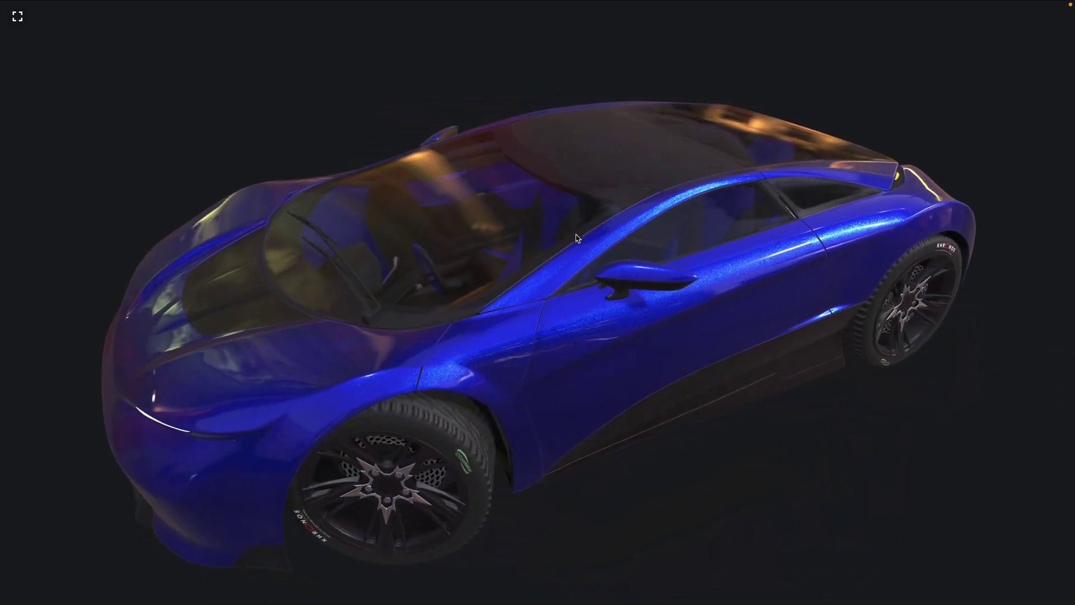
- Select the dark grey supercar variant on the product page and inspect its 3D model from several angles in full screen
left_click(17, 17)
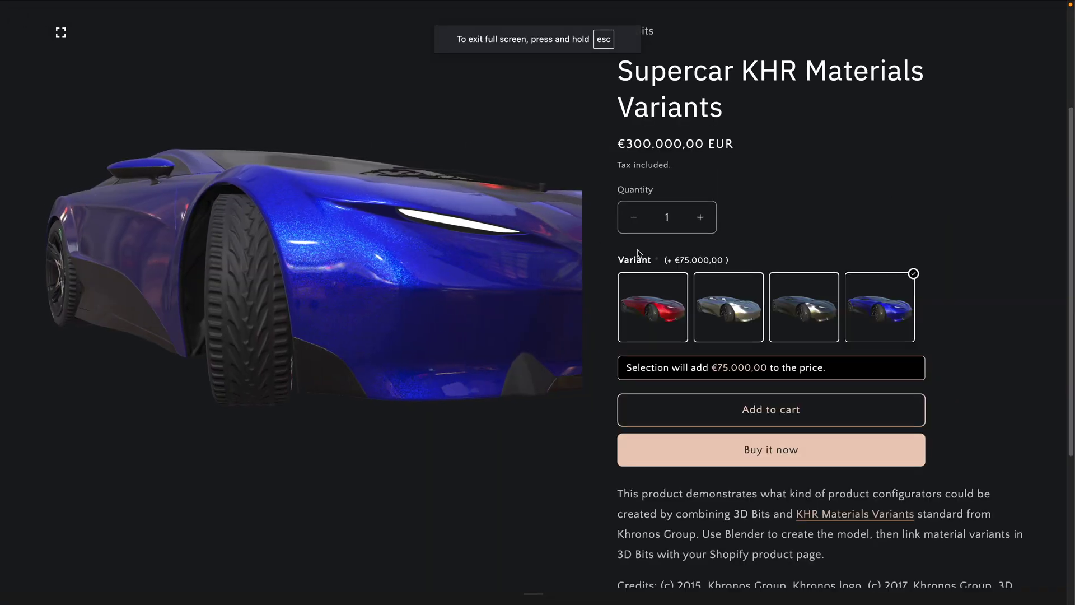
left_click(805, 307)
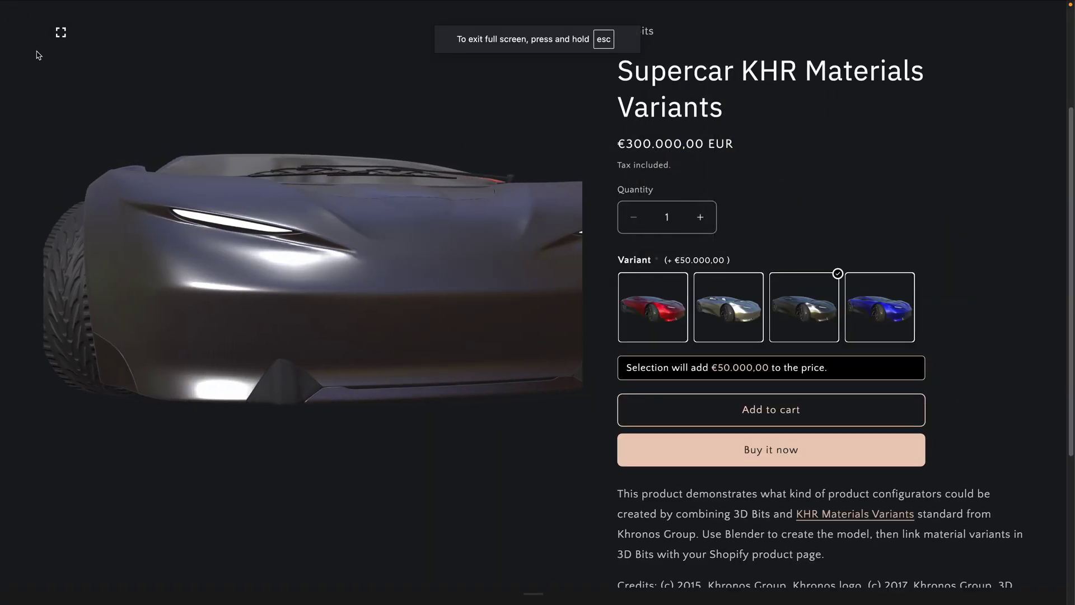
left_click(61, 33)
left_click_drag(286, 193, 213, 223)
left_click_drag(647, 221, 432, 308)
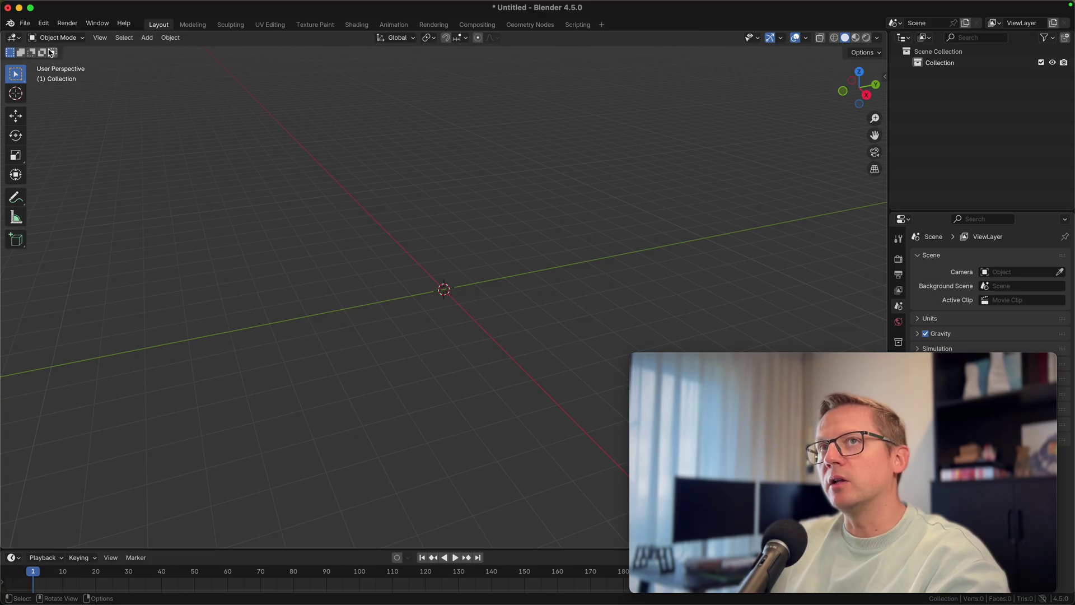
- Switch to Blender and import the glTF 2.0 file car.glb from the tutorial folder into the empty scene
left_click(25, 24)
left_click(31, 29)
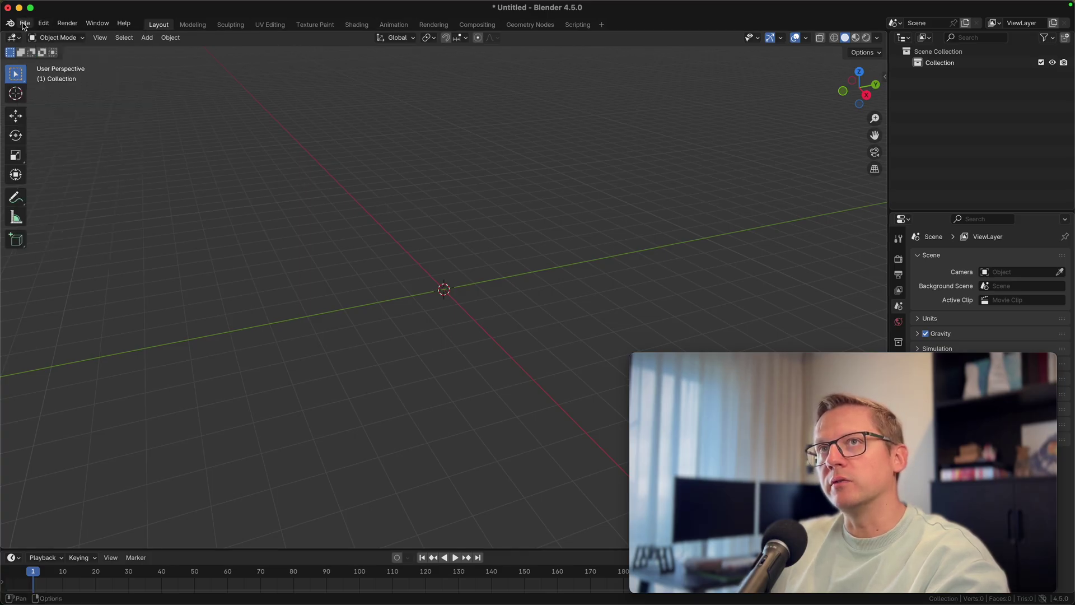
left_click(25, 23)
mouse_move(67, 185)
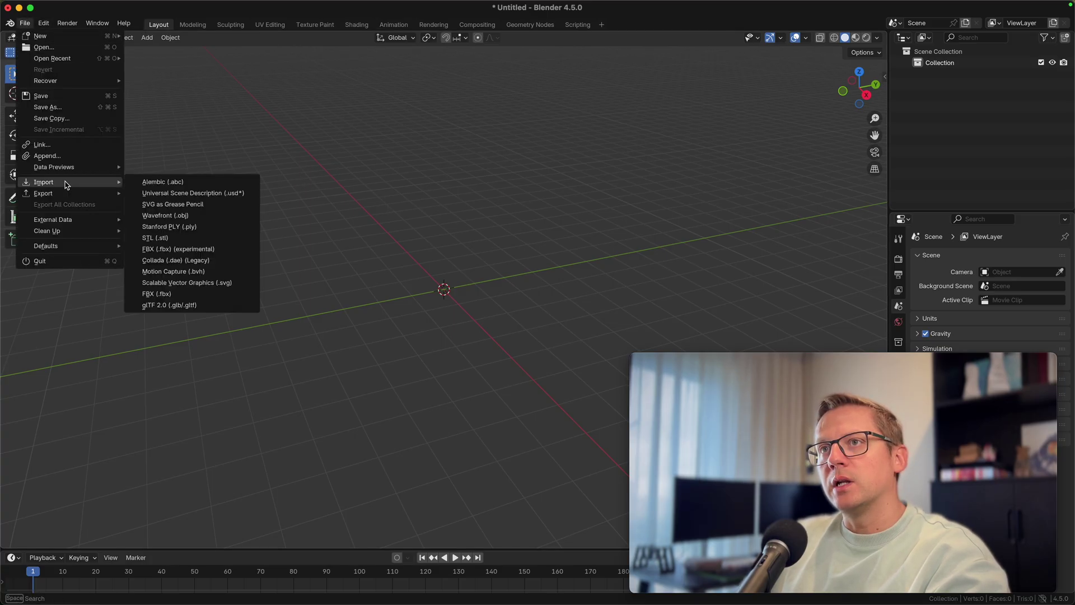
left_click(162, 305)
left_click(390, 165)
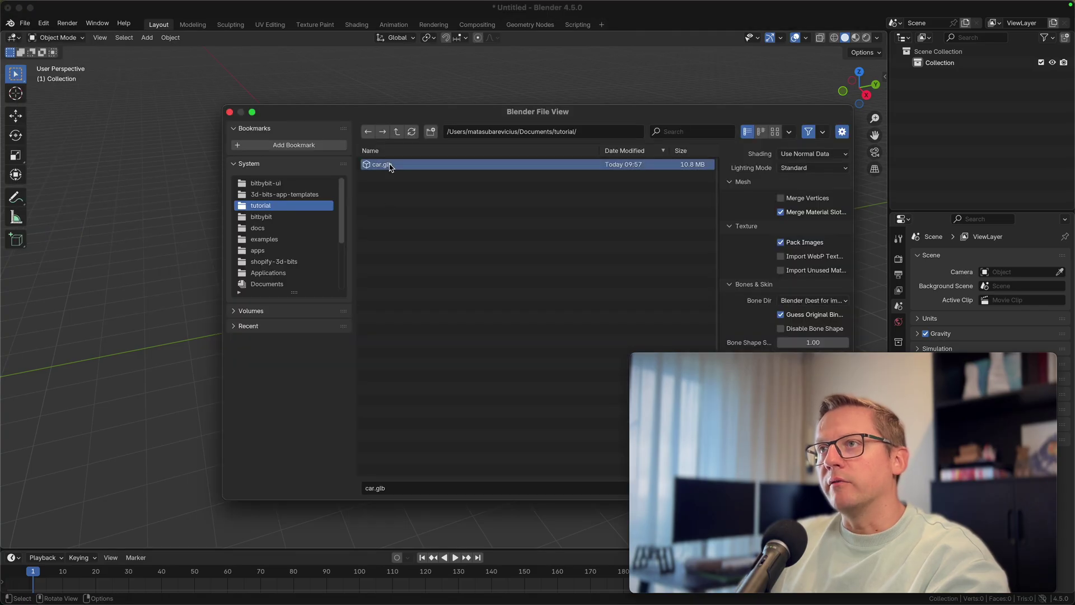
double_click(421, 169)
left_click(398, 205)
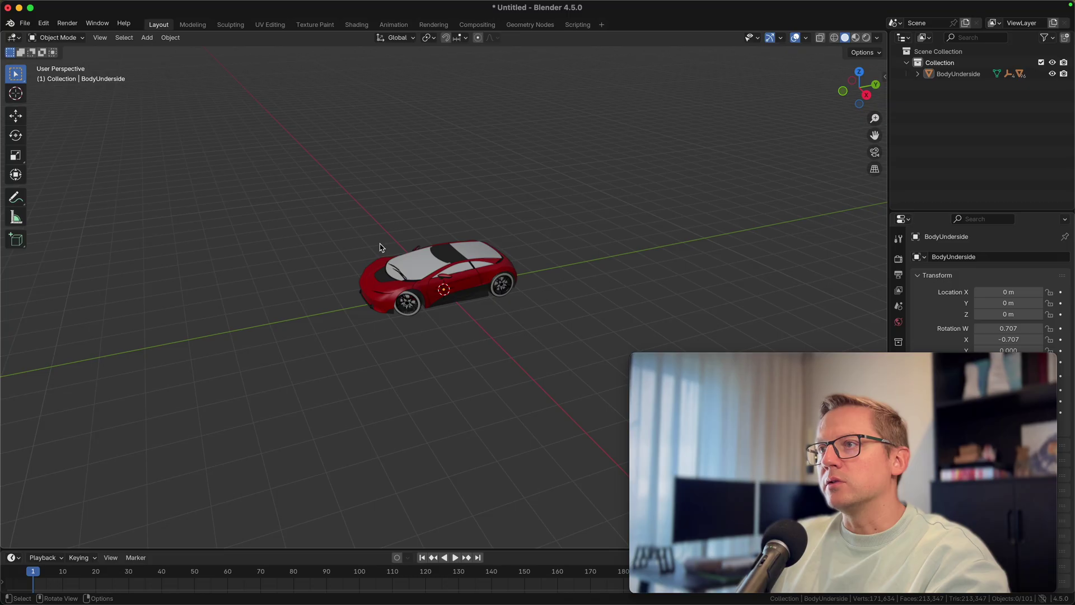
- Select BodyUnderside with its whole hierarchy and move the car about 0.32 m along the Y axis
scroll(356, 252, "up", 5)
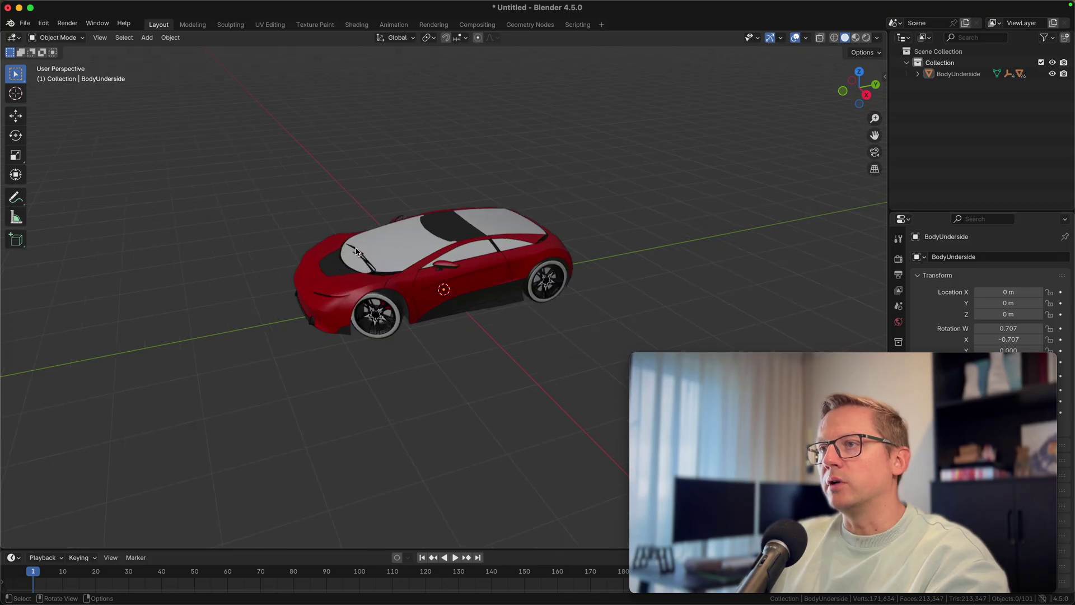
middle_click_drag(455, 284, 417, 148)
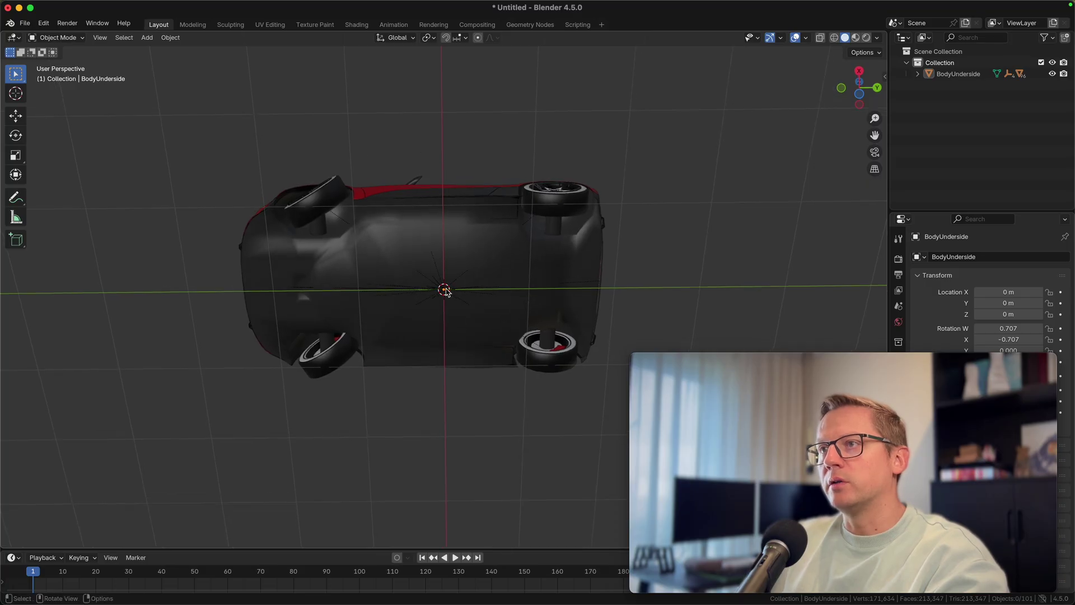
left_click(958, 74)
right_click(959, 74)
left_click(932, 109)
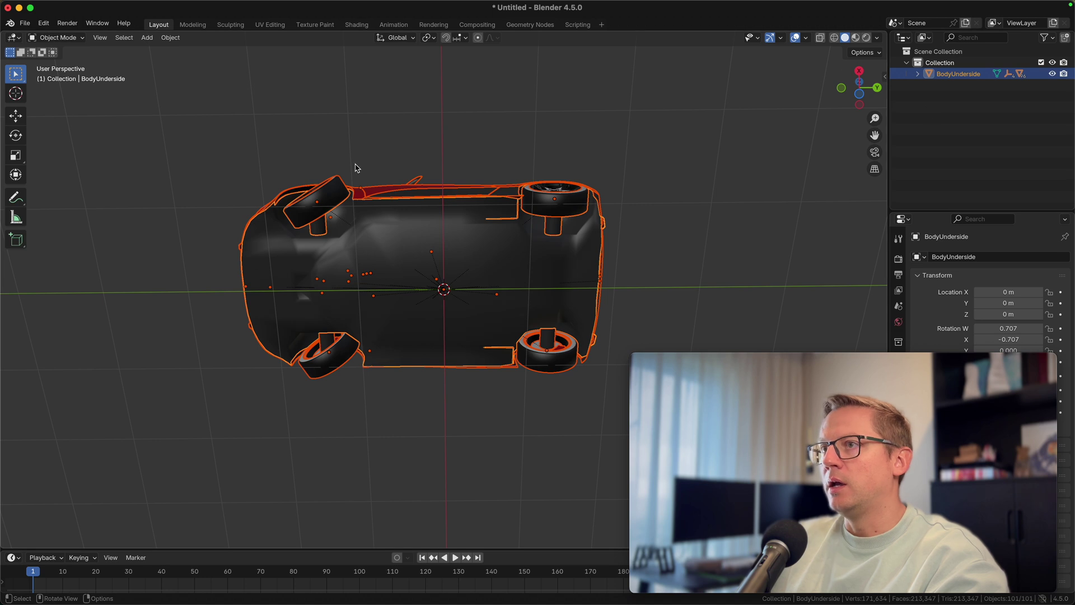
left_click(15, 116)
left_click_drag(469, 286, 496, 283)
left_click(512, 149)
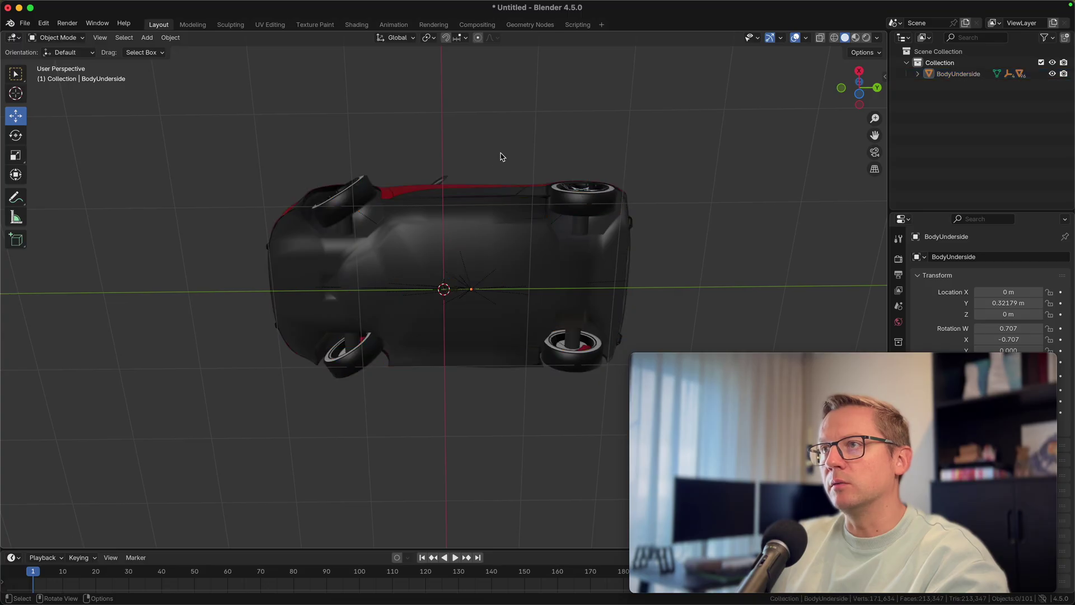
- Switch the viewport shading to Material Preview to show the car with its materials
middle_click_drag(503, 165, 458, 256)
scroll(458, 257, "up", 3)
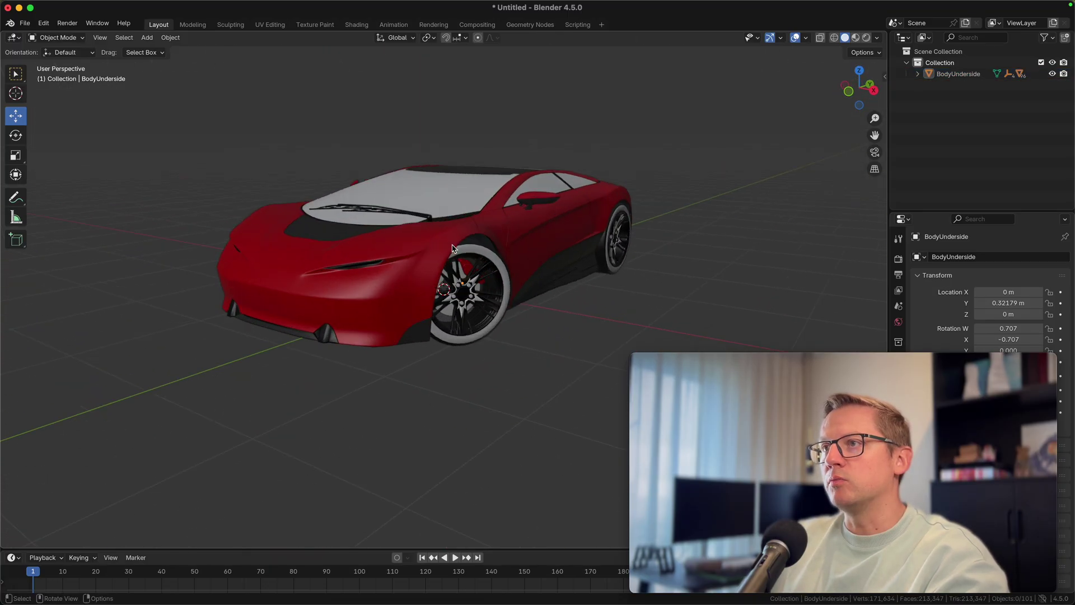
left_click(856, 38)
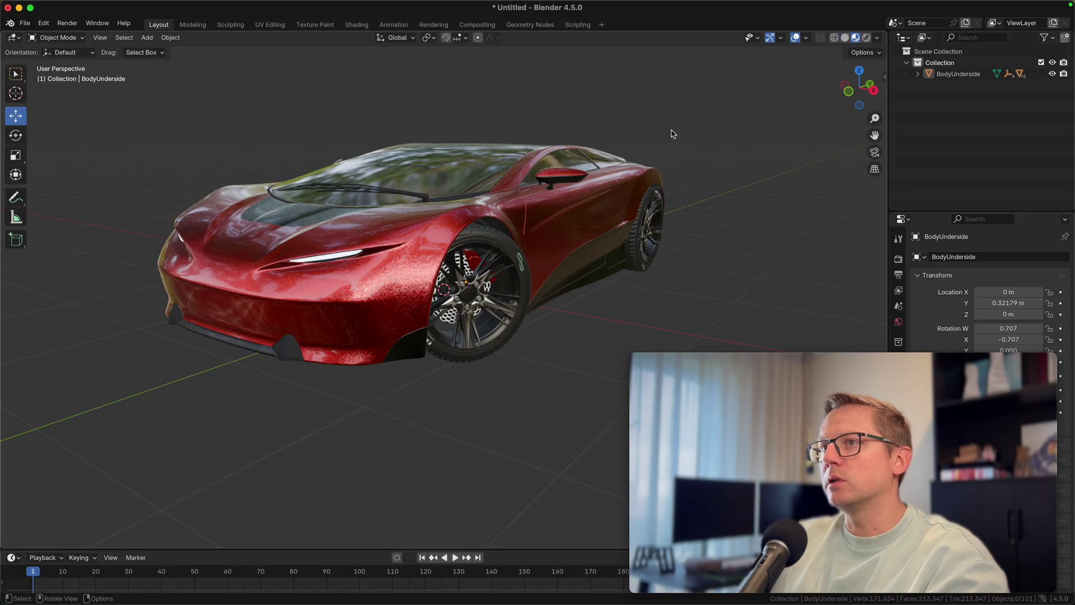
middle_click_drag(593, 124, 565, 164)
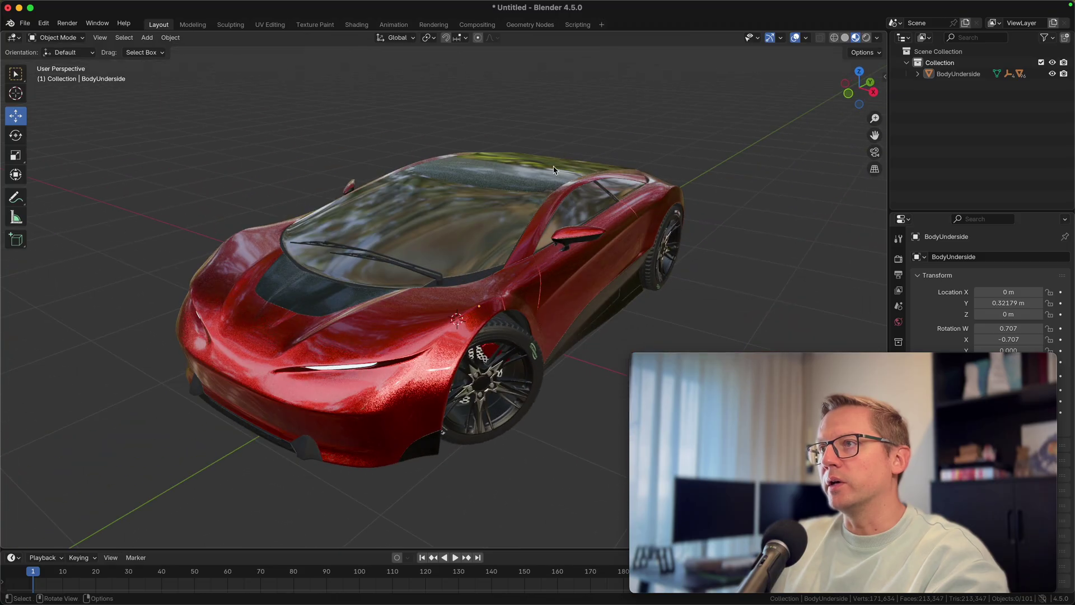
- Hide the BodyWindshield object in the viewport to expose the car's interior
left_click(447, 220)
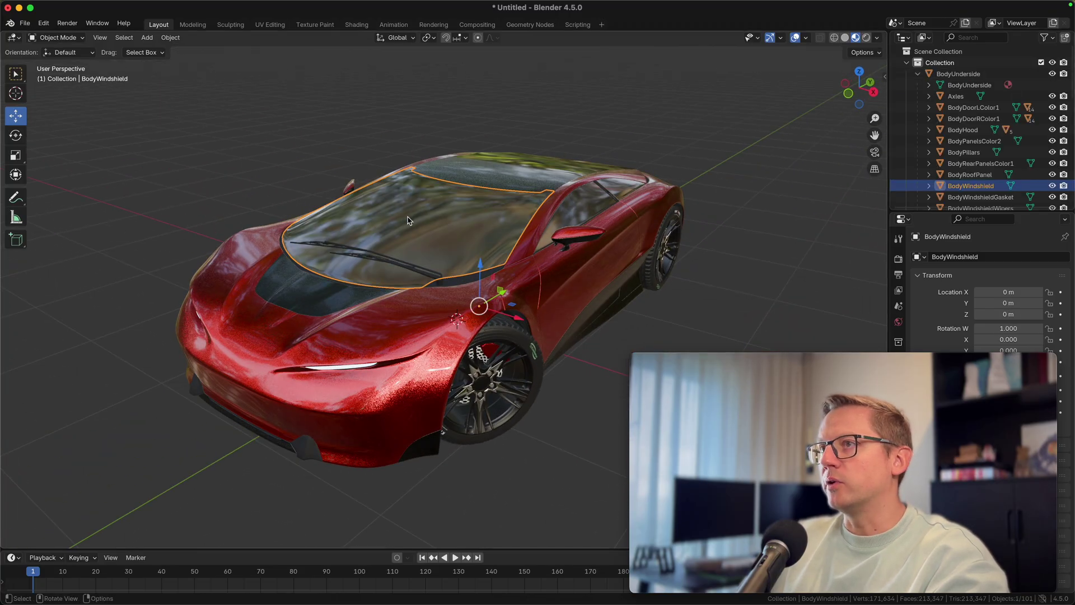
left_click(1053, 187)
middle_click_drag(636, 144, 284, 168)
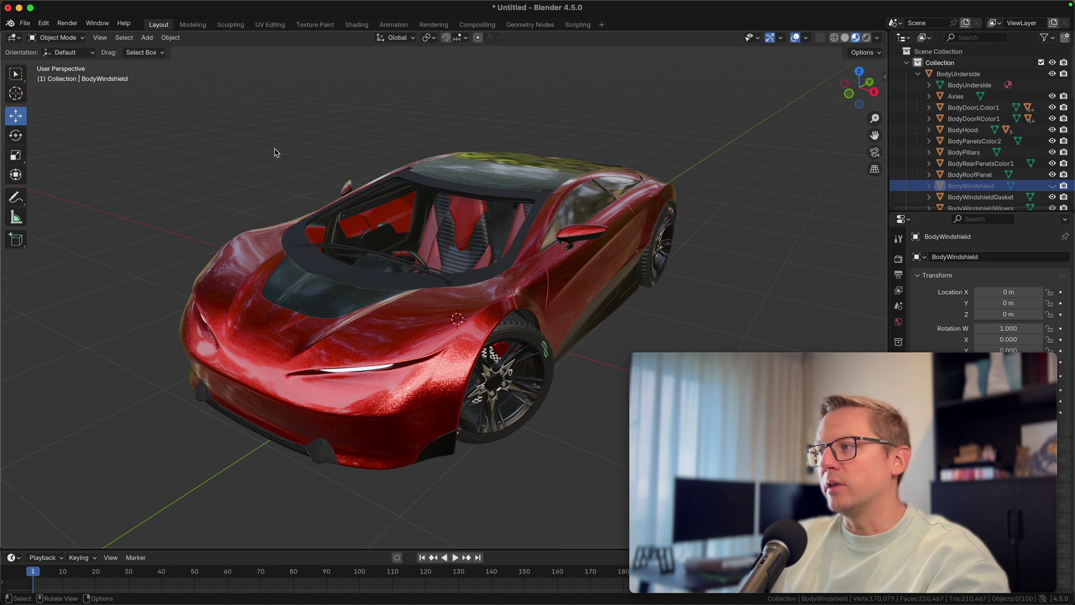
- Check in the add-on preferences that the glTF 2.0 format add-on and its Material Variants option are enabled
left_click(43, 24)
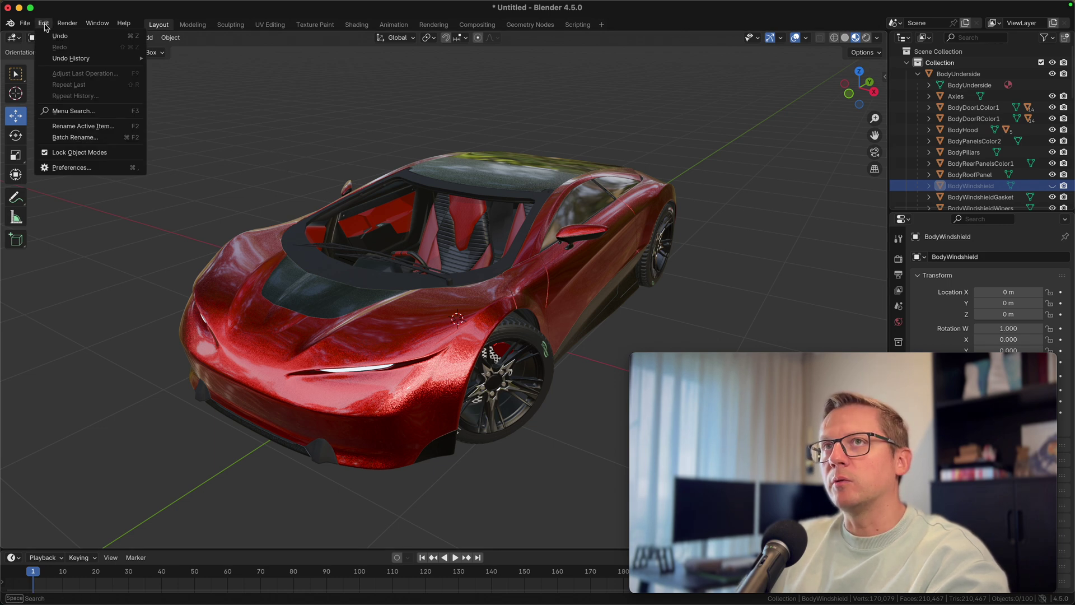
left_click(72, 167)
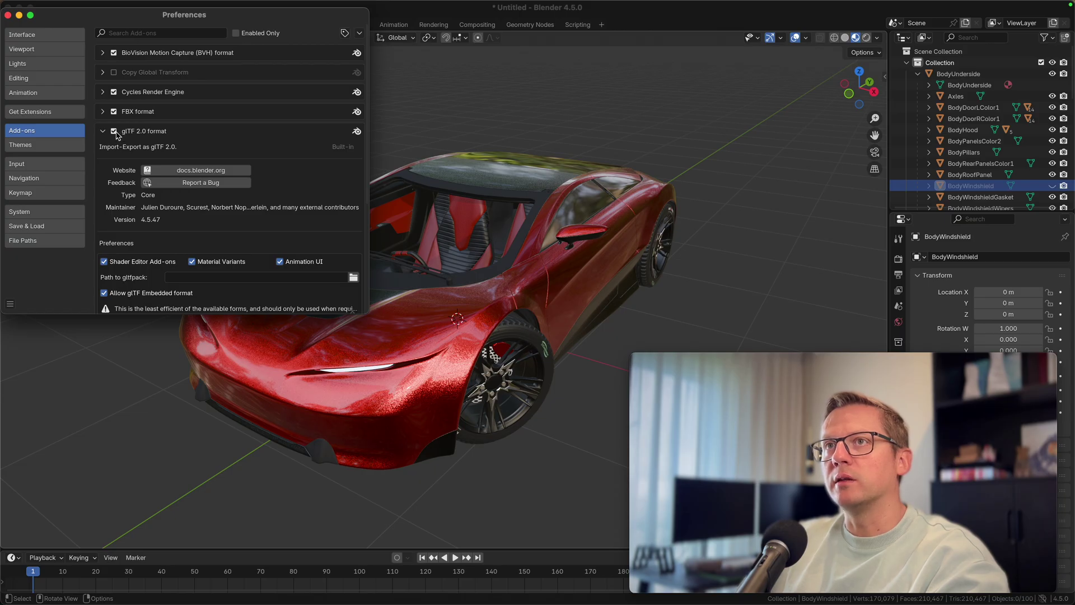
scroll(117, 190, "down", 2)
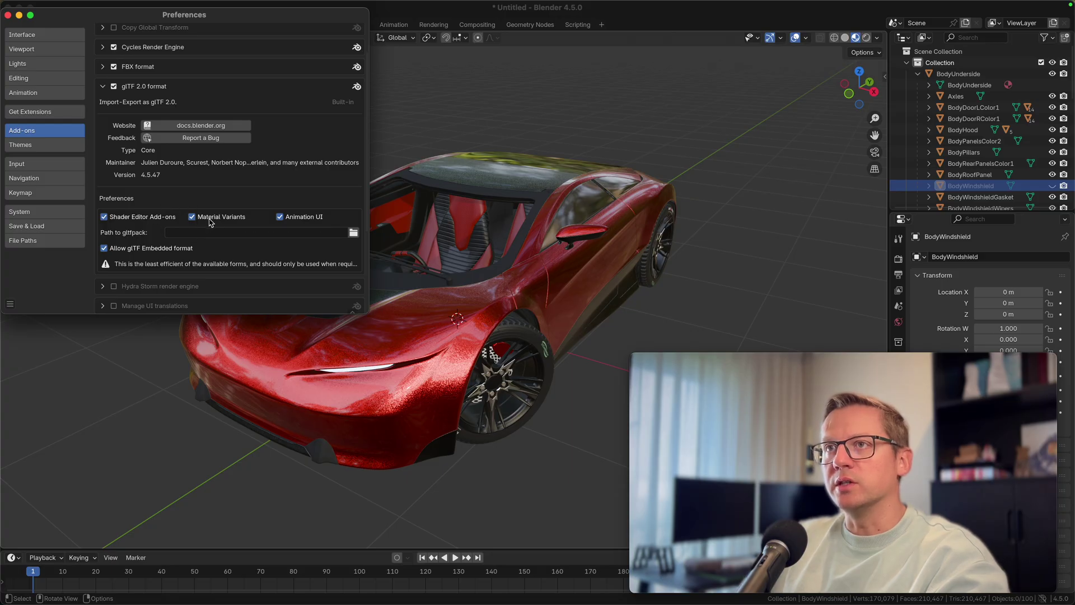
scroll(117, 116, "up", 2)
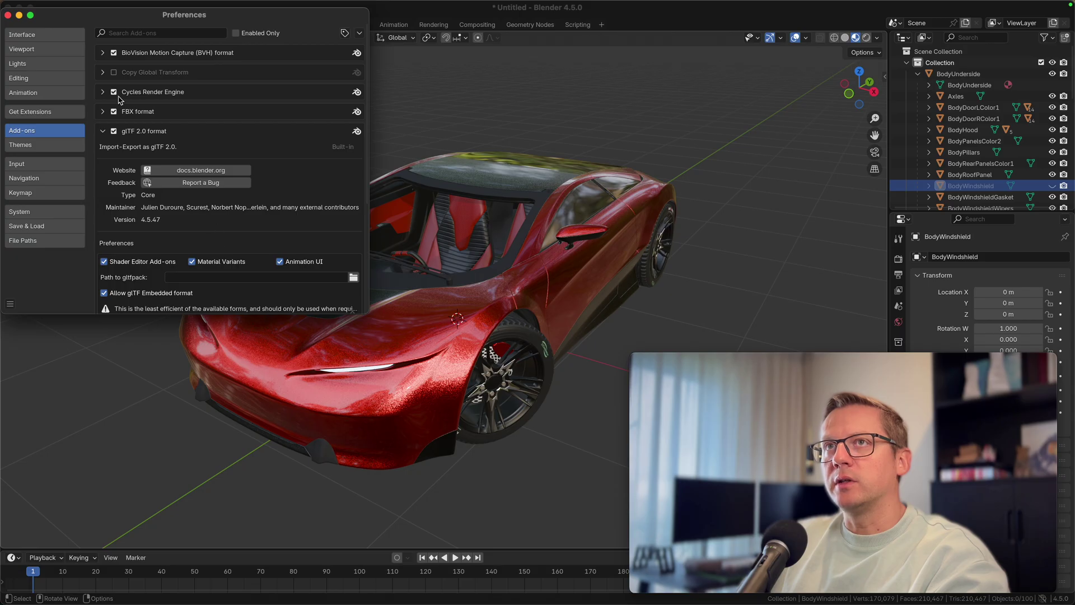
left_click(7, 15)
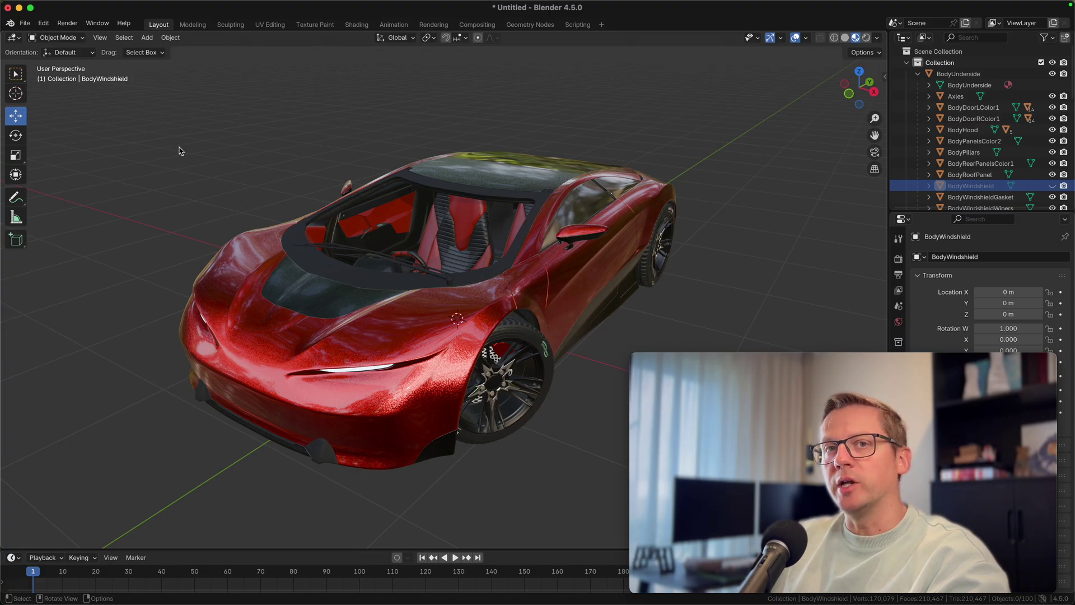
- Open the glTF material variants list and display the Pearly Swirly variant on the car
left_click(886, 77)
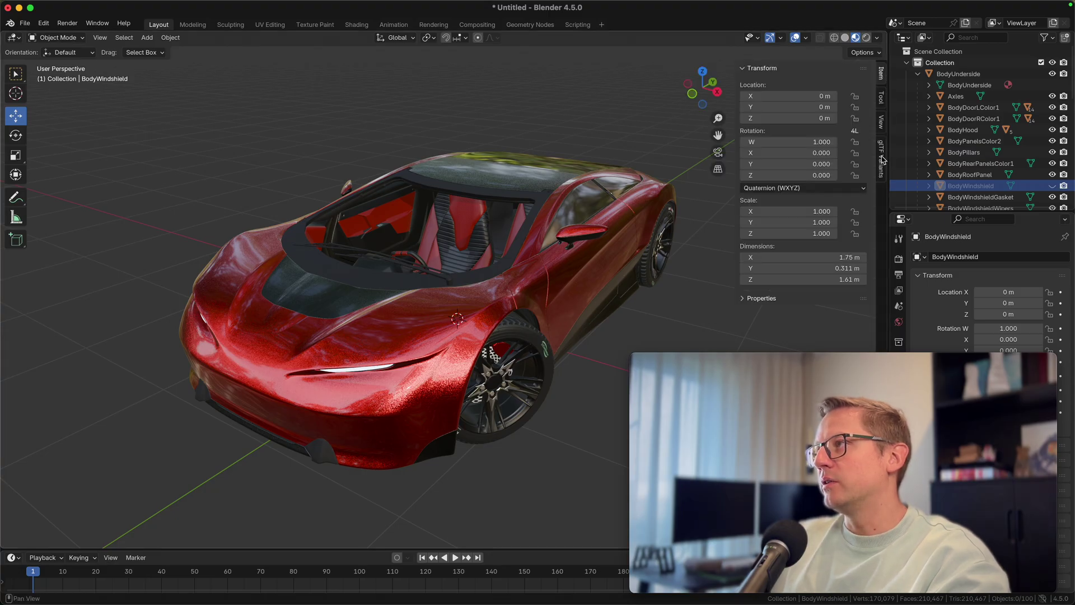
left_click(882, 162)
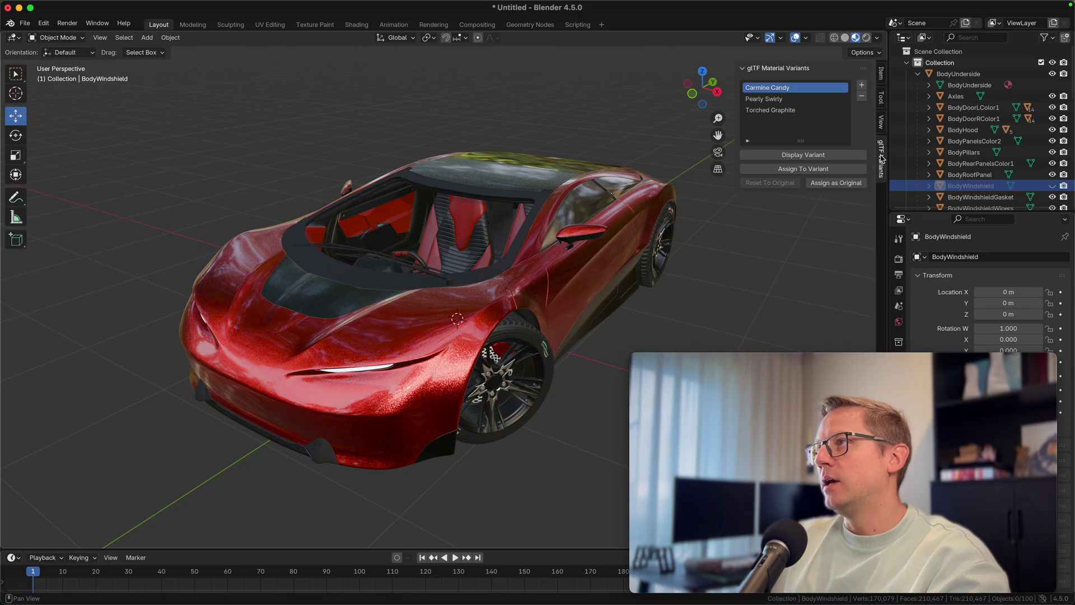
left_click(754, 102)
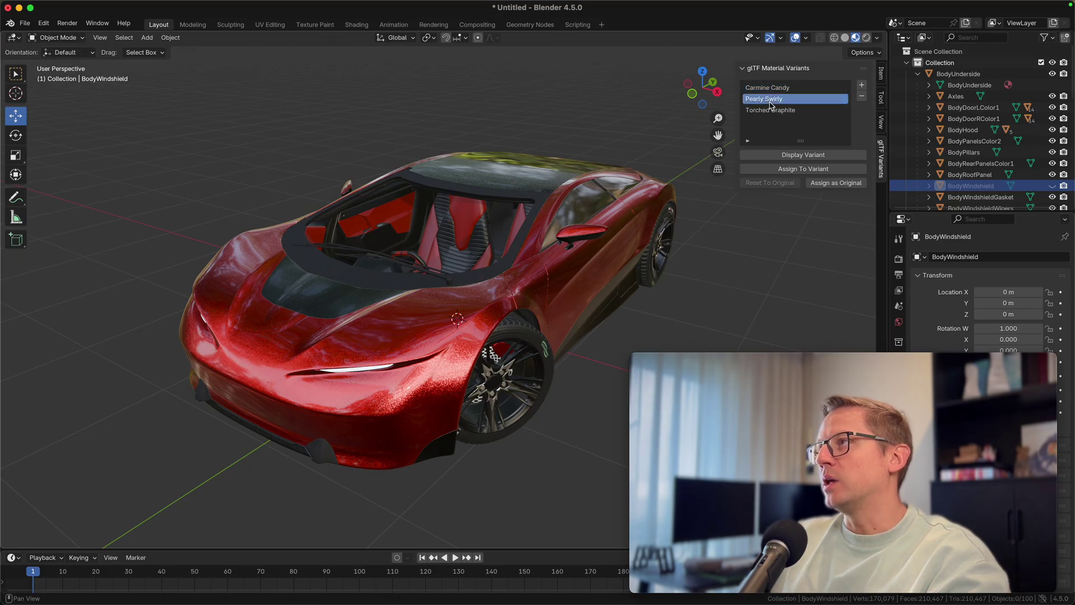
left_click(792, 160)
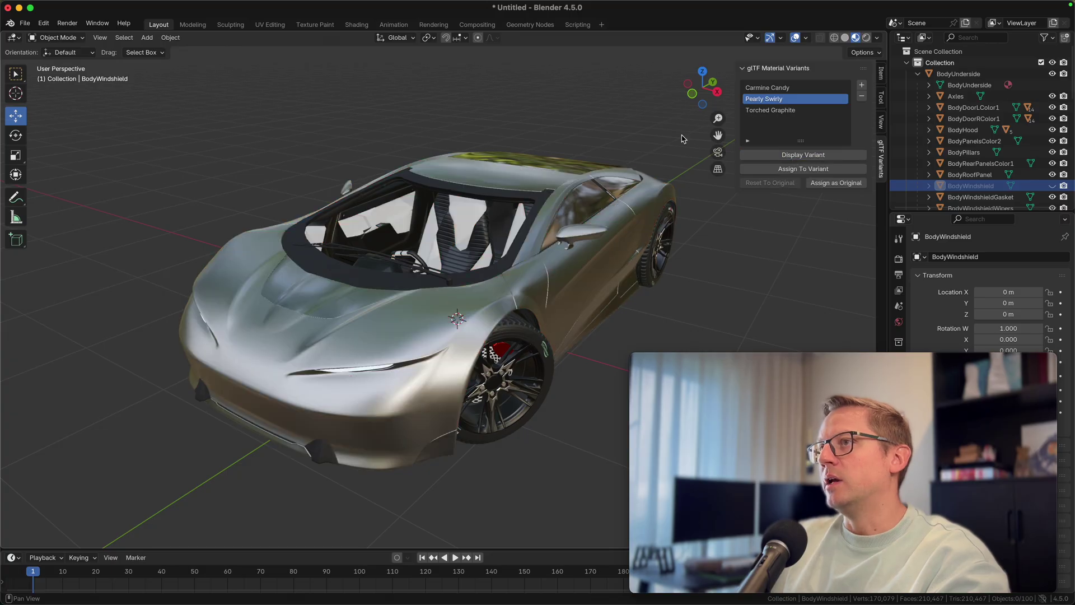
mouse_move(568, 139)
middle_mouse_down()
mouse_move(478, 152)
mouse_move(566, 136)
middle_mouse_up()
- Display the Torched Graphite variant and examine the car's body and seats up close
left_click(771, 110)
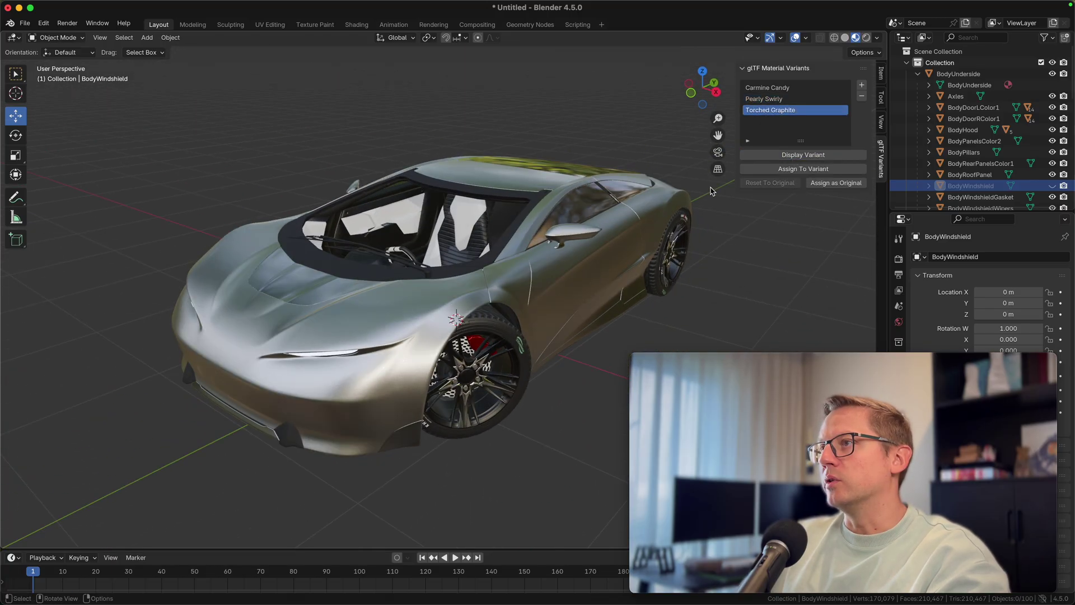
left_click(795, 156)
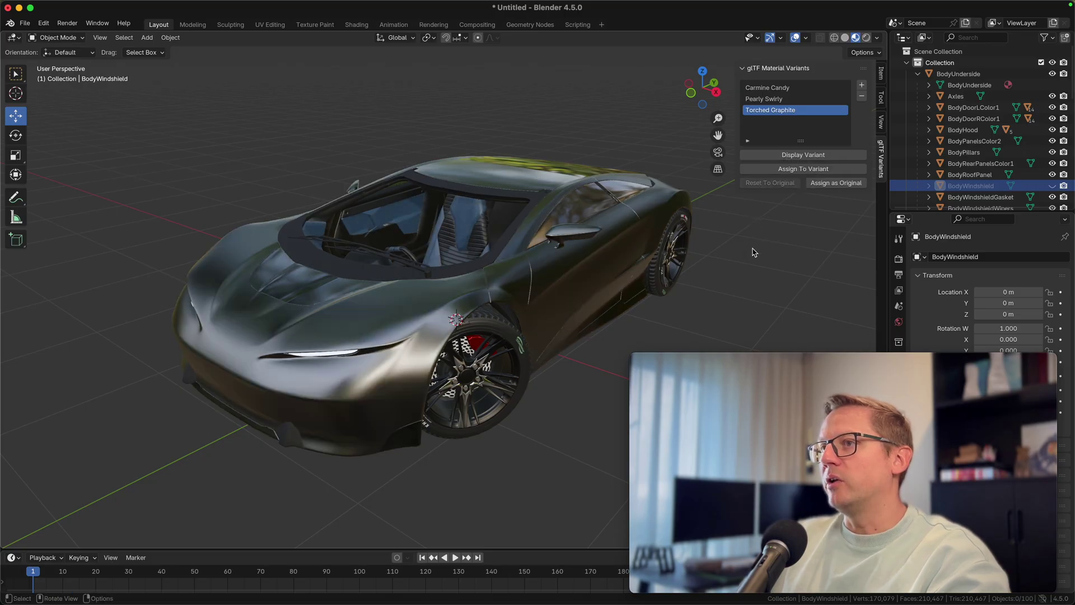
middle_click_drag(761, 250, 729, 231)
scroll(565, 231, "up", 3)
middle_click_drag(583, 221, 488, 197)
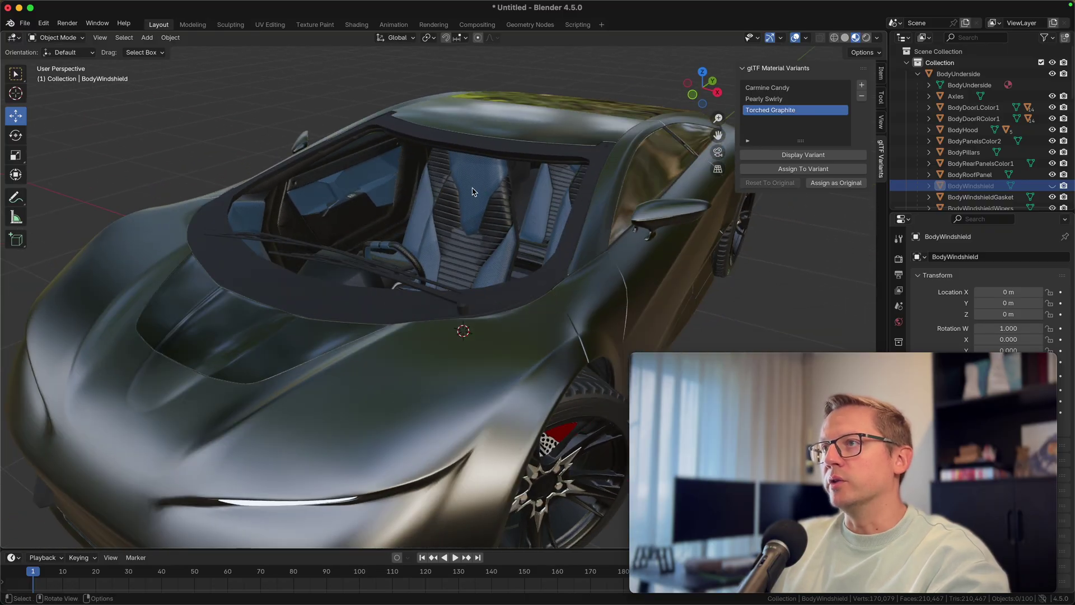
- Display the Carmine Candy variant on the car and view the whole body
left_click(782, 87)
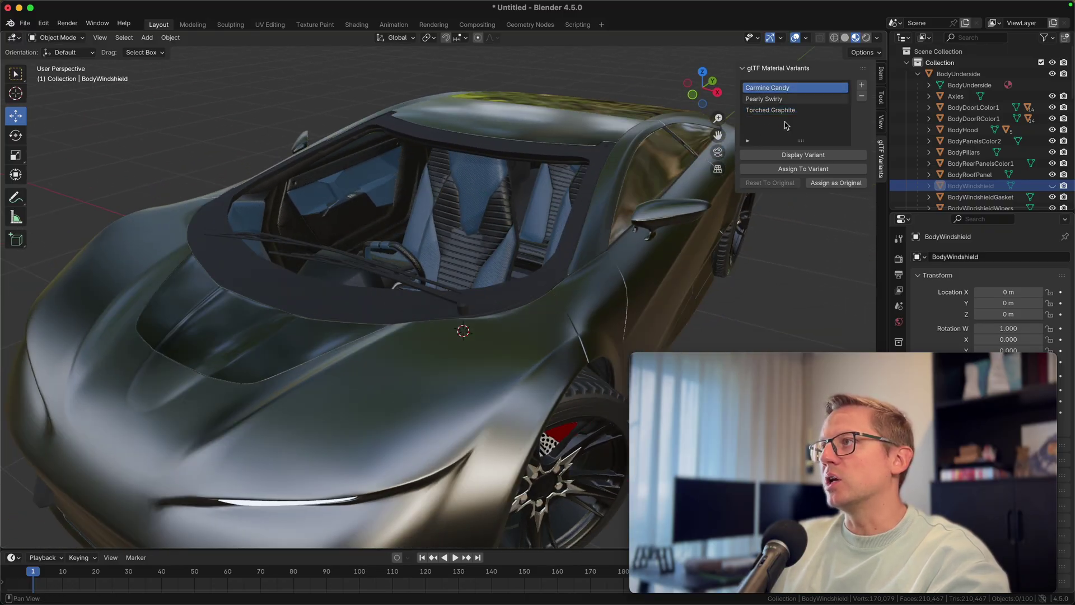
scroll(554, 143, "down", 5)
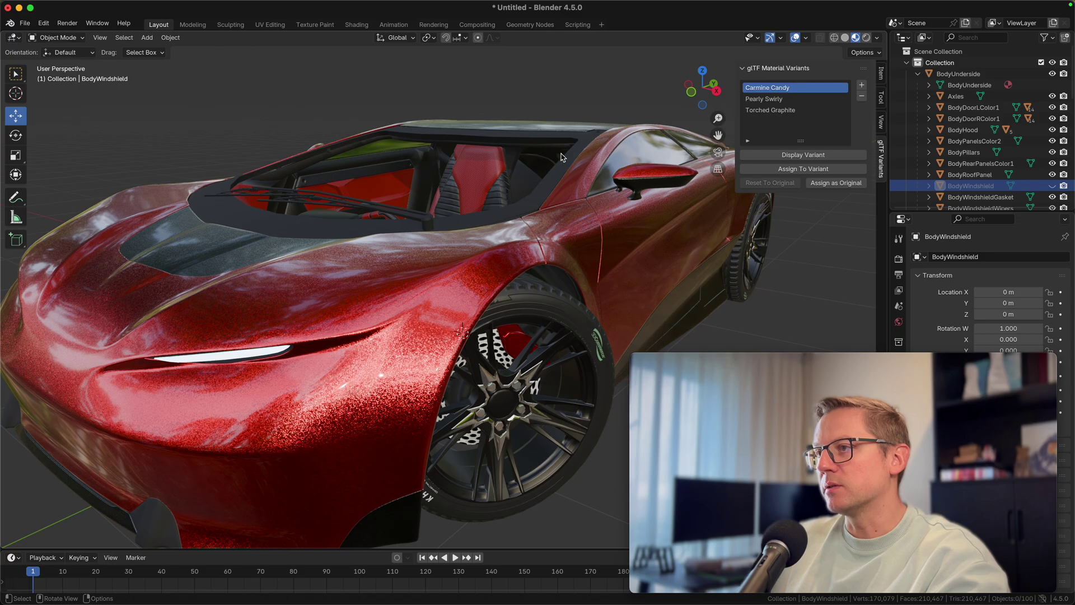
scroll(551, 159, "down", 2)
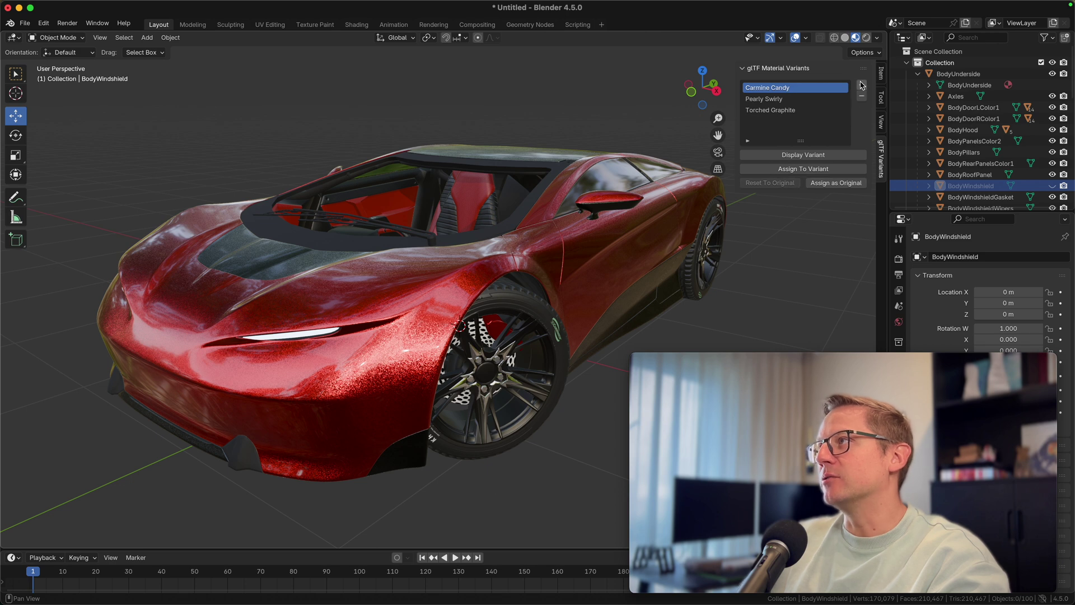
- Add a new glTF material variant and name it Blue Candy
double_click(773, 122)
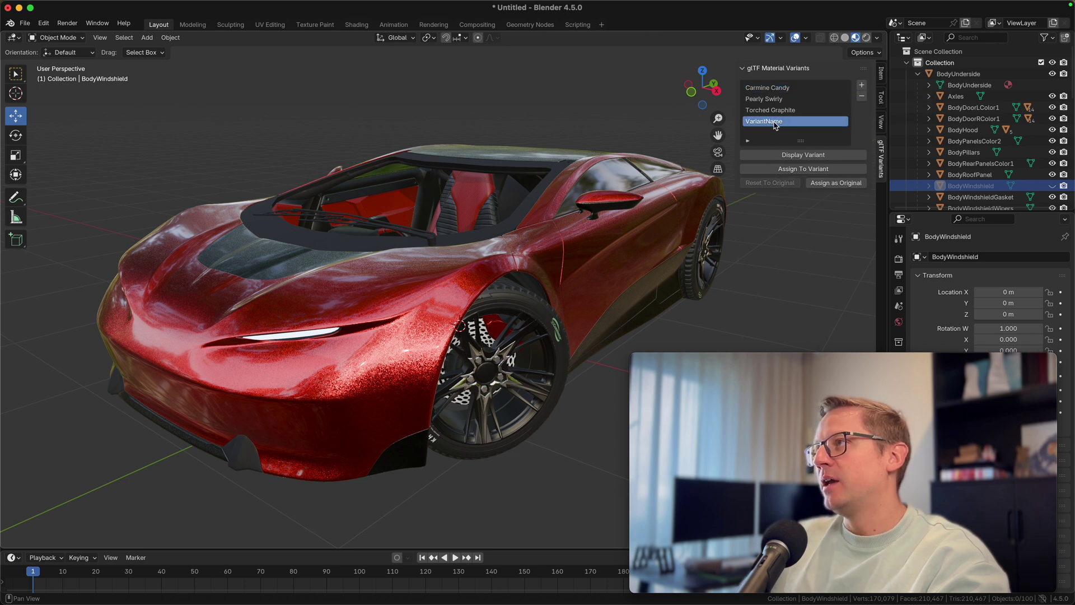
type("B")
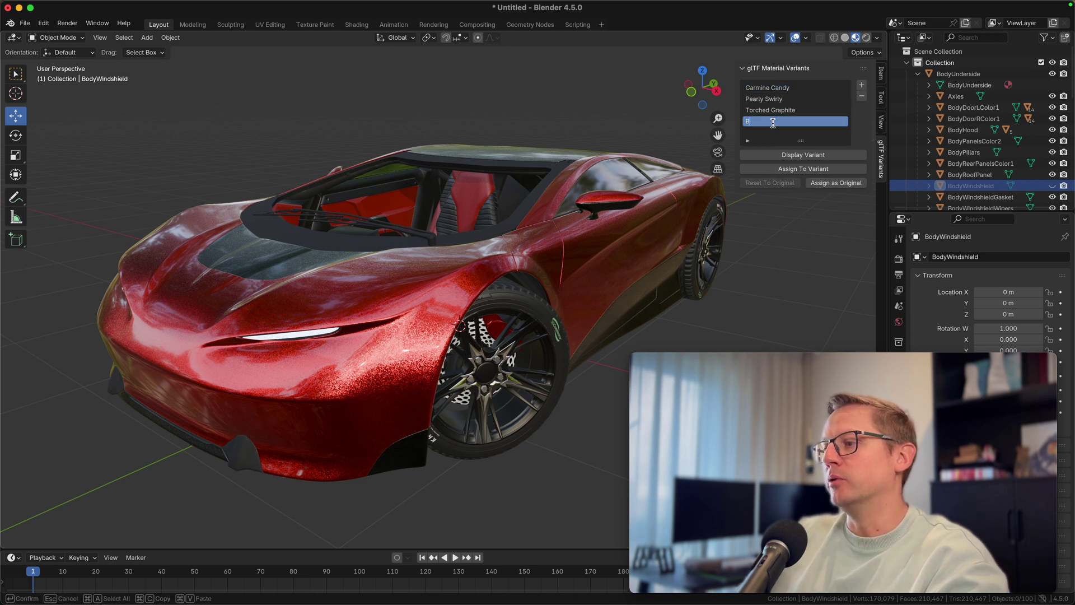
type("lue Can")
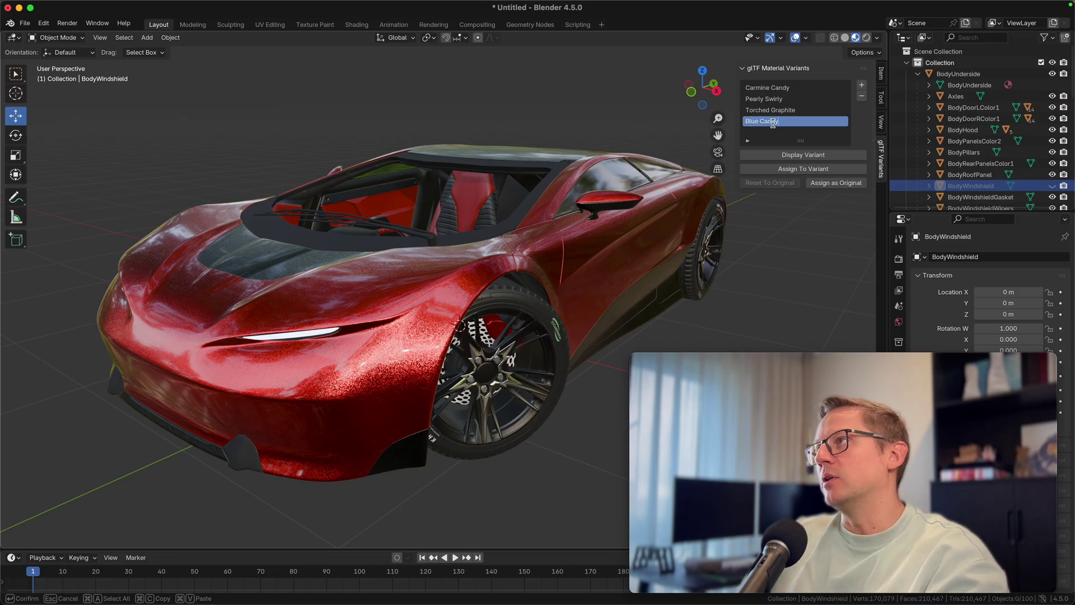
type("dy")
key("Return")
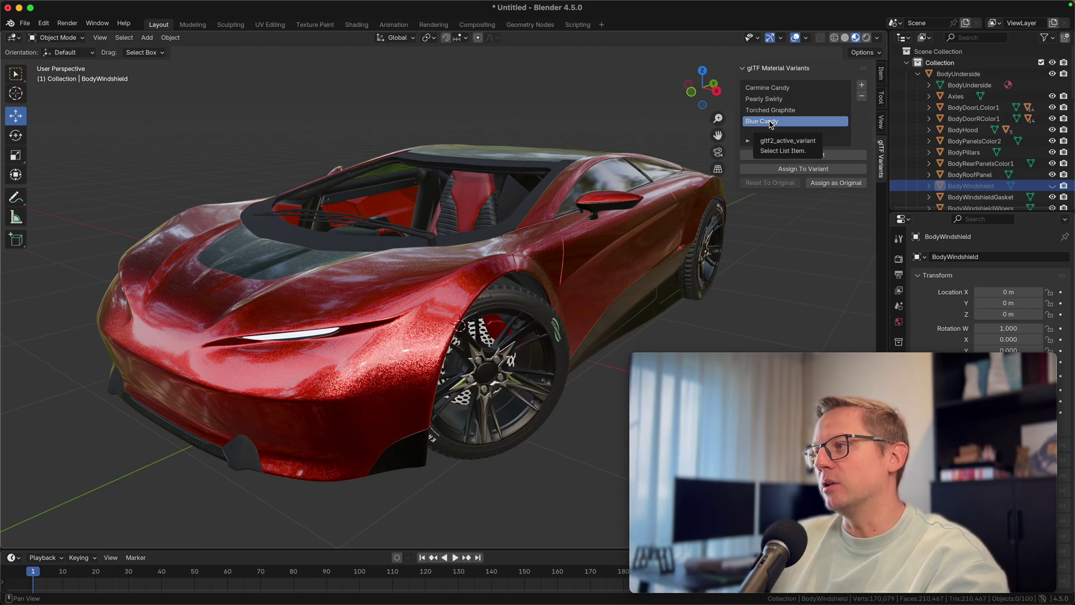
- Select the car's left door and make a separate copy of its Paint 1 Carmine material
middle_click_drag(585, 175, 377, 227)
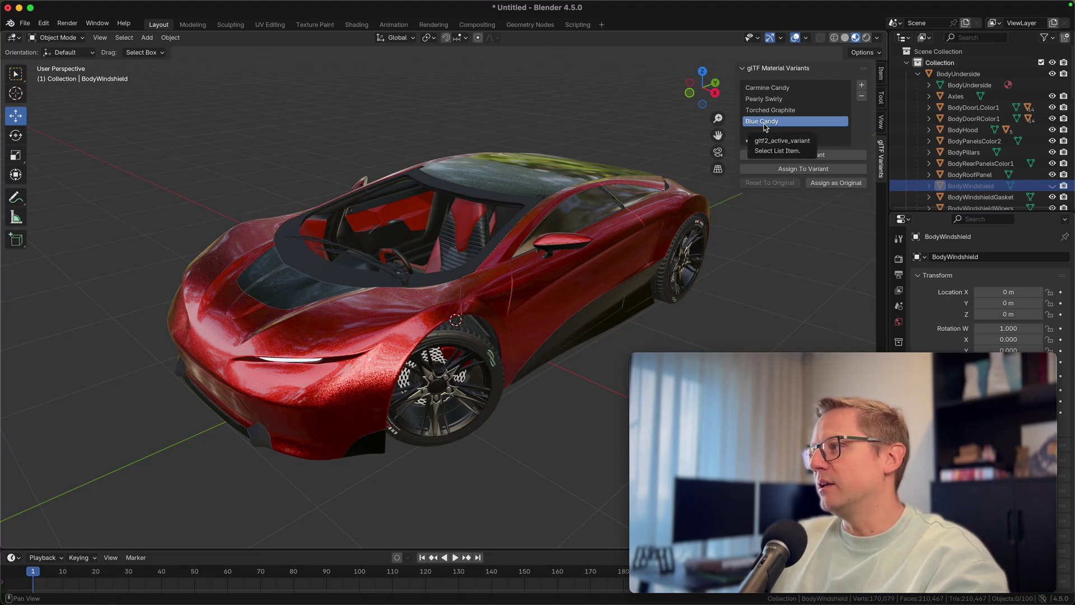
mouse_move(882, 362)
left_click_drag(882, 363, 290, 353)
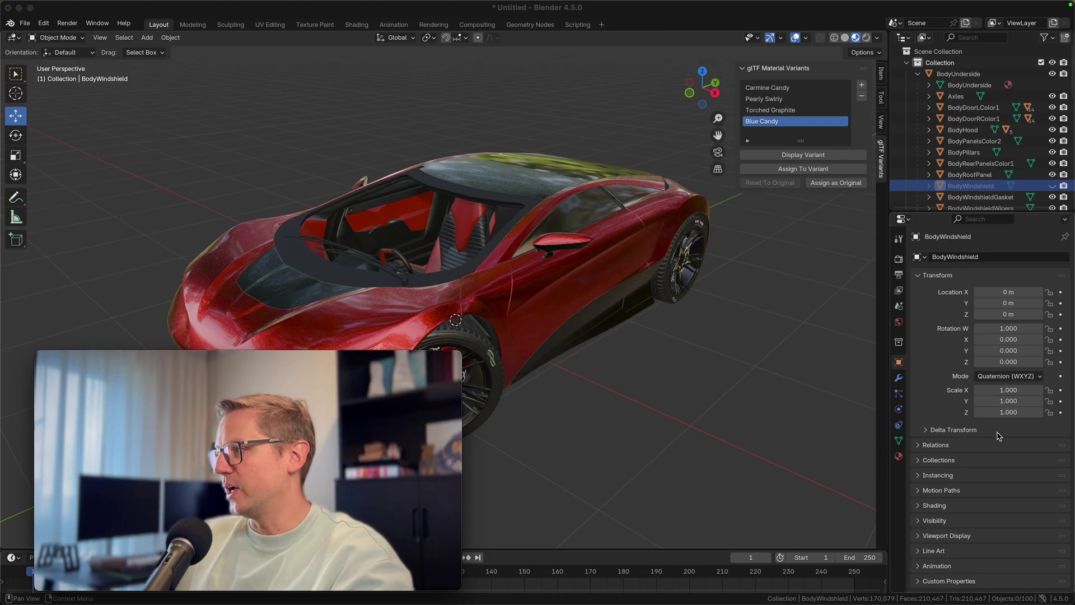
left_click(621, 269)
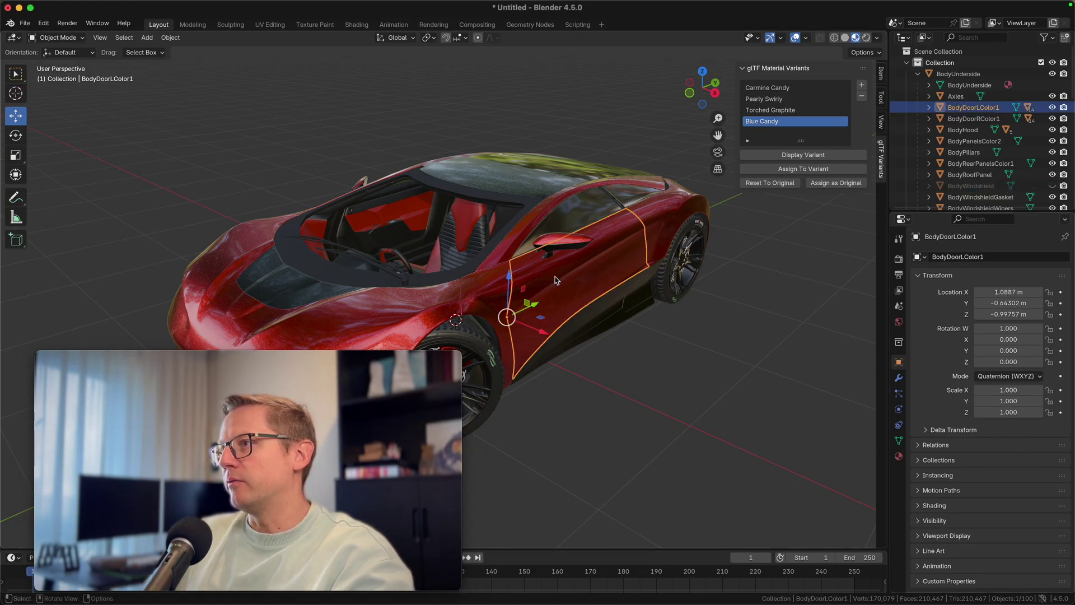
left_click(899, 456)
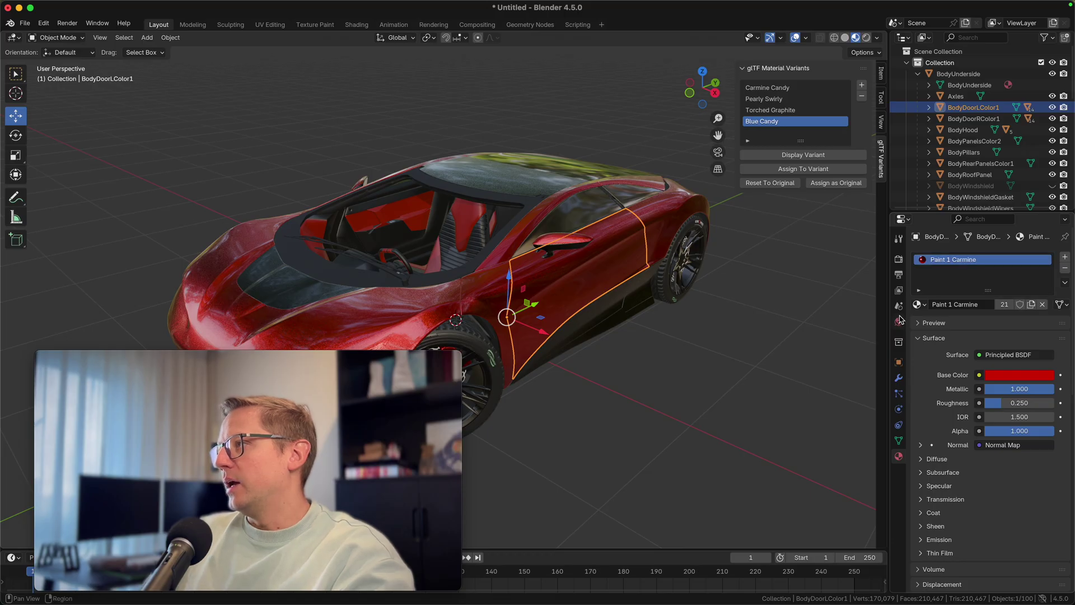
left_click(1032, 305)
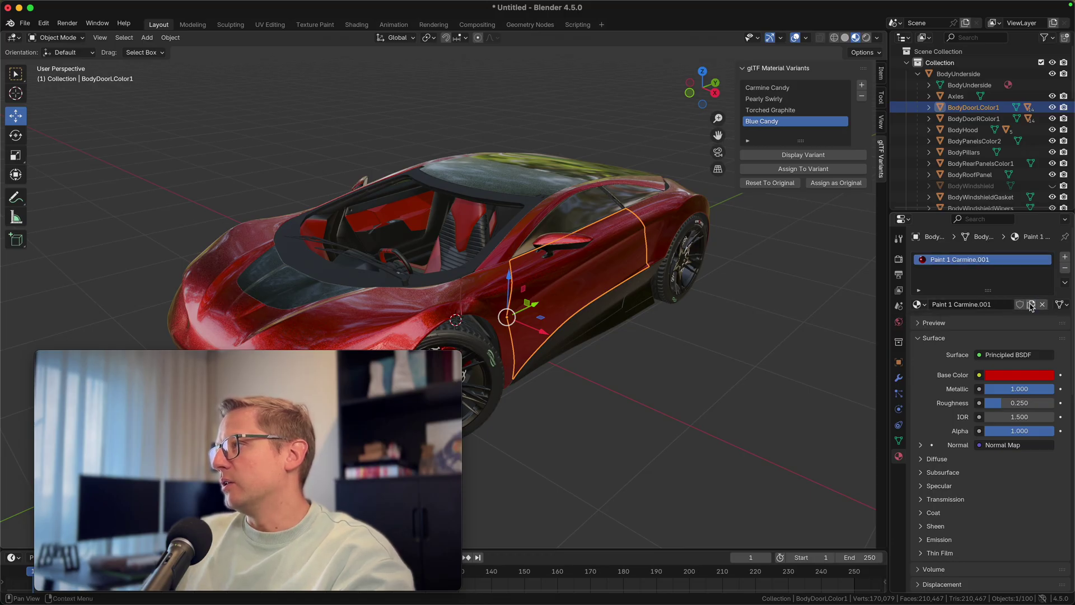
- Rename the left door's copied material as Paint 2 Blue
double_click(966, 263)
left_click(982, 260)
key("BackSpace")
key("BackSpace")
key("BackSpace")
key("BackSpace")
key("BackSpace")
key("BackSpace")
key("BackSpace")
key("BackSpace")
key("BackSpace")
key("BackSpace")
key("BackSpace")
key("BackSpace")
key("BackSpace")
key("BackSpace")
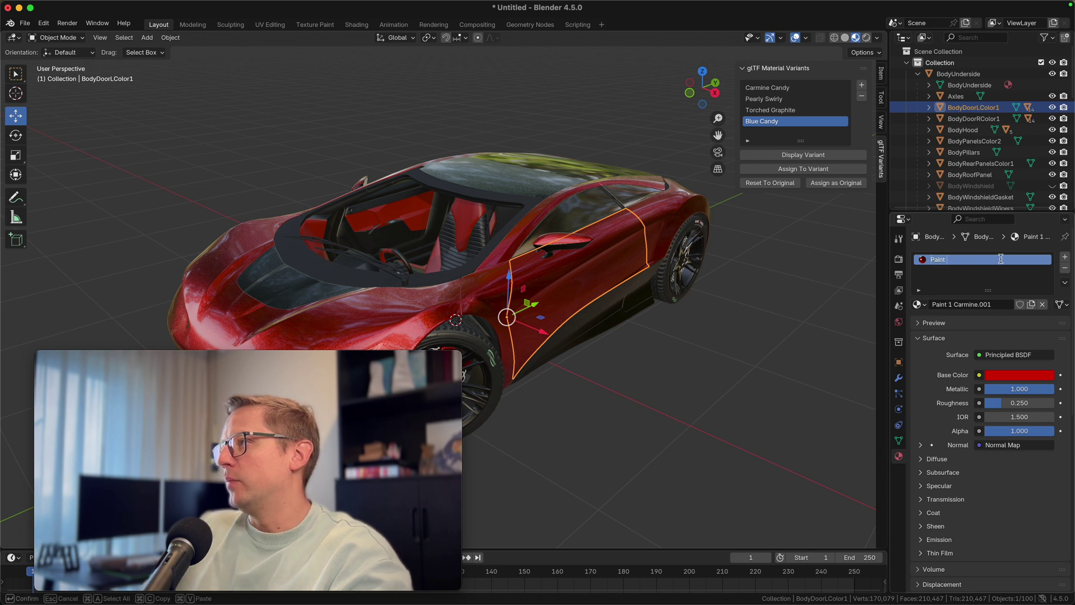
type("2 Blue")
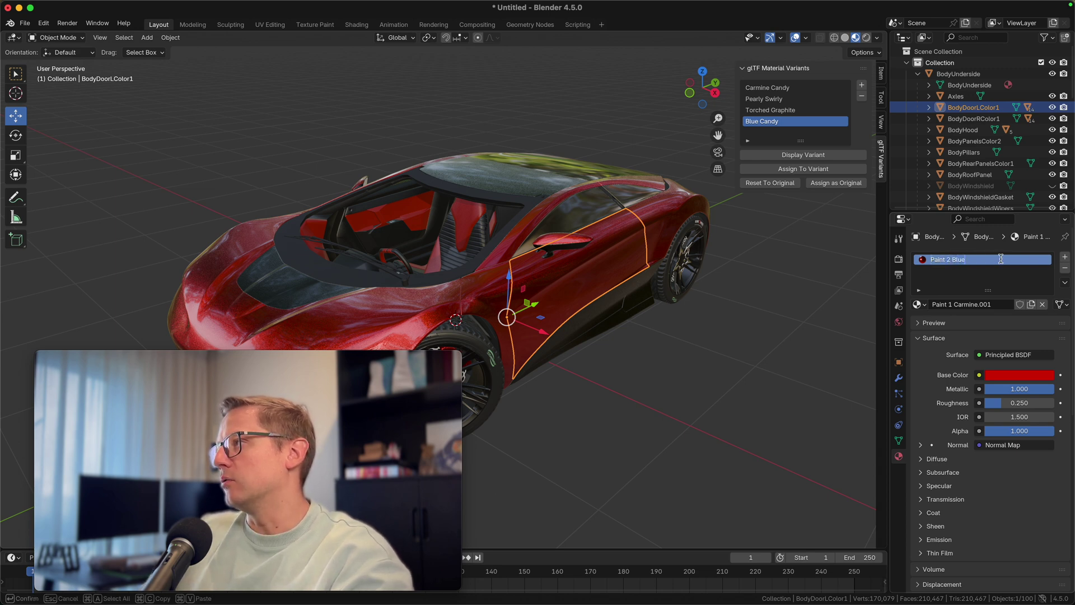
key("Return")
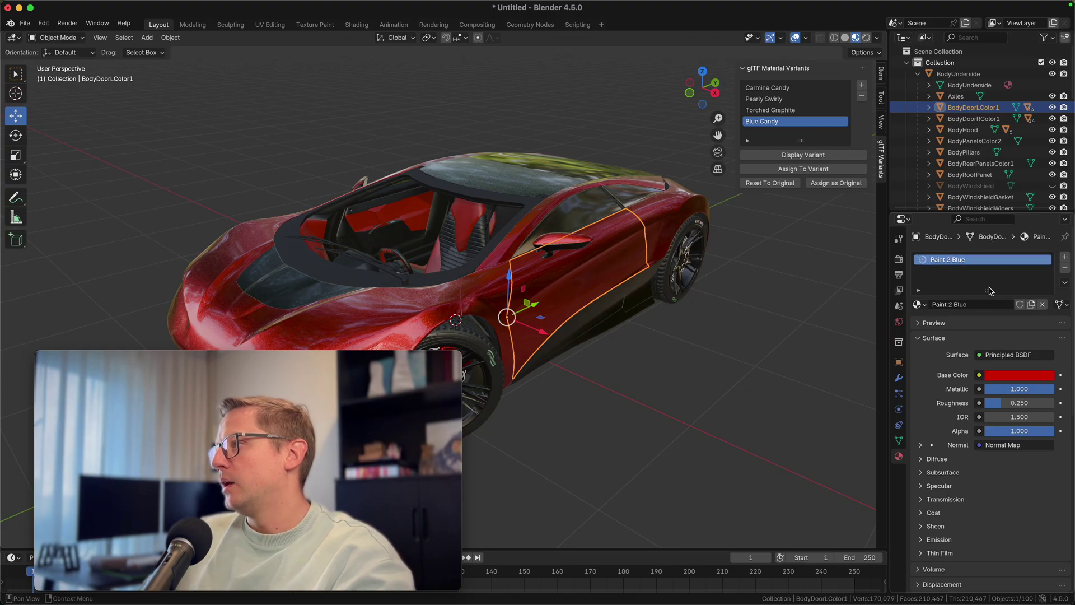
- Change the Paint 2 Blue base color to deep blue and add a Blue Candy variant slot to the left door
left_click(1008, 375)
mouse_move(1004, 243)
left_mouse_down()
mouse_move(1029, 211)
mouse_move(1018, 214)
left_mouse_up()
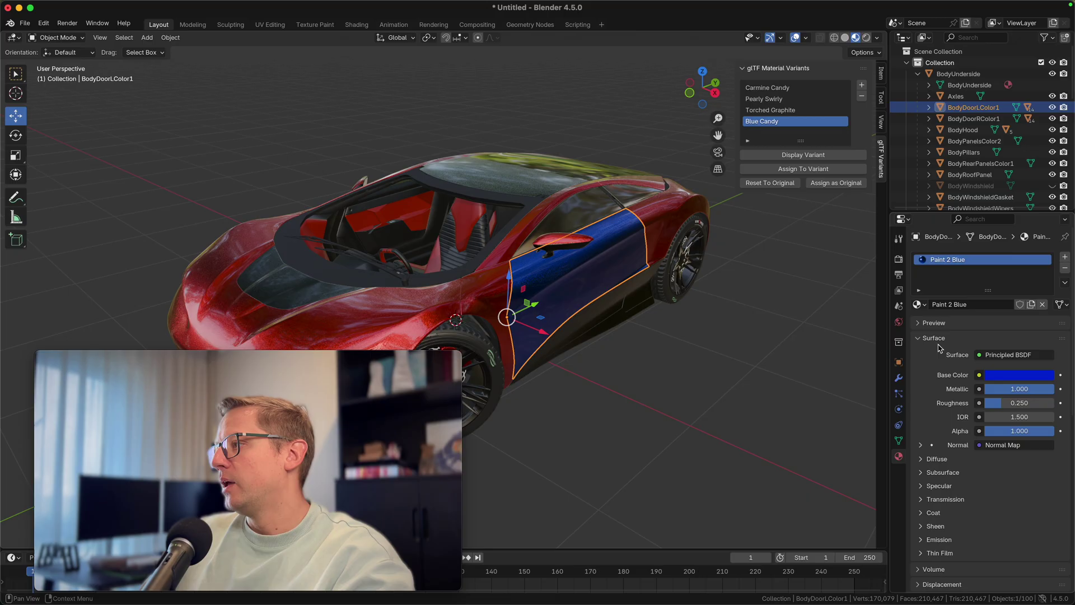
scroll(948, 466, "down", 12)
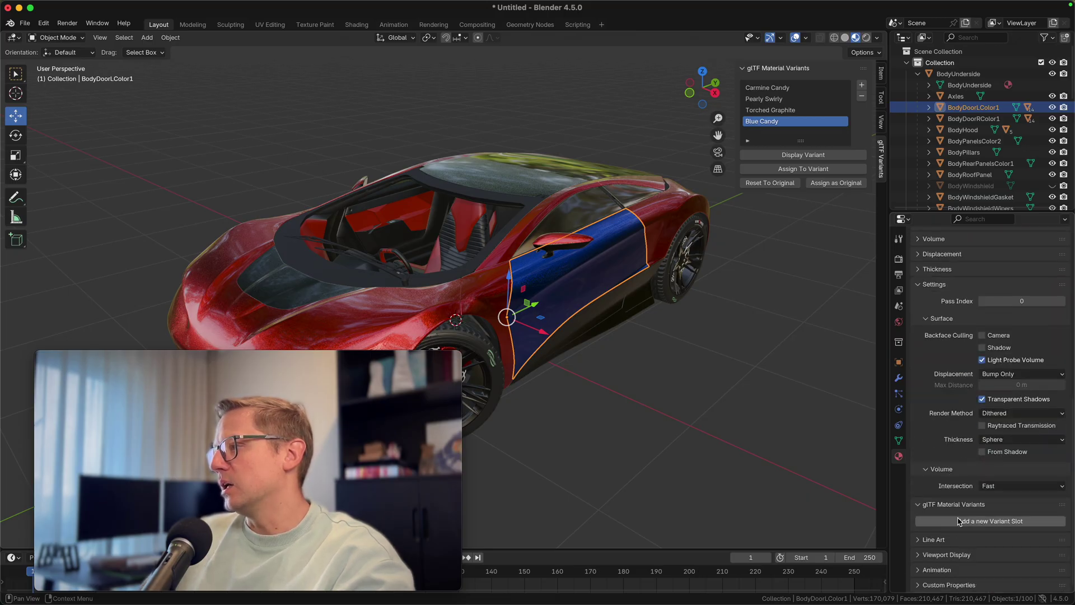
left_click(994, 521)
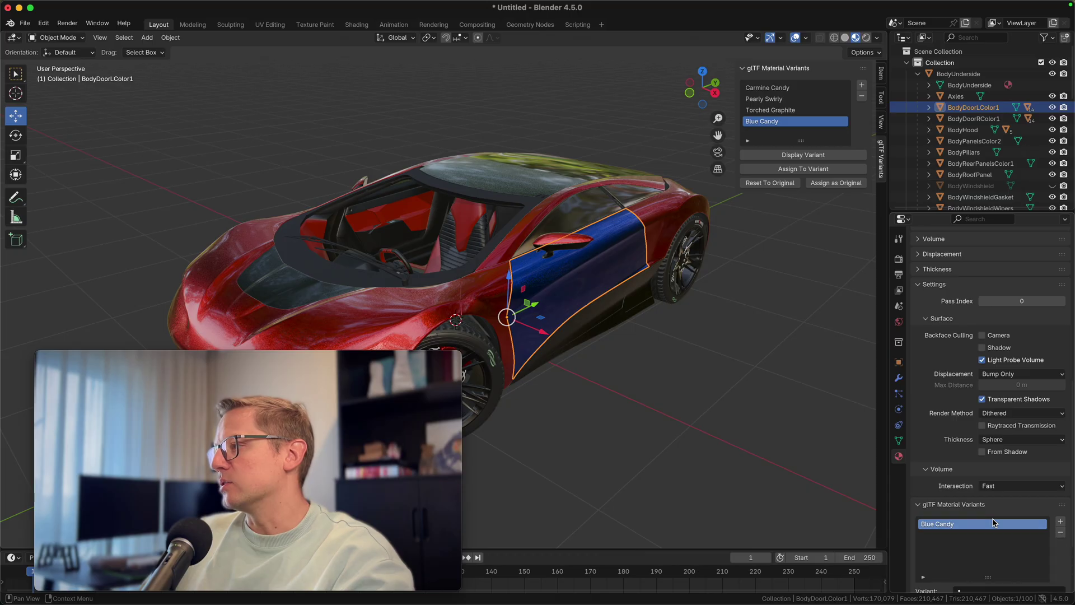
scroll(954, 528, "down", 3)
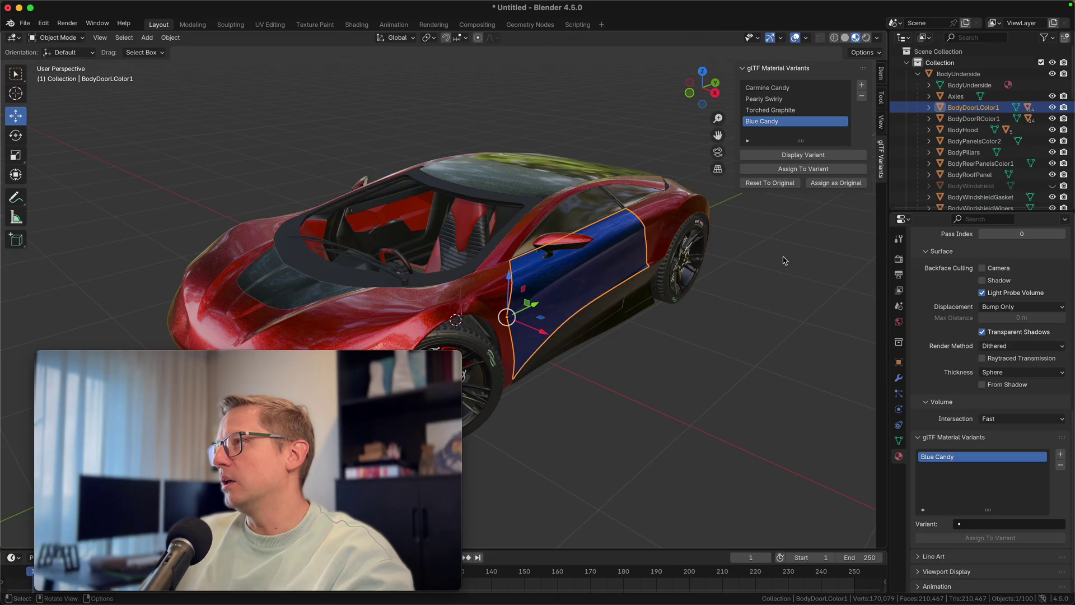
- Display the Carmine Candy variant and switch back to Blue Candy to check the left door's paint
left_click(769, 88)
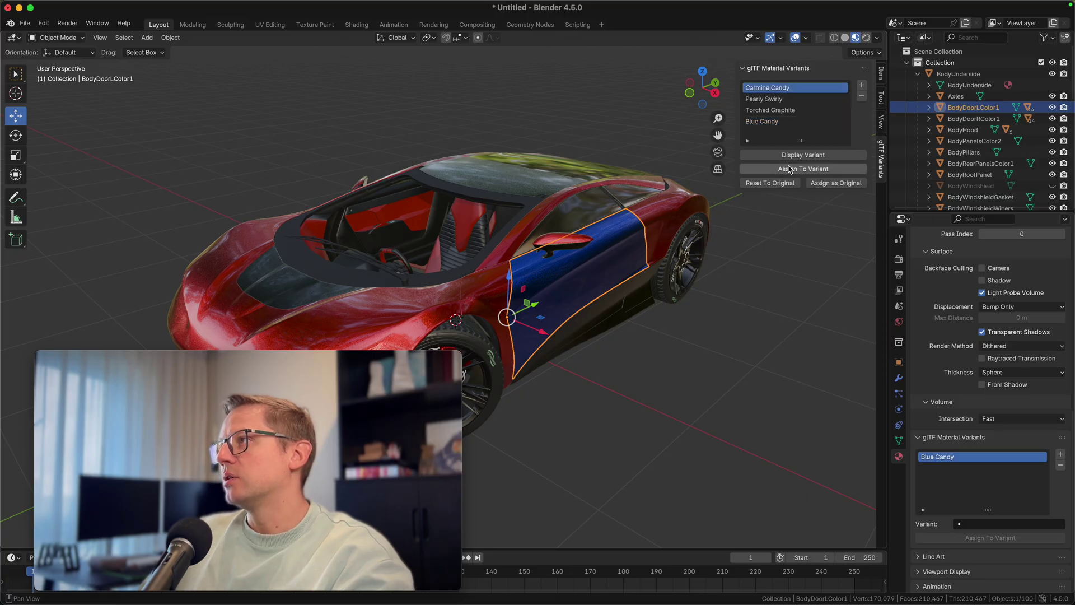
left_click(790, 169)
left_click(790, 155)
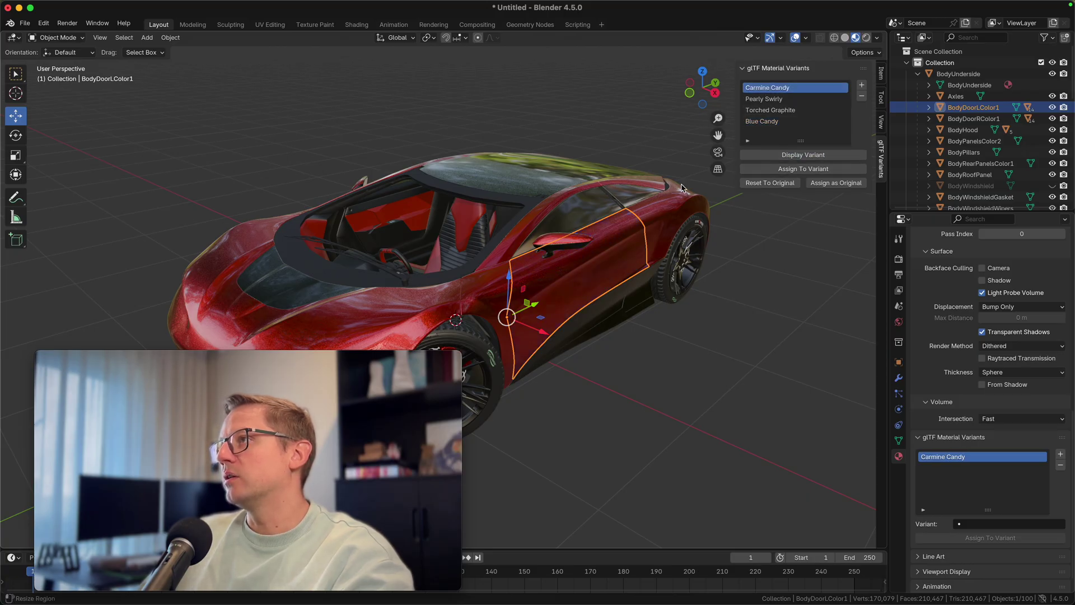
left_click(765, 121)
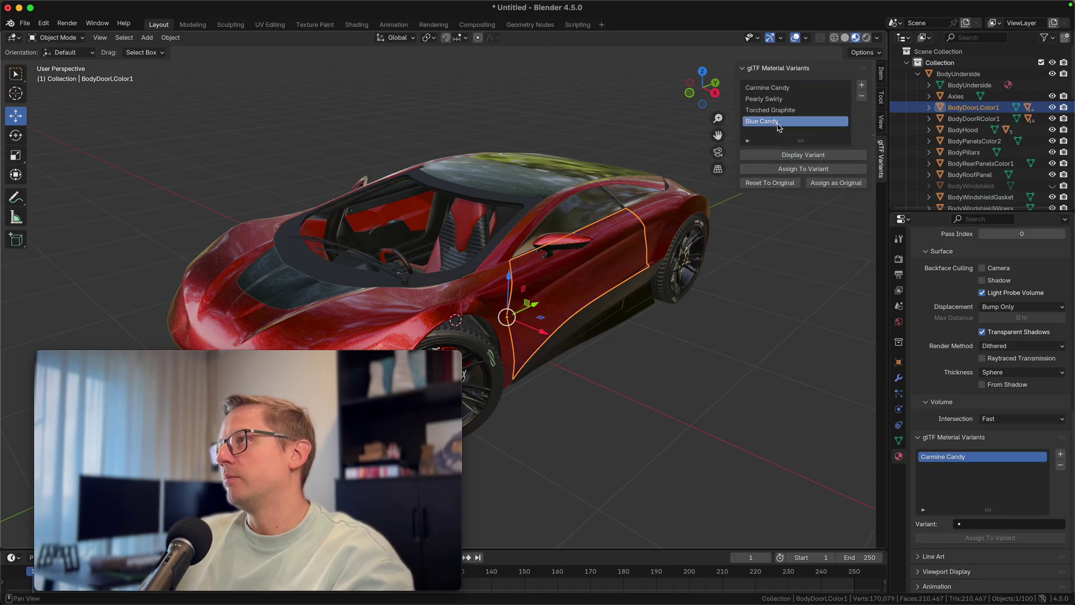
left_click(790, 155)
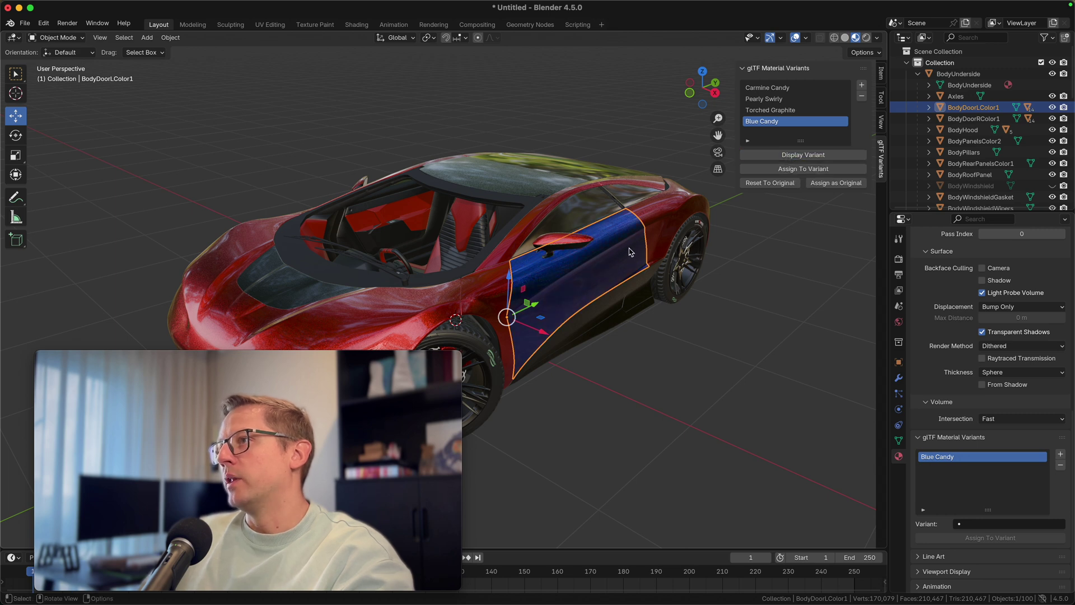
- Select the hood together with all objects linked to it by the same material
left_click(765, 259)
left_click(367, 319)
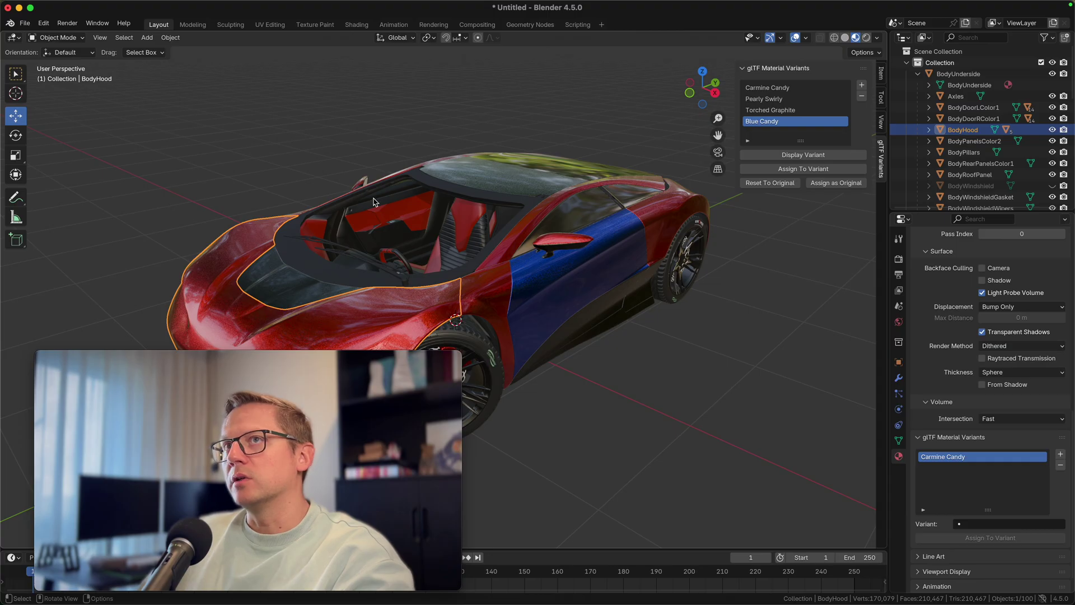
left_click(123, 37)
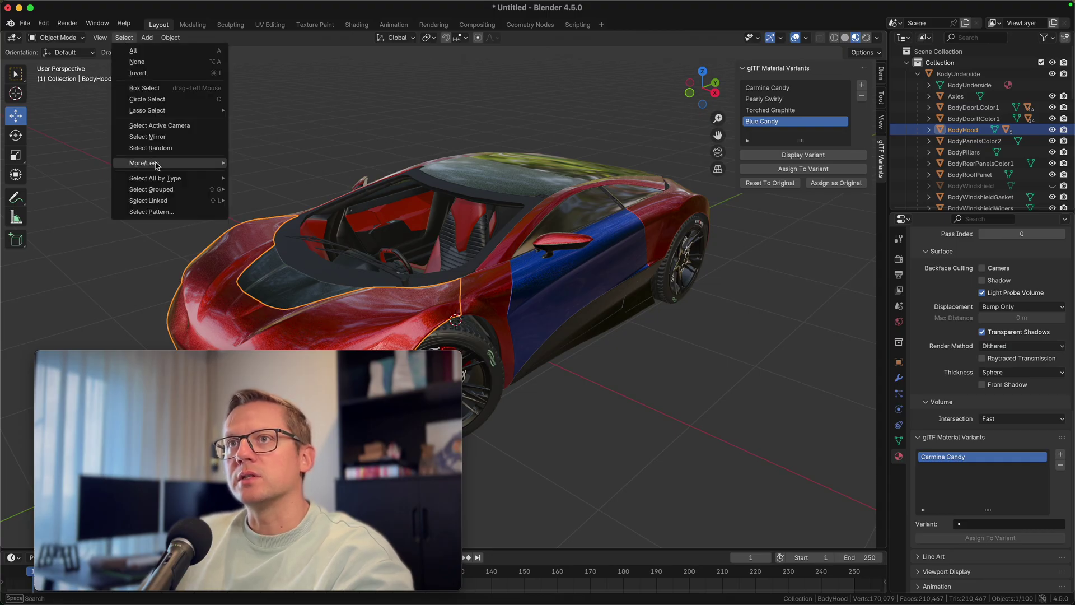
mouse_move(168, 200)
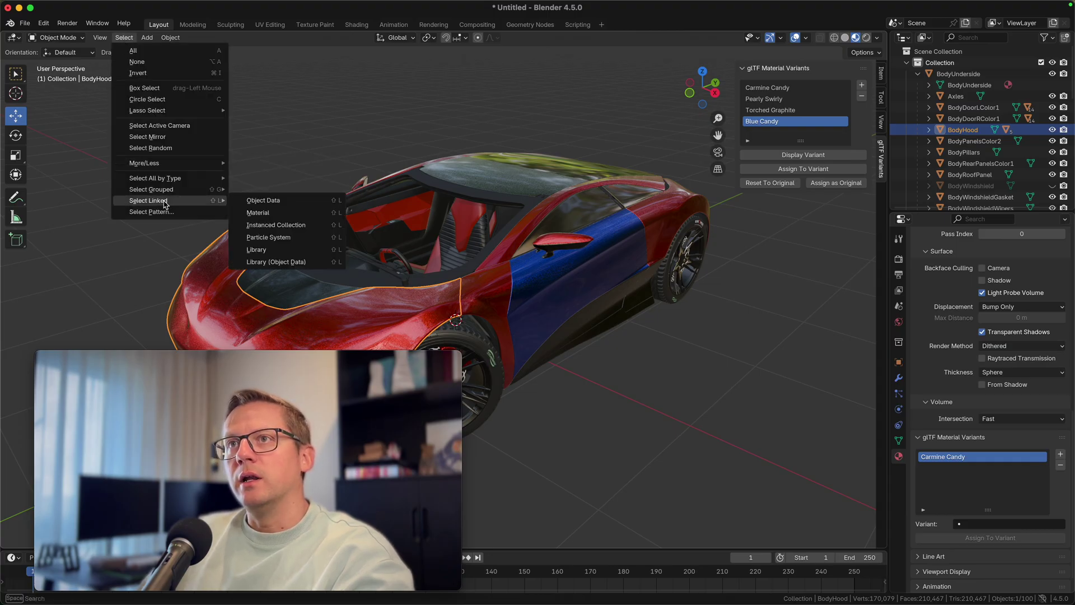
left_click(259, 213)
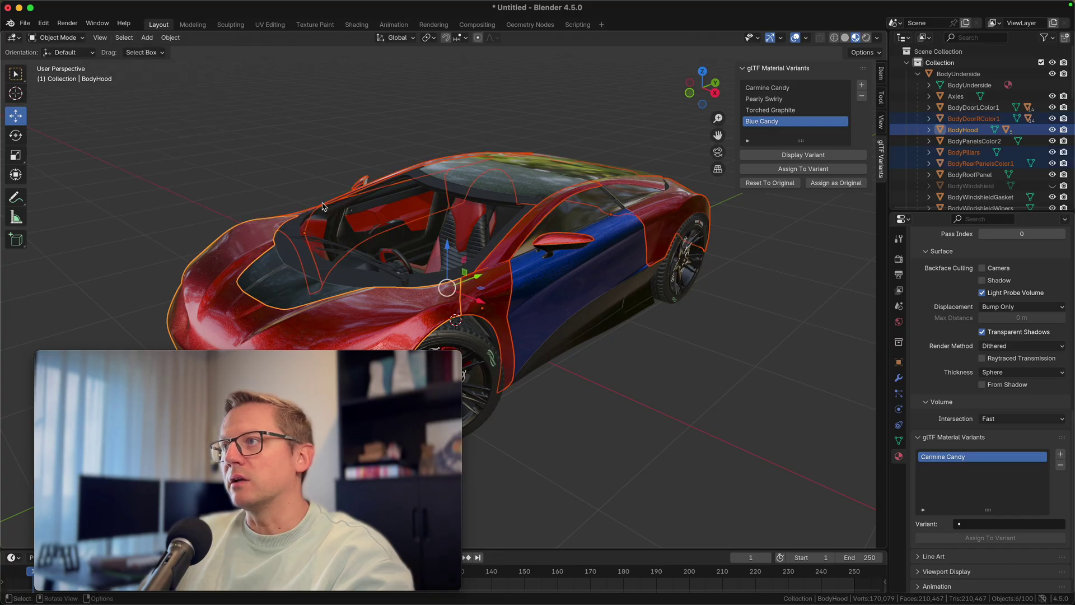
- Add the left door to the selection as the active object and link its Paint 2 Blue material to the selected body parts
left_click(570, 278, "shift")
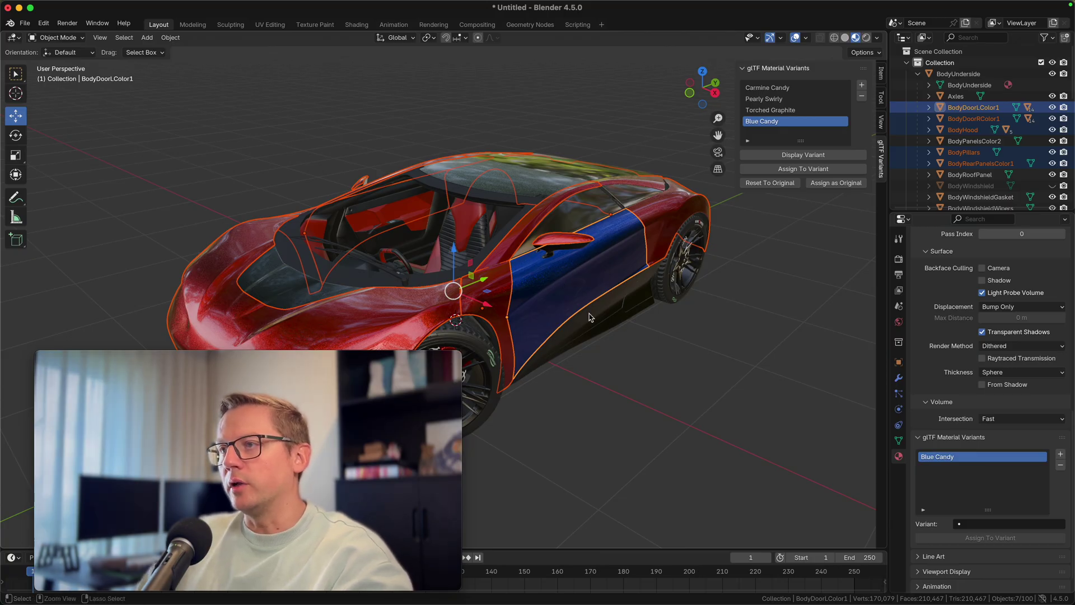
key("ctrl+l")
left_click(569, 317)
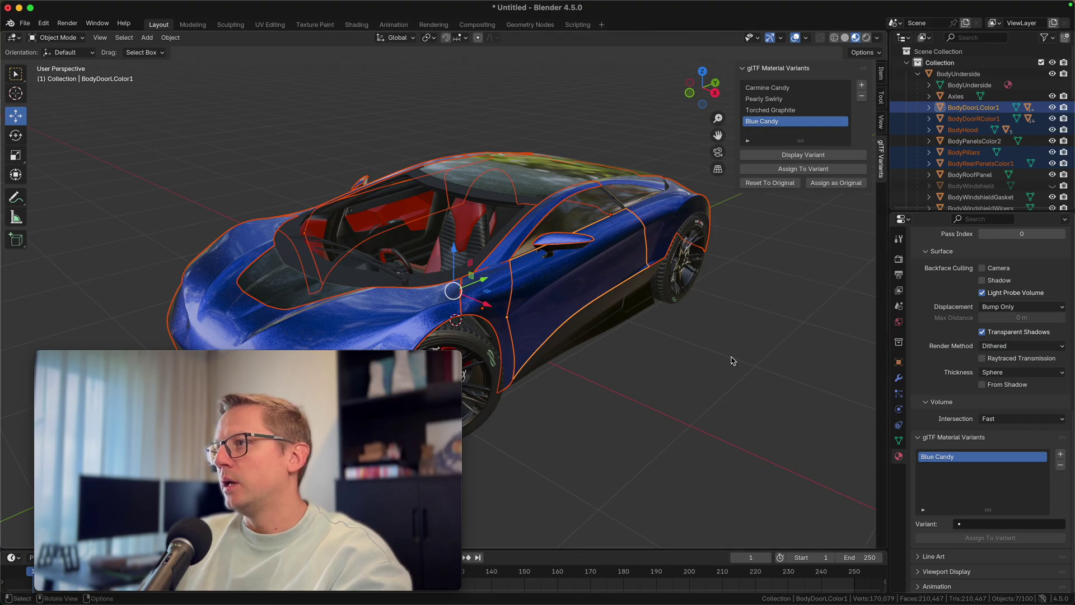
left_click(666, 380)
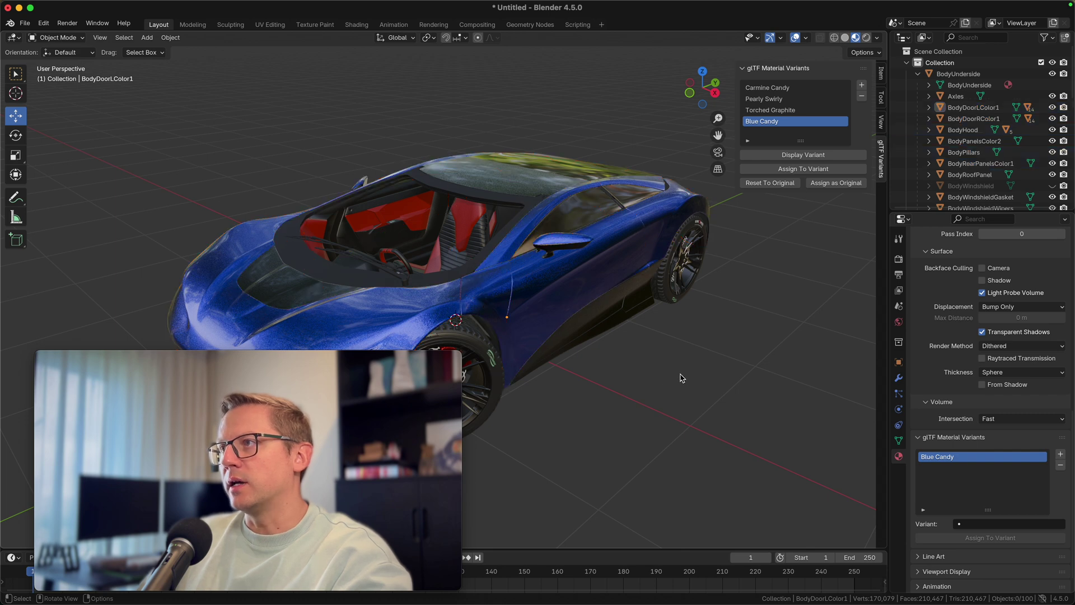
- Add a Blue Candy variant slot to each of the pillars, the hood and the rear body panels
left_click(493, 294)
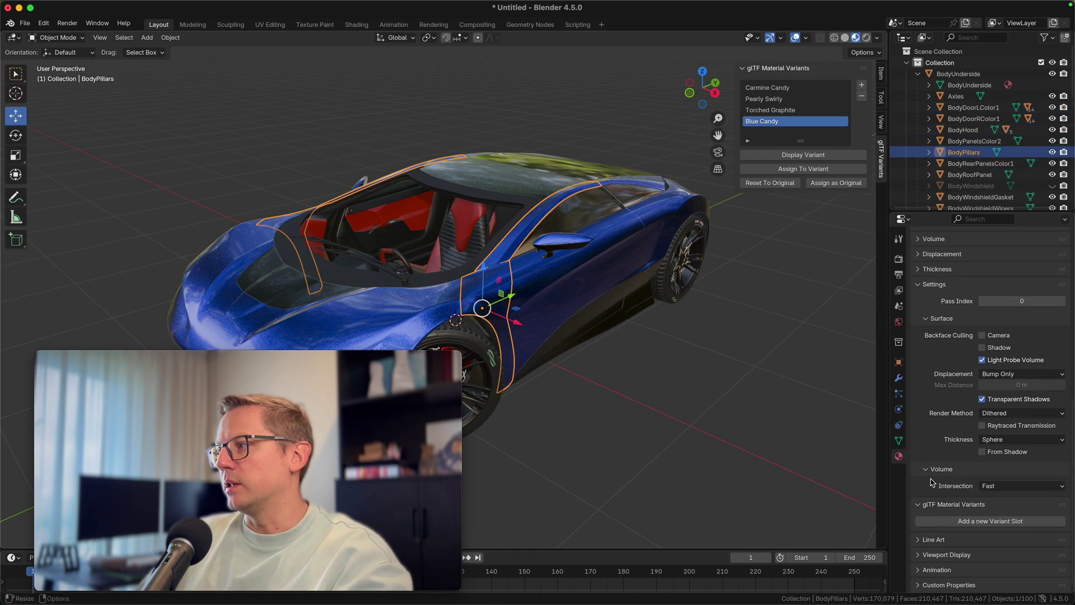
left_click(959, 522)
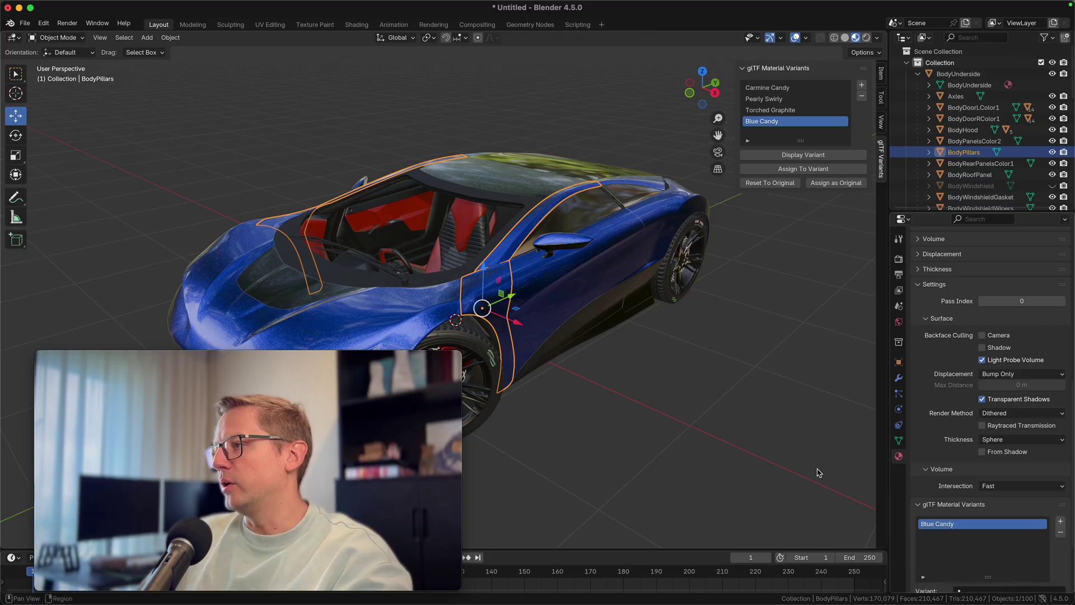
left_click(280, 364)
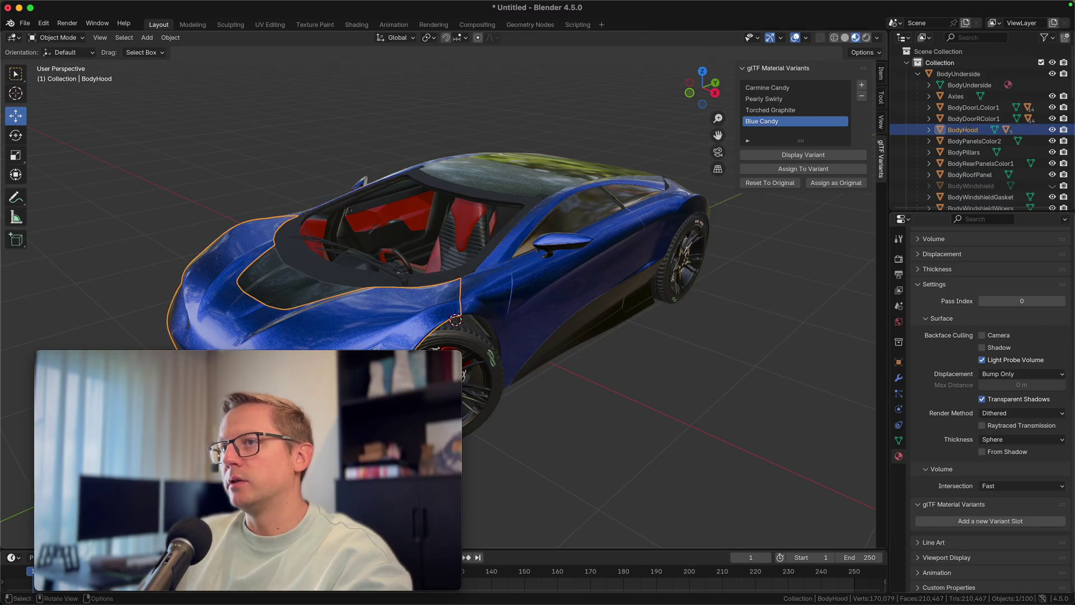
left_click(990, 521)
middle_click_drag(698, 353, 652, 335)
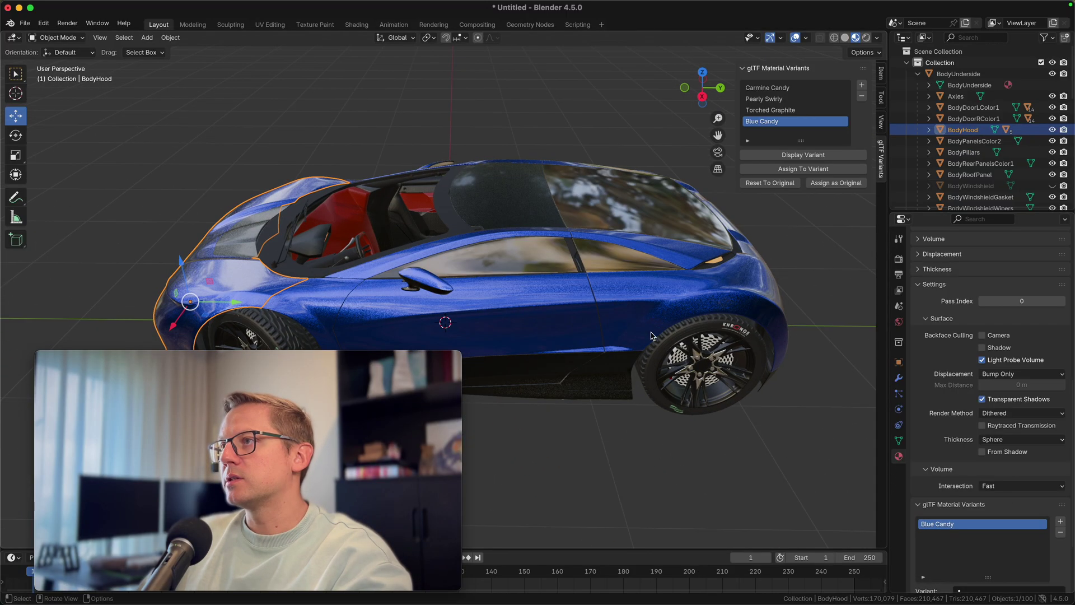
left_click(668, 254)
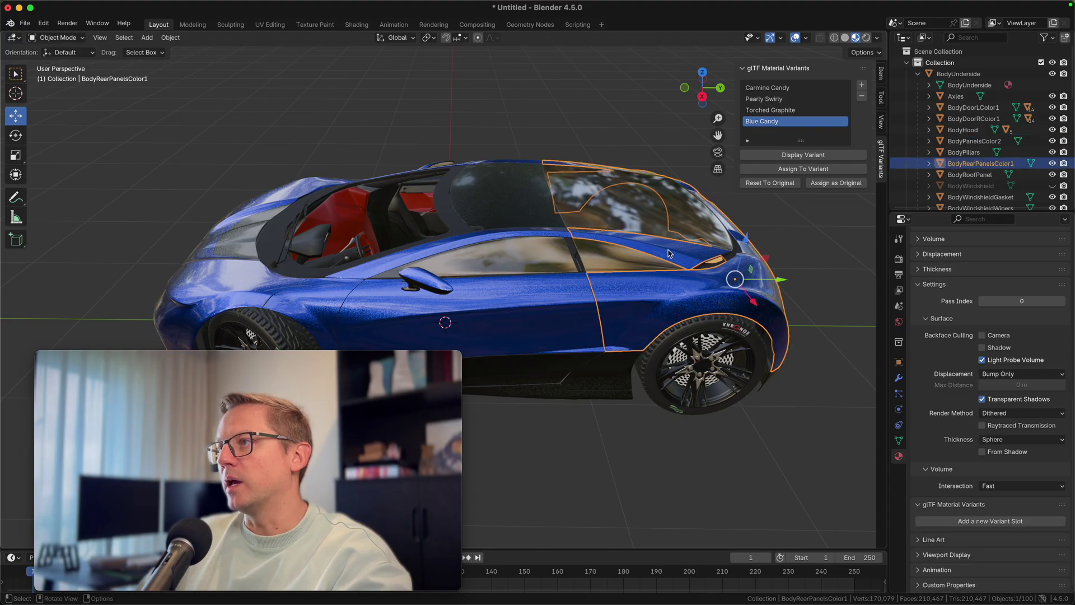
left_click(972, 522)
- Add a Blue Candy variant slot to the right door and check the slots on the pillars and hood
middle_click_drag(723, 336, 507, 280)
left_click(508, 280)
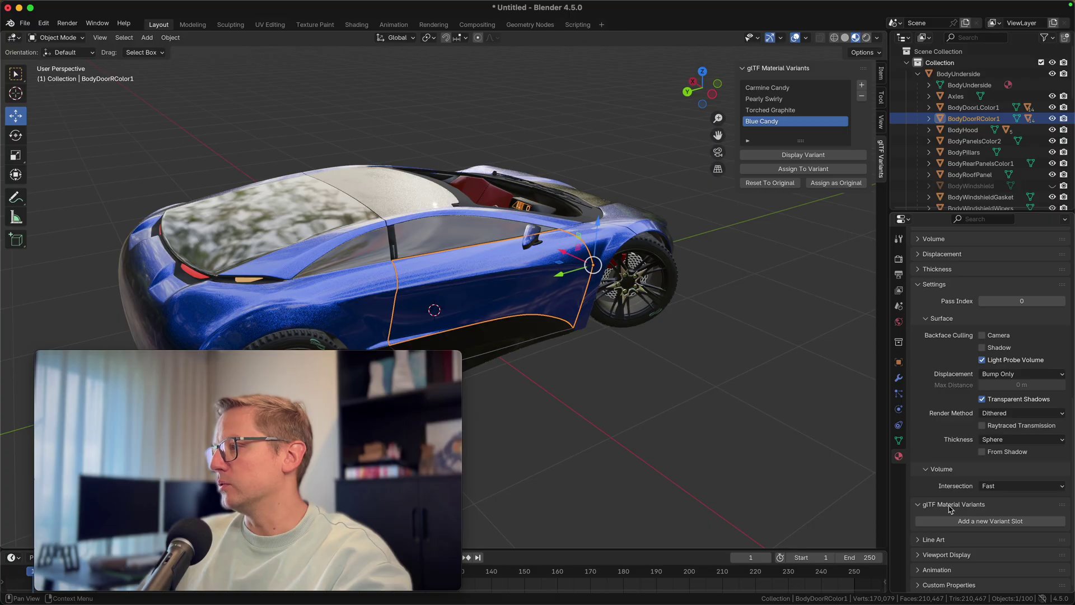
left_click(958, 521)
left_click(565, 228)
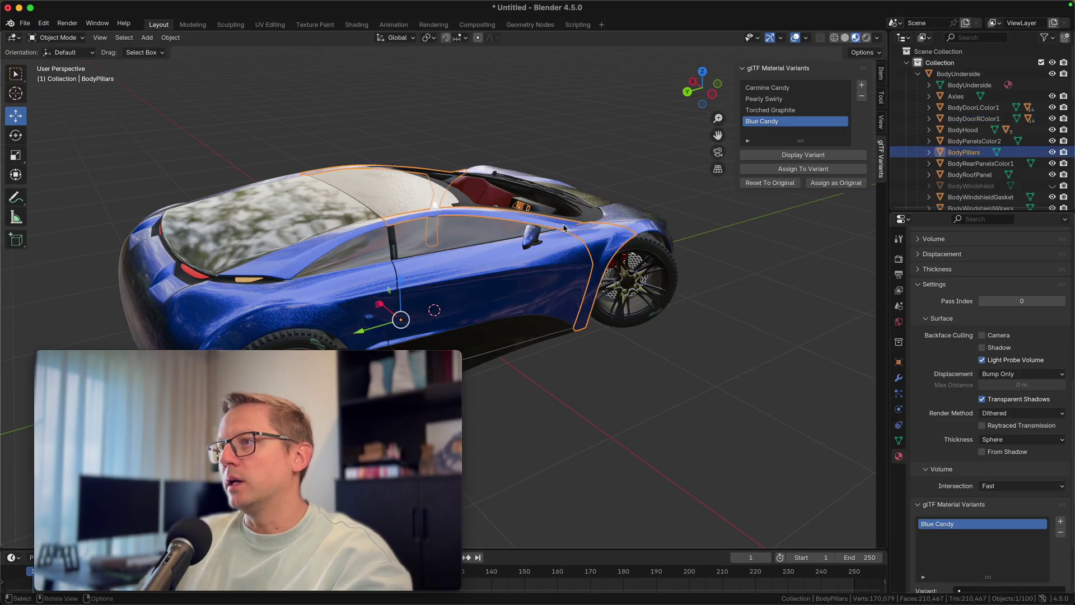
middle_click_drag(759, 427, 589, 375)
left_click(588, 377)
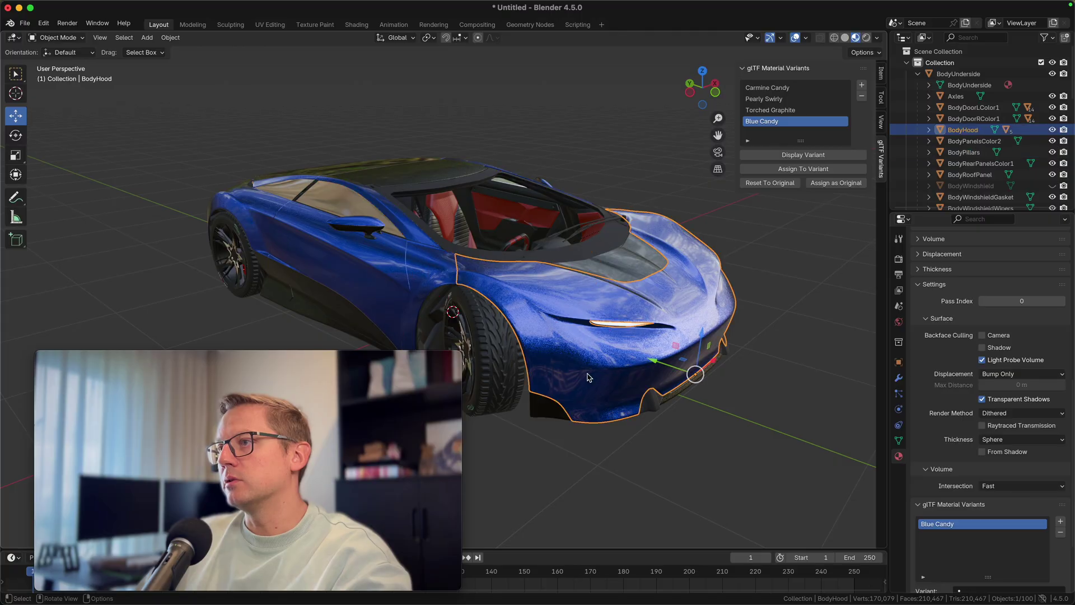
left_click(740, 439)
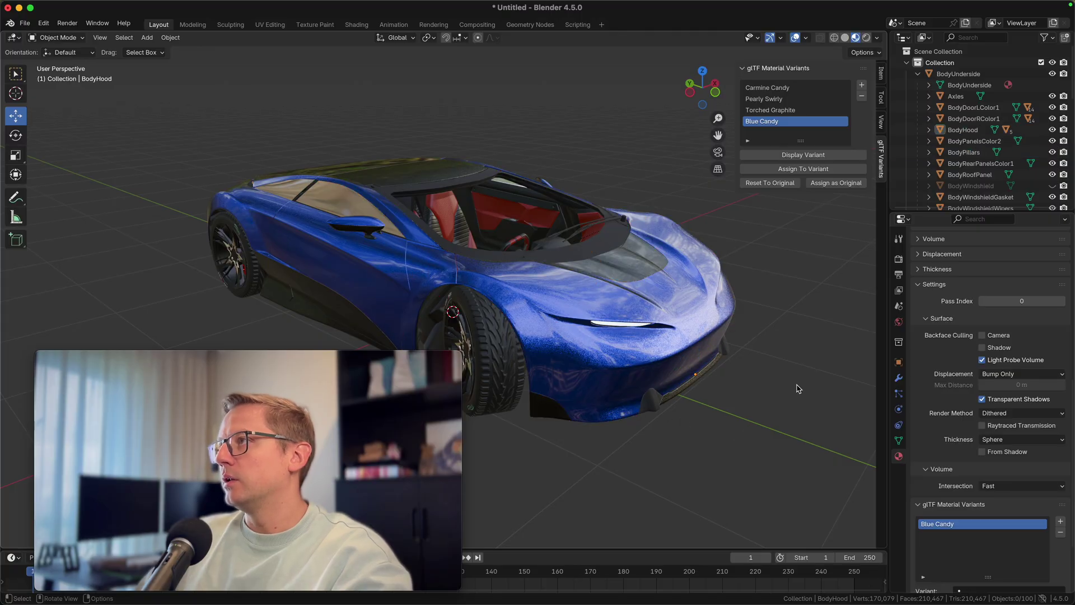
- Display the Carmine Candy variant on the whole car, return to Blue Candy, and inspect the body for parts with the wrong paint
left_click(779, 89)
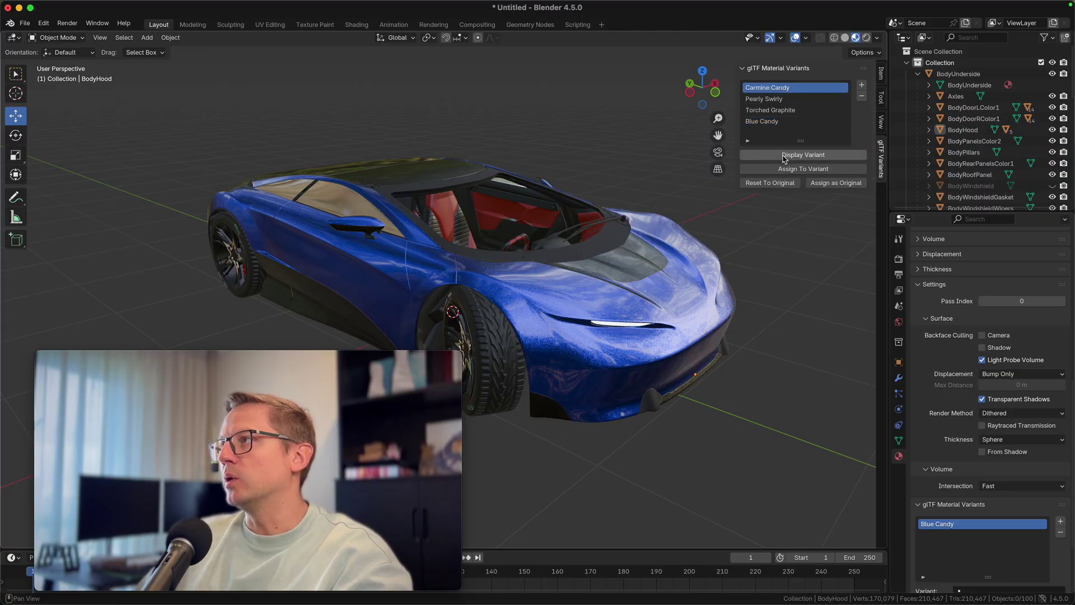
left_click(795, 155)
middle_click_drag(726, 284, 601, 259)
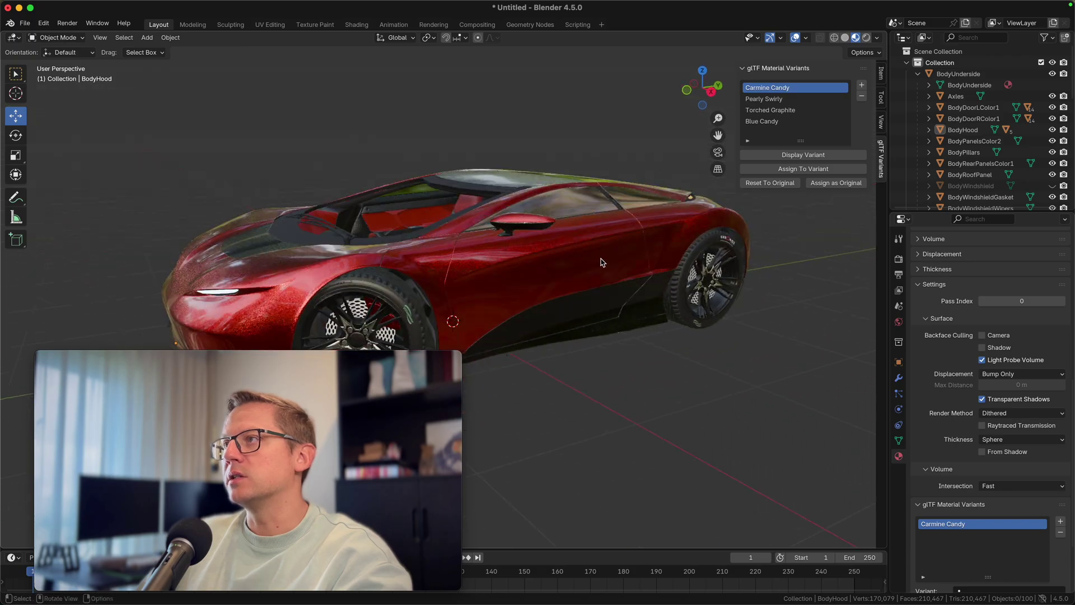
left_click(775, 121)
left_click(798, 157)
middle_click_drag(766, 252, 693, 267)
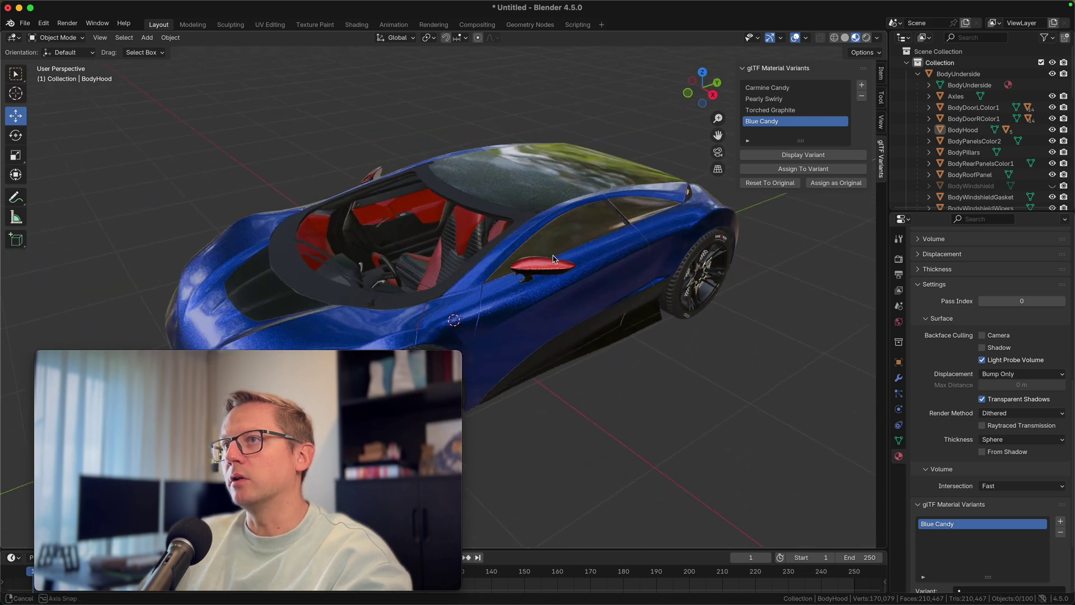
- Assign the existing Paint 2 Blue material to the left door mirror and add a Blue Candy variant slot to it
middle_click_drag(526, 262, 593, 236)
left_click(592, 238)
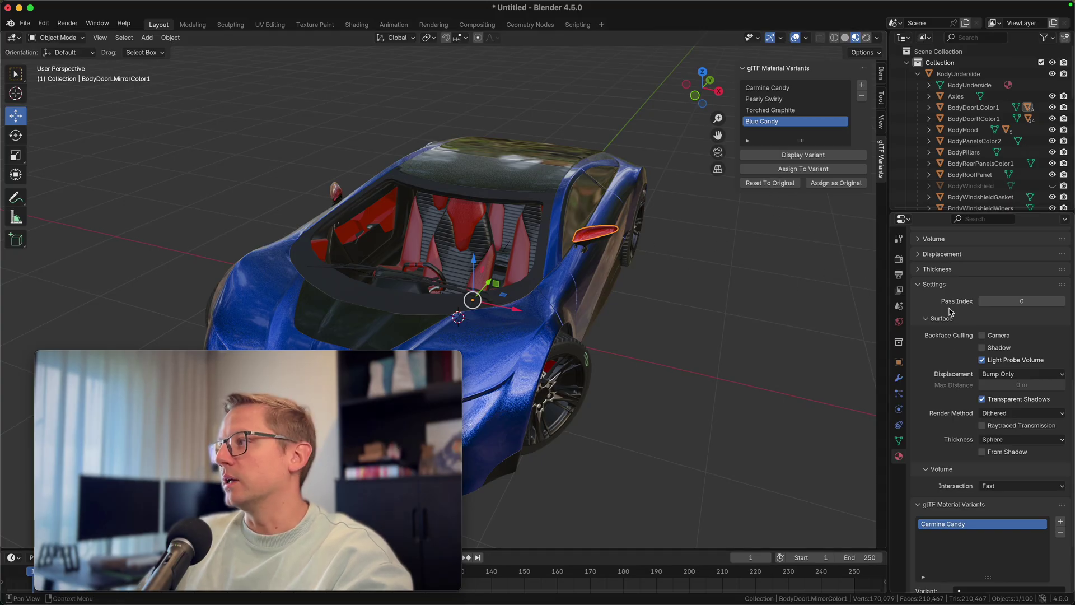
scroll(962, 323, "up", 6)
scroll(961, 324, "up", 4)
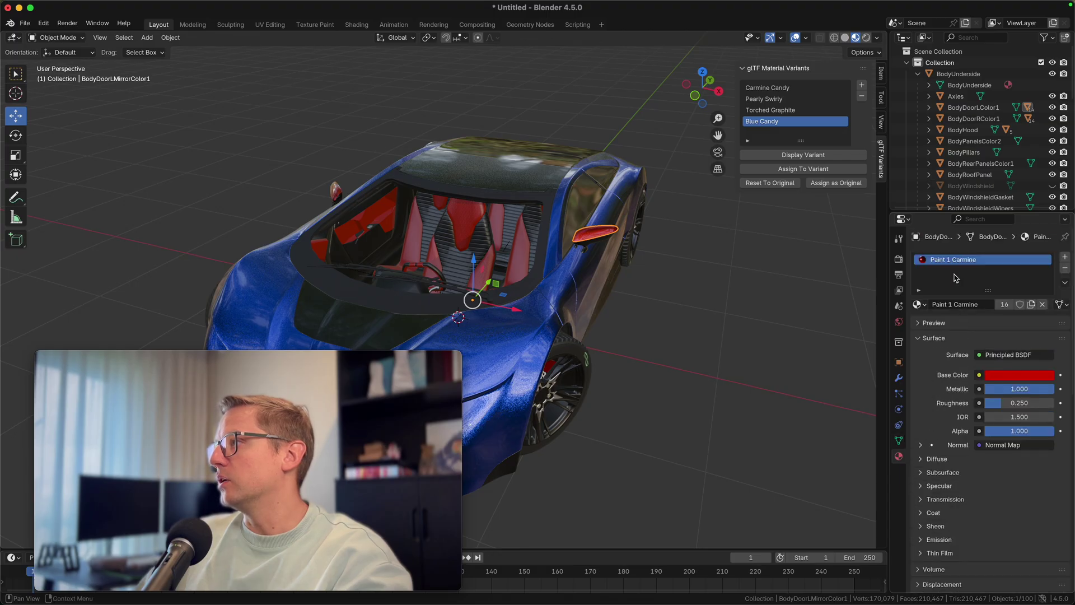
left_click(919, 304)
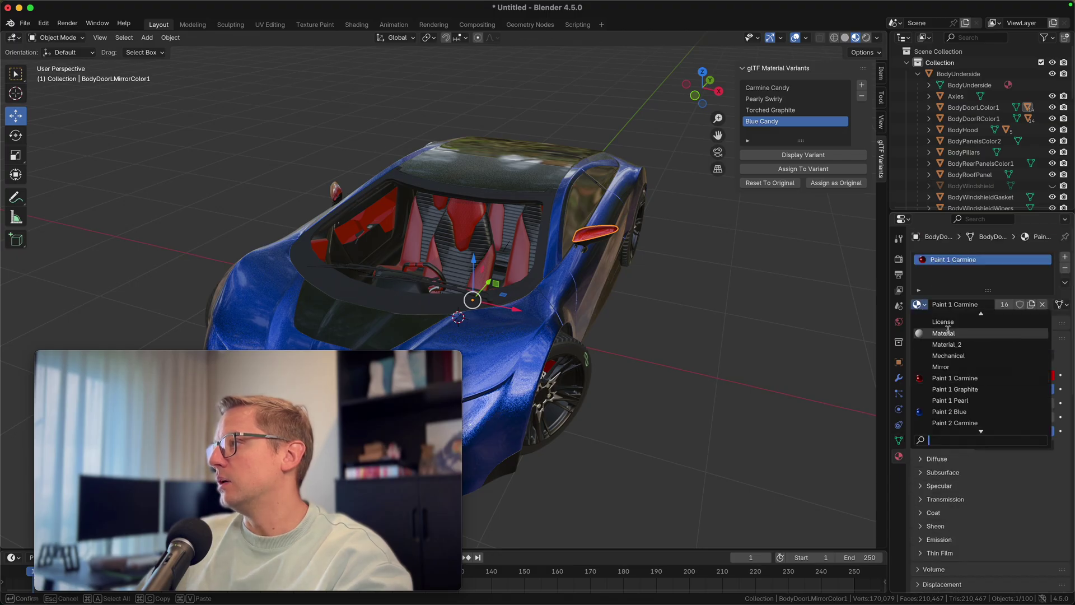
left_click(952, 413)
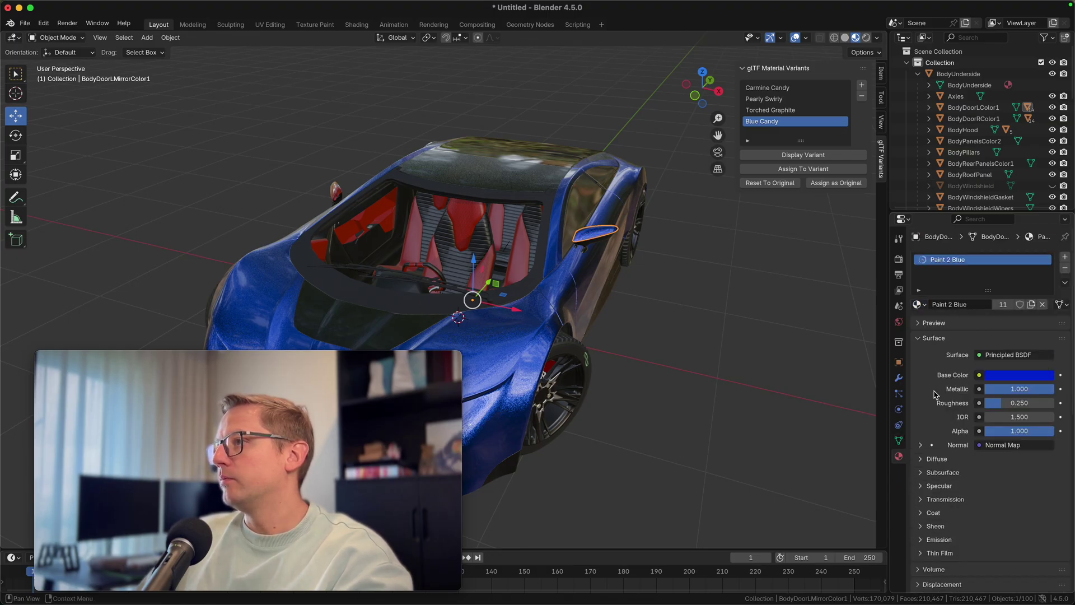
scroll(941, 426, "down", 10)
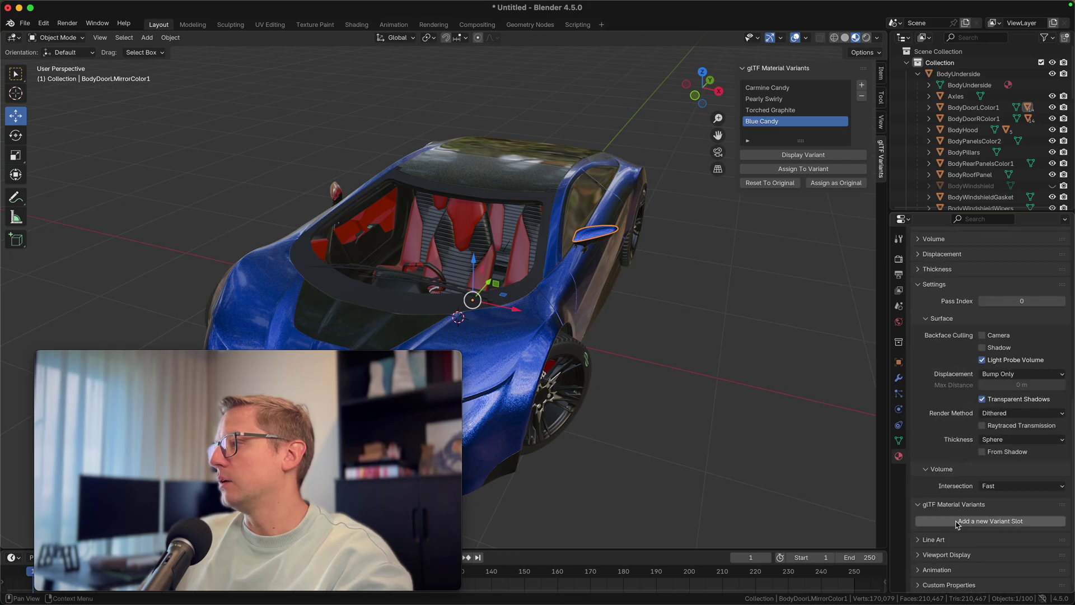
left_click(959, 522)
- Assign Paint 2 Blue to the right door mirror, add its Blue Candy variant slot, and clear the selection
middle_click_drag(766, 420, 644, 417)
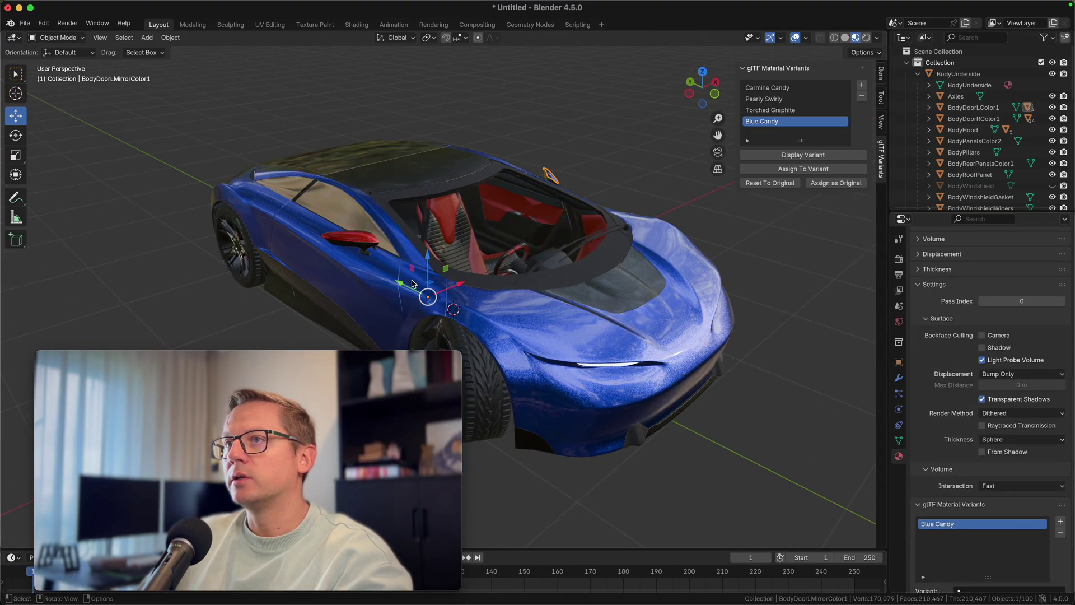
left_click(350, 238)
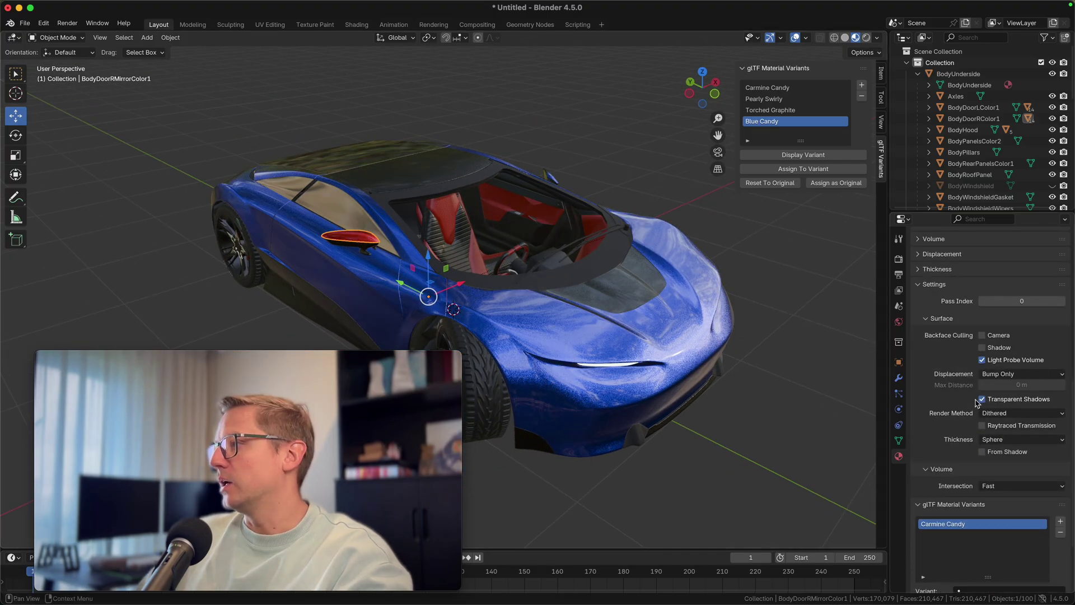
scroll(969, 369, "up", 10)
left_click(926, 306)
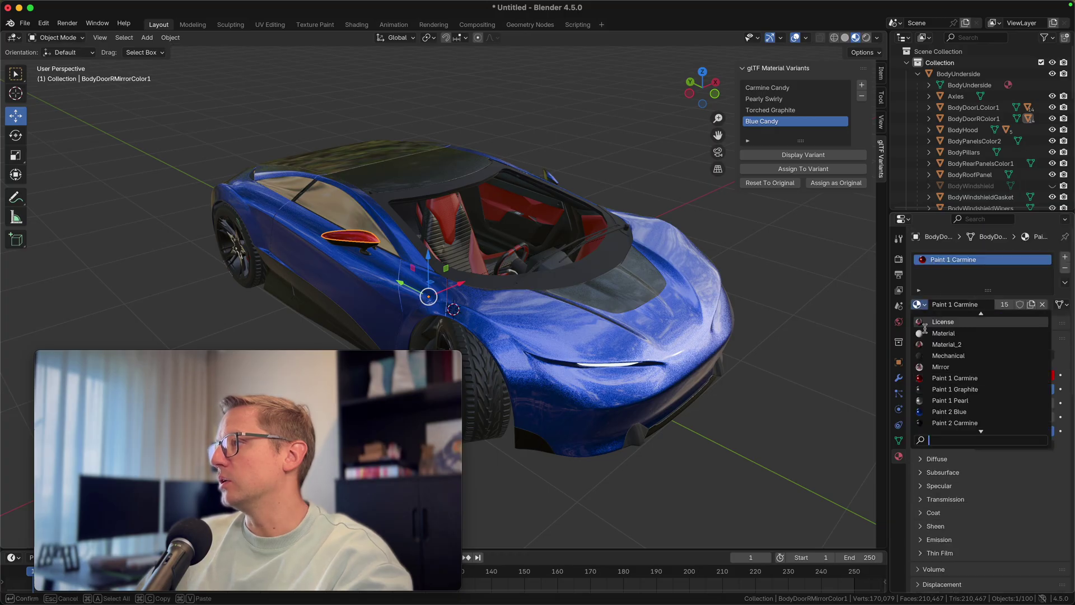
left_click(952, 414)
scroll(950, 456, "down", 6)
scroll(950, 455, "down", 8)
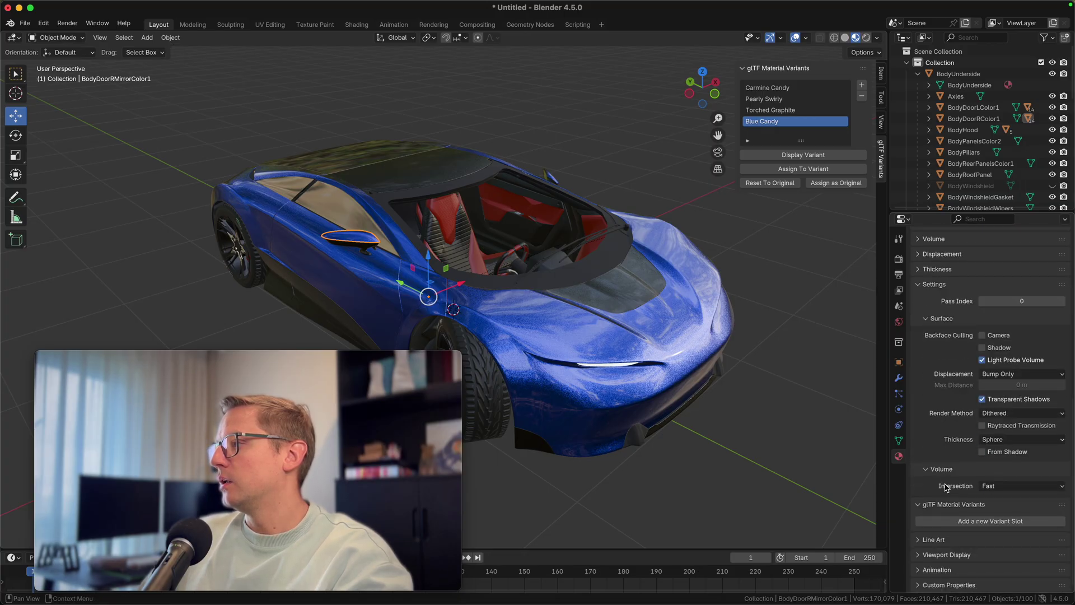
left_click(792, 438)
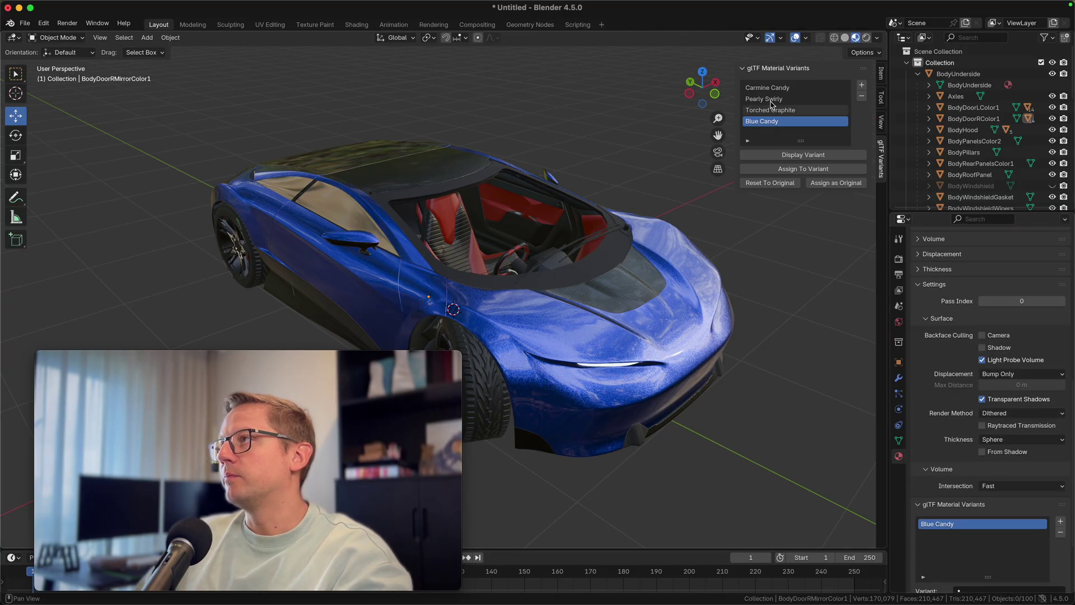
- Display Carmine Candy and switch back to Blue Candy to check that both mirrors follow the variants
left_click(767, 88)
left_click(792, 156)
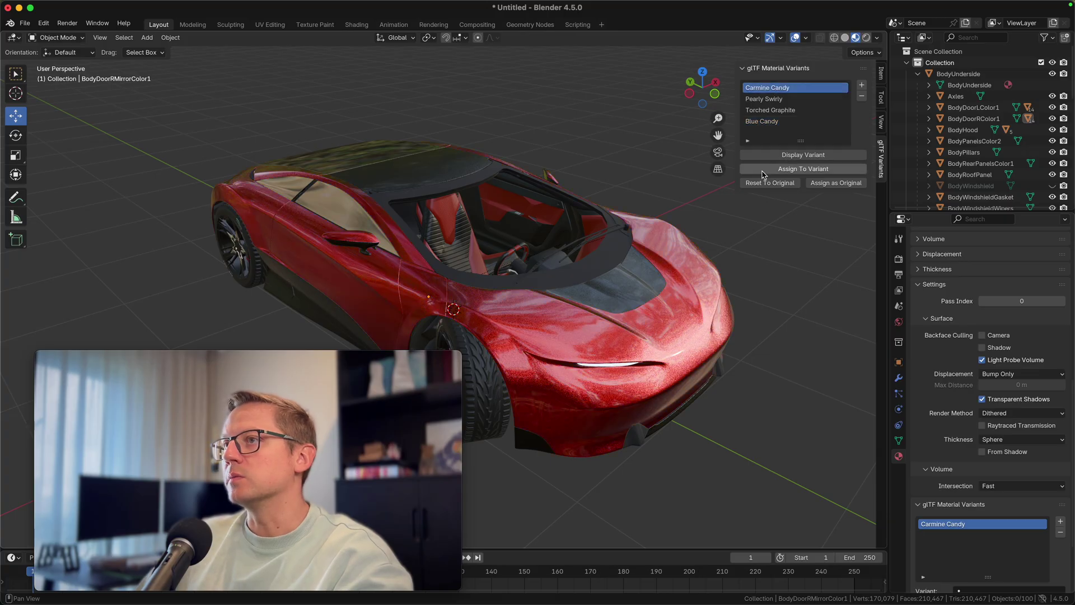
left_click(783, 122)
left_click(783, 156)
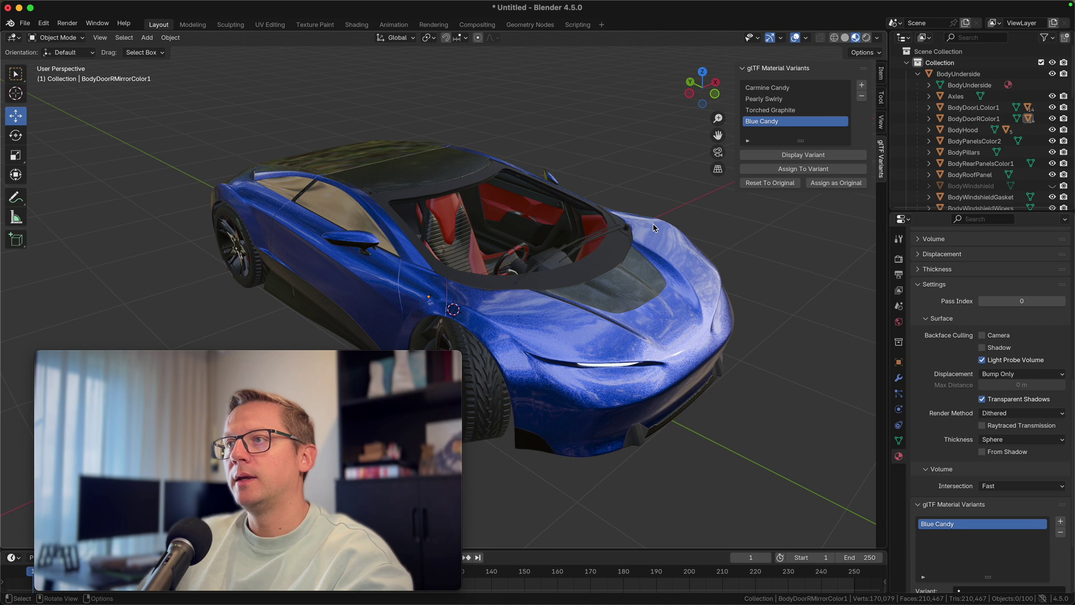
- Duplicate the Interior 3 Carmine material on the right door's interior trim panel and rename the copy Interior 4 Blue
middle_click_drag(650, 263, 407, 205)
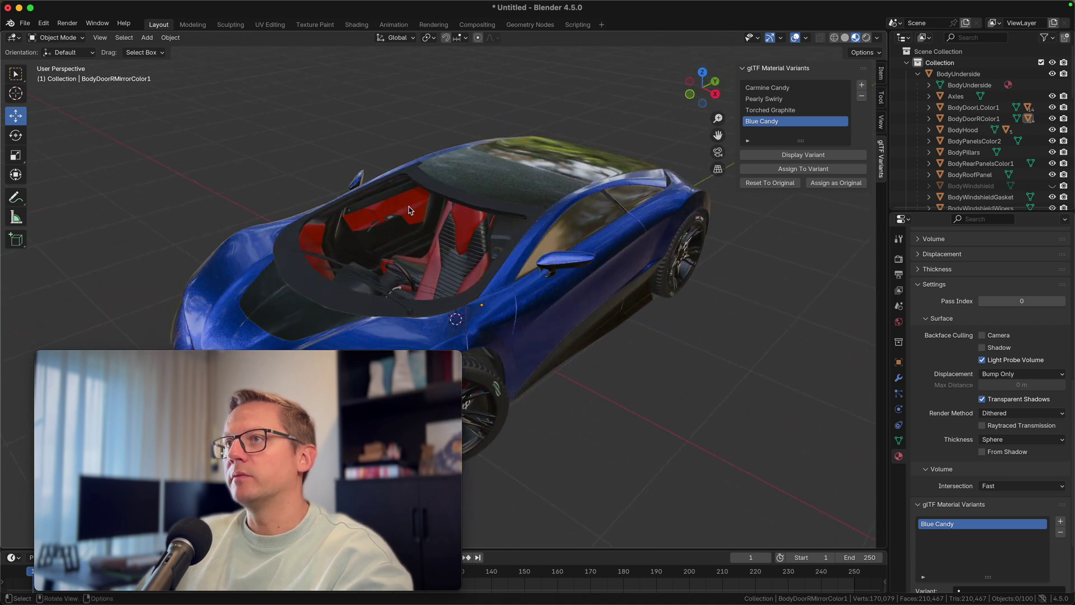
left_click(408, 210)
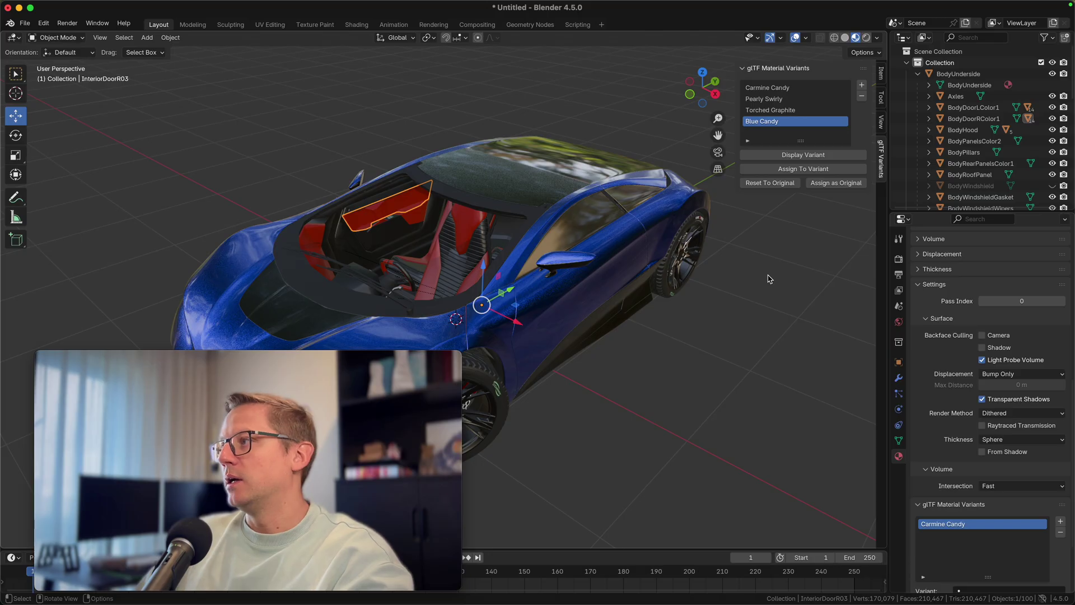
scroll(952, 340, "up", 10)
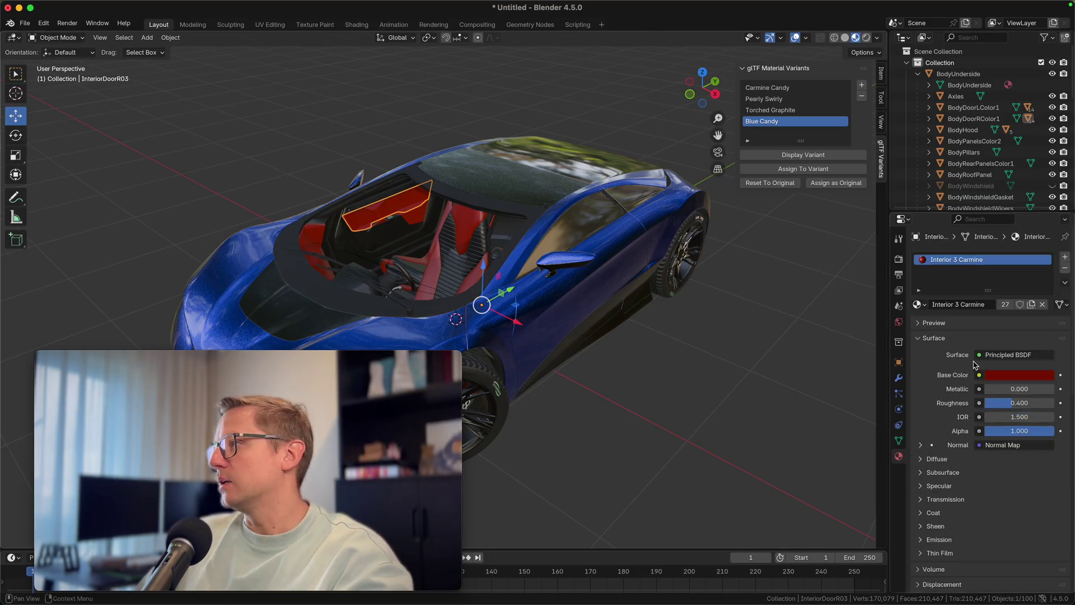
left_click(1033, 306)
double_click(954, 261)
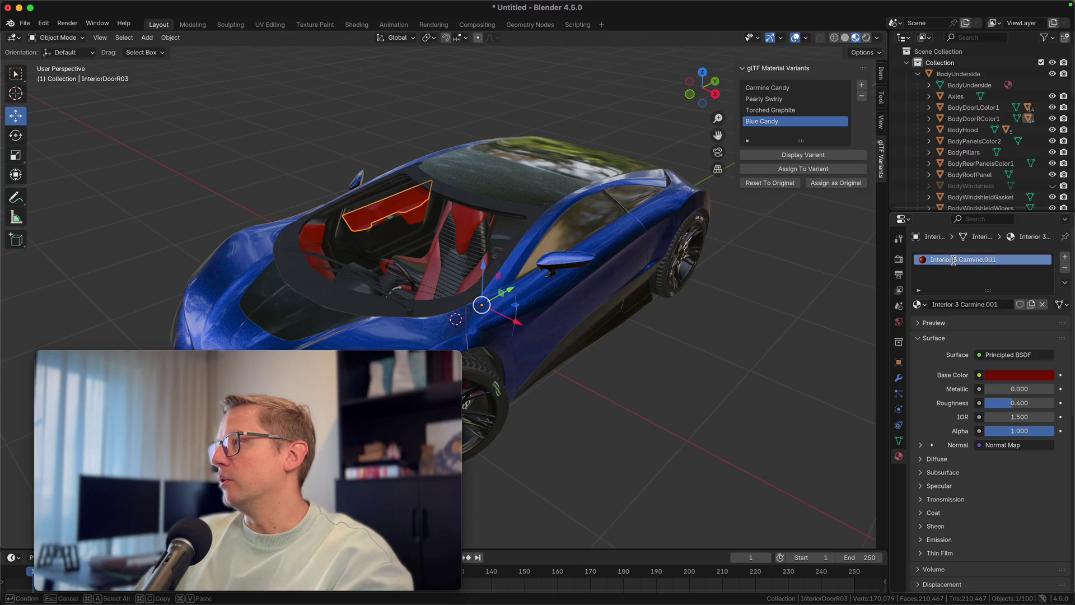
left_click(957, 261)
key("BackSpace")
type("4 Blu")
key("Return")
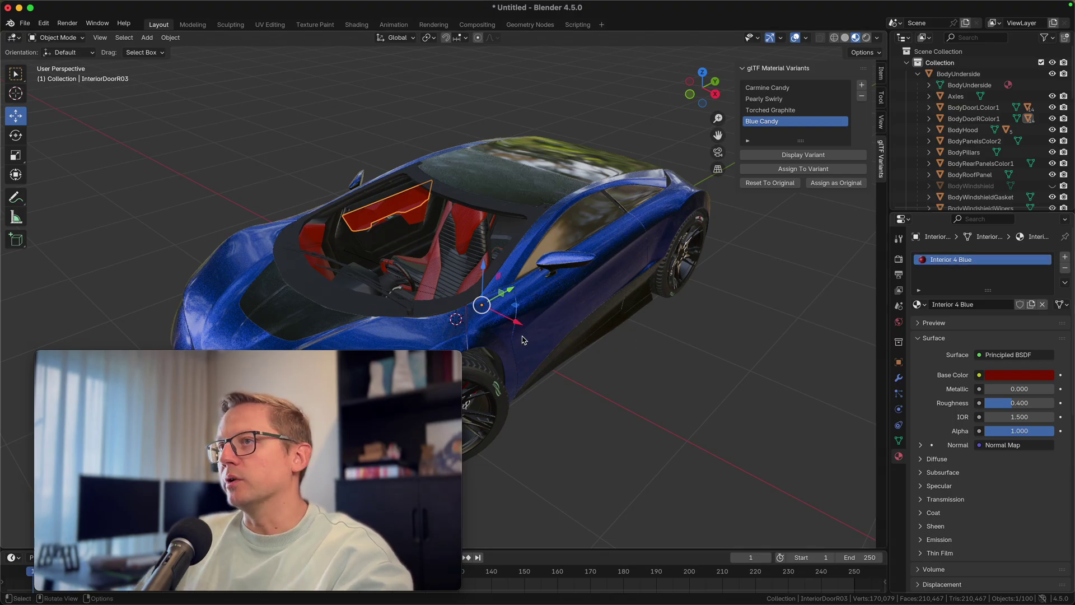
- Change the base color of Interior 4 Blue to a dark blue hue and clear the selection
left_click(1006, 377)
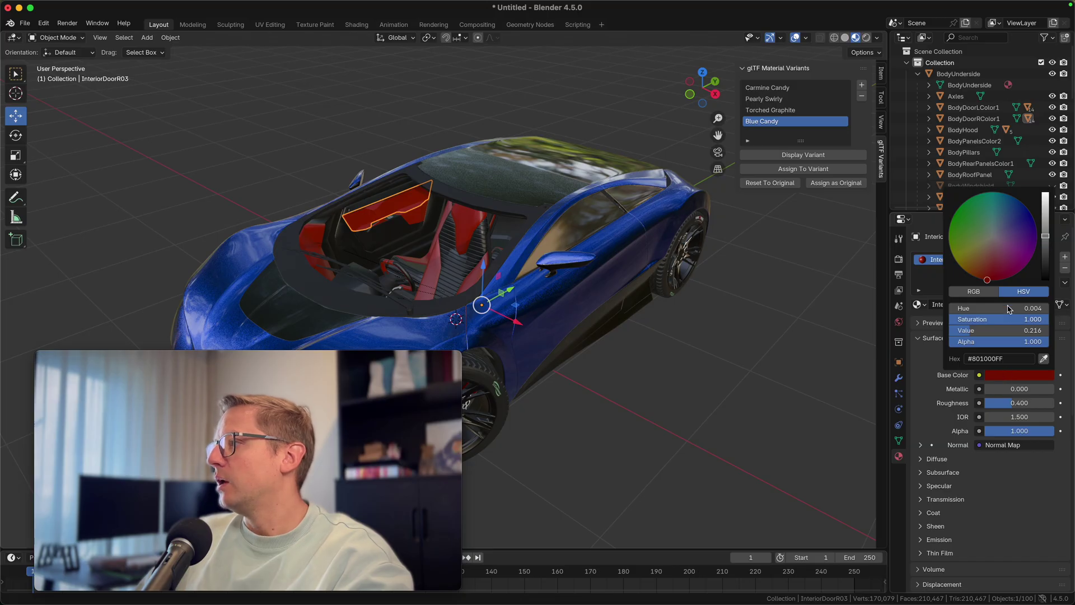
left_click_drag(988, 280, 1028, 210)
key("alt+a")
- Select the colored seat parts and extend the selection to all objects linked by their Interior 3 Carmine material
middle_click_drag(616, 257, 557, 263)
left_click(468, 223)
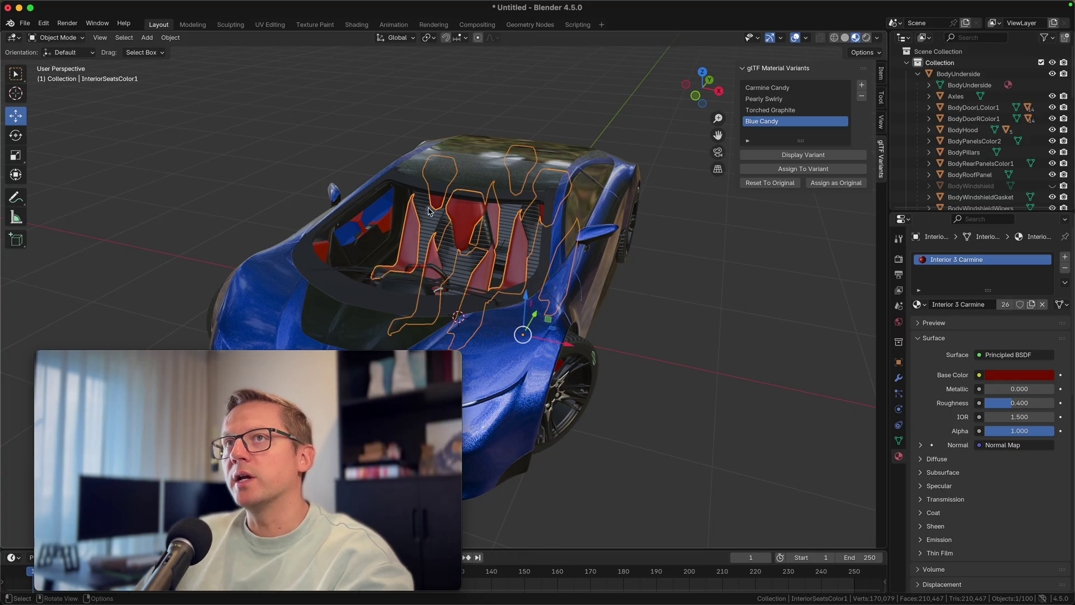
left_click(124, 37)
mouse_move(170, 202)
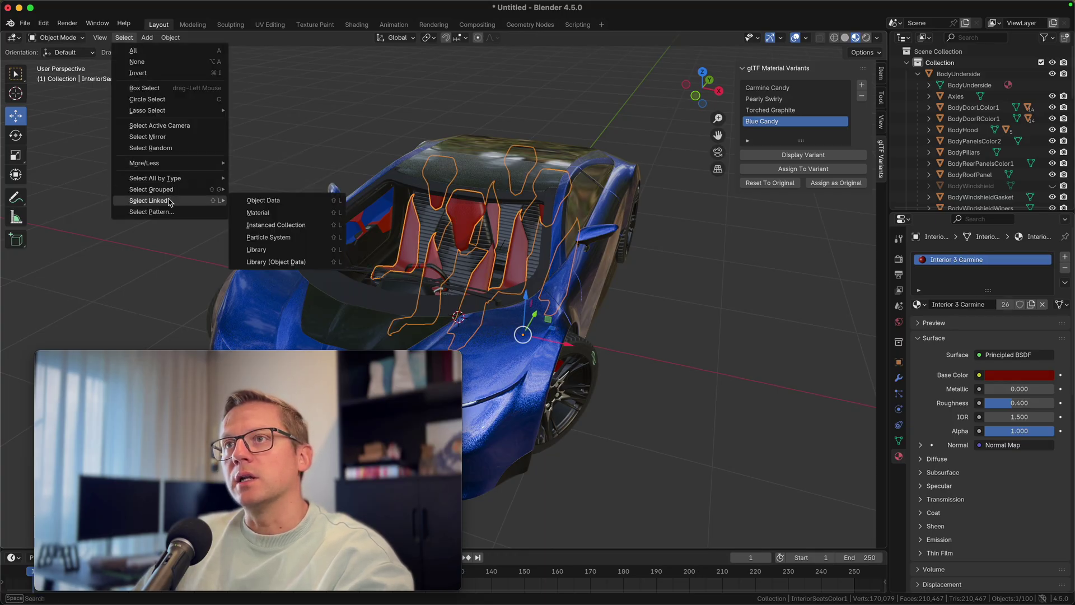
left_click(280, 214)
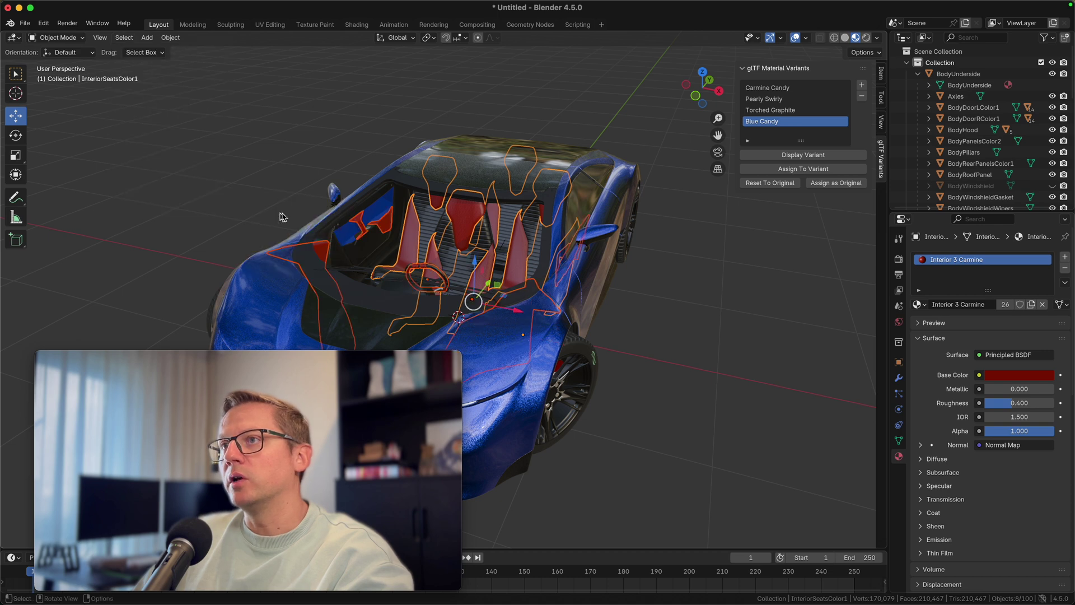
- Add the blue right door trim panel as the active object, link its Interior 4 Blue material to the selected interior parts, and deselect everything
middle_click_drag(428, 226, 356, 222)
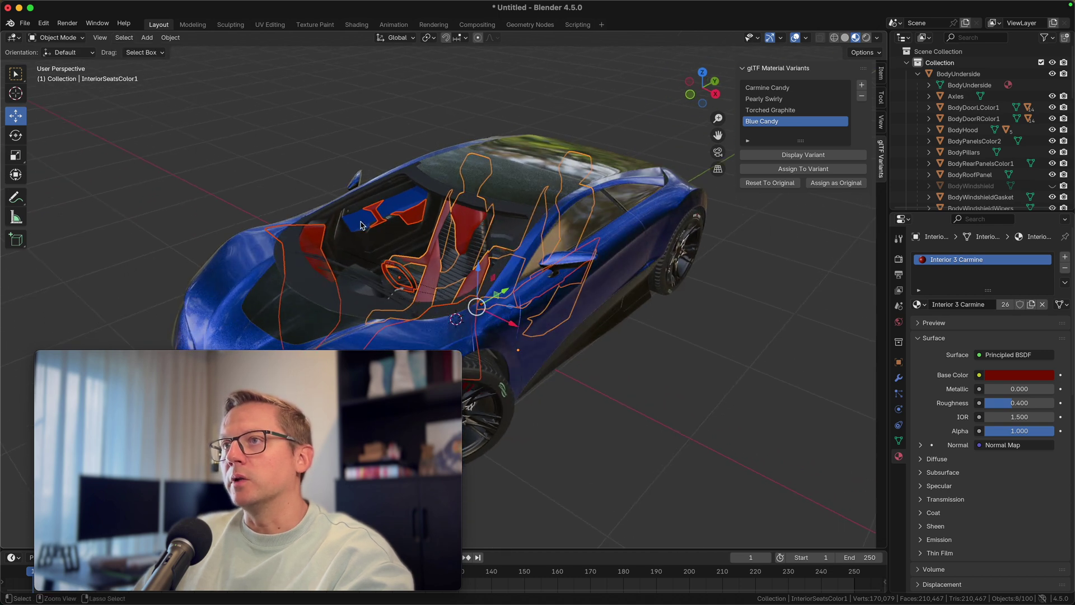
left_click(362, 227, "shift")
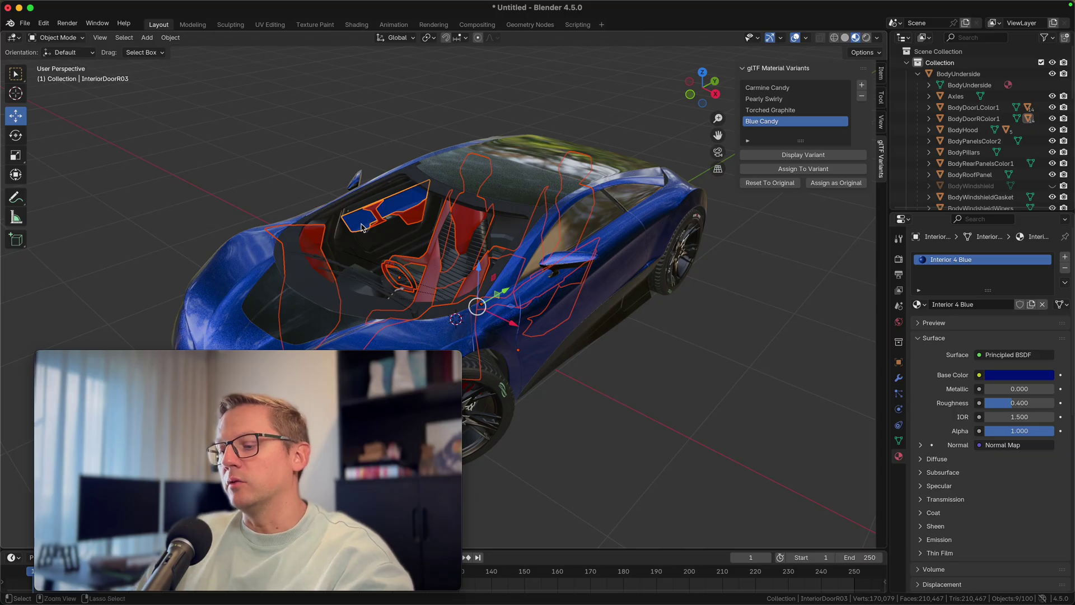
key("ctrl+l")
left_click(314, 225)
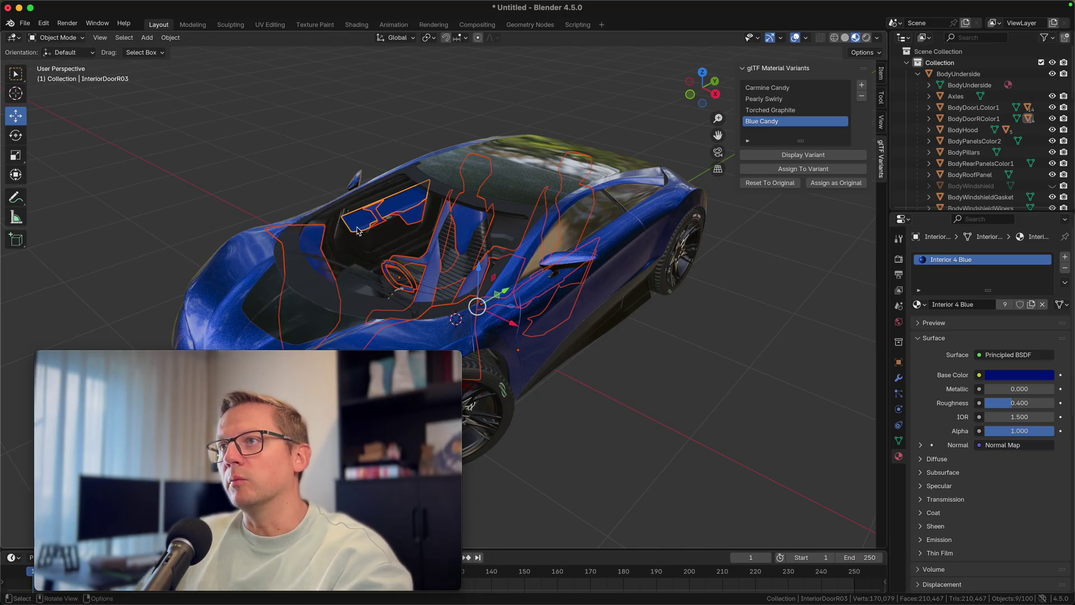
left_click(263, 185)
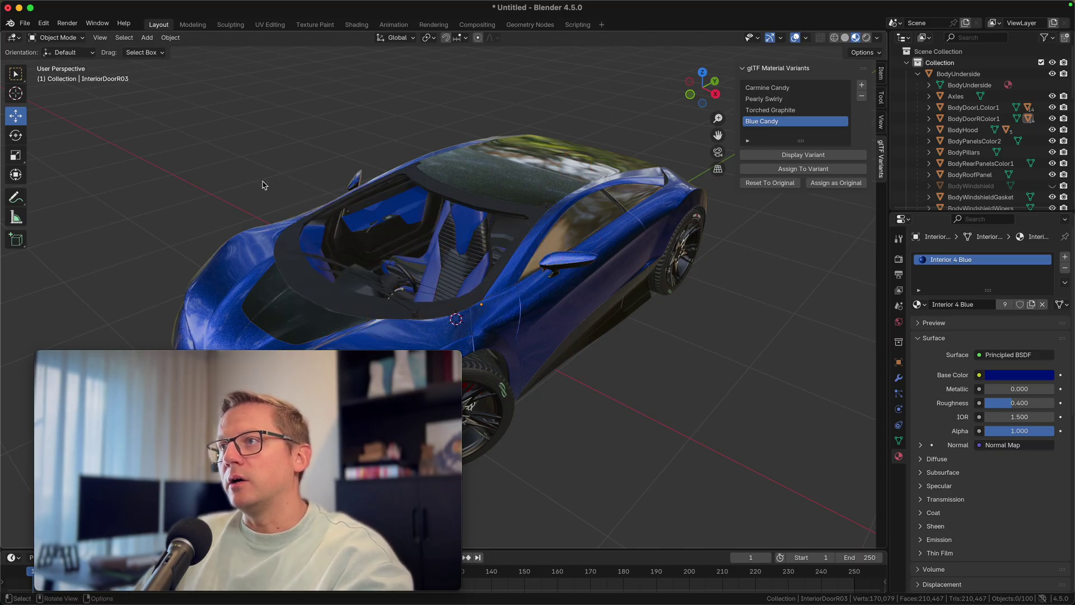
- Add a Blue Candy variant slot to each of the right door's interior trim pieces, InteriorDoorR03, InteriorDoorR05 and InteriorDoorR04
scroll(290, 188, "up", 6)
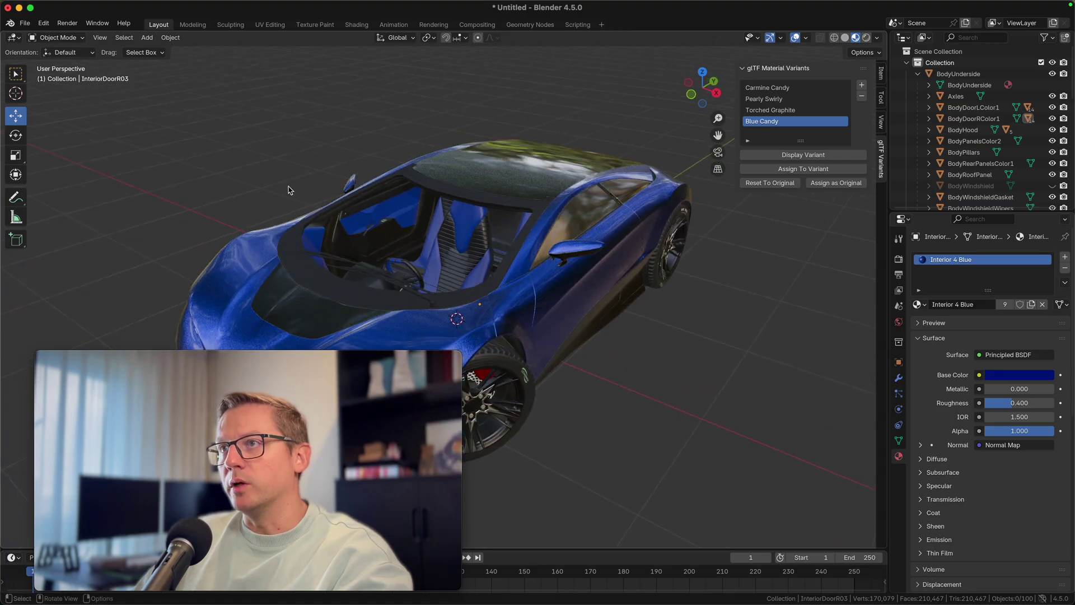
left_click(365, 156)
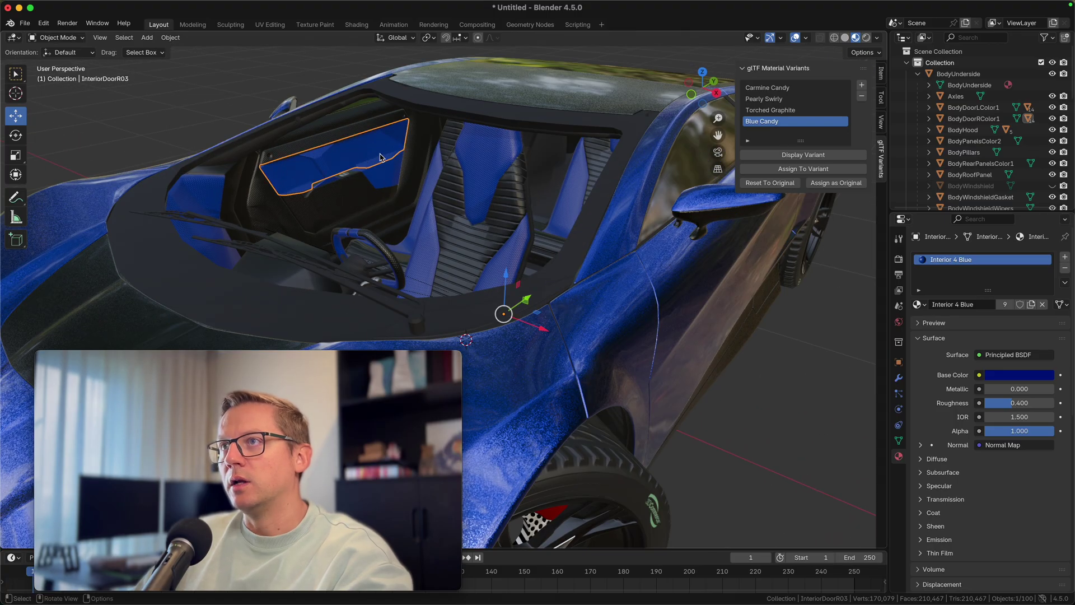
scroll(810, 421, "down", 3)
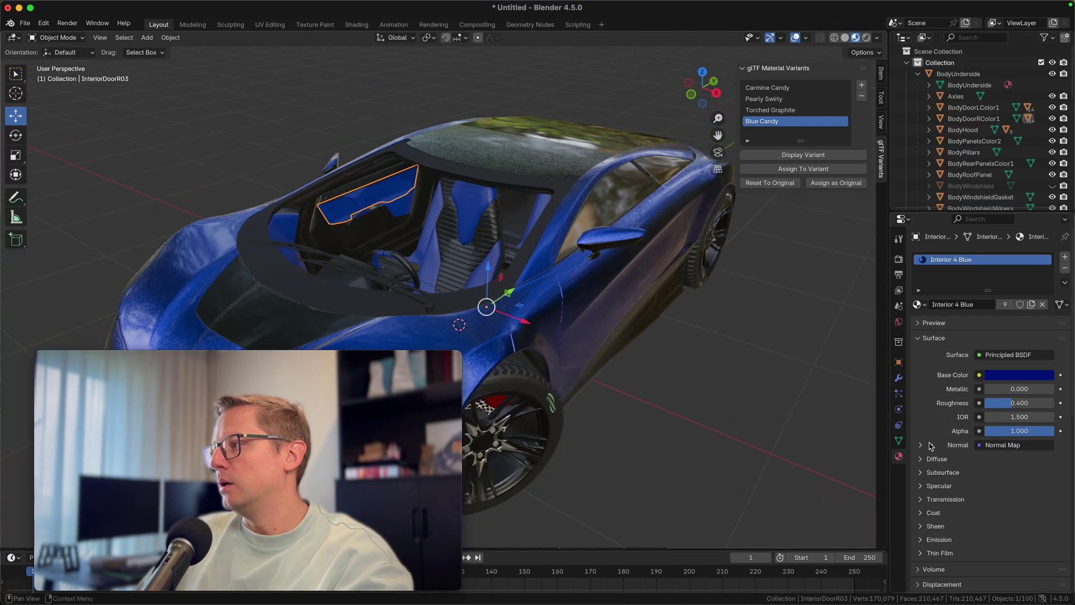
scroll(966, 483, "down", 12)
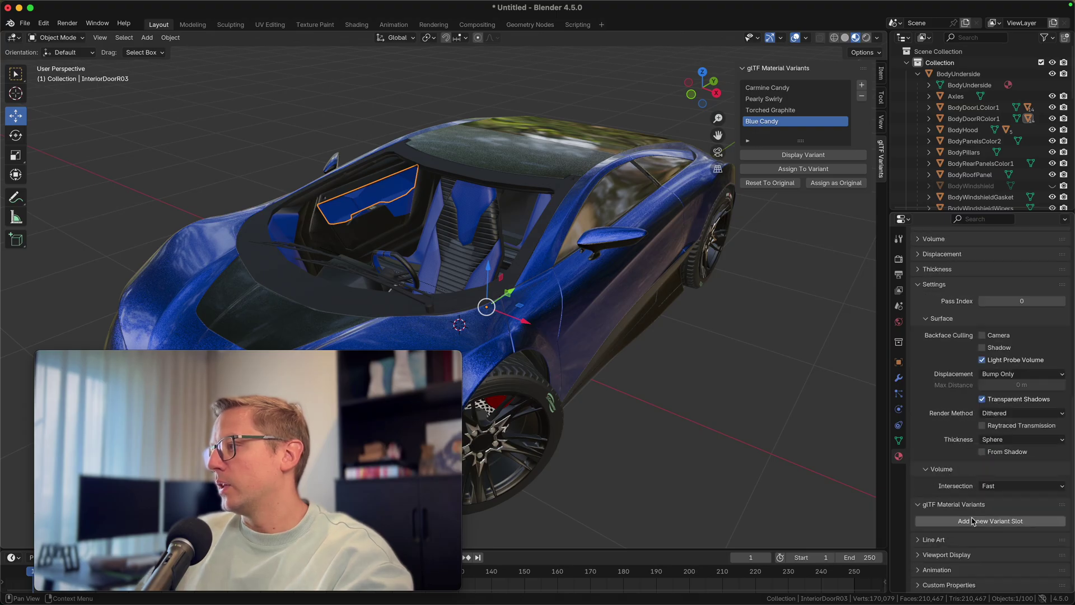
left_click(976, 519)
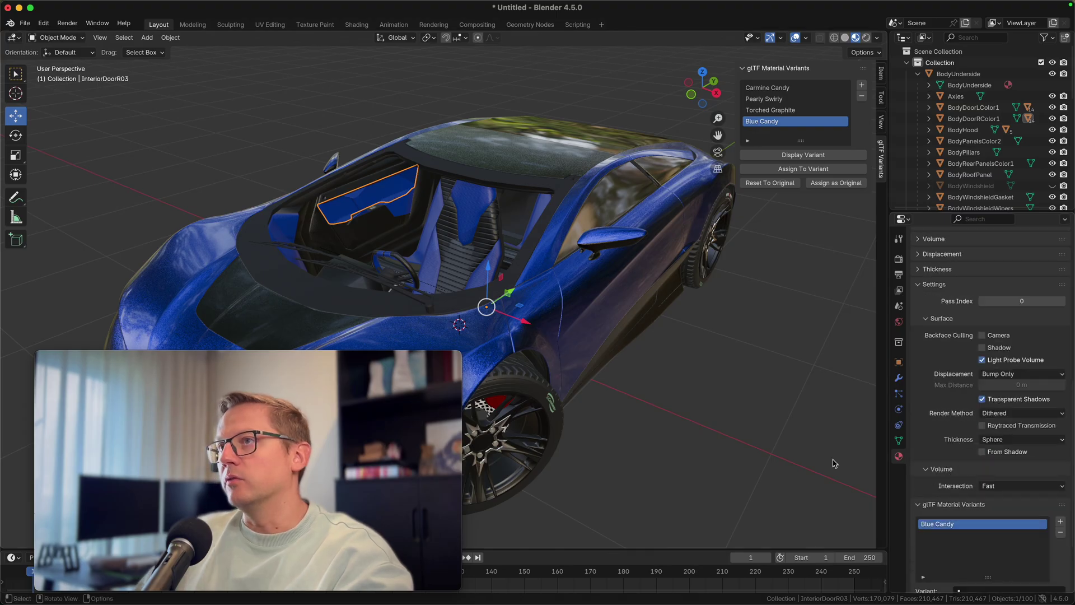
left_click(353, 199)
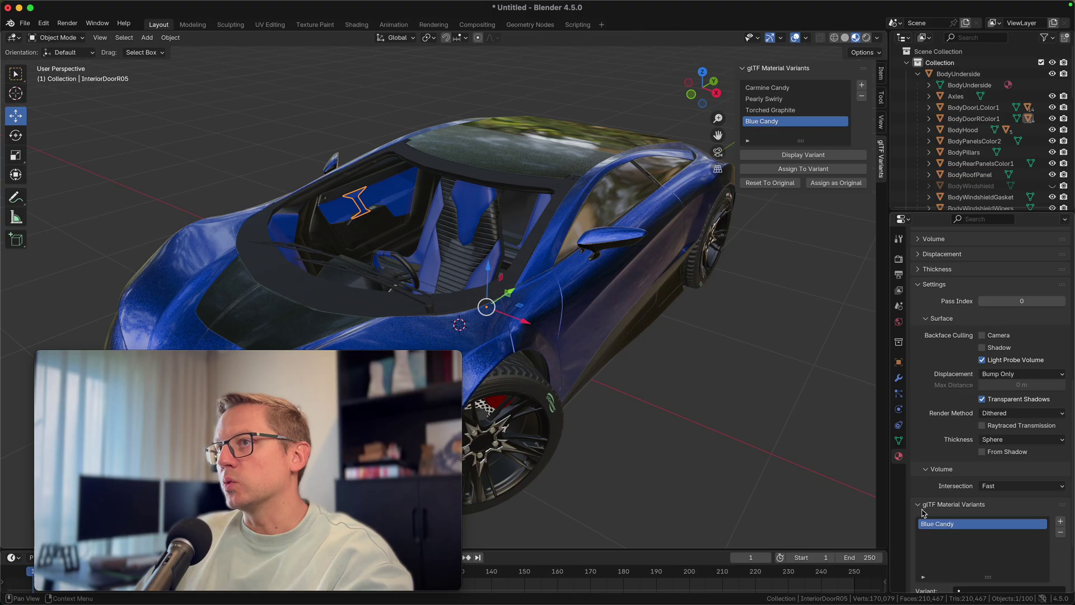
left_click(397, 204)
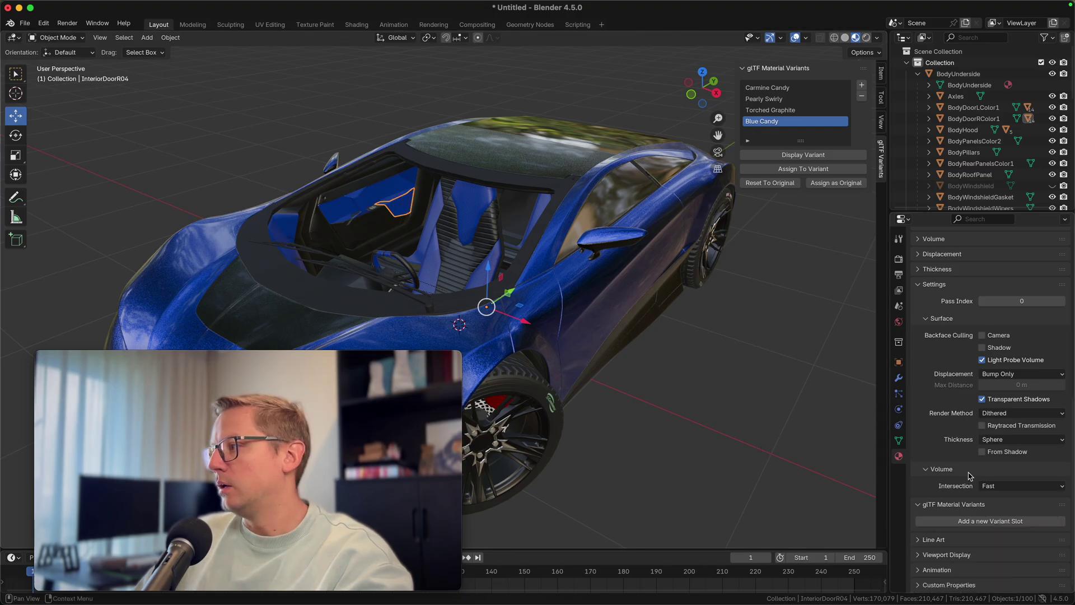
left_click(974, 520)
- Add a Blue Candy variant slot to the blue seat parts, InteriorSeatsColor1
scroll(355, 182, "up", 6)
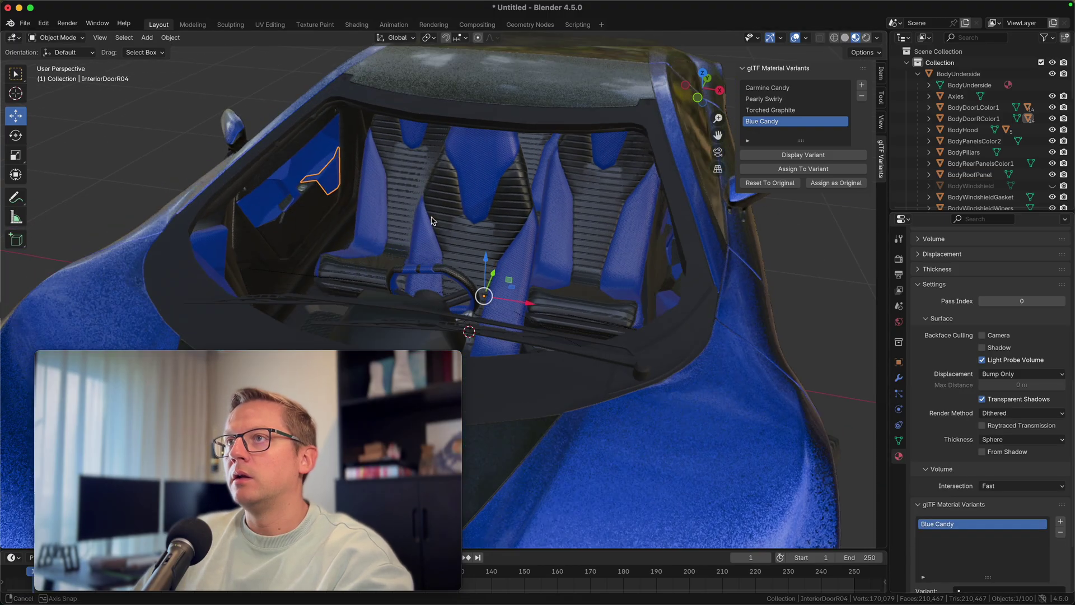
left_click(331, 168)
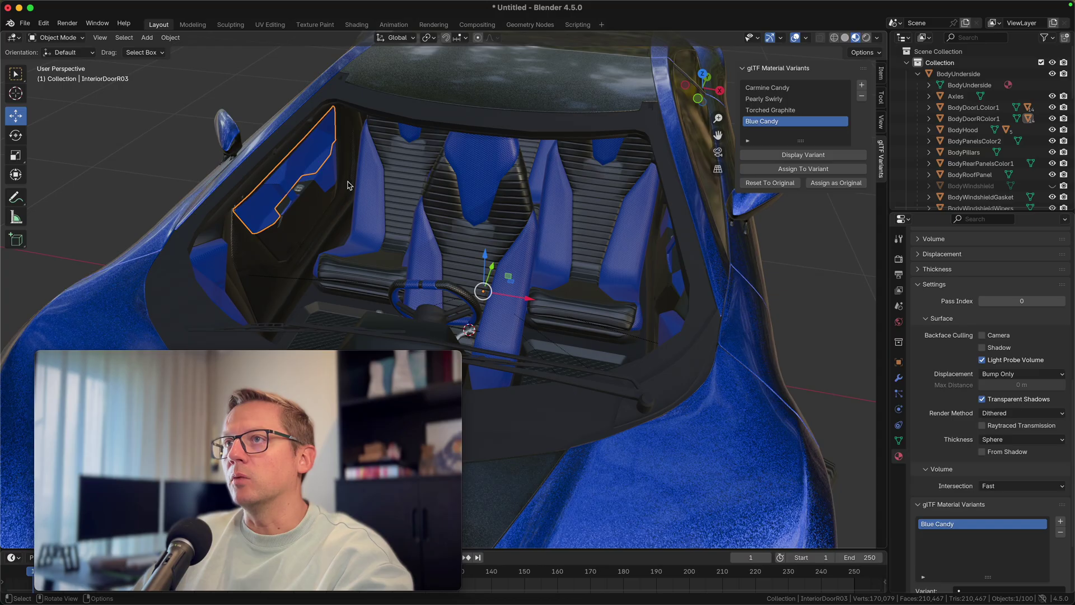
scroll(366, 179, "down", 5)
left_click(384, 152)
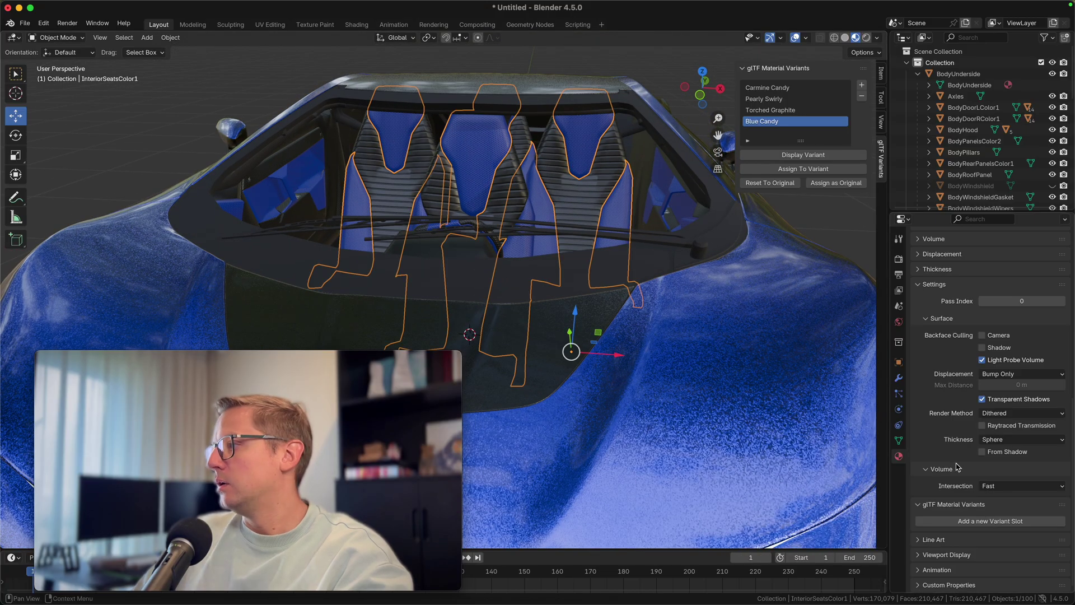
left_click(974, 520)
- Add a Blue Candy variant slot to each of the left door's interior trim pieces, InteriorDoorL04, InteriorDoorL03 and InteriorDoorL05
middle_click_drag(602, 301, 615, 243)
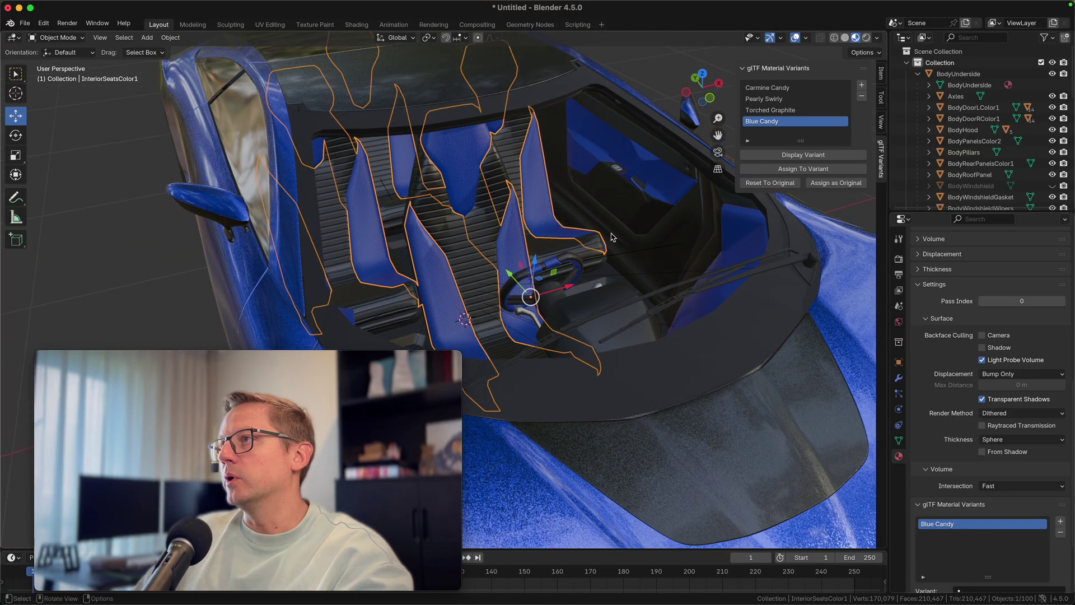
left_click(591, 162)
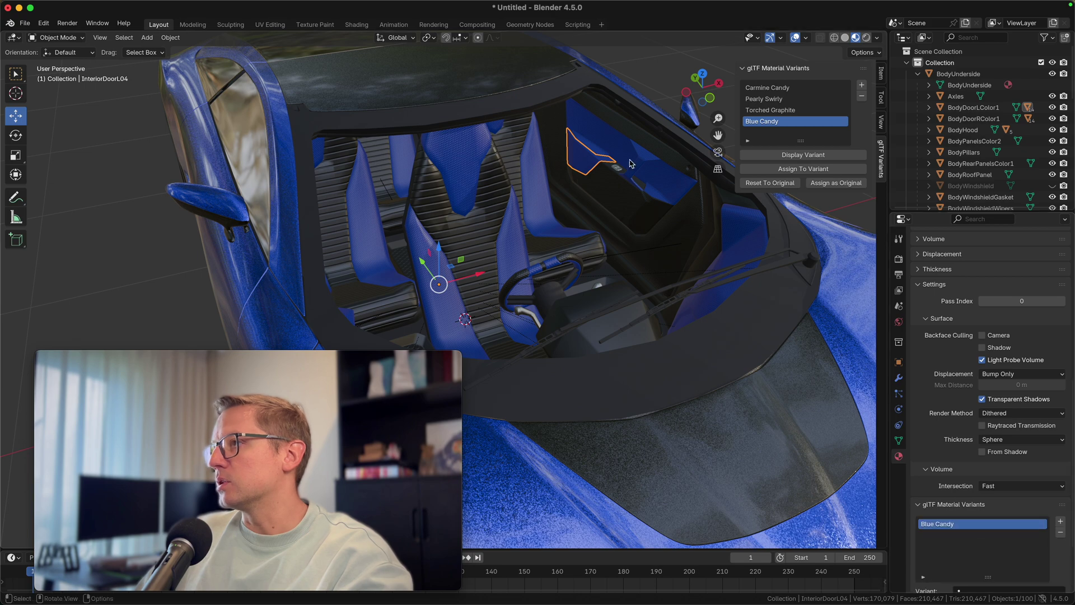
left_click(595, 129)
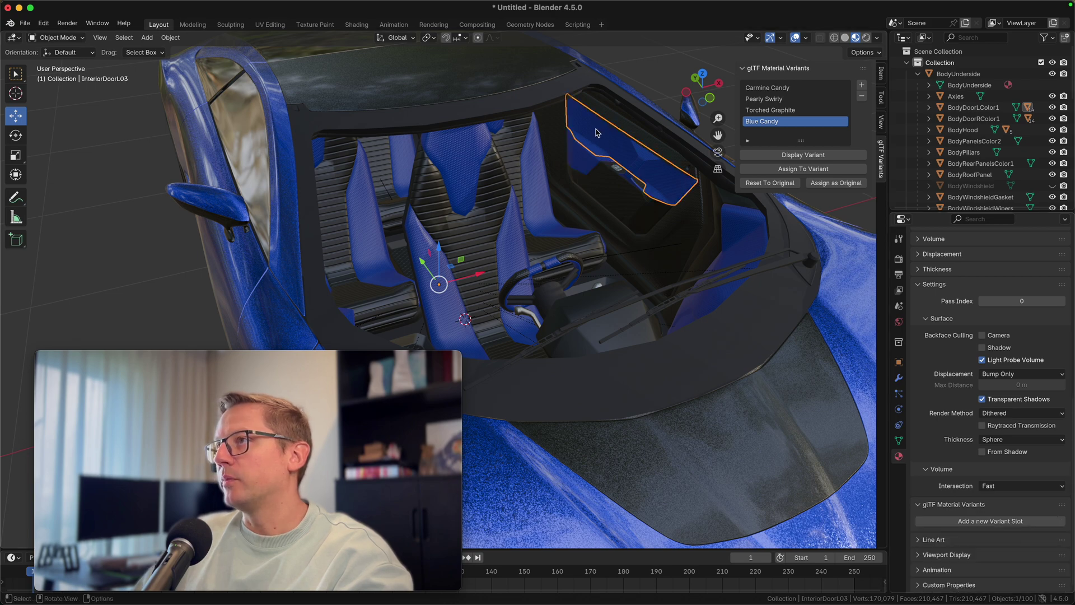
left_click(975, 520)
middle_click_drag(558, 305, 571, 259)
left_click(595, 130)
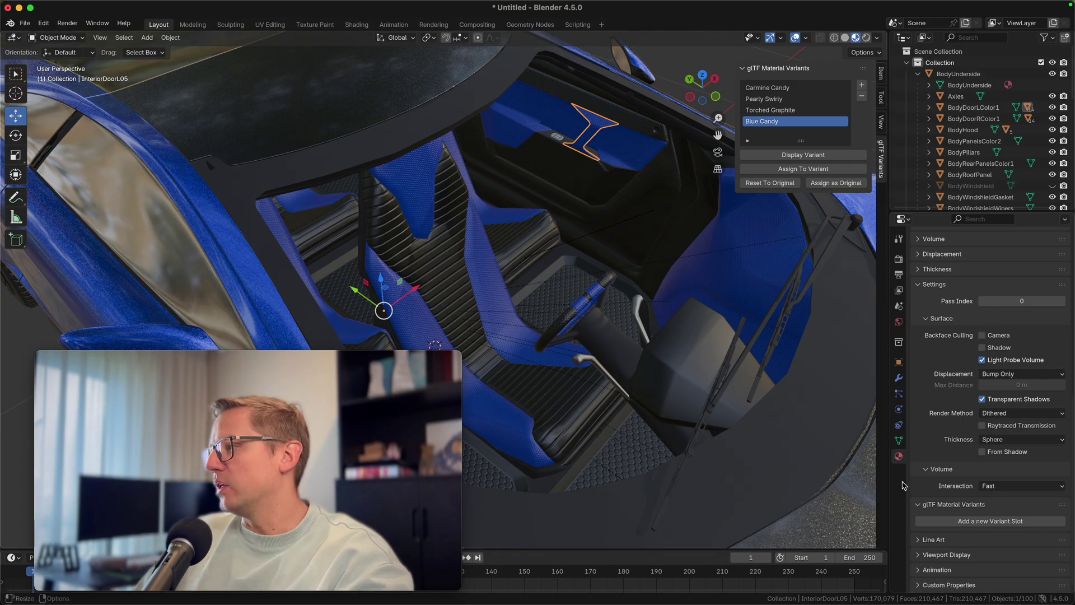
left_click(936, 520)
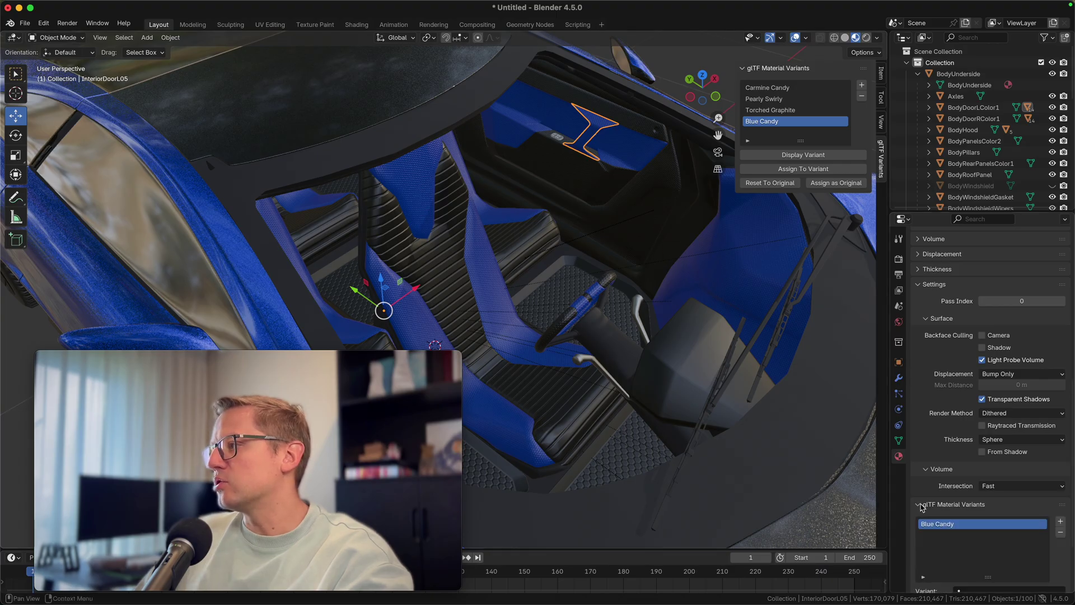
left_click(521, 122)
left_click(536, 131)
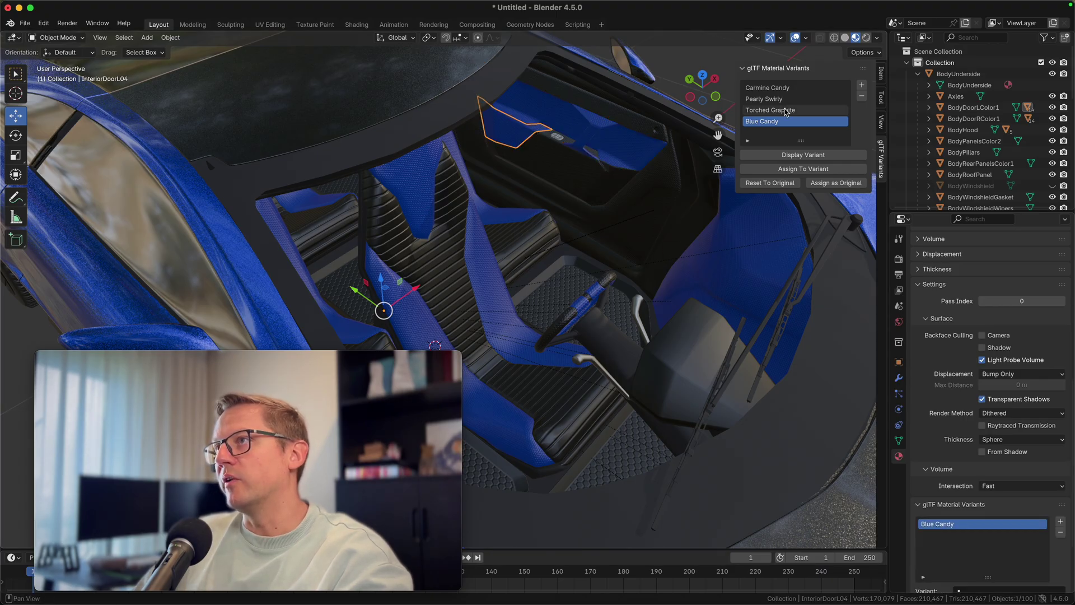
left_click(636, 150)
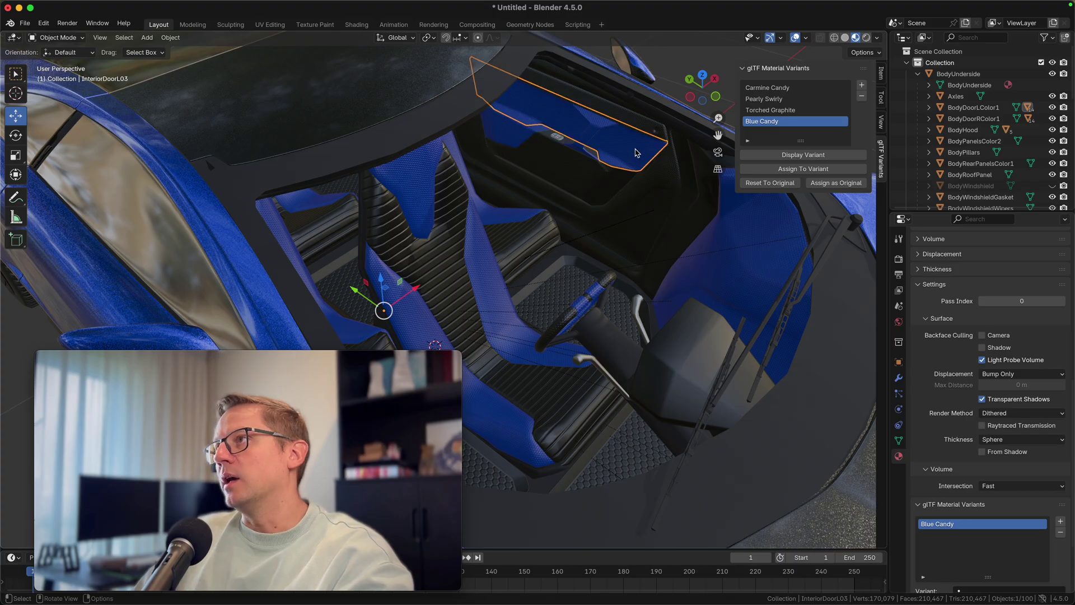
- Add a Blue Candy variant slot to InteriorDashSides and InteriorSteeringWheel01, check the dash sides' slot, and clear the selection
middle_click_drag(624, 218, 639, 179)
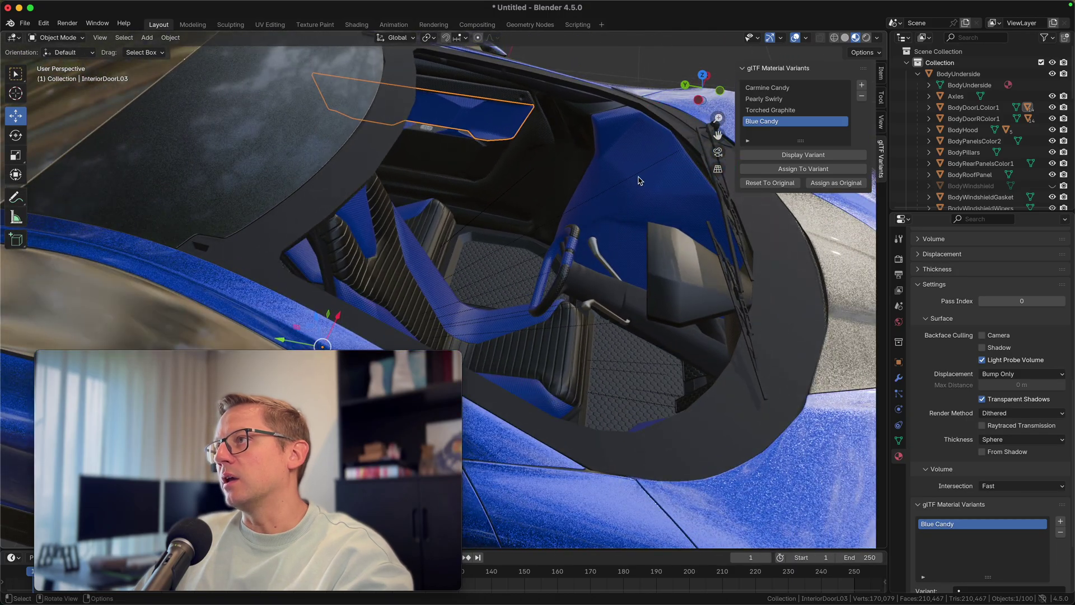
left_click(638, 179)
left_click(978, 521)
middle_click_drag(616, 280, 554, 286)
left_click(547, 287)
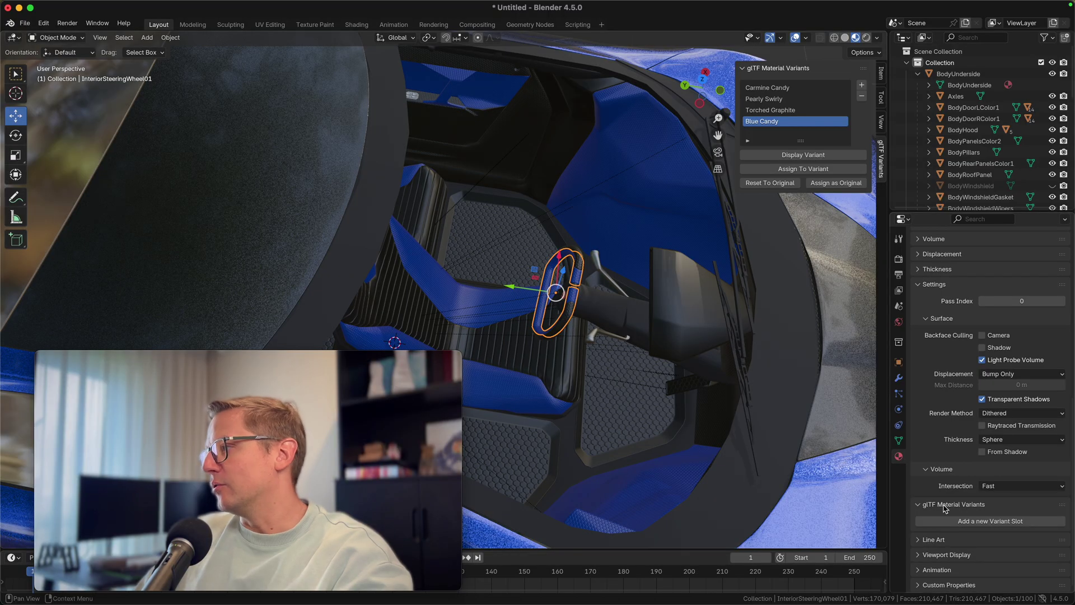
left_click(956, 520)
middle_click_drag(634, 396, 468, 240)
left_click(471, 242)
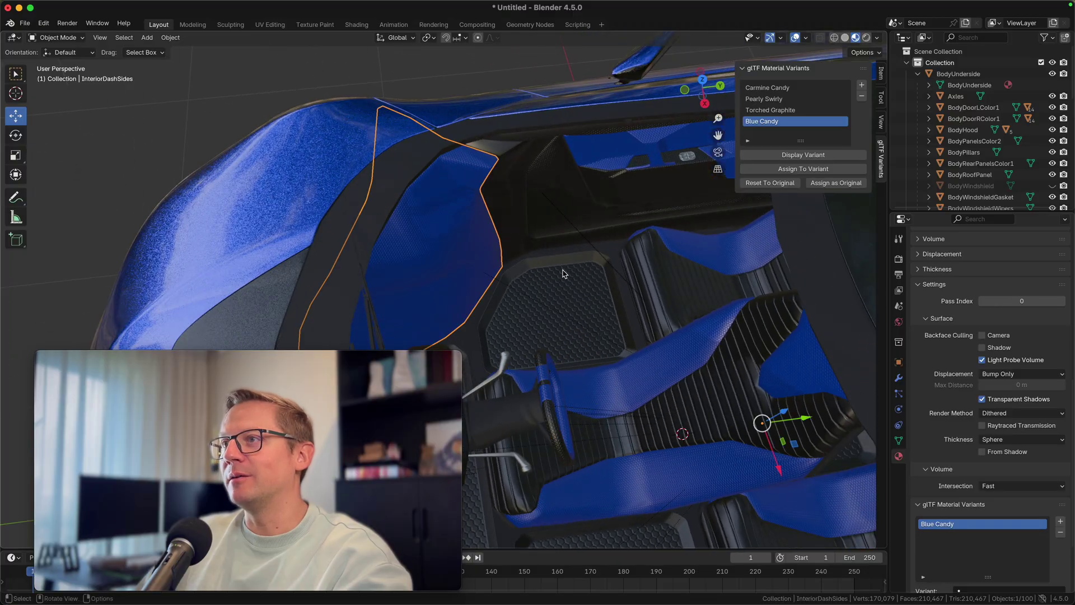
scroll(961, 433, "down", 3)
scroll(975, 459, "down", 1)
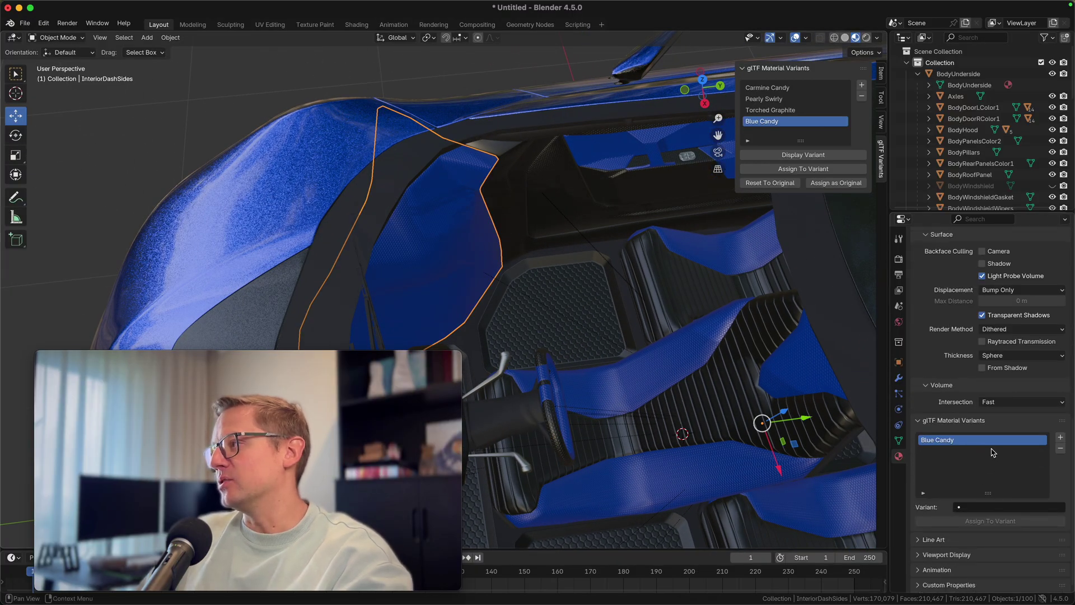
middle_click_drag(728, 403, 622, 311)
left_click(708, 341)
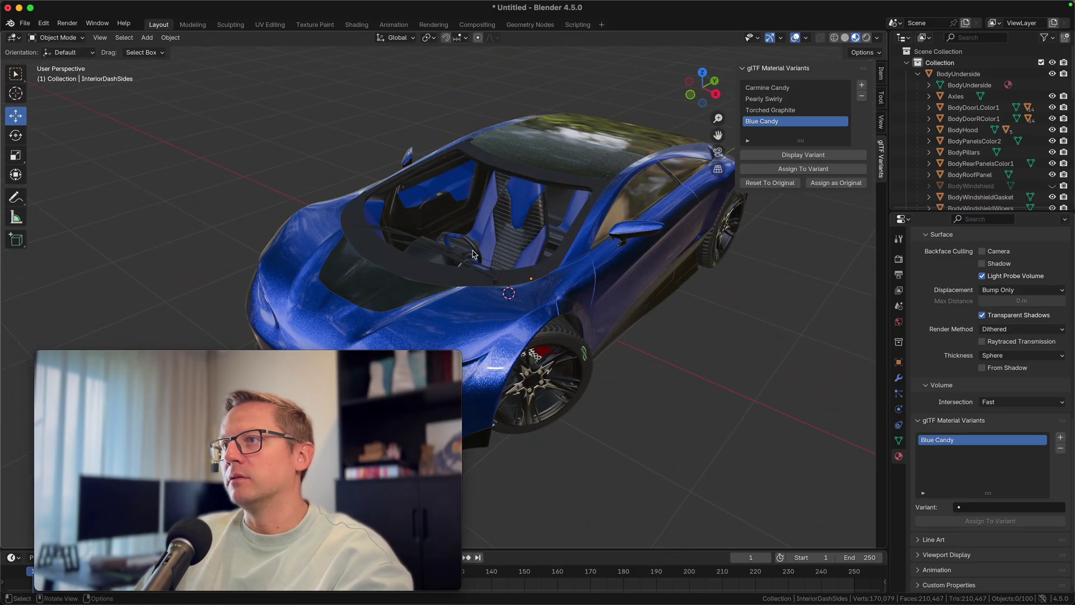
- Display the Carmine Candy variant on the car, switch the display back to Blue Candy, and inspect the body and interior
left_click(452, 240)
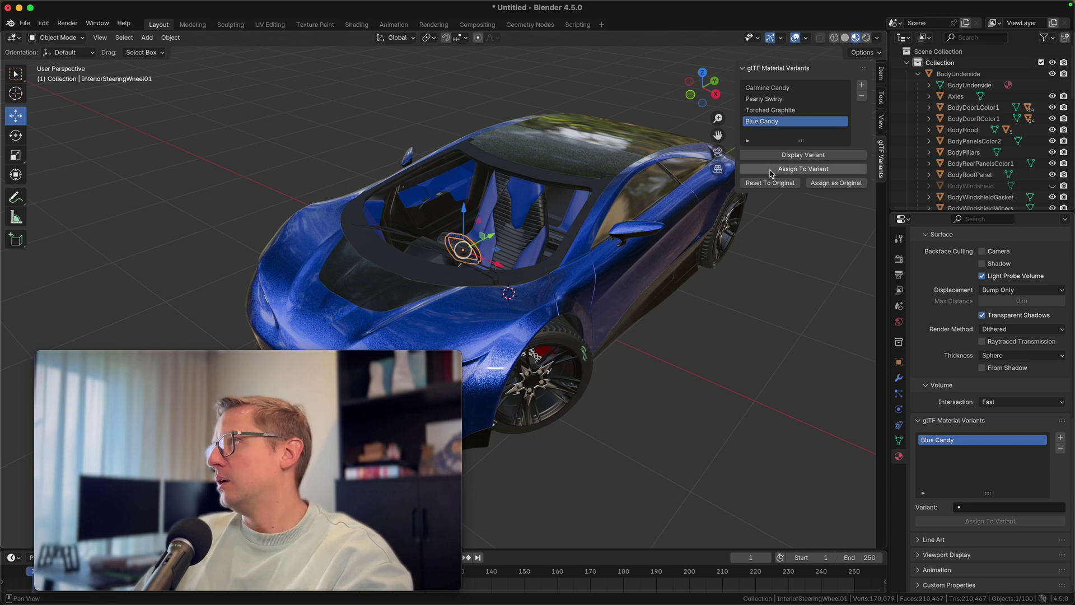
left_click(767, 87)
left_click(786, 155)
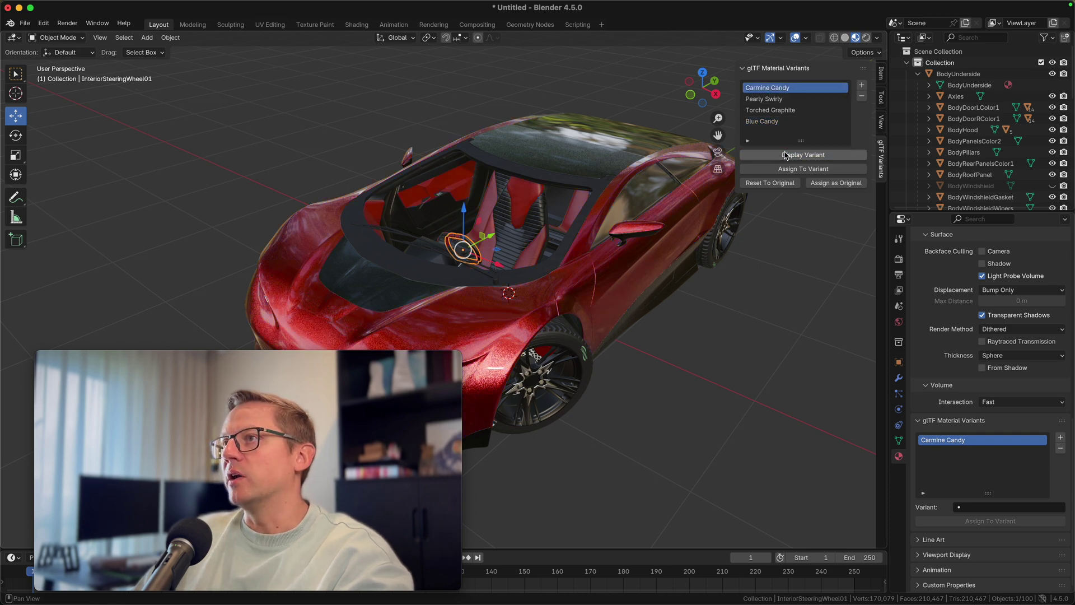
left_click(688, 331)
middle_click_drag(581, 294, 709, 294)
left_click(776, 122)
left_click(793, 157)
middle_click_drag(568, 208, 479, 212)
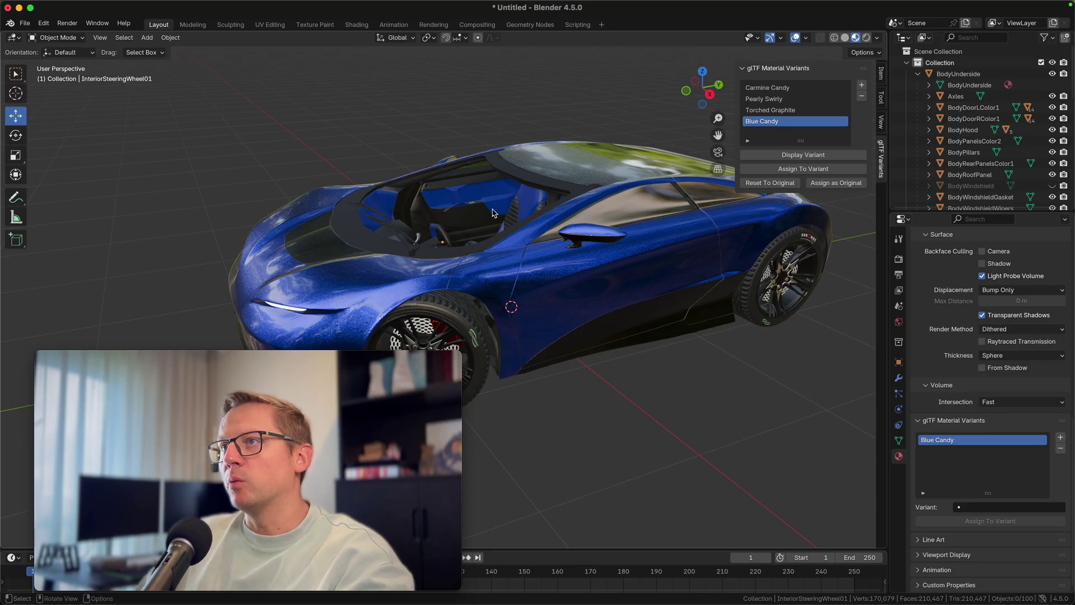
middle_click_drag(548, 208, 569, 169)
scroll(566, 171, "up", 4)
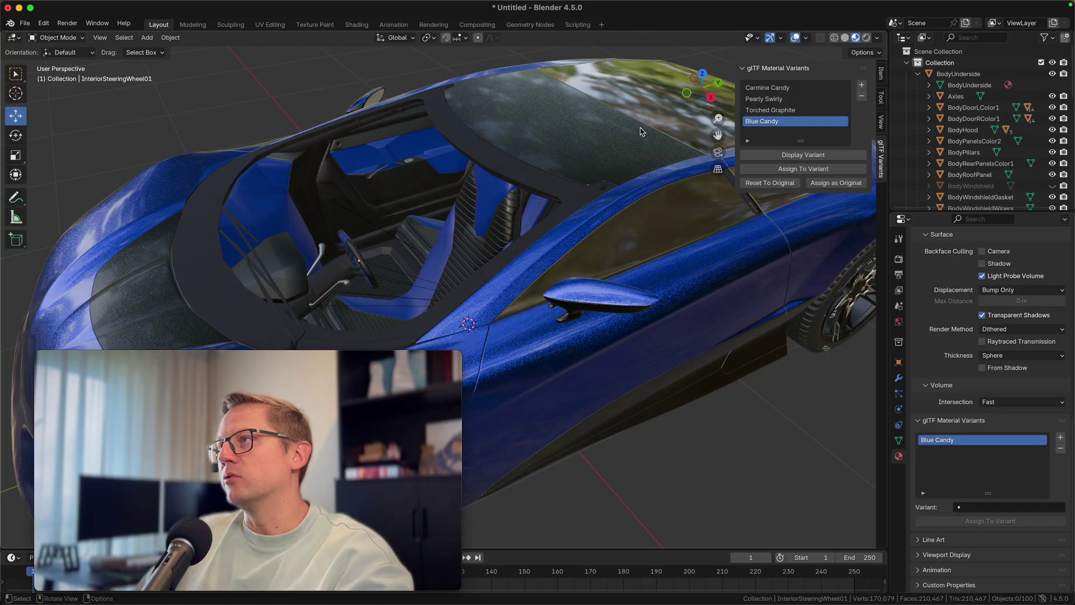
- Display the Torched Graphite variant for comparison, return to the Blue Candy variant, and examine the car from the front
left_click(771, 111)
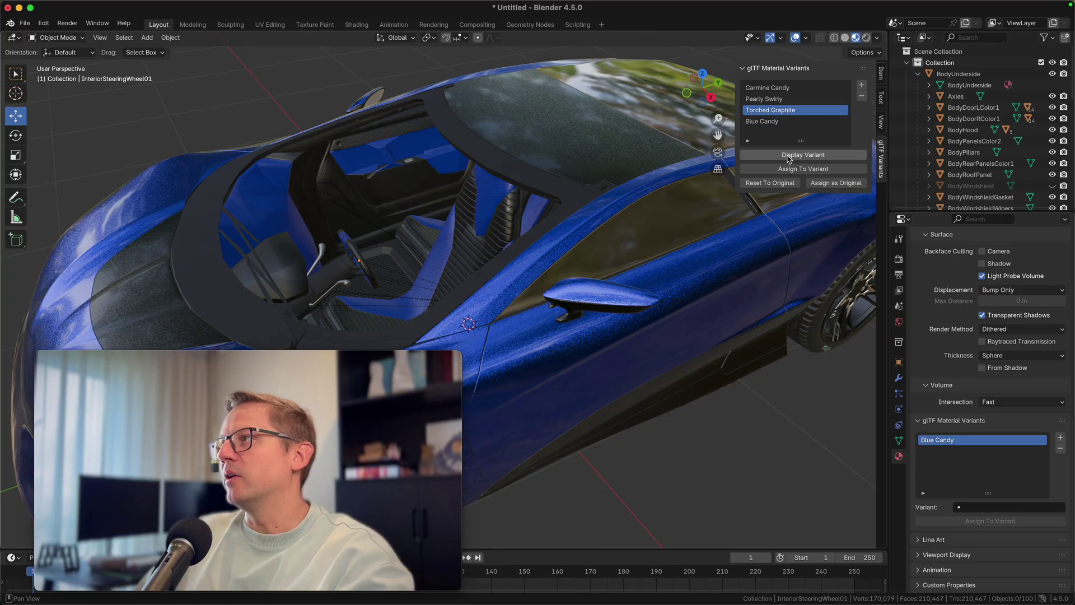
left_click(789, 156)
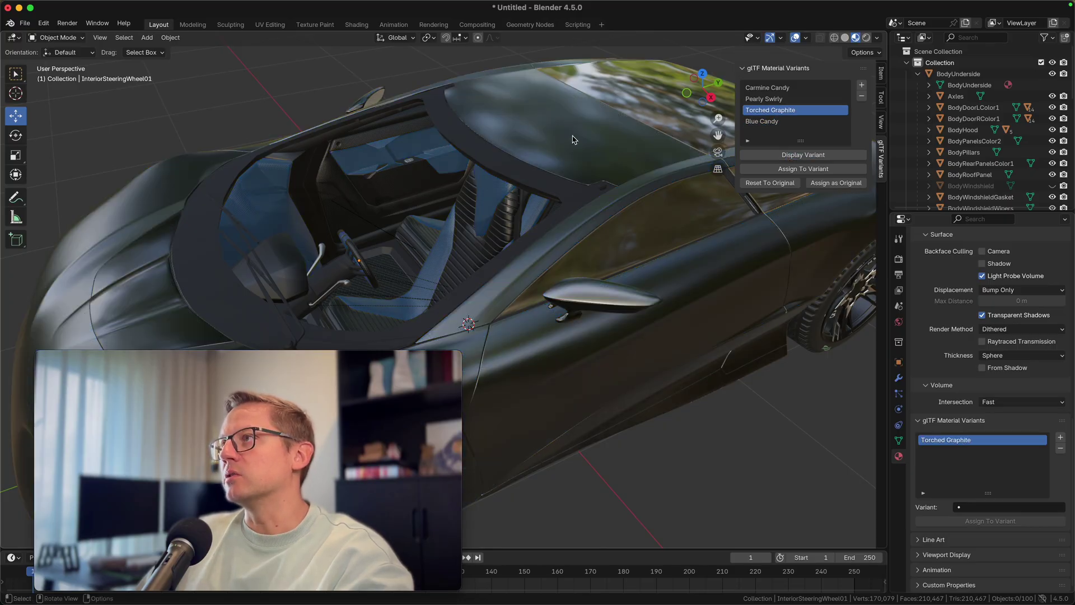
left_click(763, 121)
left_click(791, 155)
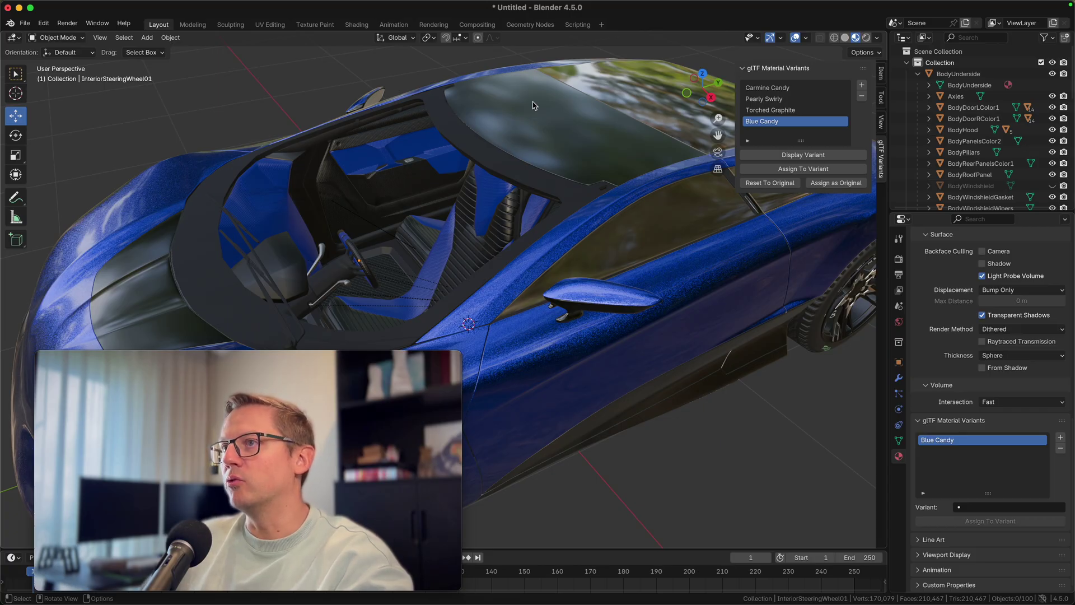
scroll(534, 163, "down", 5)
scroll(564, 192, "up", 2)
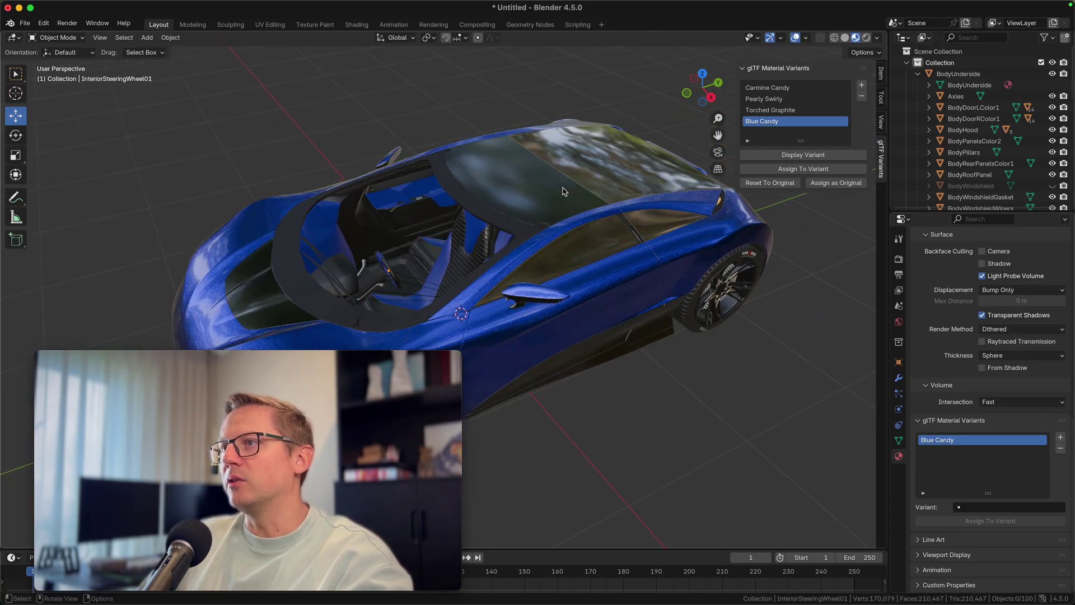
middle_click_drag(562, 214, 623, 199)
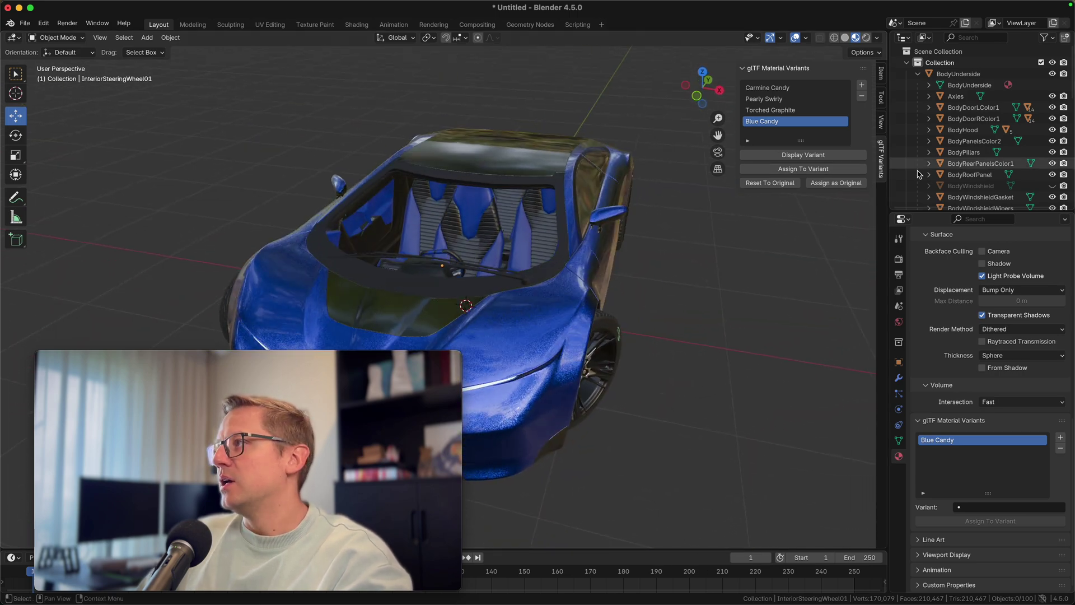
- Unhide the BodyWindshield object in the viewport
left_click(1053, 186)
middle_click_drag(564, 230, 536, 227)
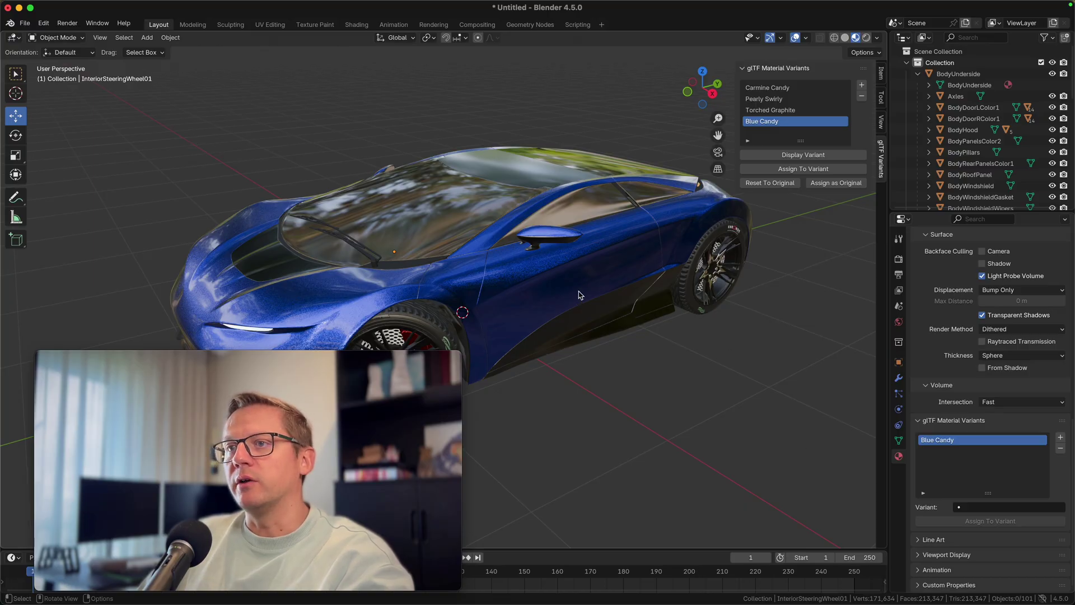
left_click_drag(227, 358, 834, 358)
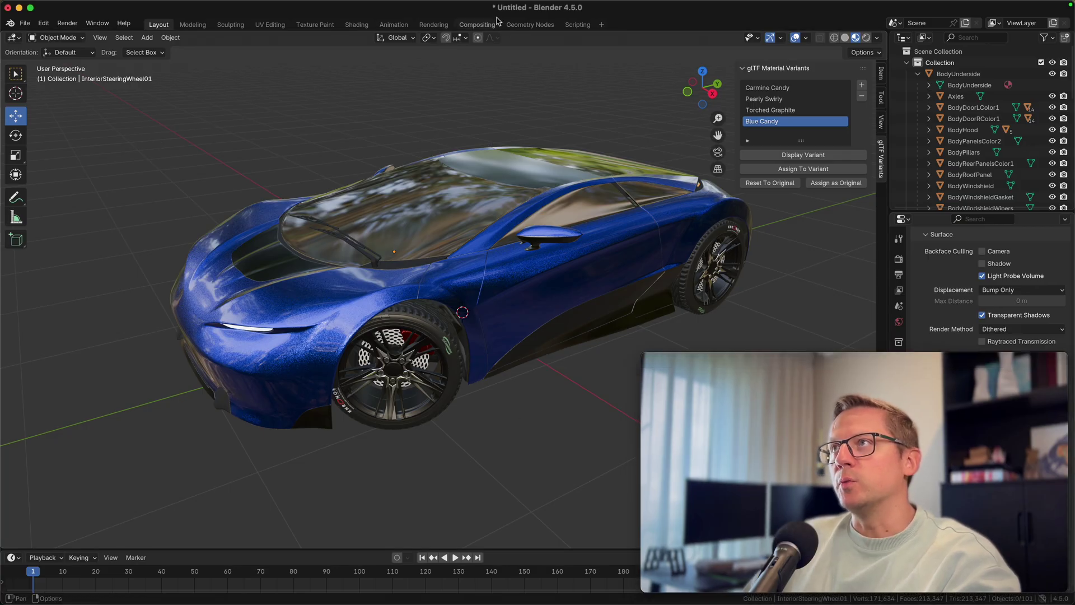
- Select the BodyUnderside object together with its whole hierarchy
left_click(25, 23)
mouse_move(31, 39)
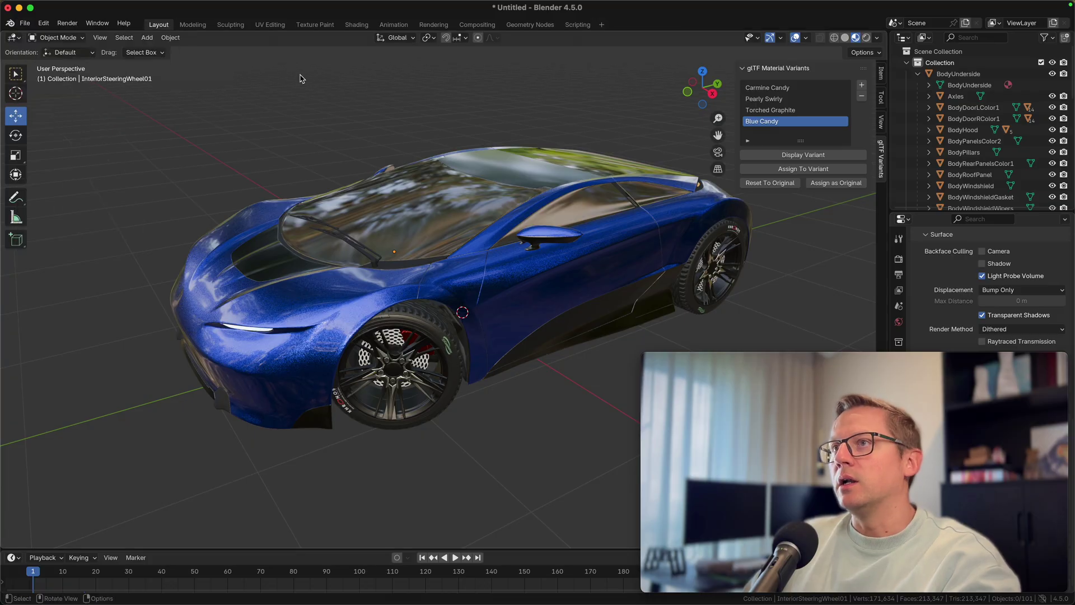
right_click(963, 74)
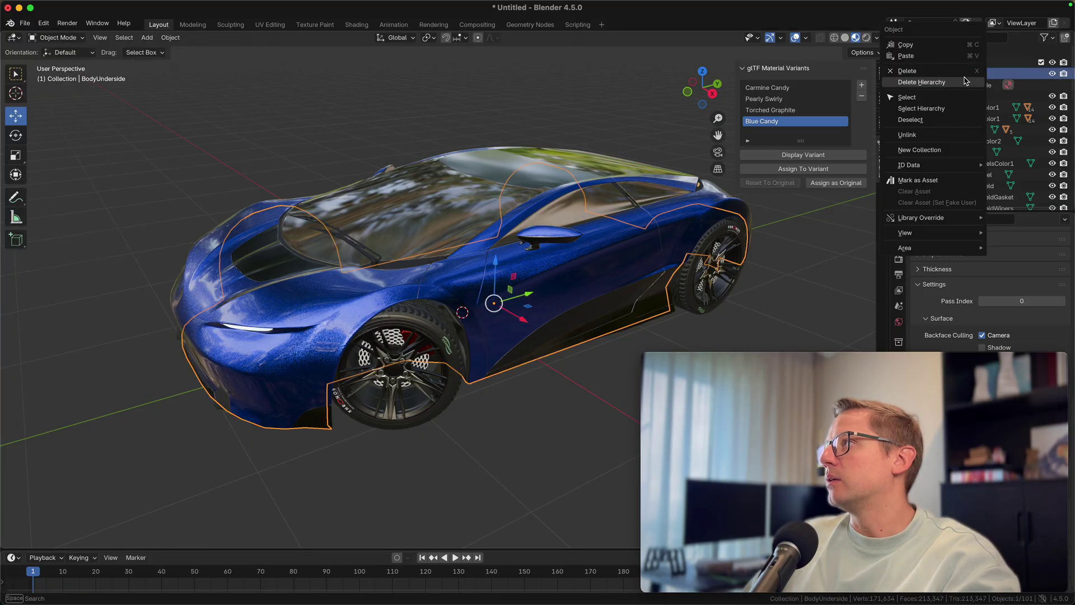
left_click(952, 108)
- Start a glTF 2.0 export in binary format into the tutorial folder and name the file car-ready.glb
left_click(25, 23)
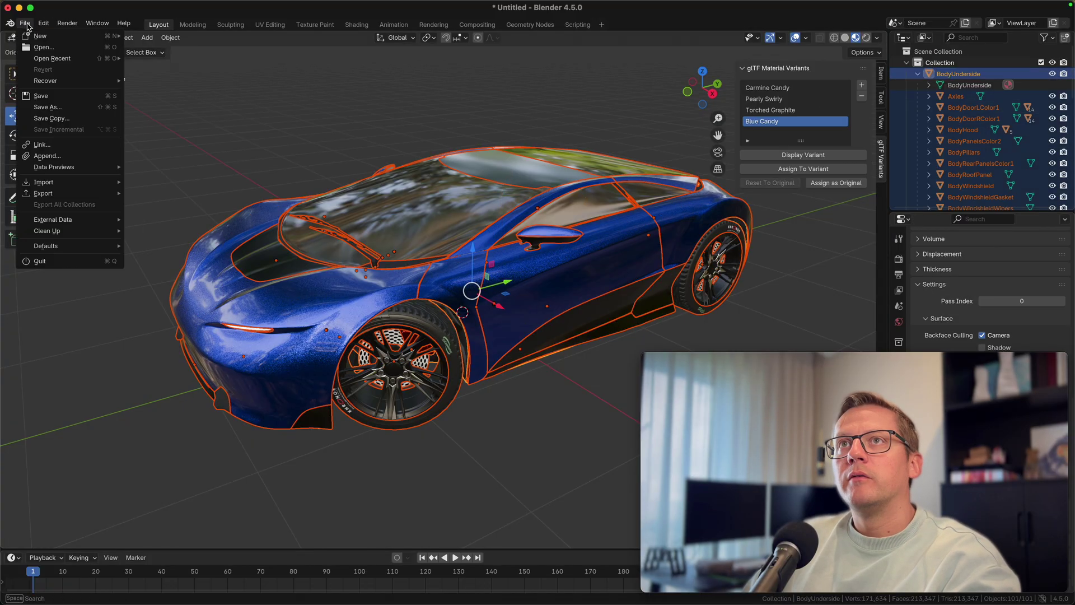
mouse_move(64, 193)
left_click(169, 305)
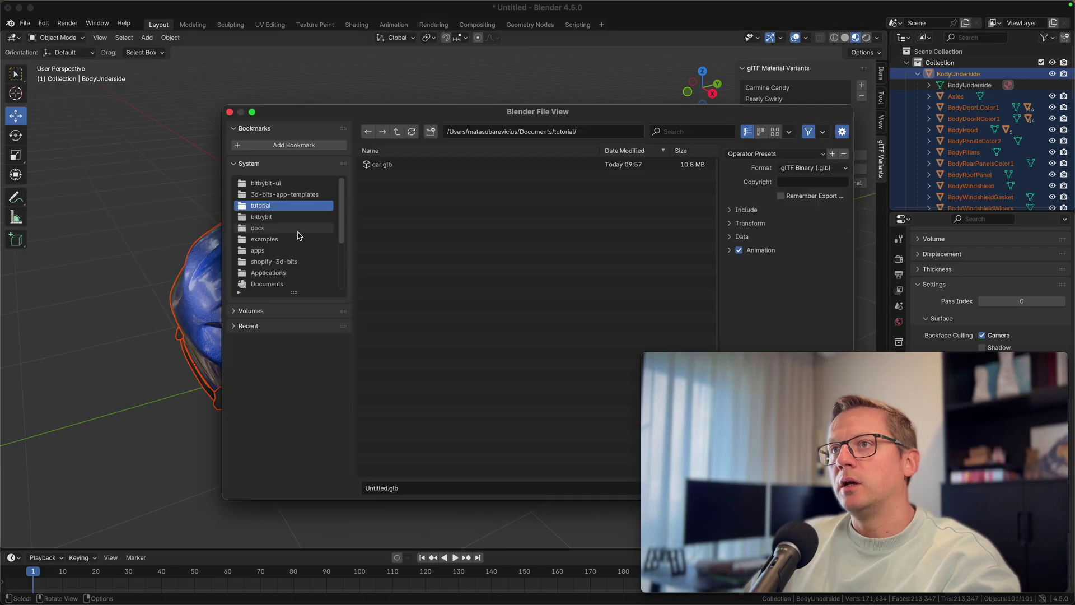
left_click_drag(480, 113, 291, 75)
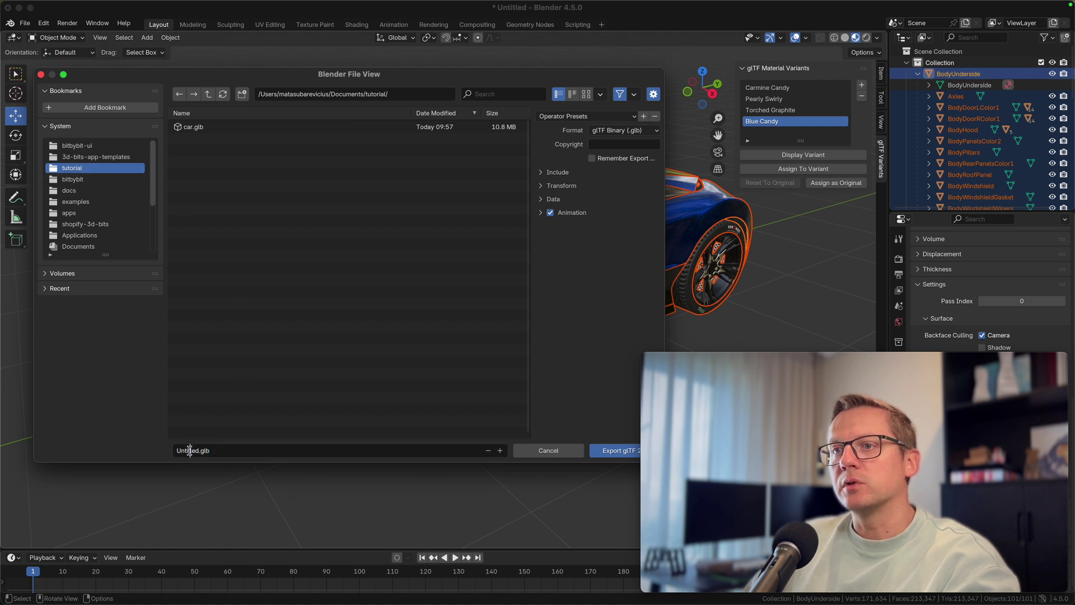
type("car-ready")
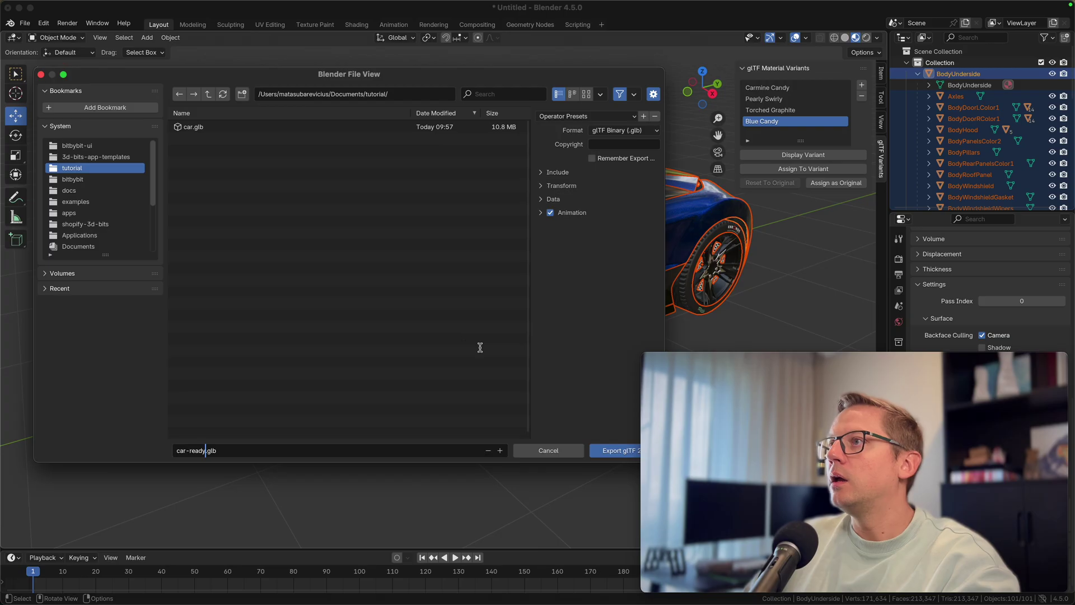
- Limit the glTF export to selected objects, turn off animation, shape keys and skinning, enable compression, and export the file
left_click(540, 199)
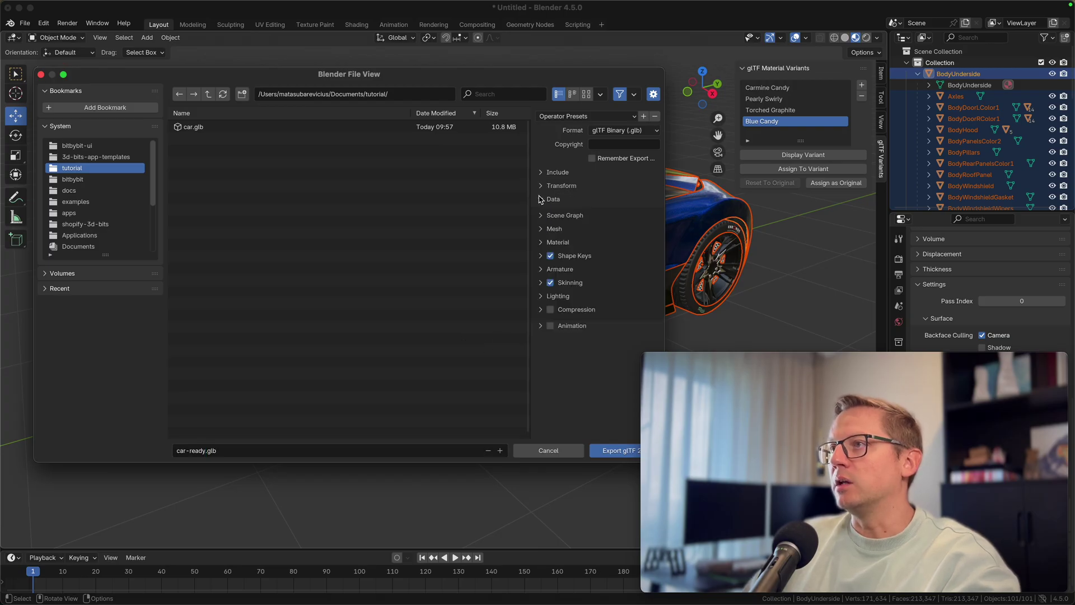
left_click(554, 186)
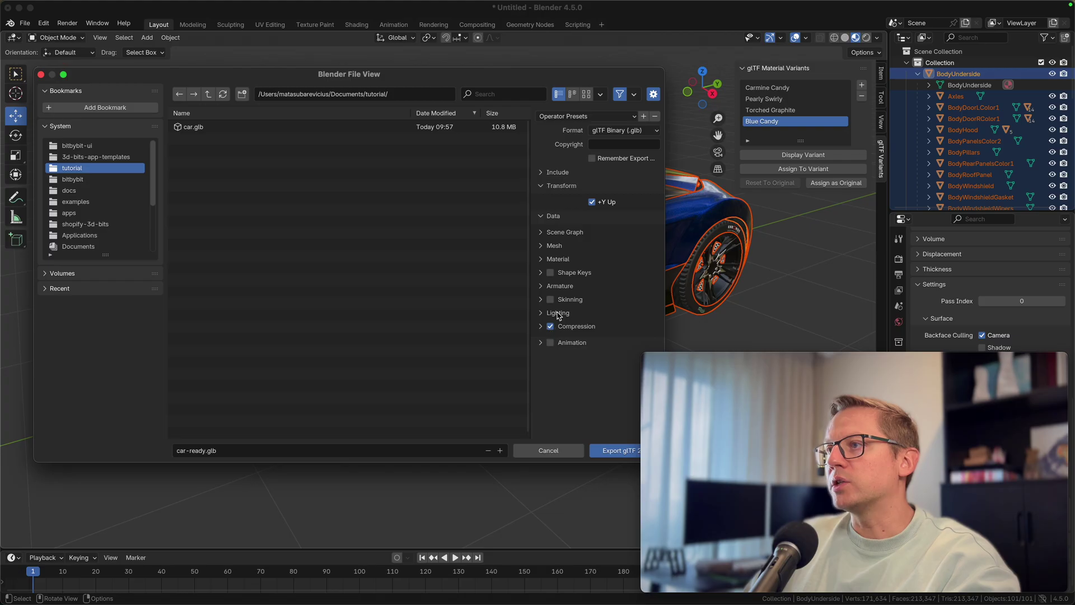
left_click(542, 173)
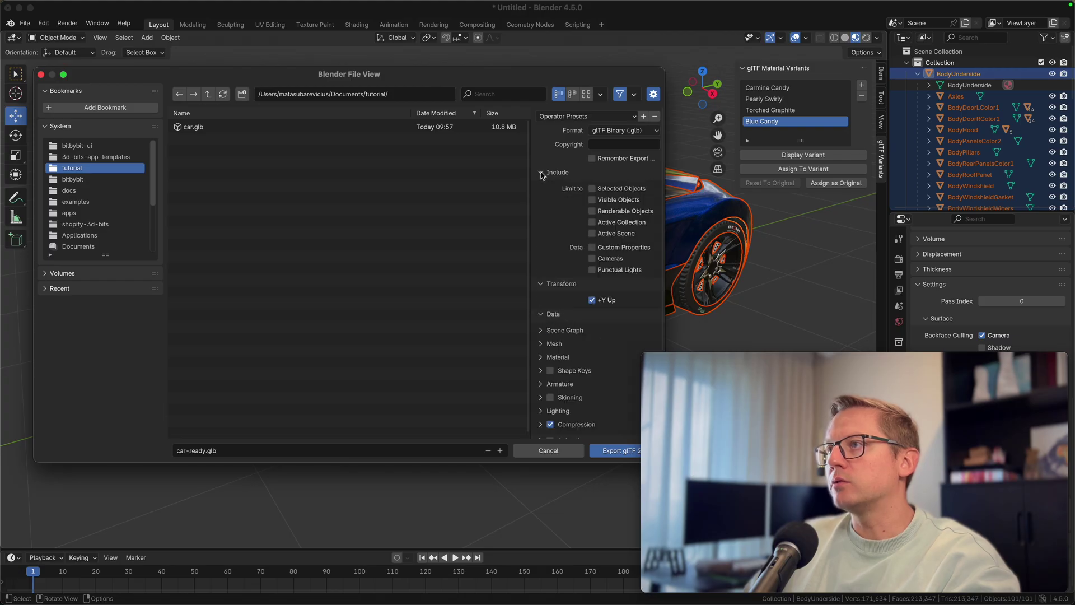
left_click(594, 189)
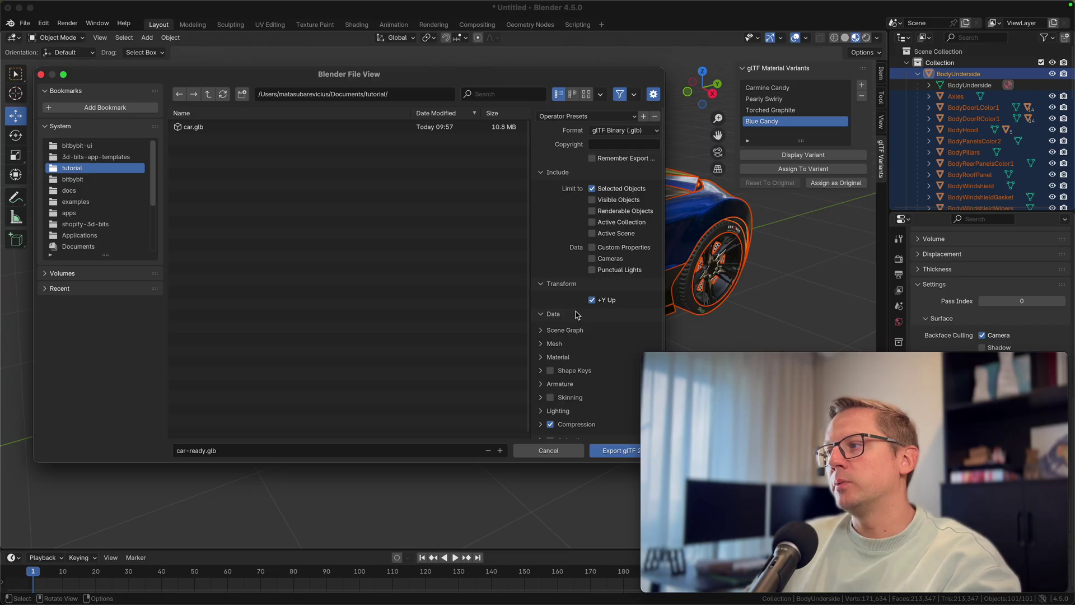
scroll(577, 315, "down", 1)
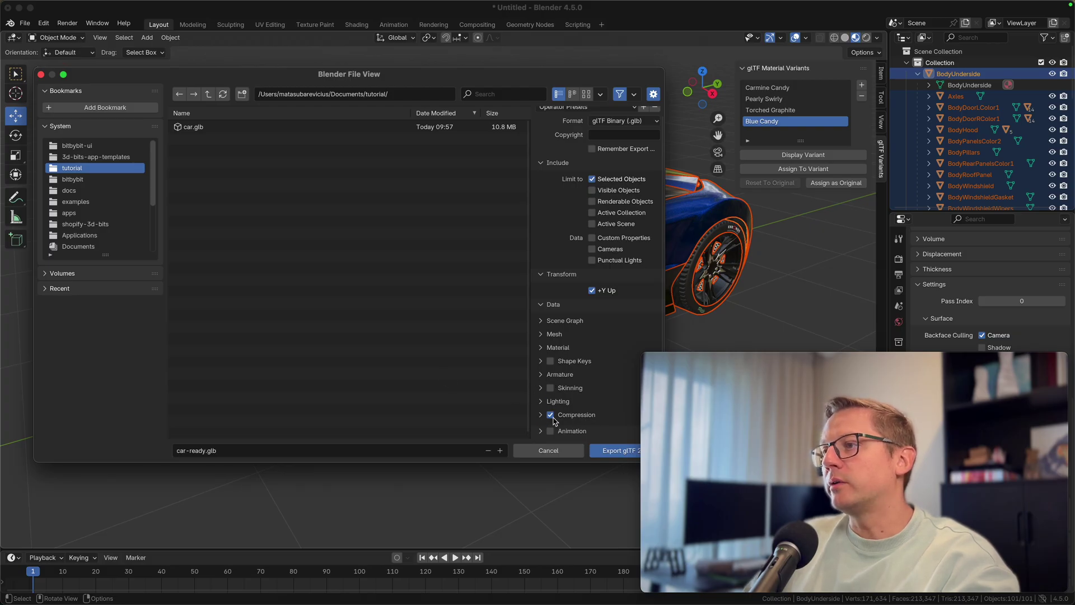
scroll(617, 322, "up", 1)
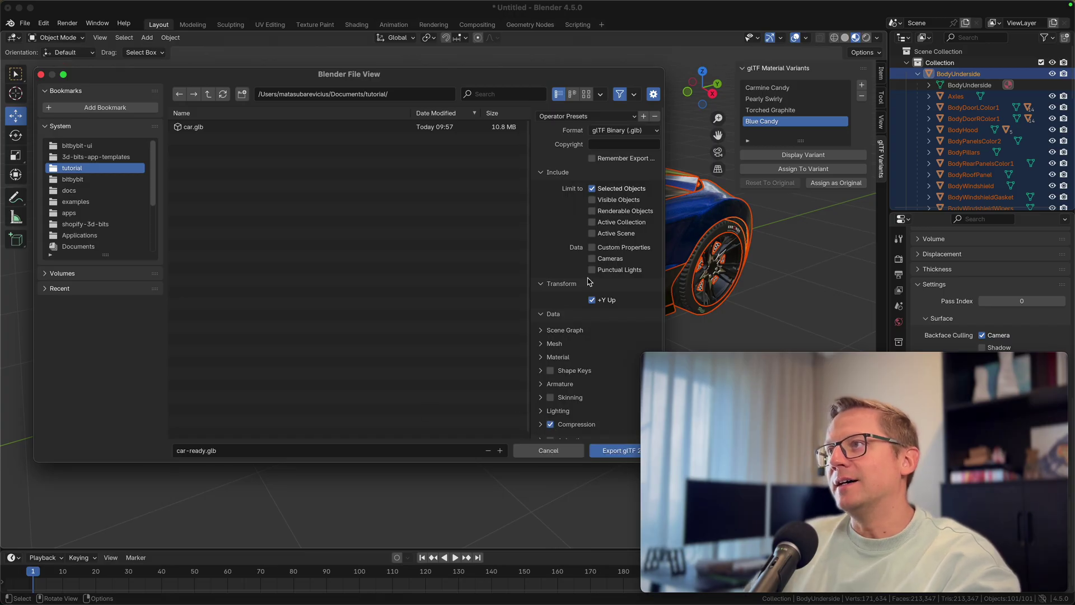
left_click(610, 451)
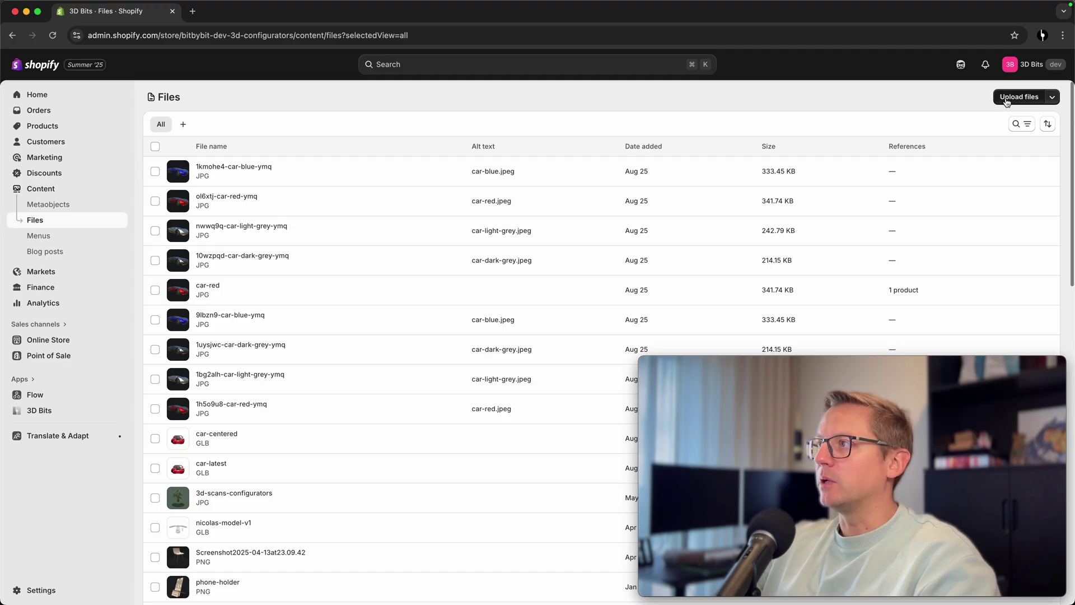
- Switch to the Shopify admin, upload car-ready.glb from the tutorial folder to Files, and inspect the uploaded model's 3D preview
left_click(1006, 100)
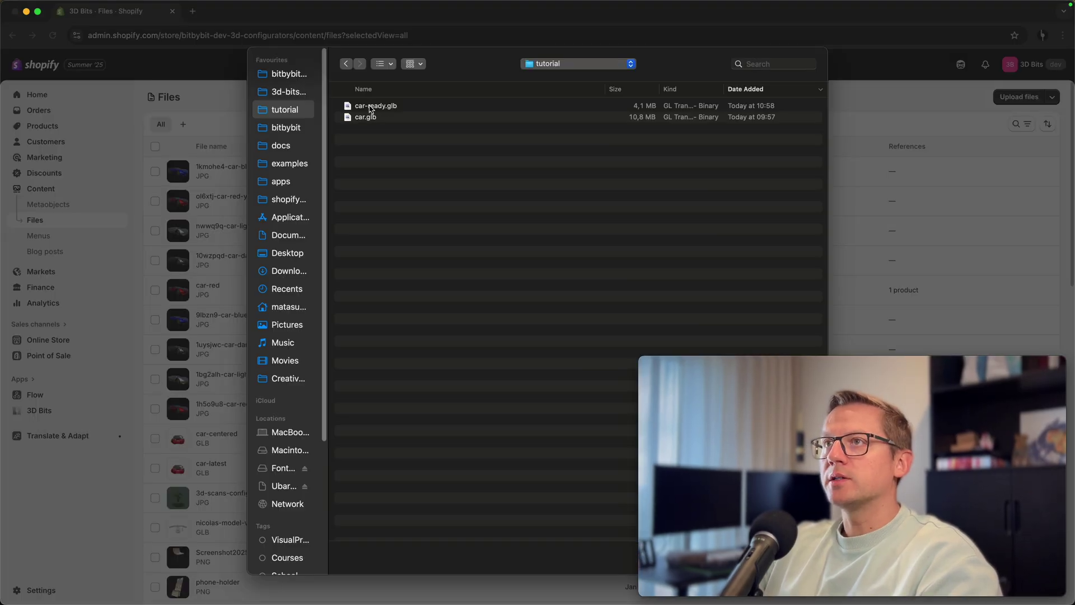
double_click(386, 106)
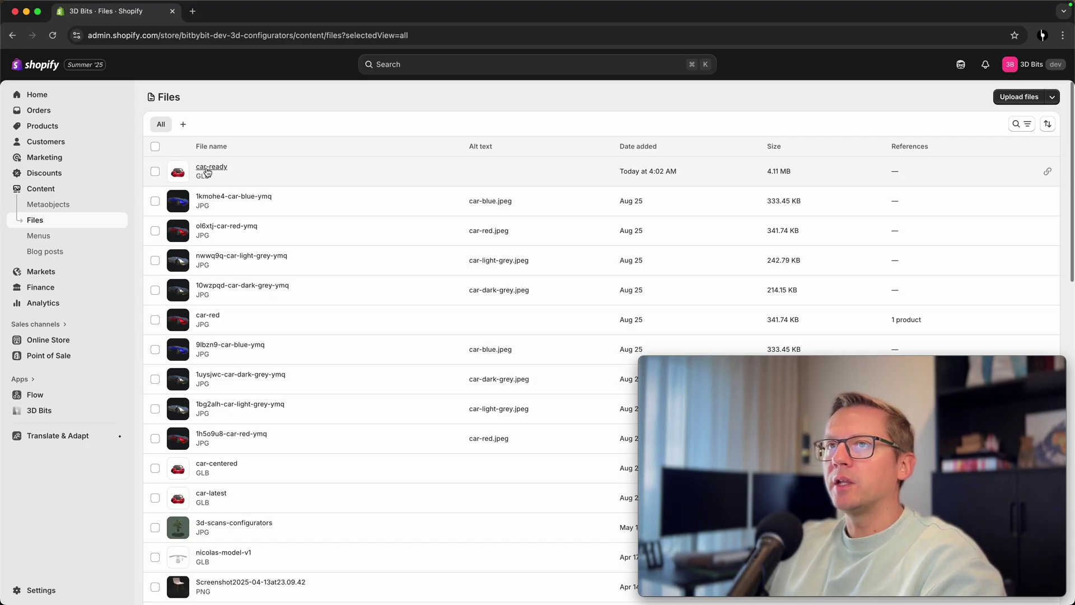
left_click(211, 168)
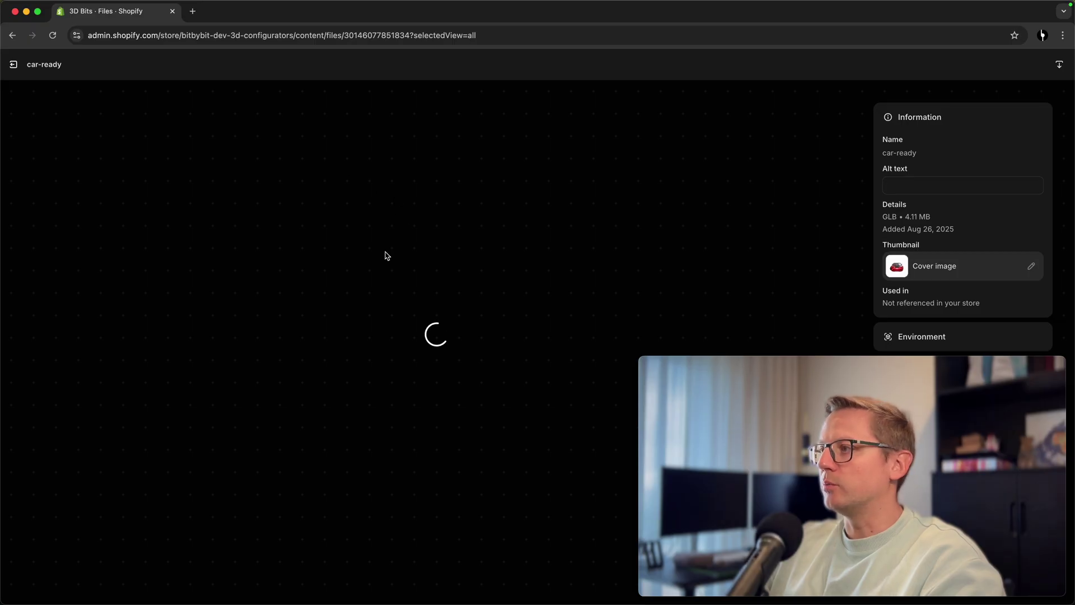
left_click_drag(403, 285, 405, 321)
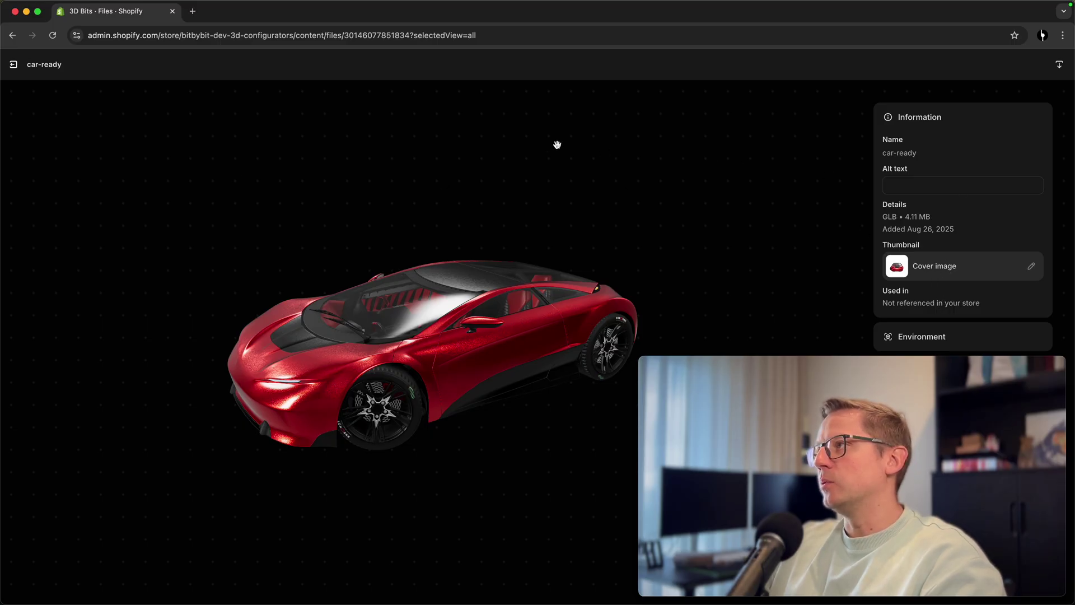
left_click(10, 36)
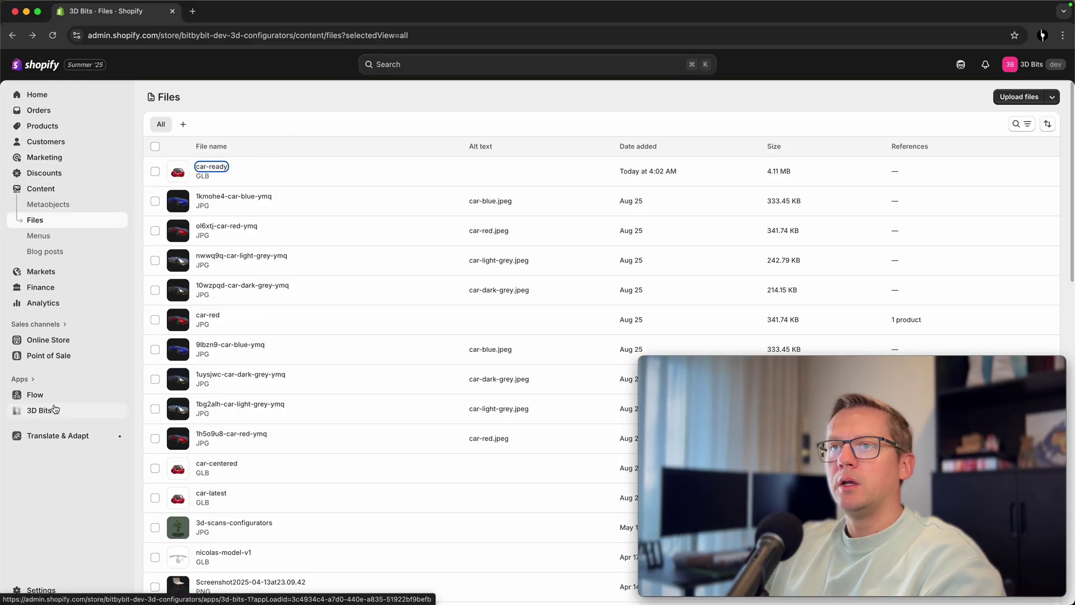
- Open the Products page in a separate browser tab, start a new product, and set its status to Draft
left_click(56, 127, "super")
left_click(224, 12)
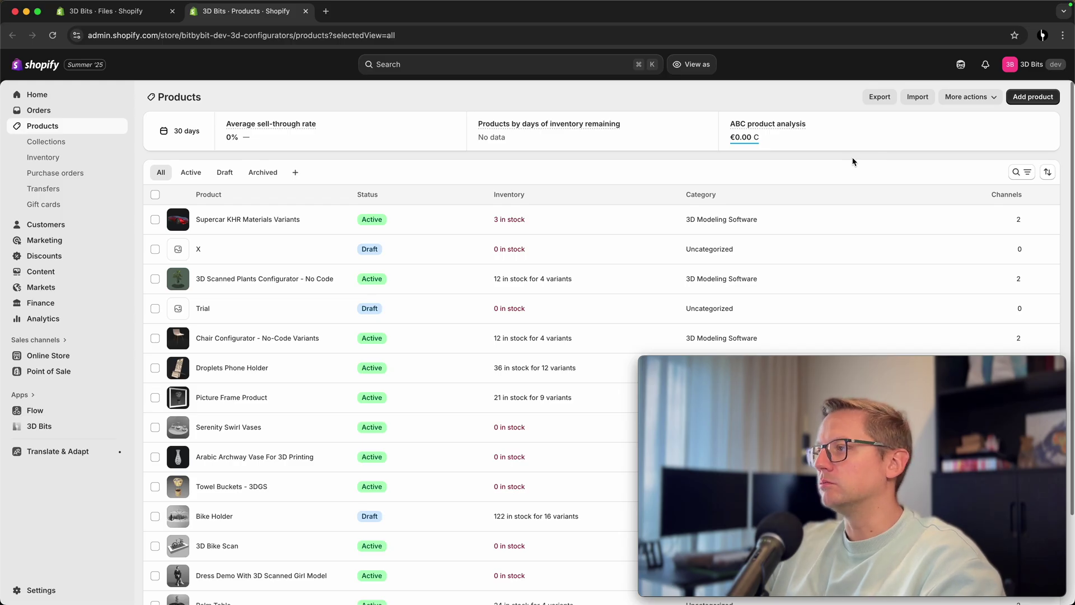
left_click(1032, 97)
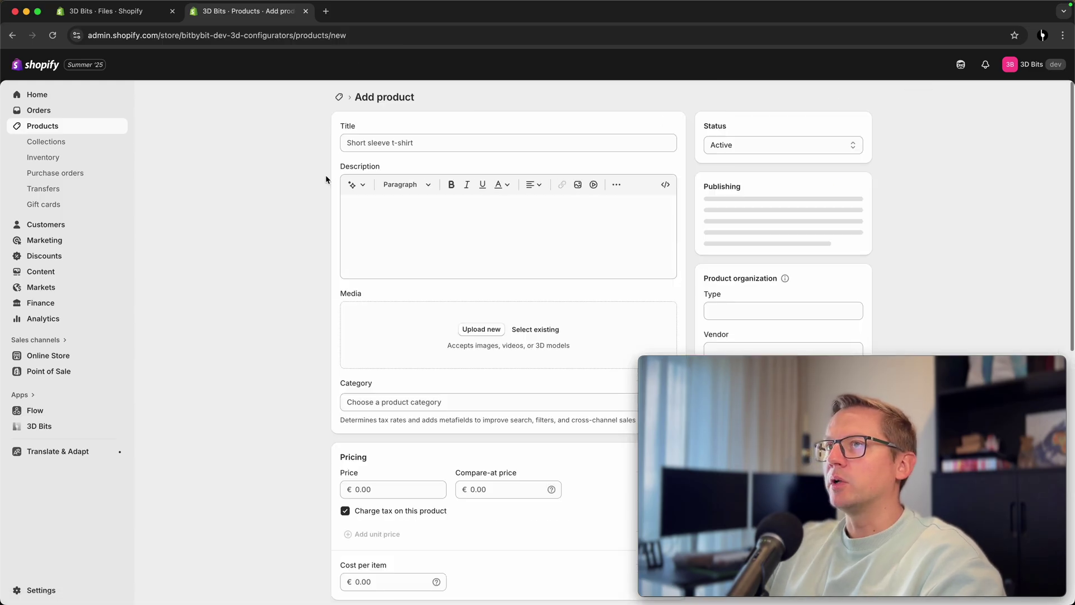
left_click(717, 148)
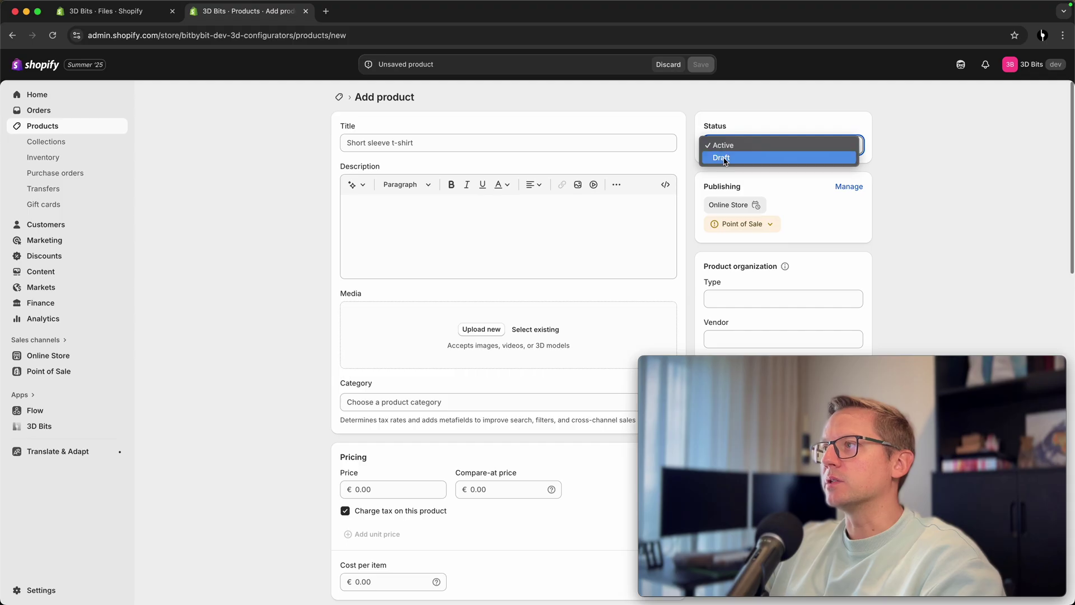
left_click(724, 159)
- Title the new product Tutorial Supercar and save it
left_click(431, 140)
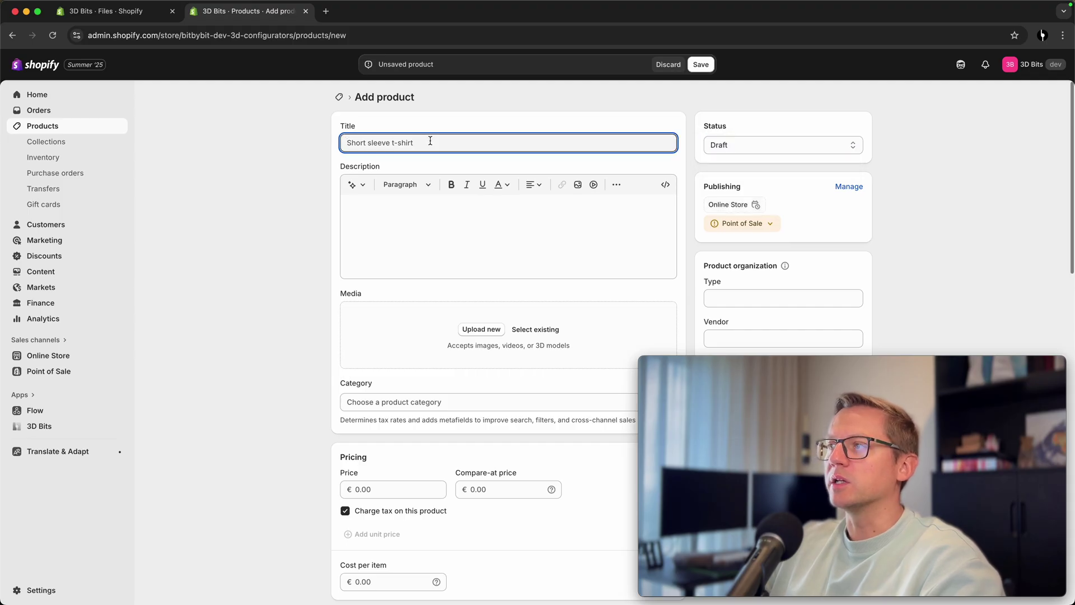
type("Tutoria")
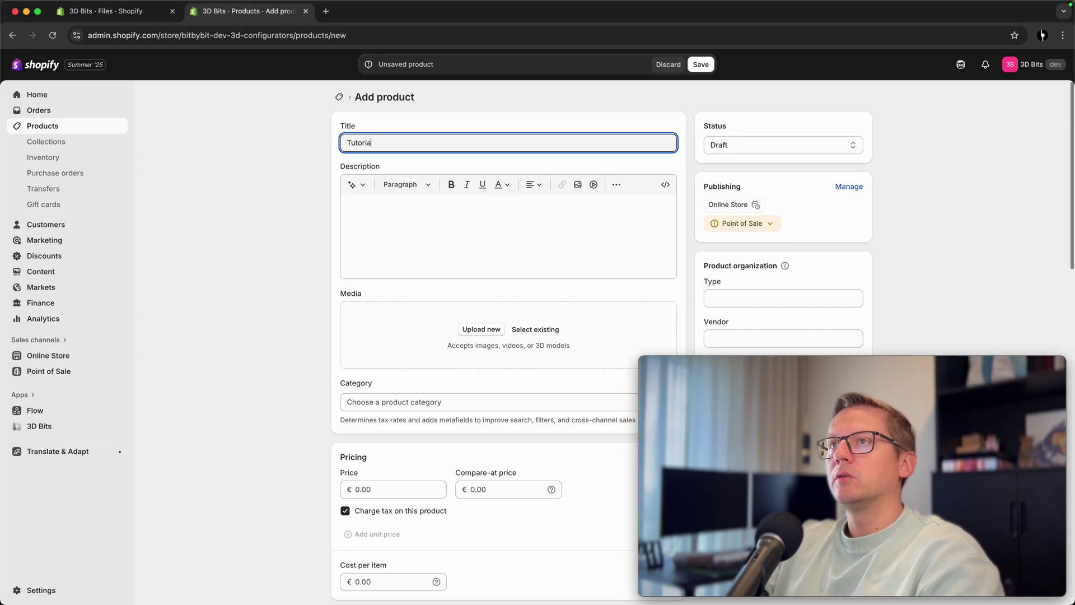
type("l Supercar")
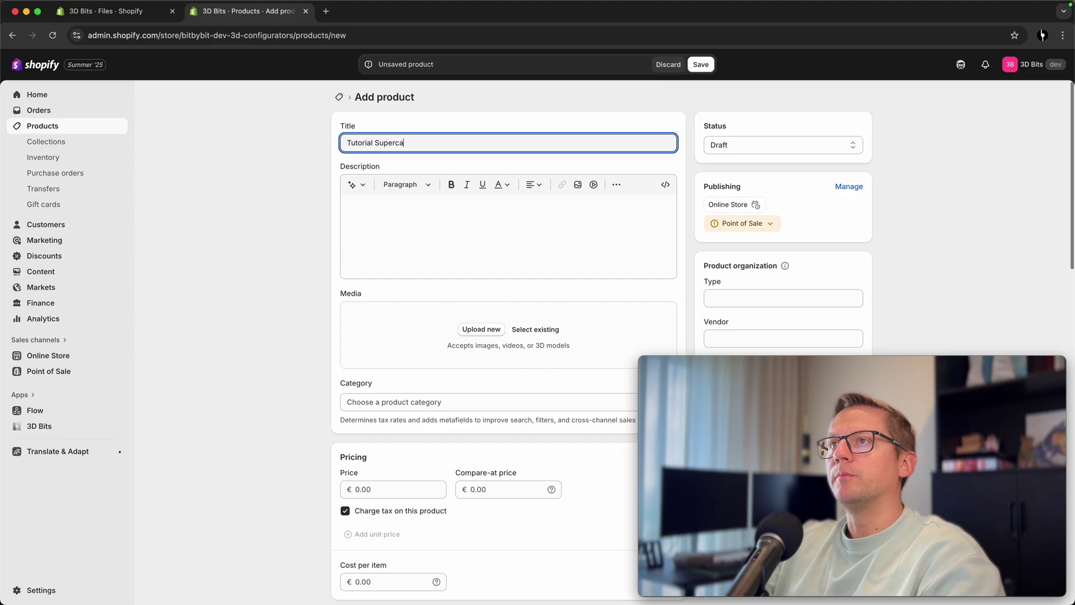
left_click(285, 169)
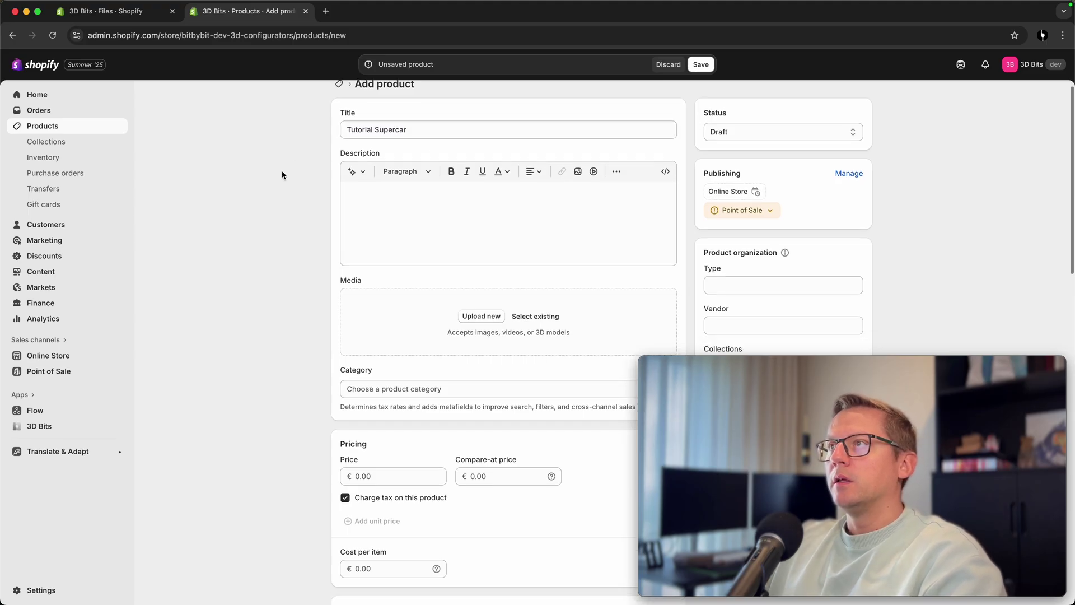
scroll(281, 170, "down", 1)
key("super+s")
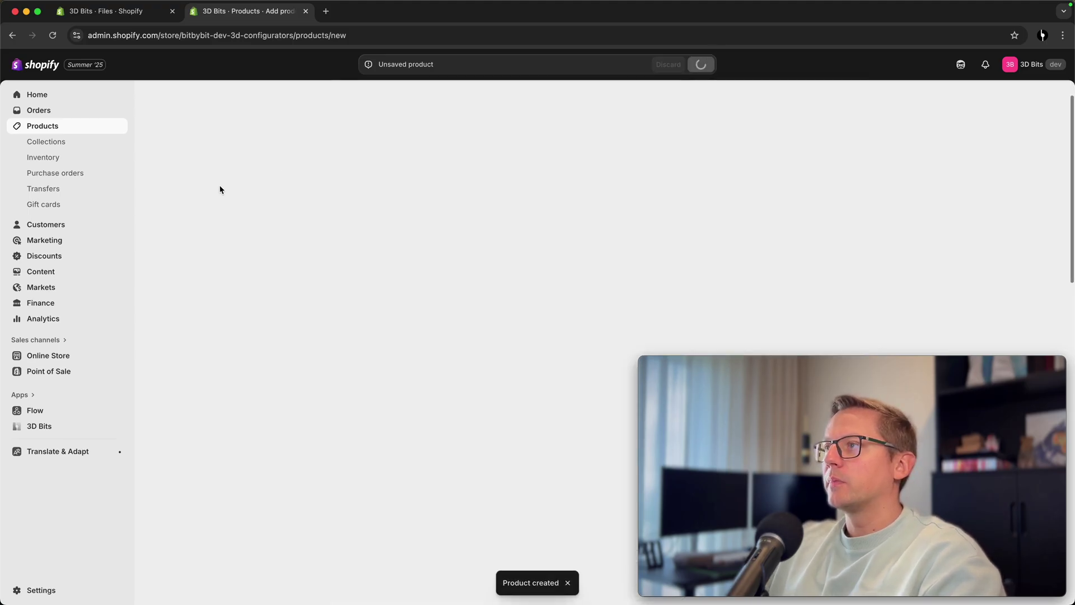
- Open the product's theme template in the theme editor and create a product template named viewer-tutorial based on Default product
scroll(284, 246, "down", 8)
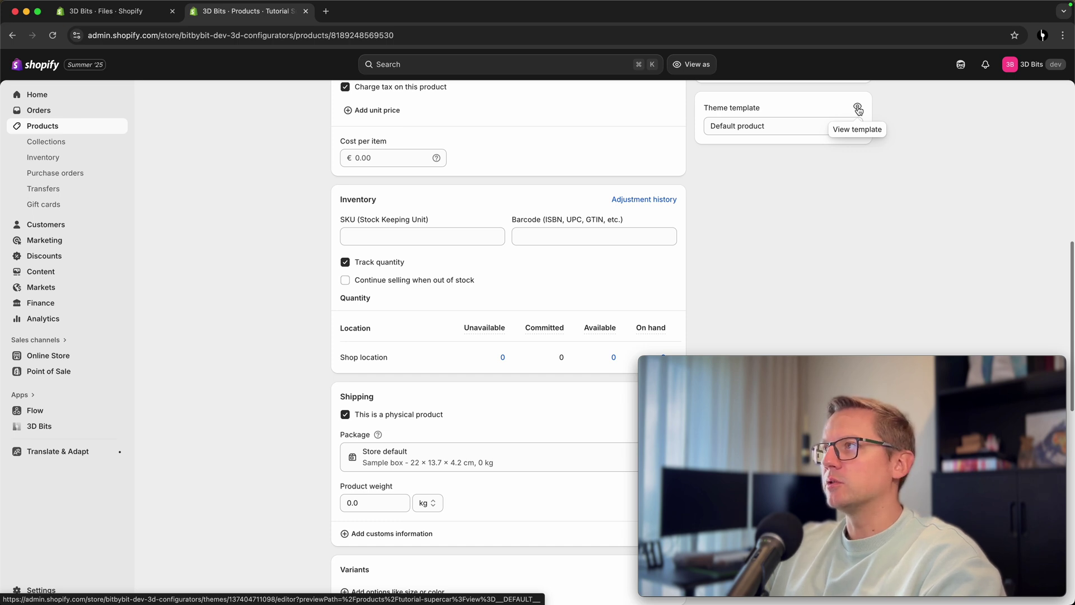
left_click(859, 110)
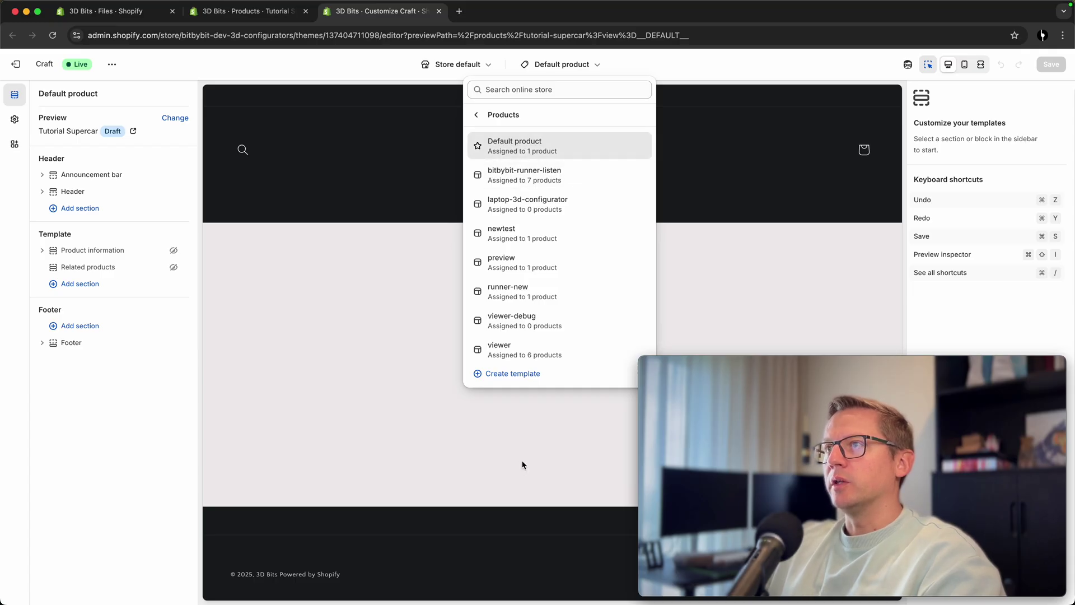
left_click(518, 374)
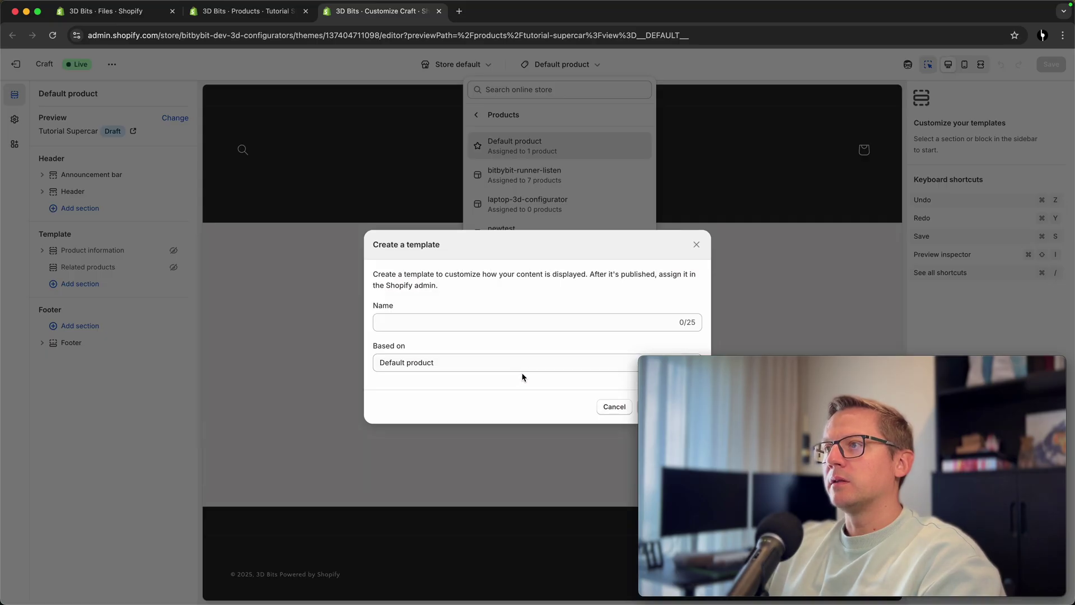
left_click(447, 321)
type("viewer-tutorial")
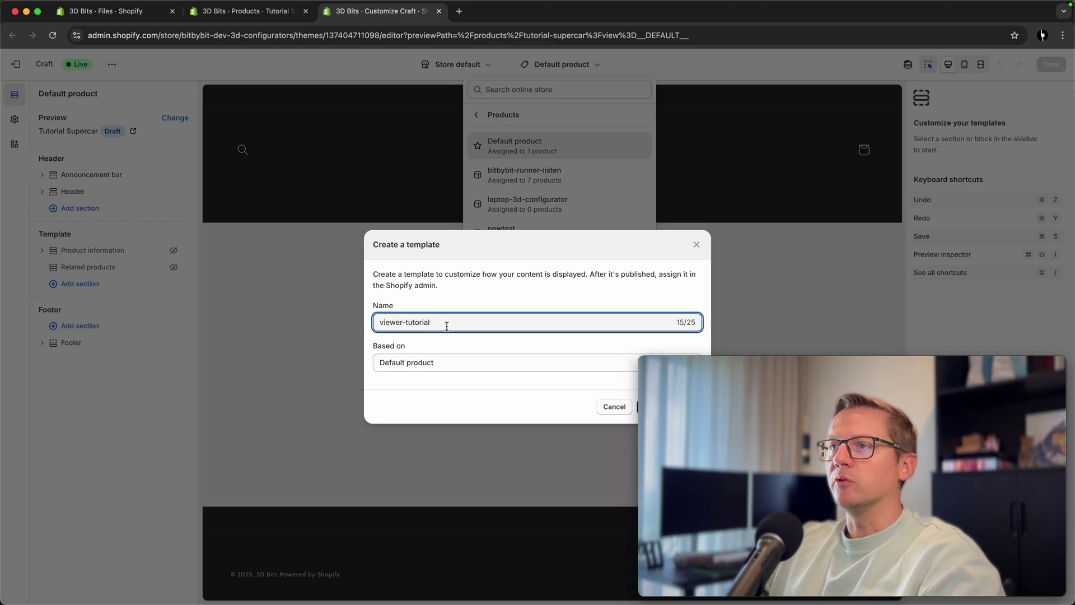
left_click_drag(638, 368, 670, 372)
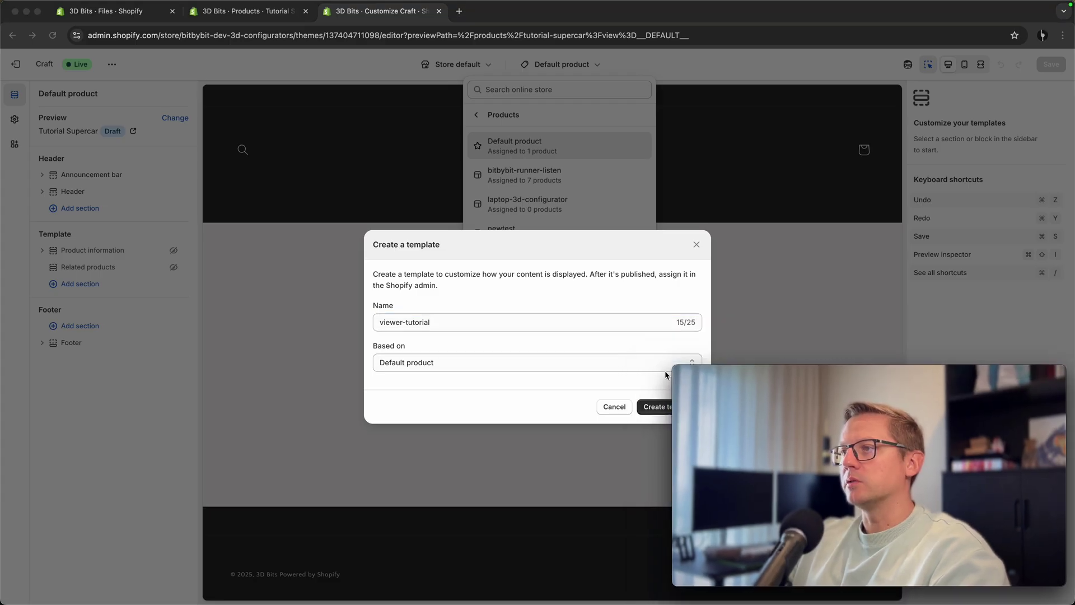
left_click(654, 408)
left_click(654, 408)
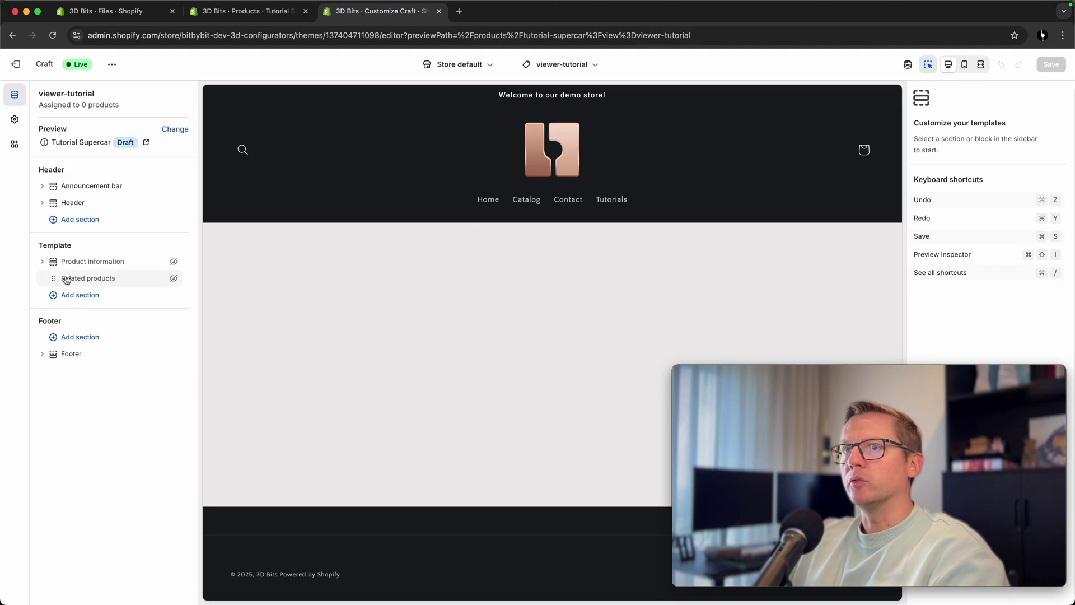
- Remove the BITBYBIT RUNNER block from the Product information section of the viewer-tutorial template
left_click(42, 262)
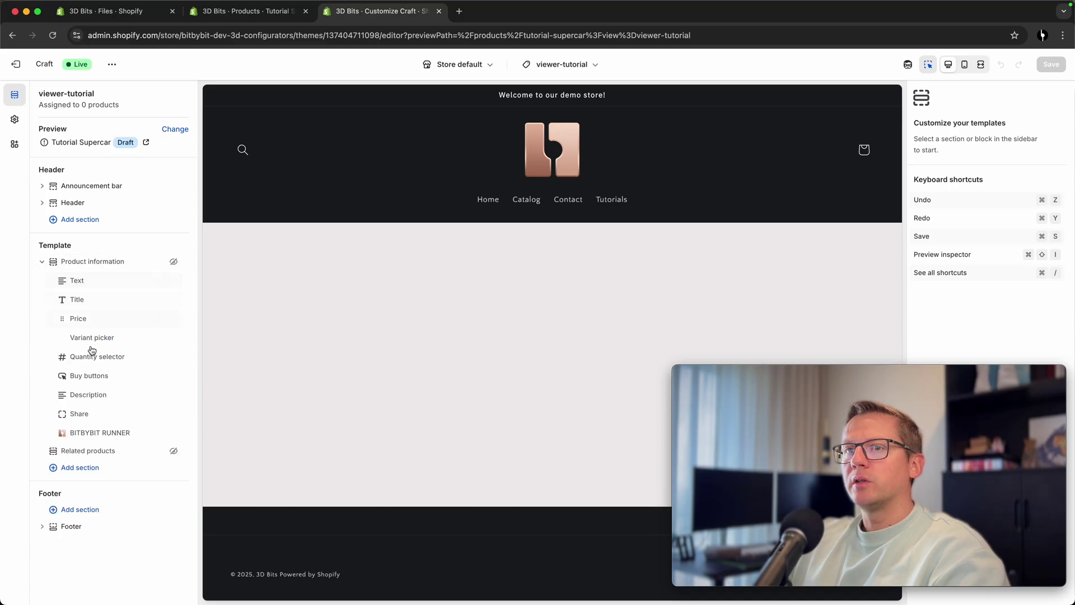
mouse_move(108, 436)
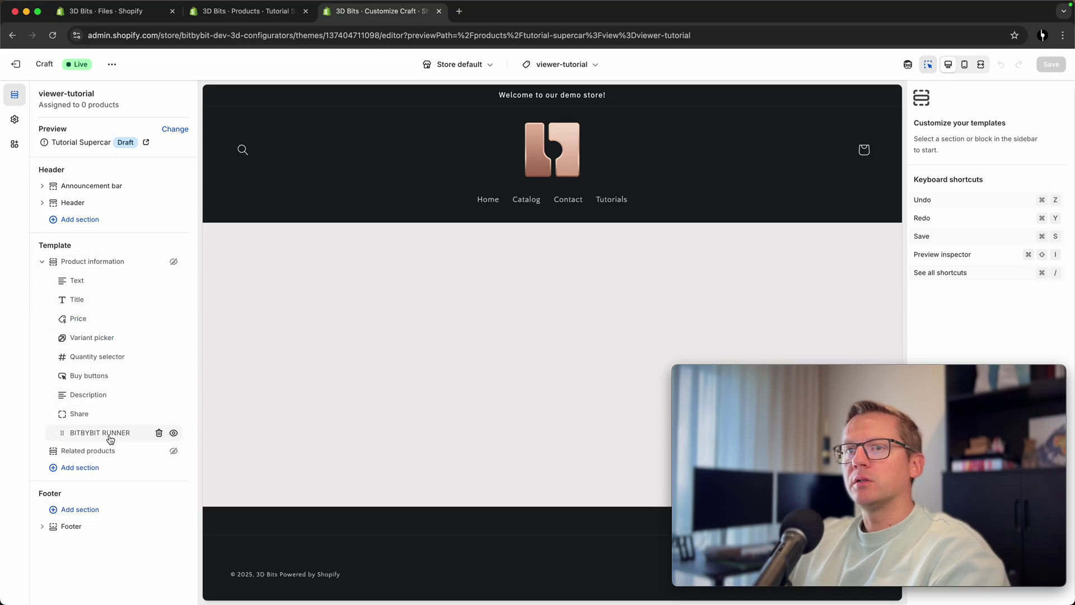
left_click(159, 433)
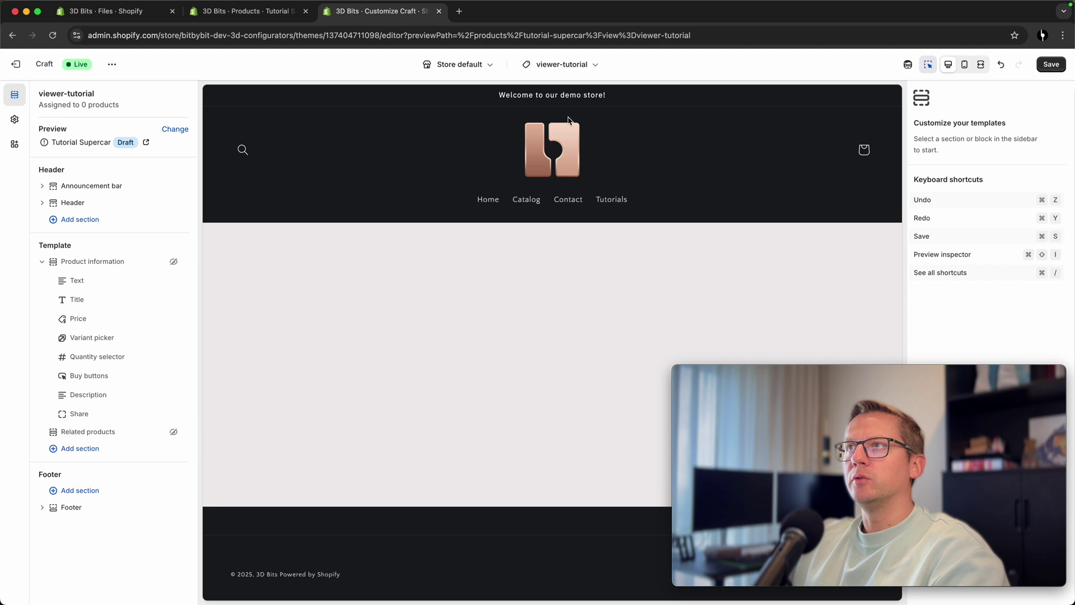
- Add the BITBYBIT VIEWER app block below Share in the Product information section and save the template
mouse_move(89, 421)
mouse_move(113, 420)
left_mouse_down()
mouse_move(121, 386)
mouse_move(117, 426)
left_mouse_up()
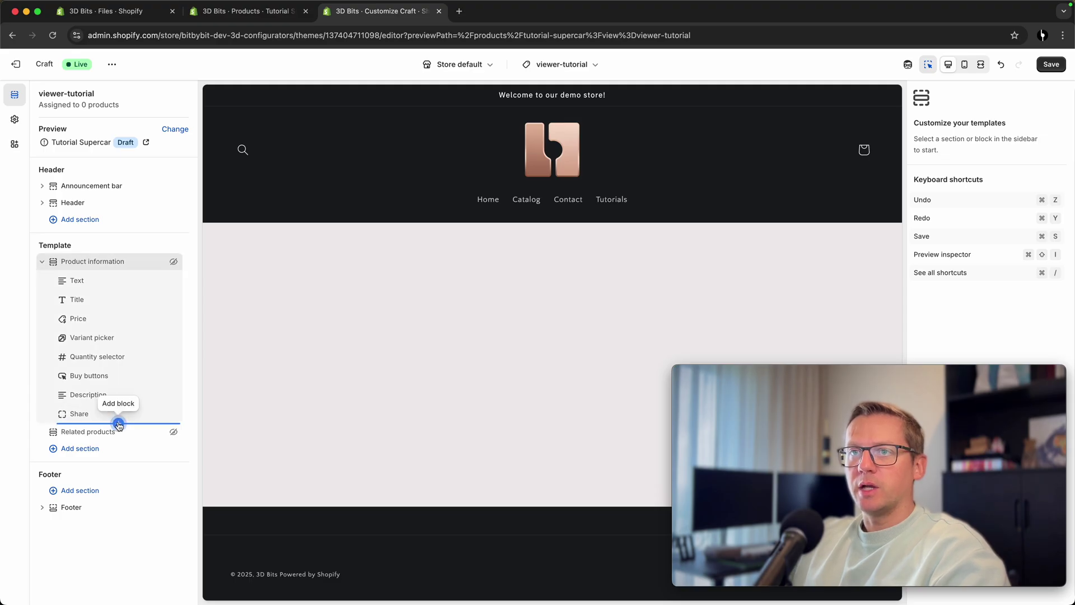
left_click(118, 424)
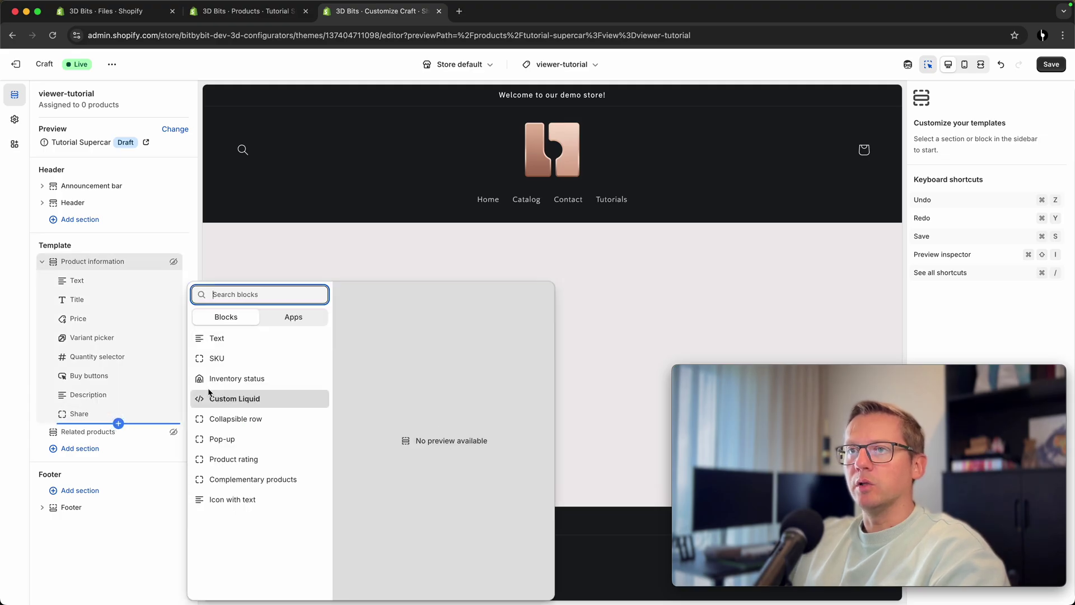
left_click(280, 319)
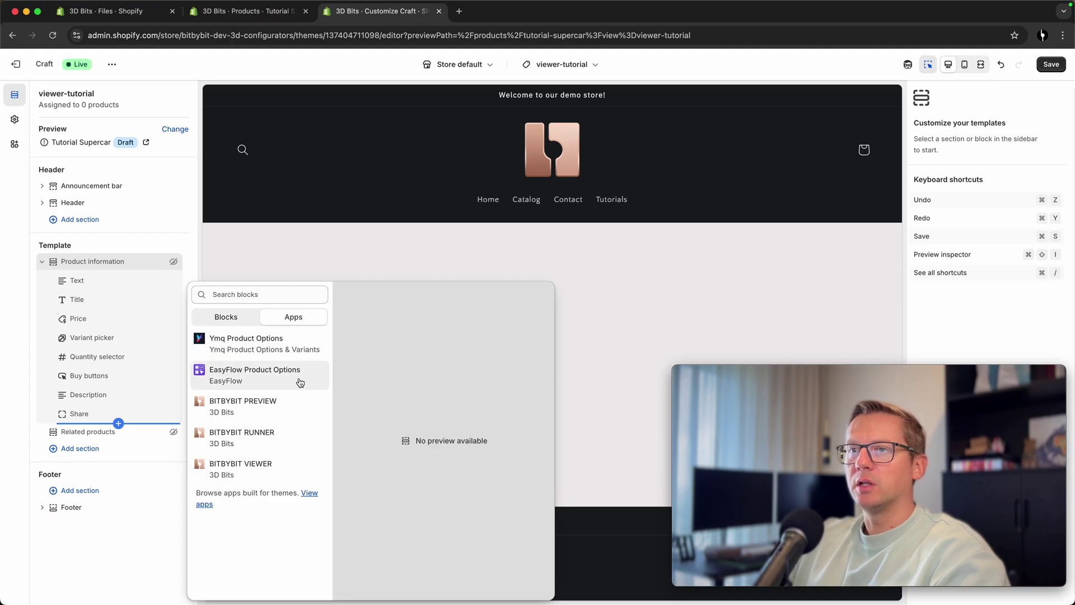
left_click(256, 471)
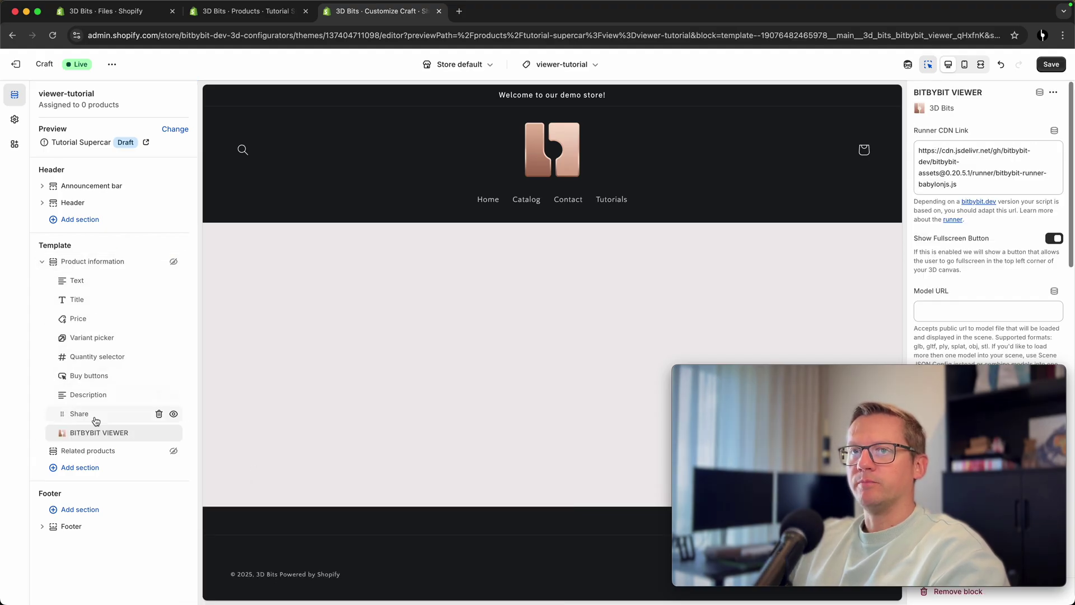
left_click(1051, 64)
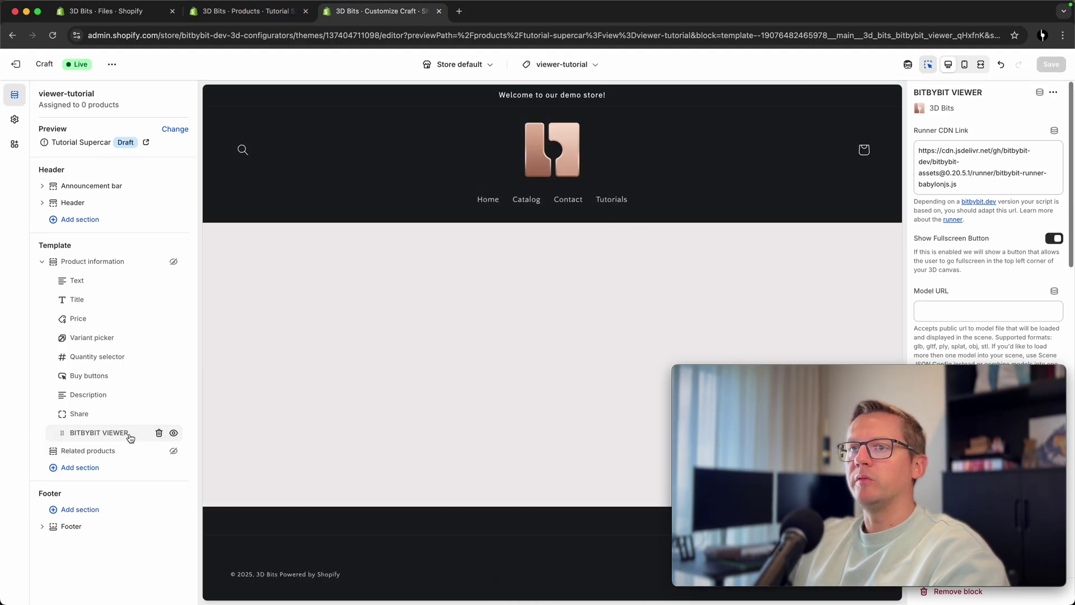
- Reload the Tutorial Supercar product page, assign the viewer-tutorial theme template to the product and save it
left_click(253, 17)
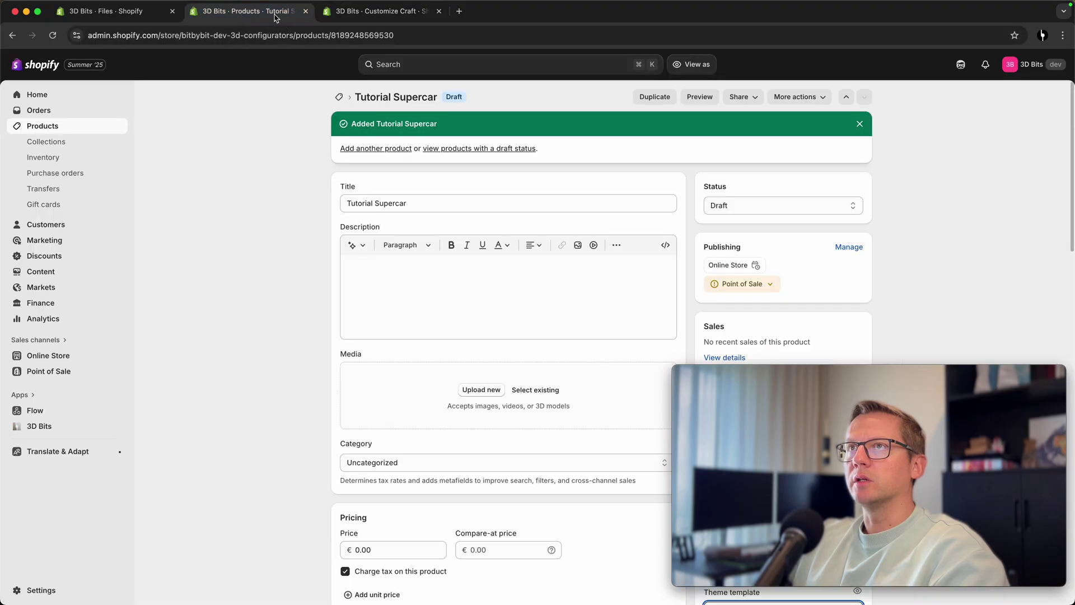
left_click(53, 35)
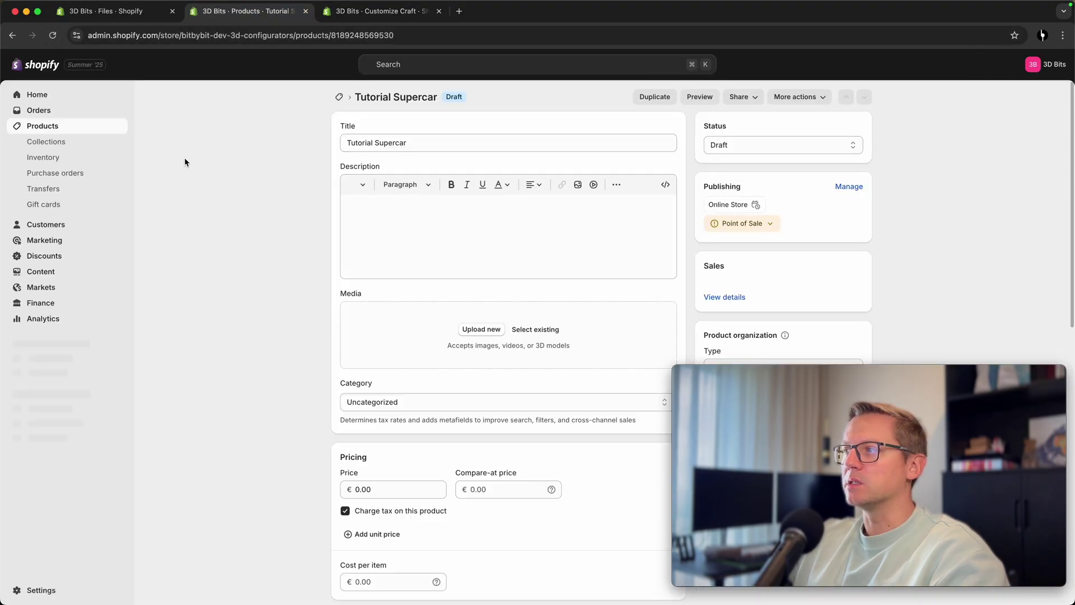
scroll(285, 223, "down", 5)
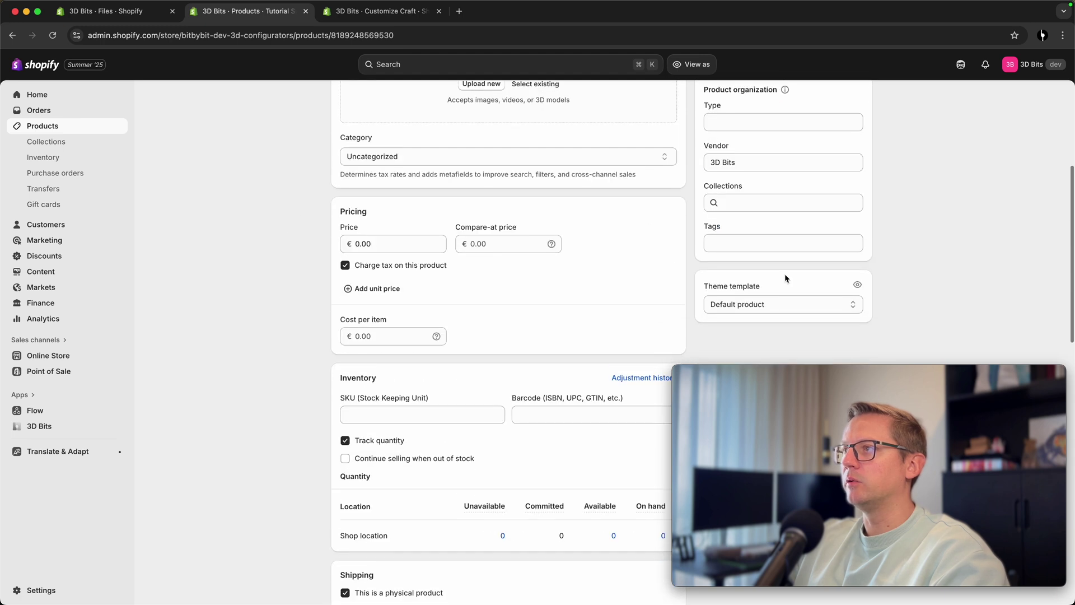
left_click(738, 301)
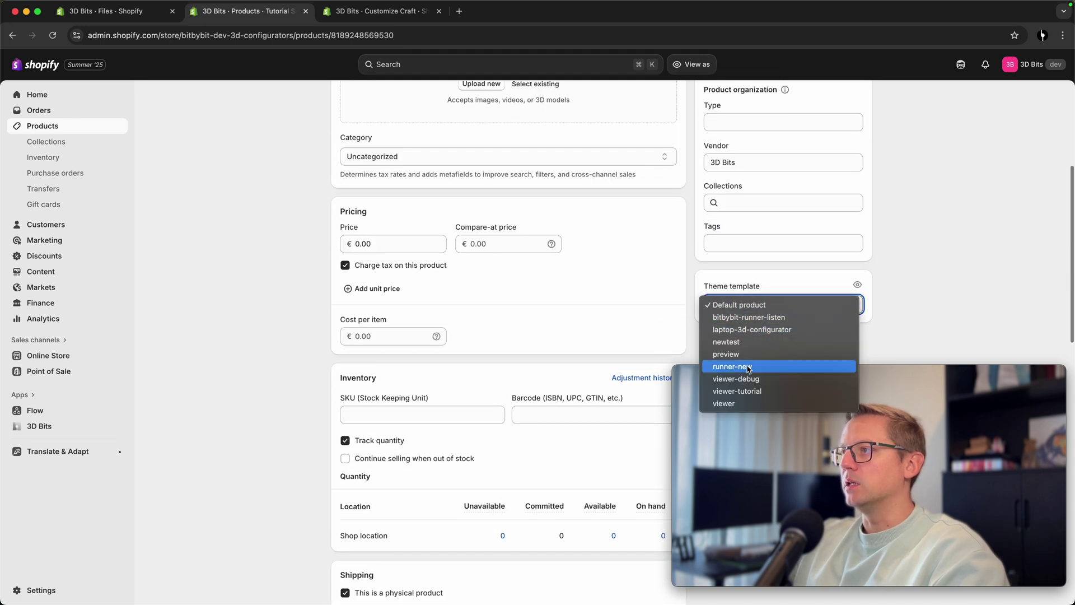
left_click(752, 394)
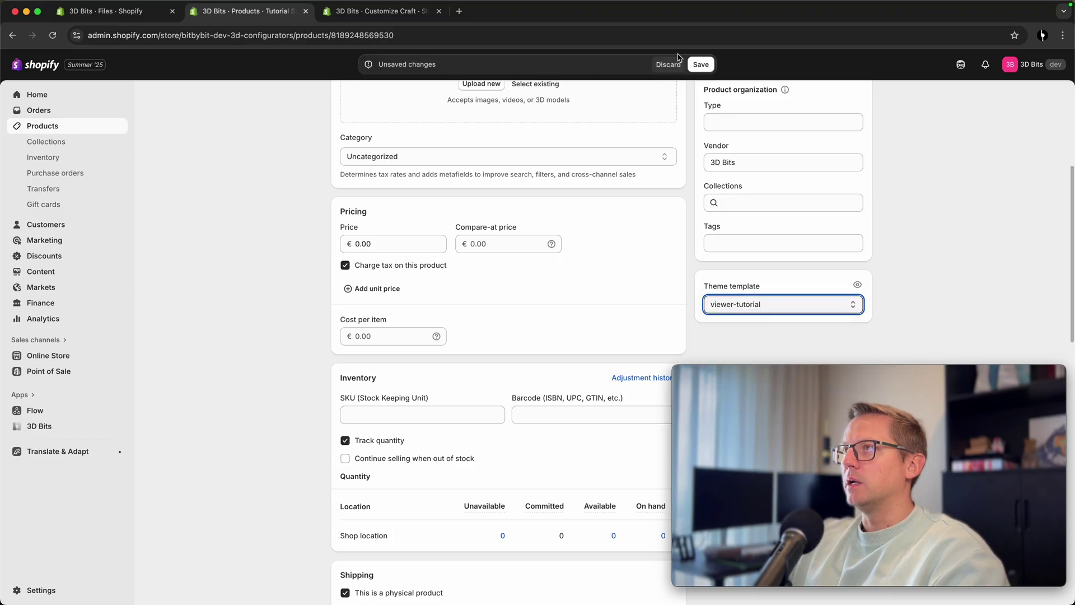
left_click(700, 65)
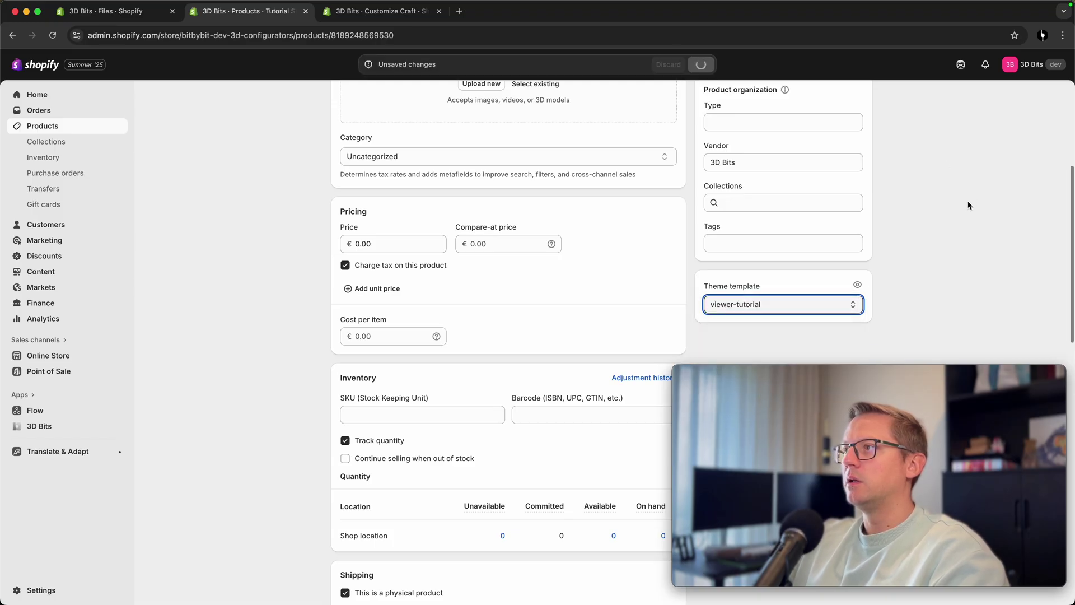
- Open the product's assigned template in the theme editor and unhide its Product information section
left_click(858, 287)
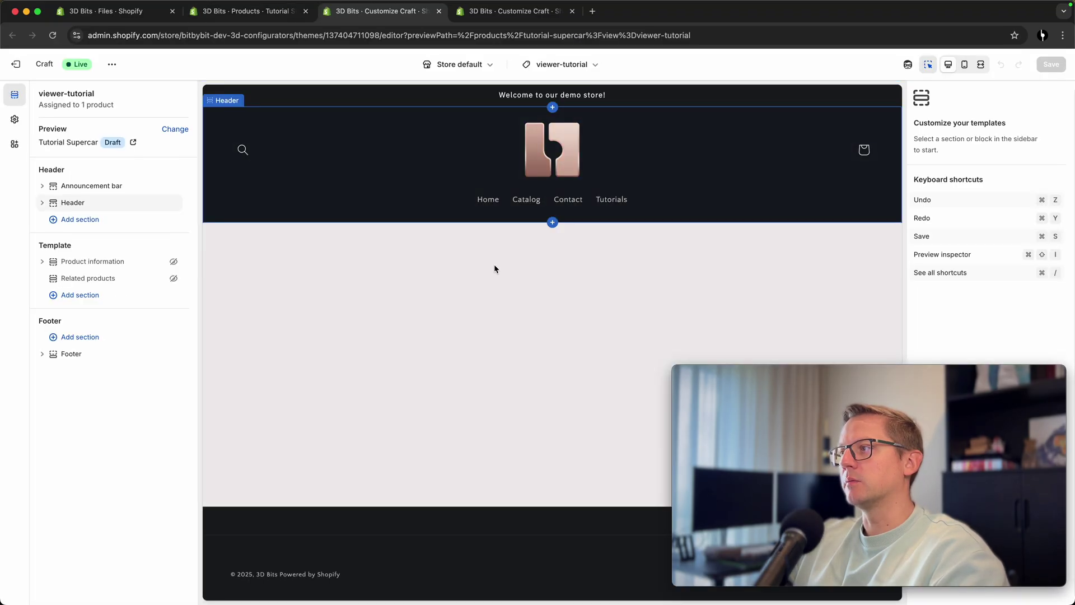
left_click(174, 262)
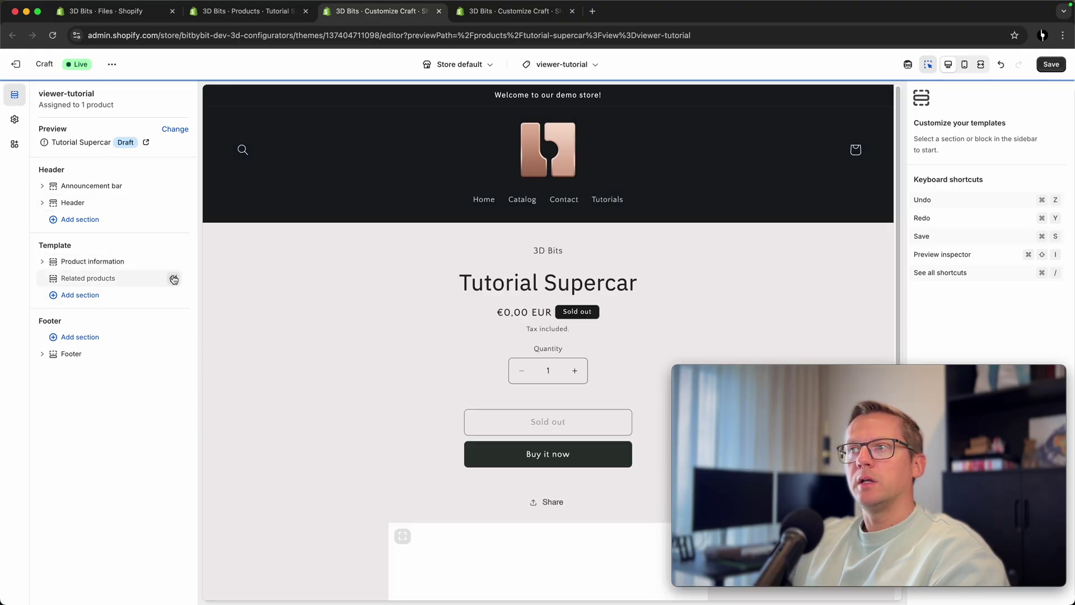
scroll(355, 300, "down", 6)
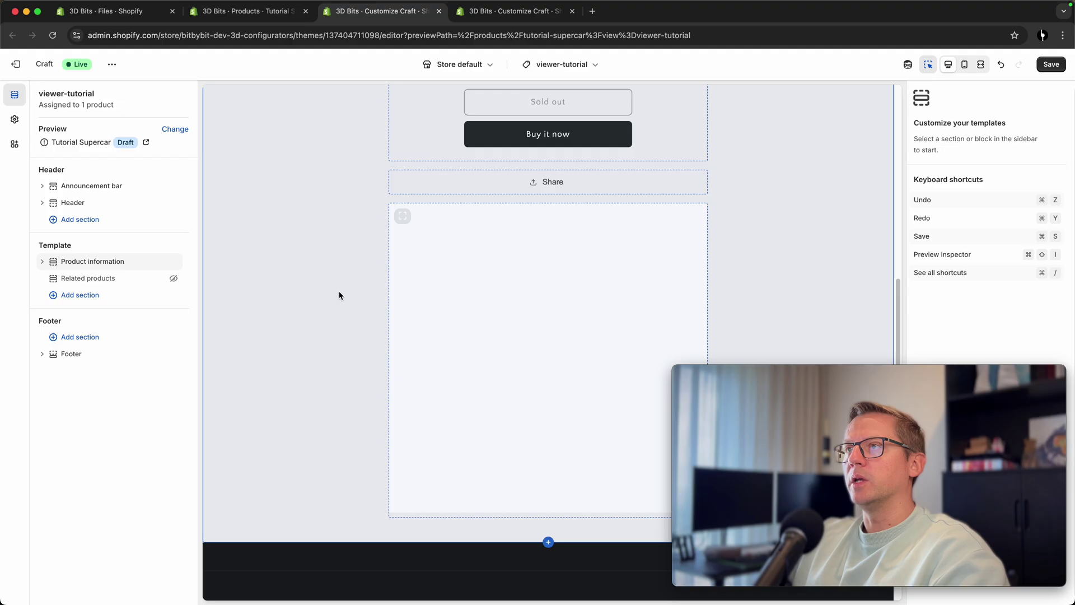
scroll(364, 257, "up", 5)
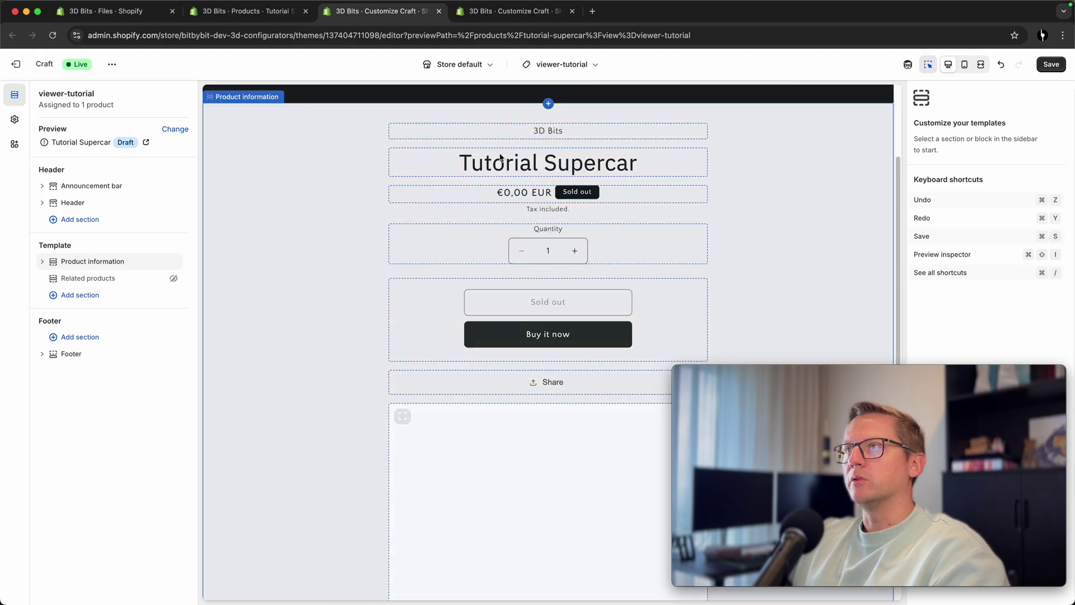
scroll(370, 361, "down", 1)
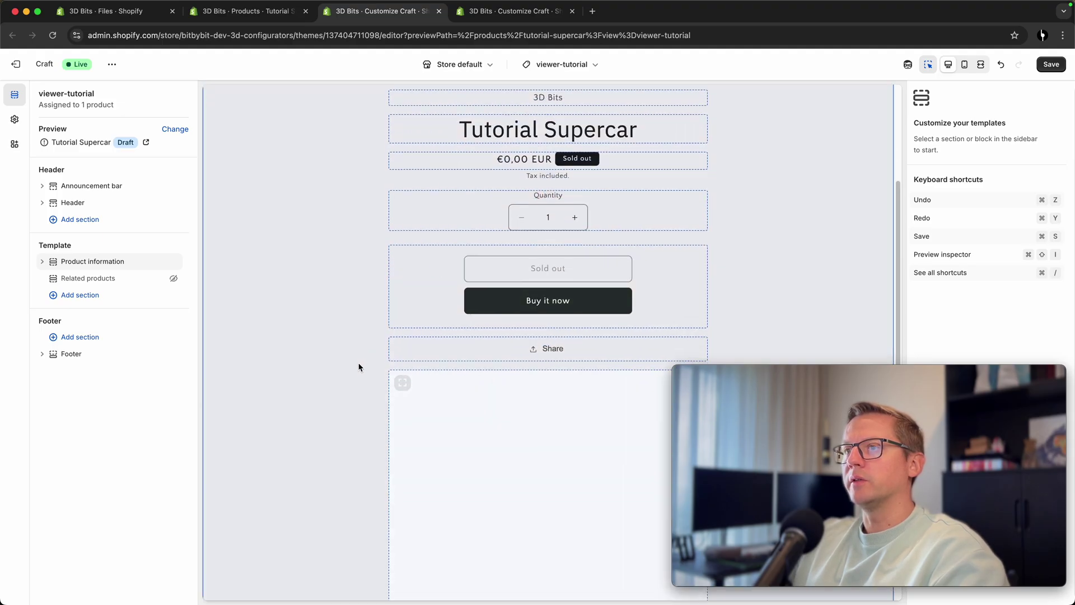
scroll(361, 367, "down", 1)
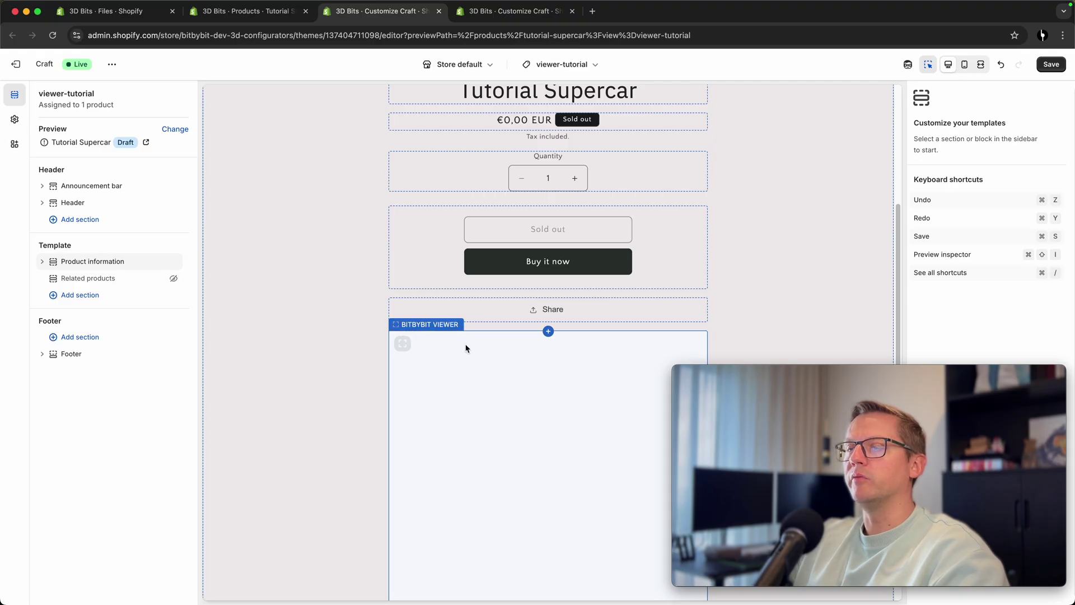
- Open the BITBYBIT VIEWER block's settings under Product information and examine the Runner CDN Link and its version number
left_click(43, 261)
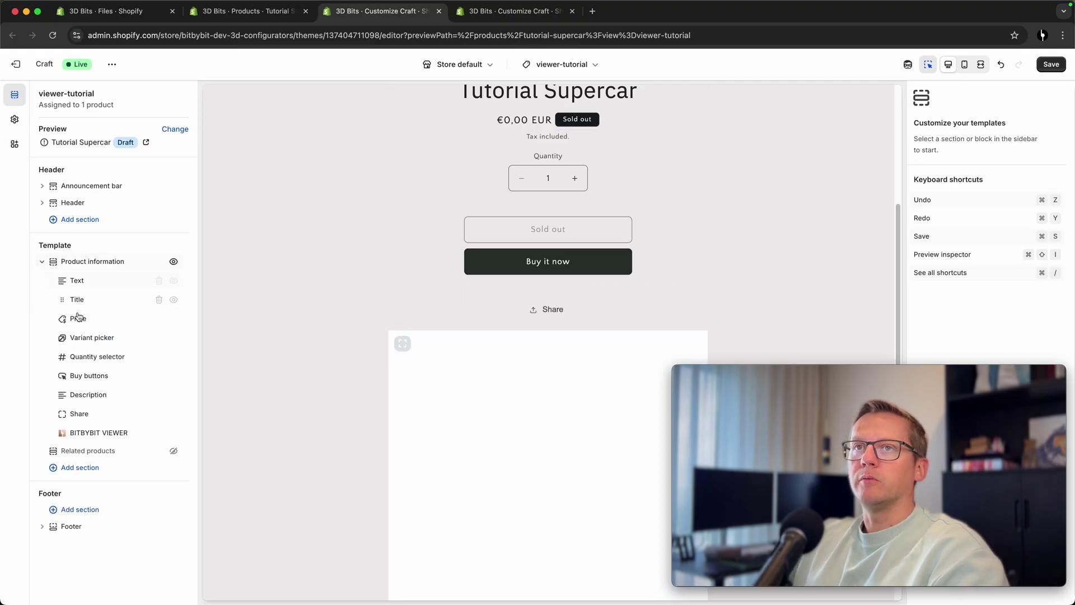
left_click(100, 433)
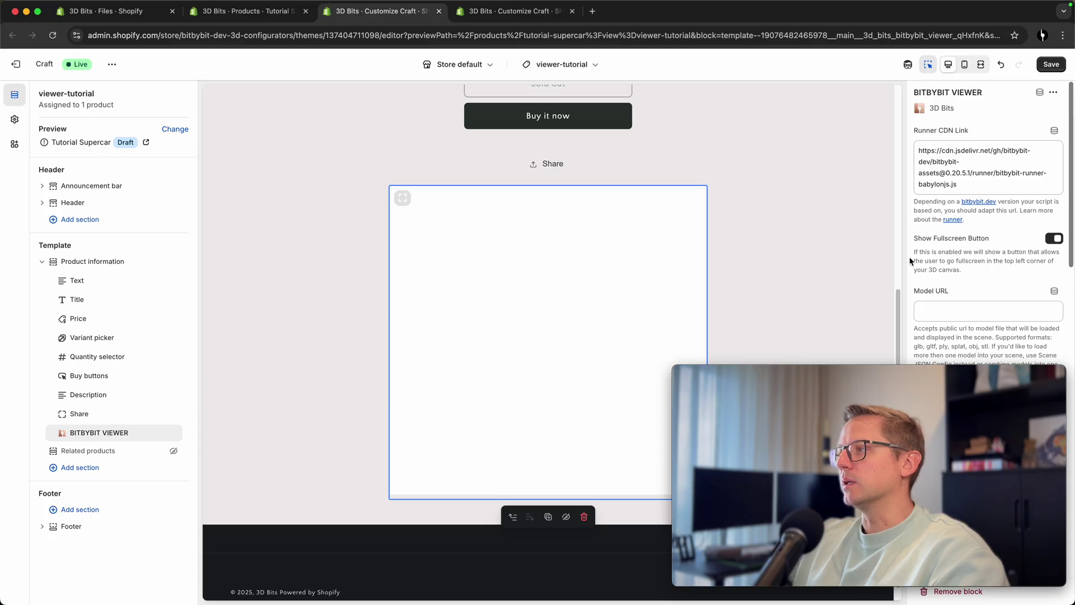
mouse_move(935, 373)
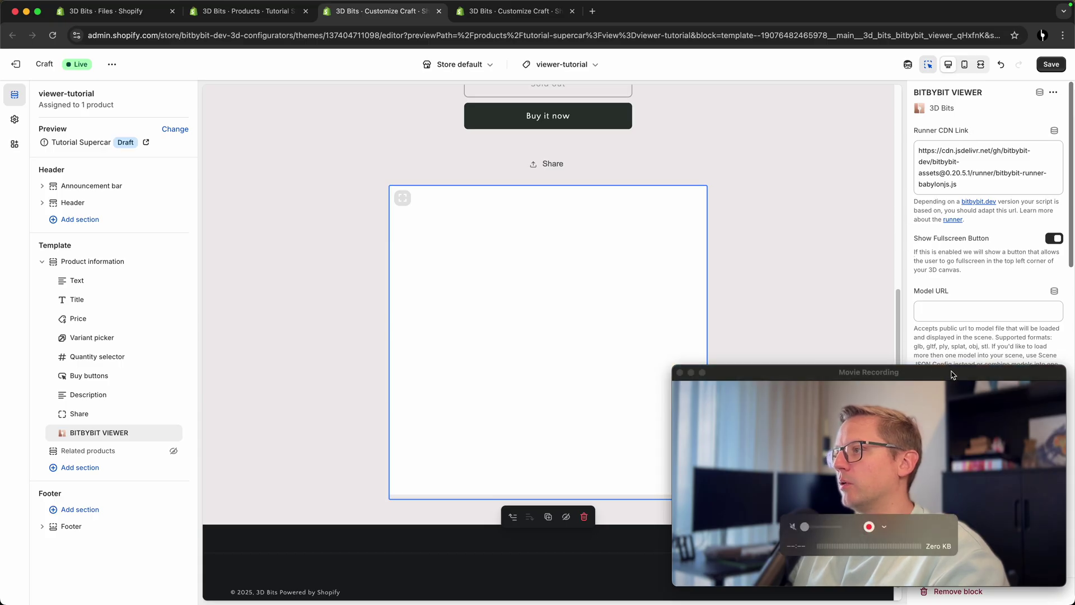
left_click_drag(935, 373, 294, 388)
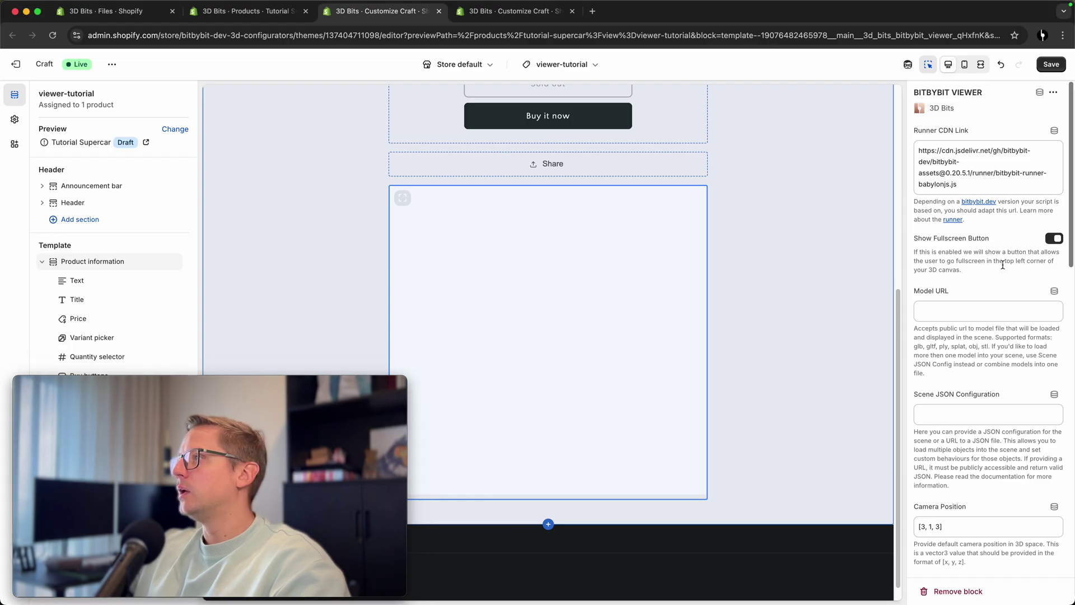
left_click(1037, 266)
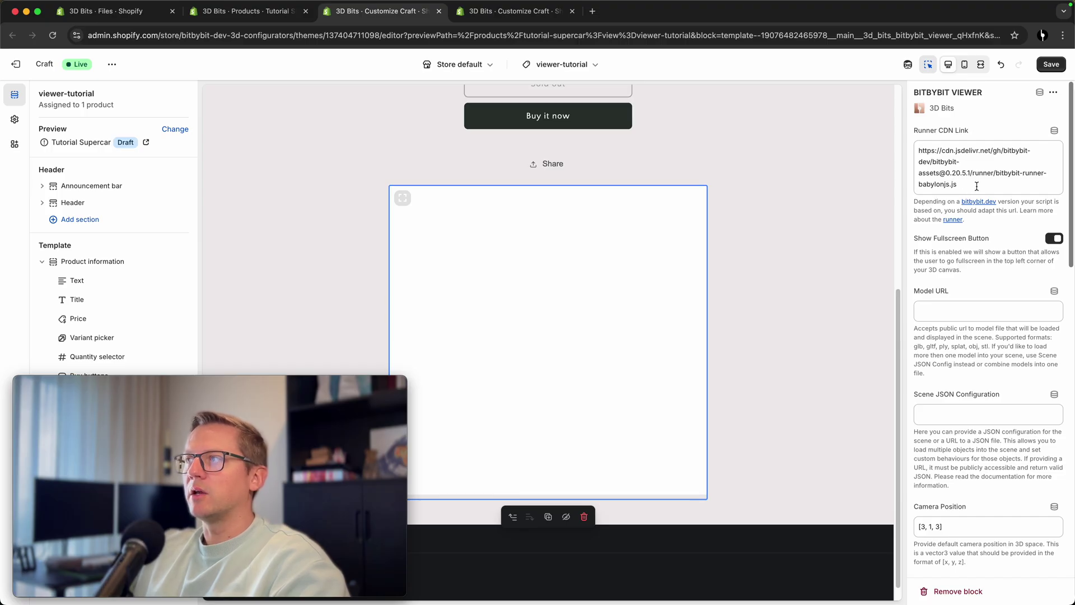
left_click_drag(970, 174, 951, 172)
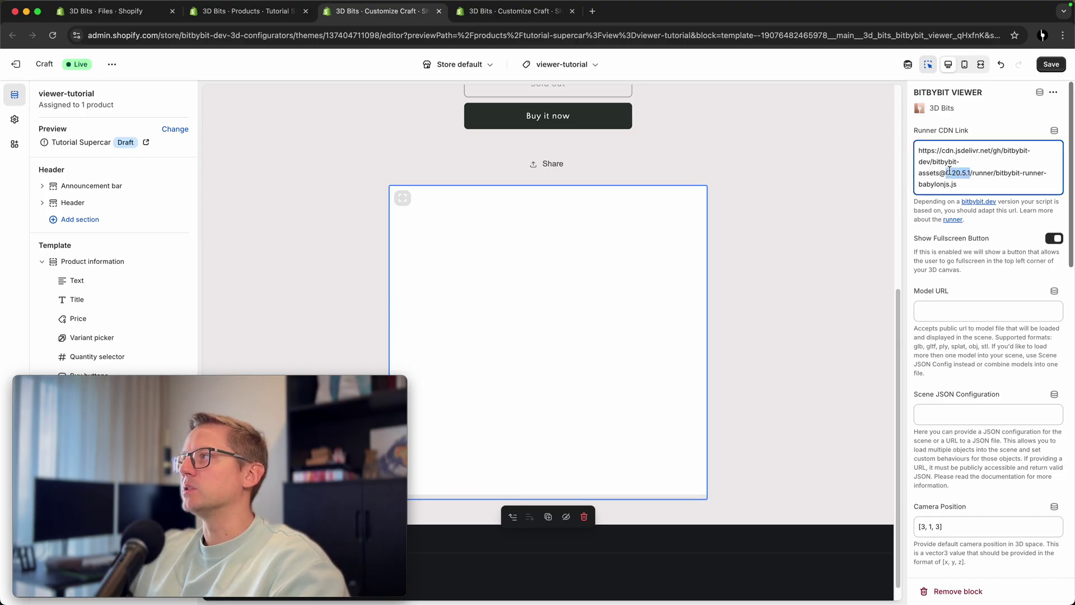
left_click(971, 184)
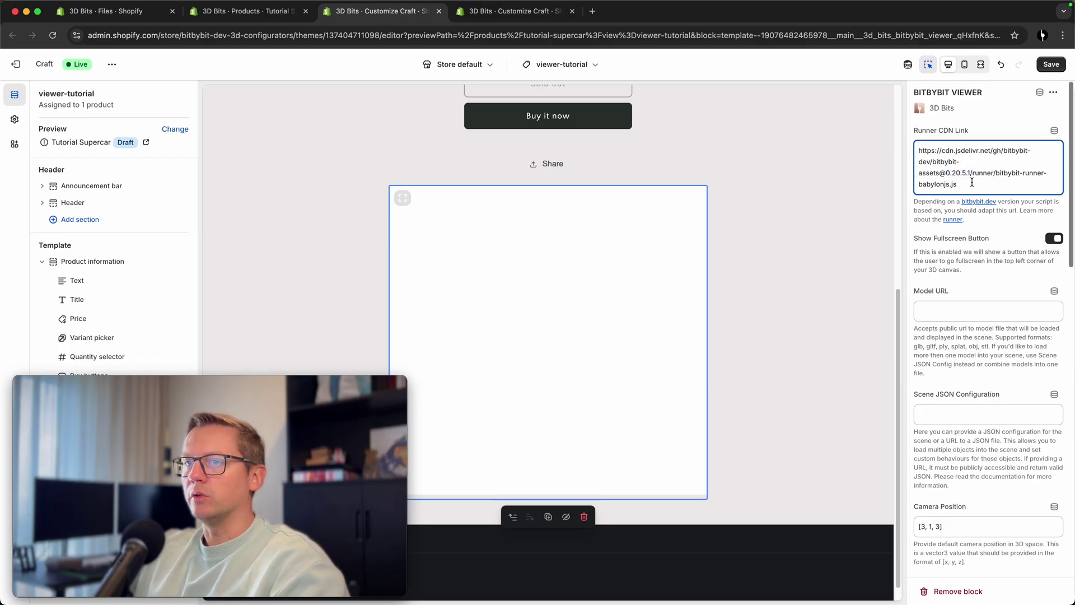
left_click_drag(973, 183, 924, 146)
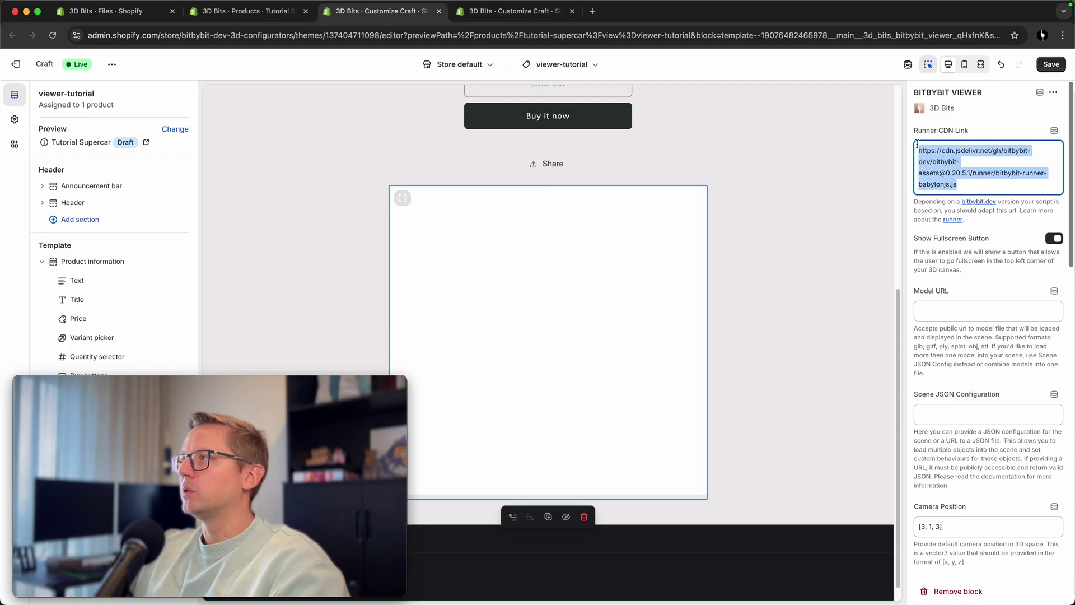
left_click(955, 164)
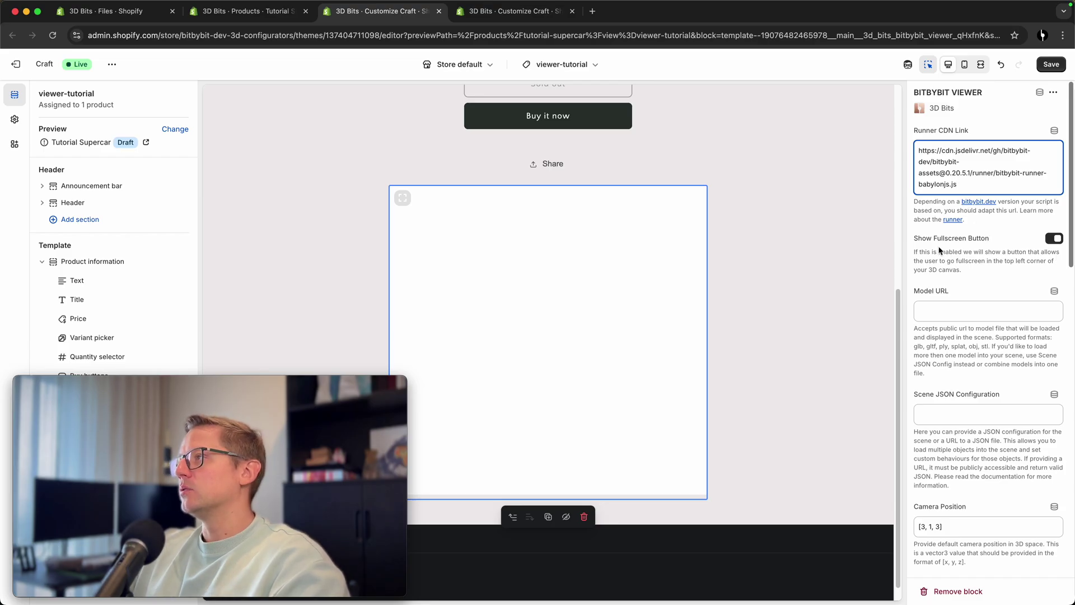
- Connect the viewer block's Model URL setting to the product's 3D Bits Model Url metafield
scroll(939, 240, "down", 2)
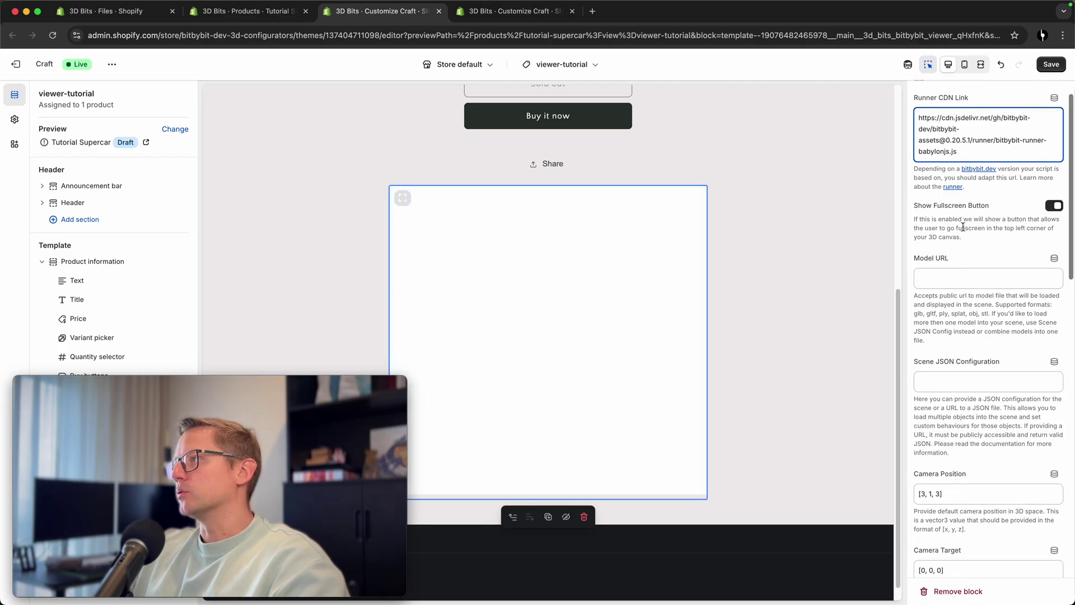
scroll(955, 230, "down", 2)
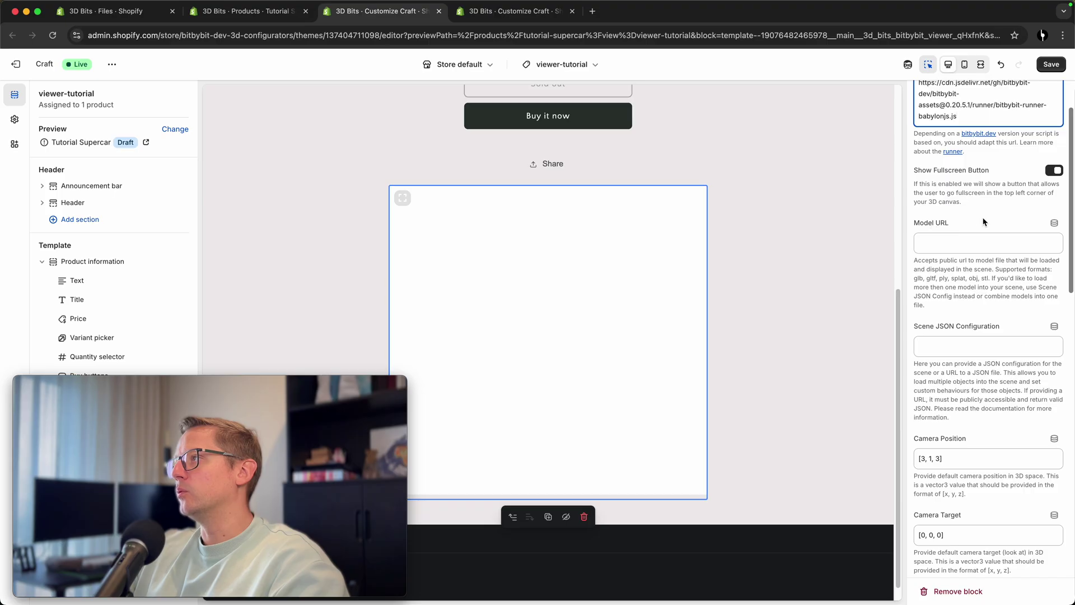
left_click(1055, 224)
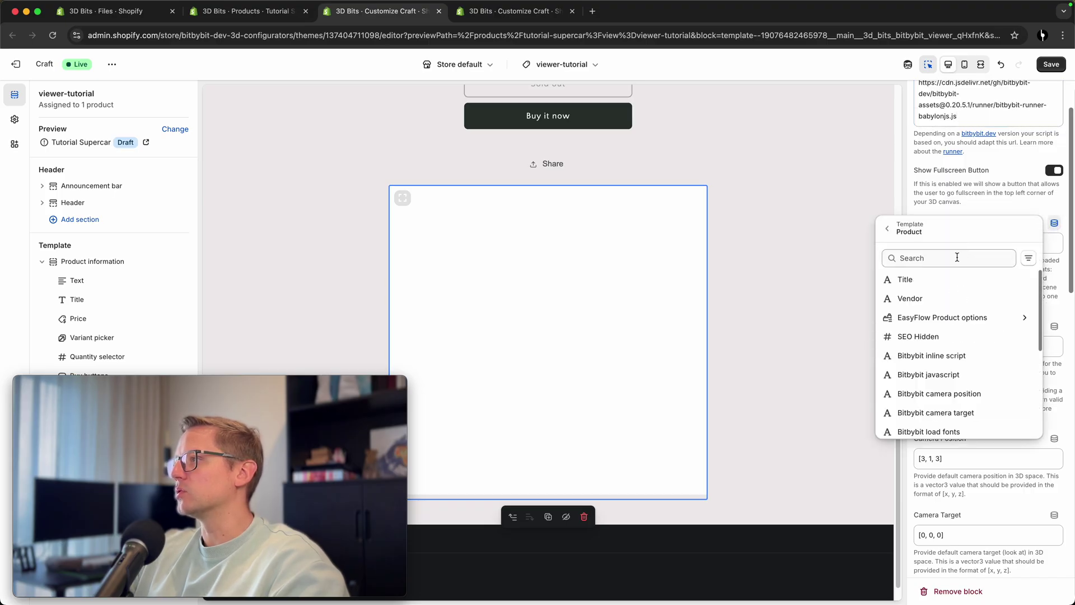
scroll(969, 336, "down", 5)
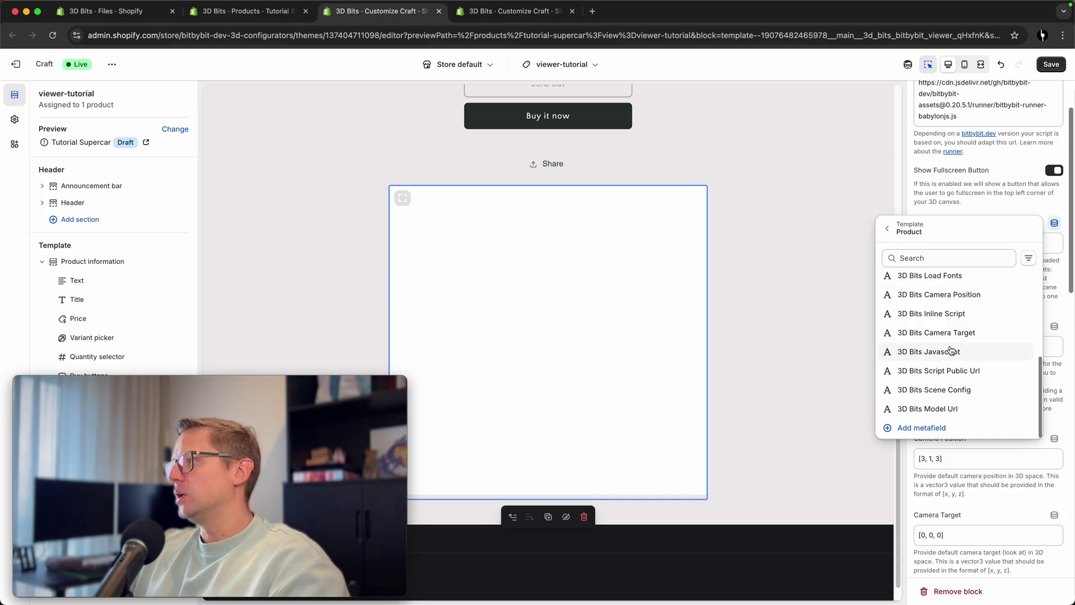
left_click(946, 412)
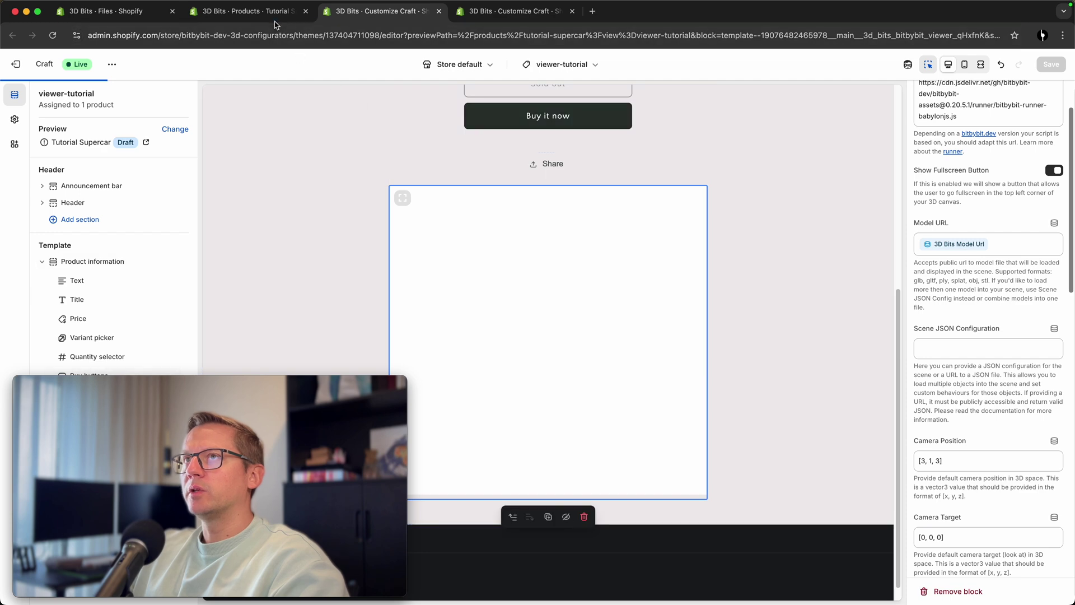
- Look through the Tutorial Supercar product's Metafields and compare them with the Model URL setting in the viewer-tutorial template
left_click(246, 11)
scroll(279, 179, "down", 15)
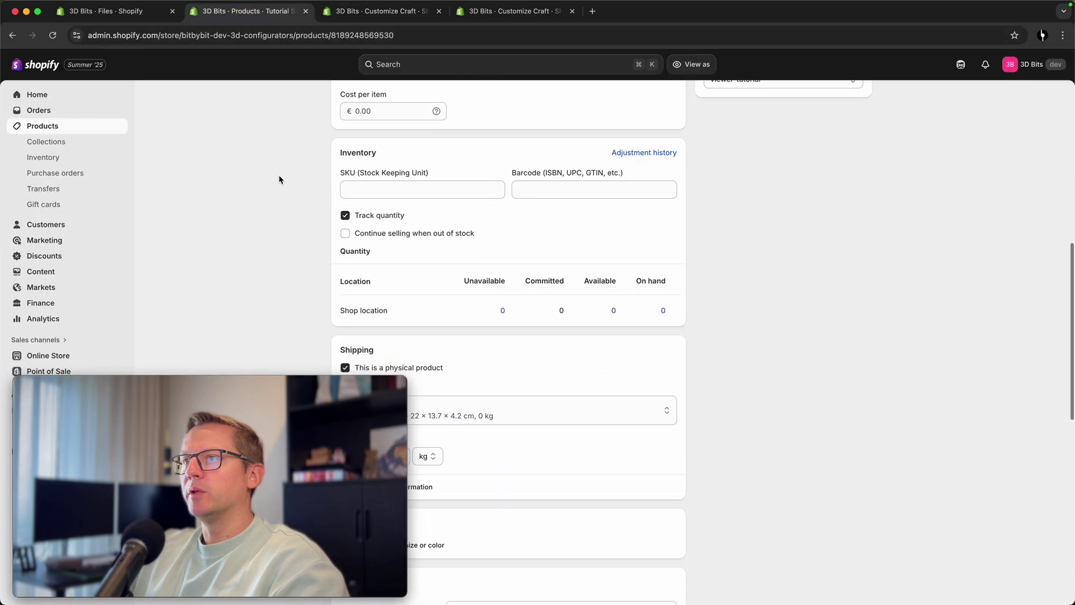
scroll(279, 180, "up", 3)
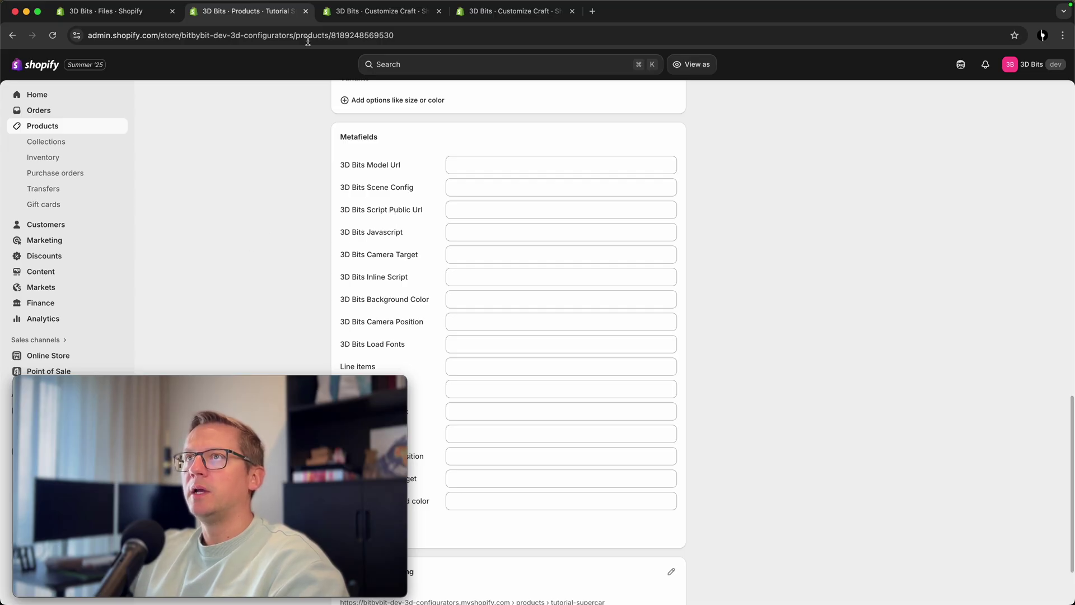
left_click(352, 13)
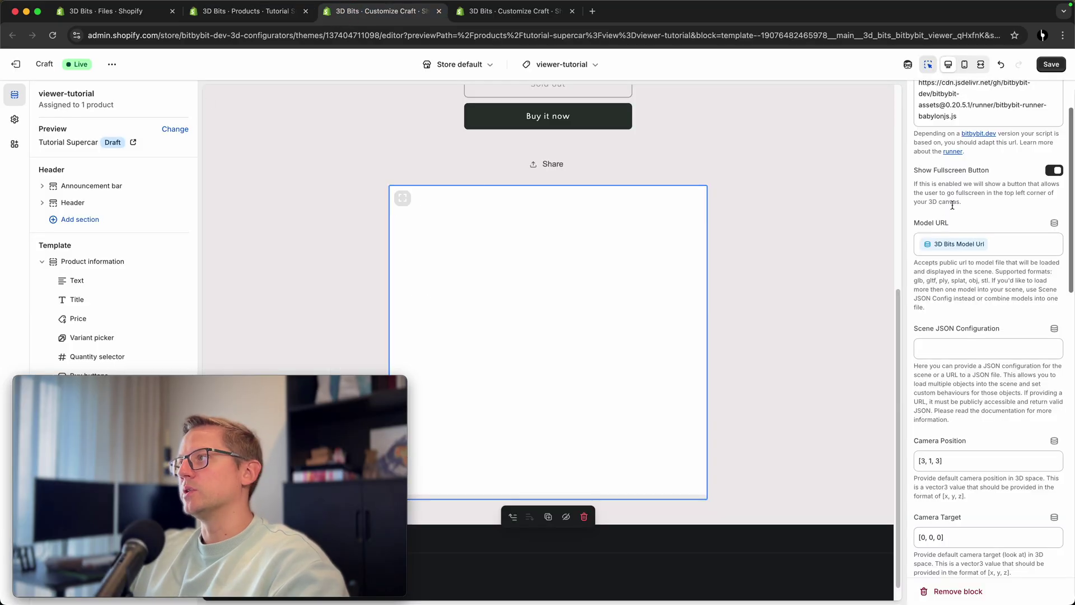
left_click_drag(915, 242, 957, 224)
left_click(967, 292)
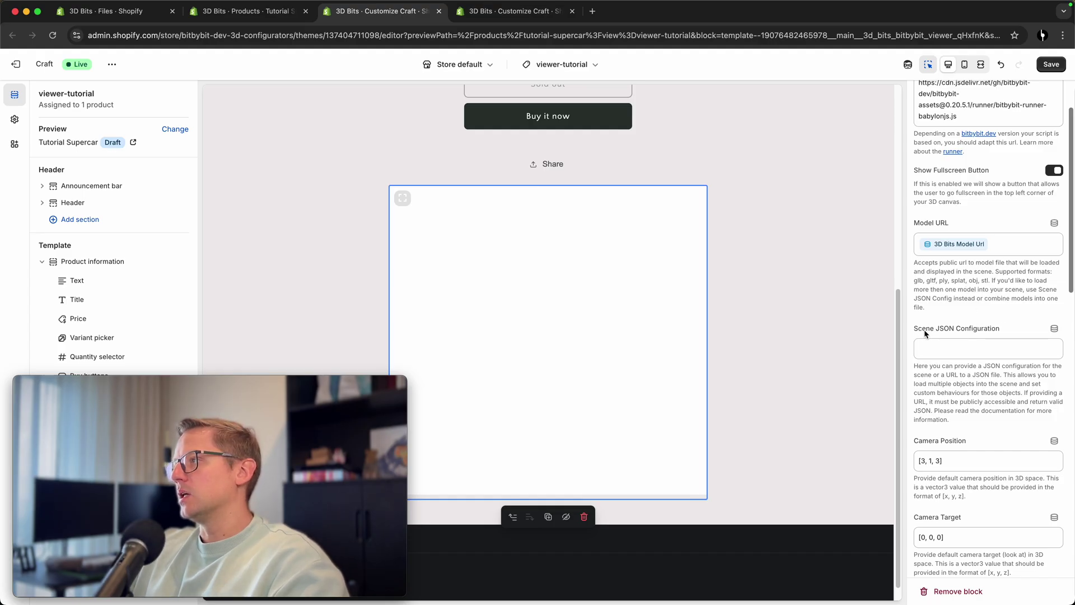
- Connect the viewer block's Scene JSON Configuration setting to the product's 3D Bits Scene Config metafield
left_click(1052, 329)
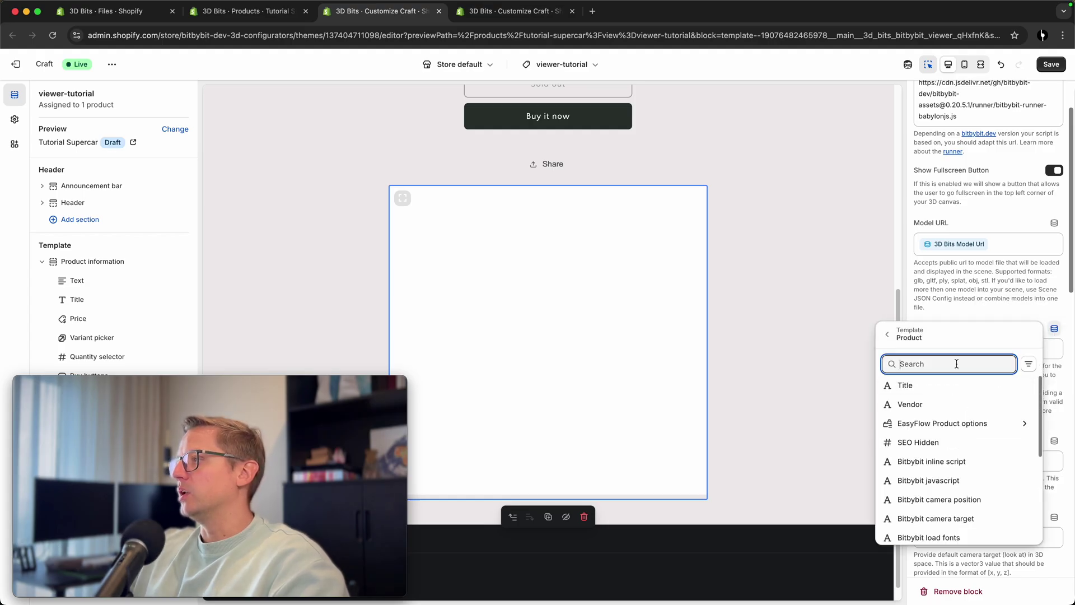
type("3D B")
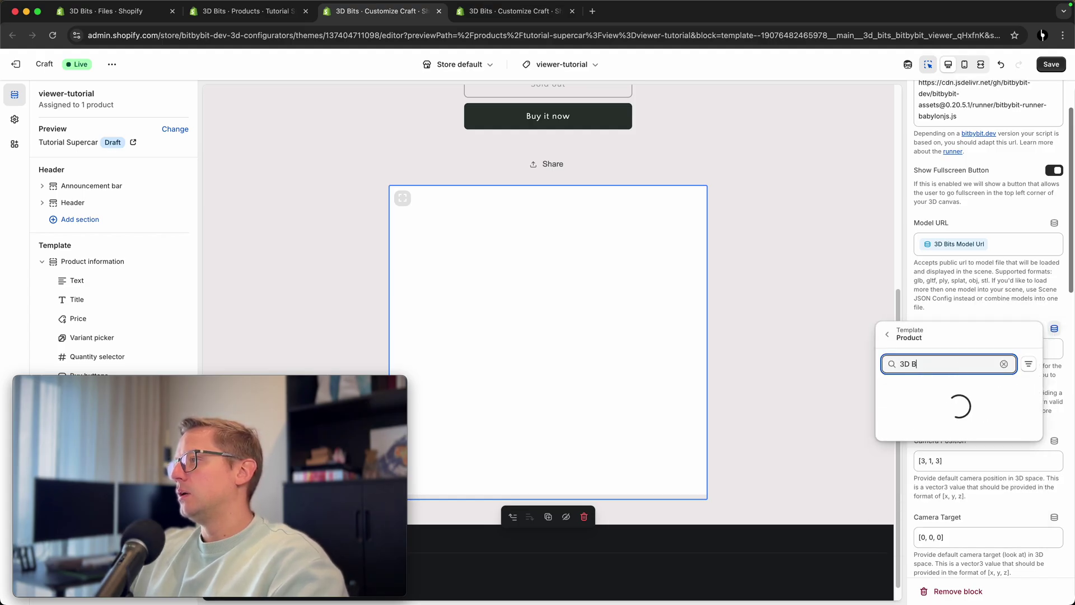
left_click(955, 497)
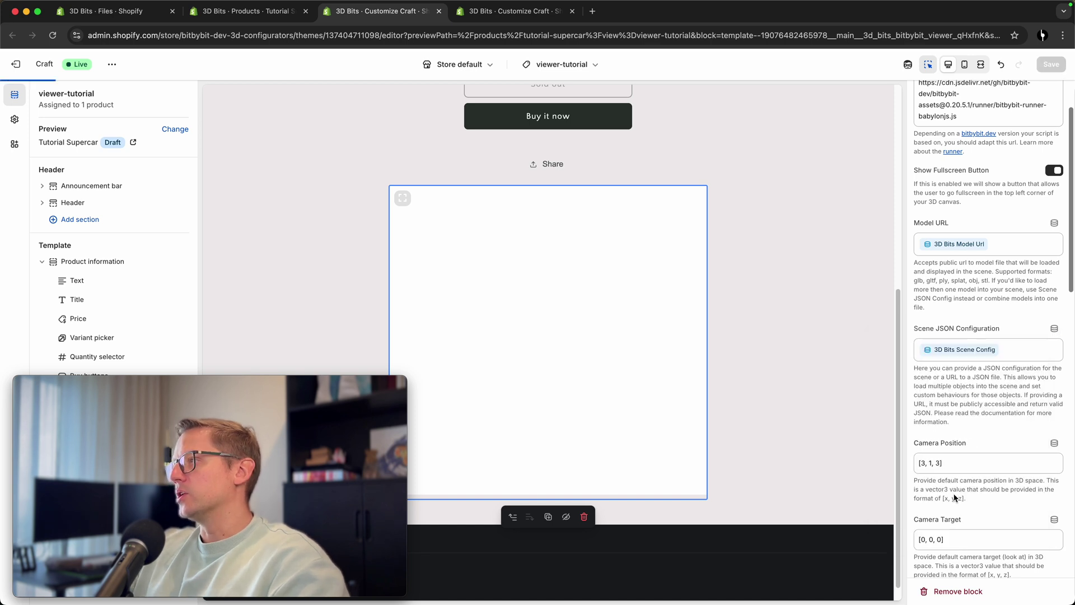
- Clear the default Camera Position and Camera Target values and connect Camera Position to the 3D Bits Camera Position metafield
scroll(977, 428, "down", 1)
left_click_drag(964, 426, 903, 429)
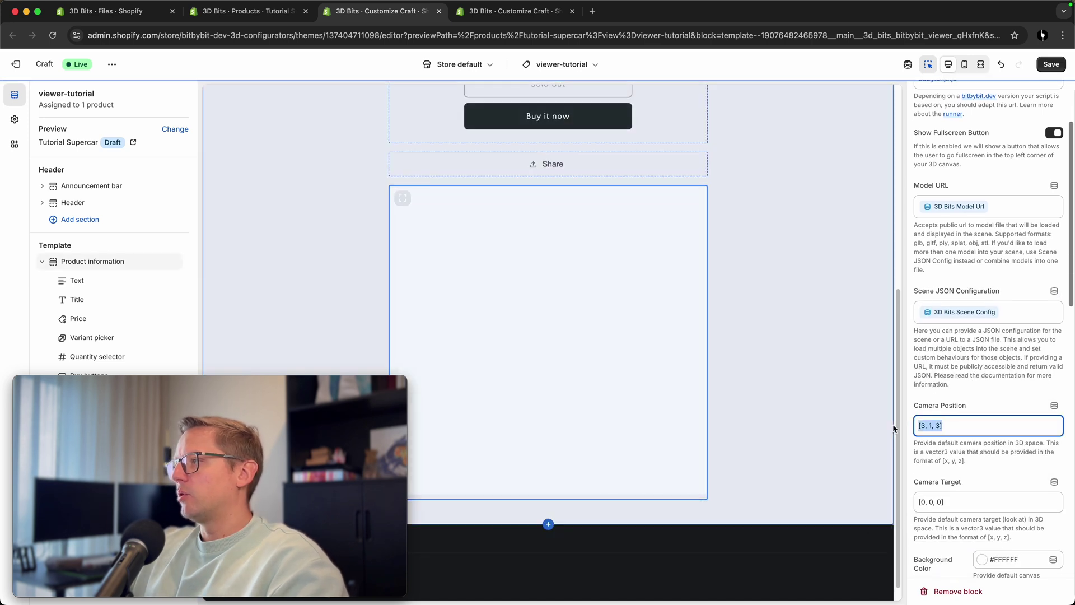
key("BackSpace")
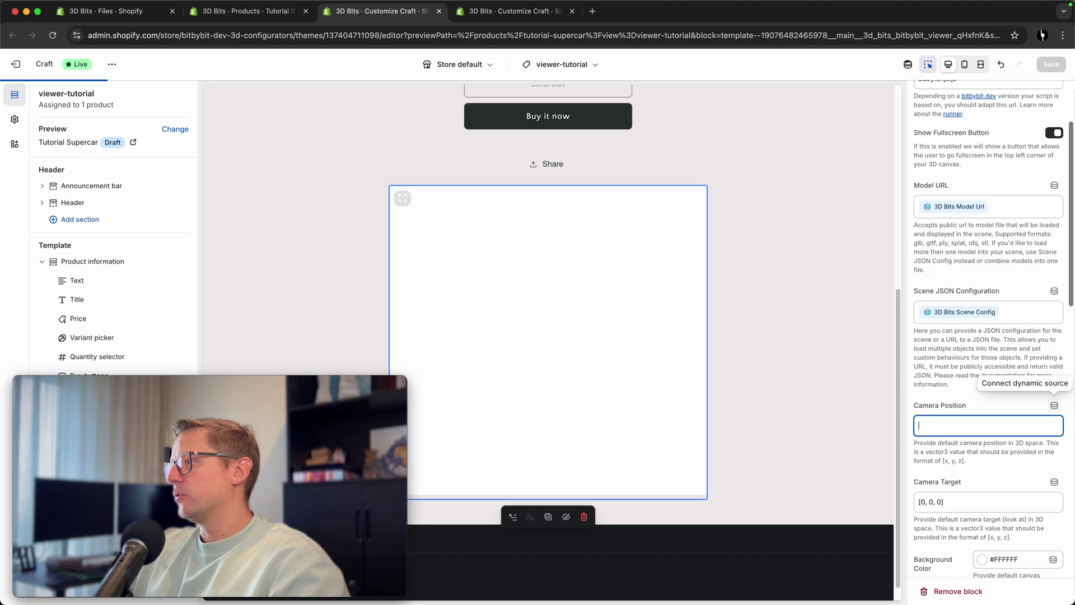
key("Tab")
key("BackSpace")
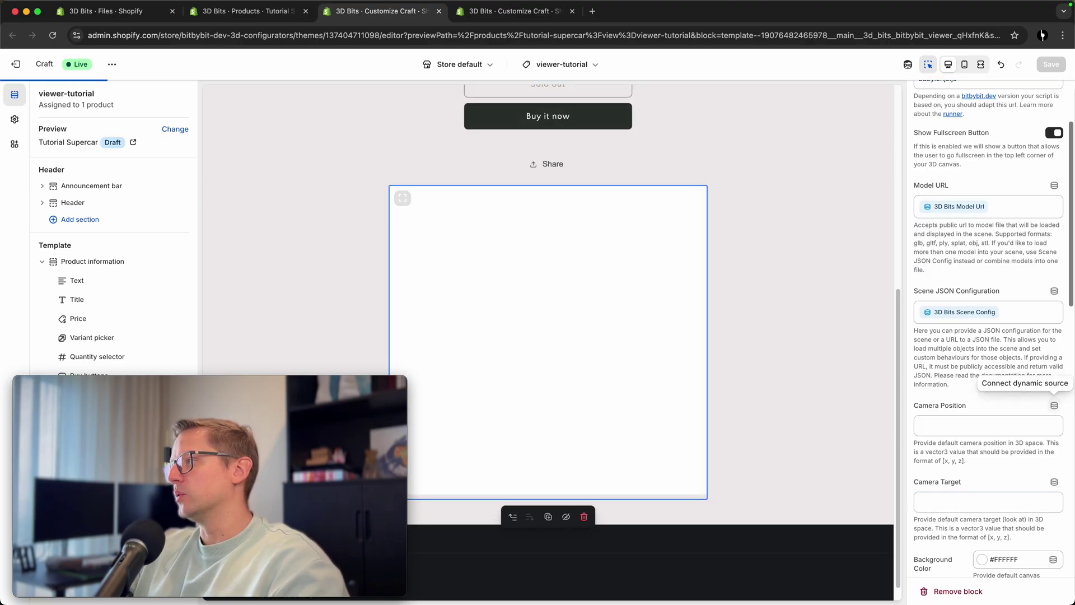
left_click(1054, 405)
scroll(958, 493, "down", 5)
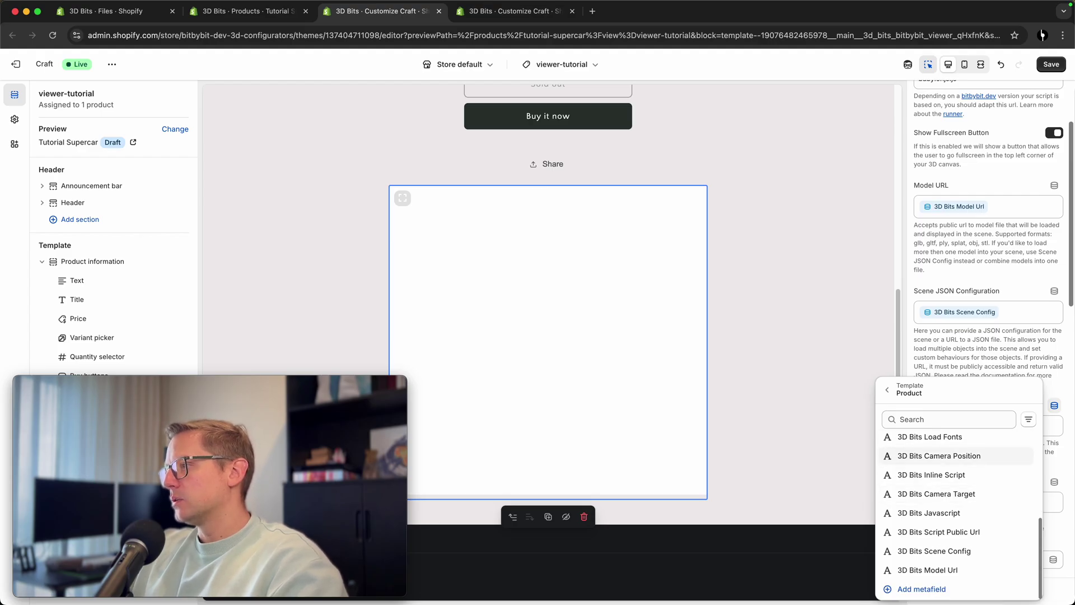
left_click(939, 455)
- Connect the viewer block's Camera Target setting to the product's 3D Bits Camera Target metafield
left_click(1054, 484)
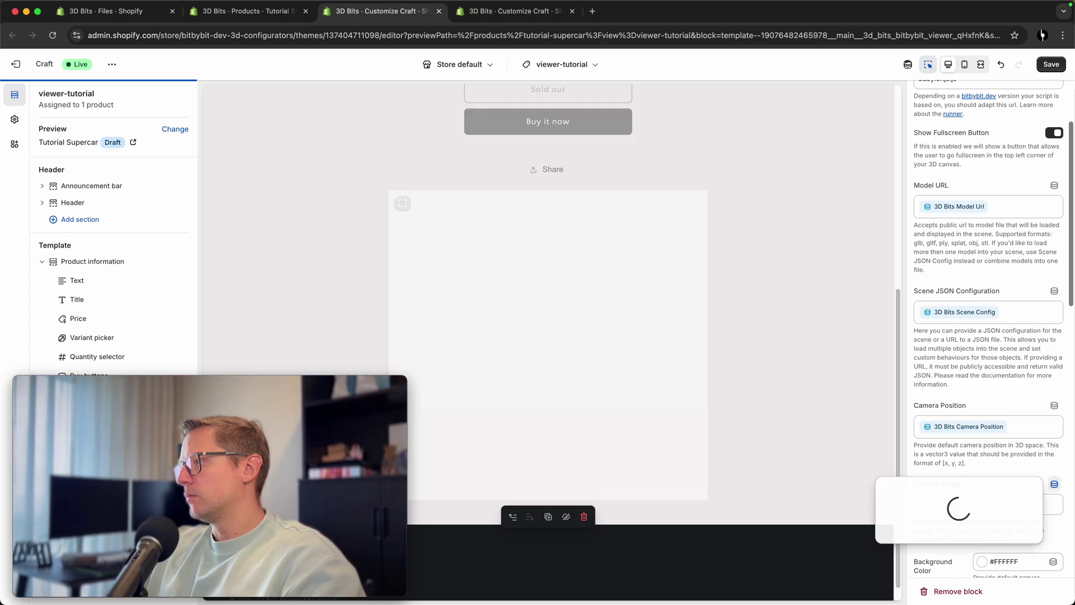
scroll(958, 504, "down", 10)
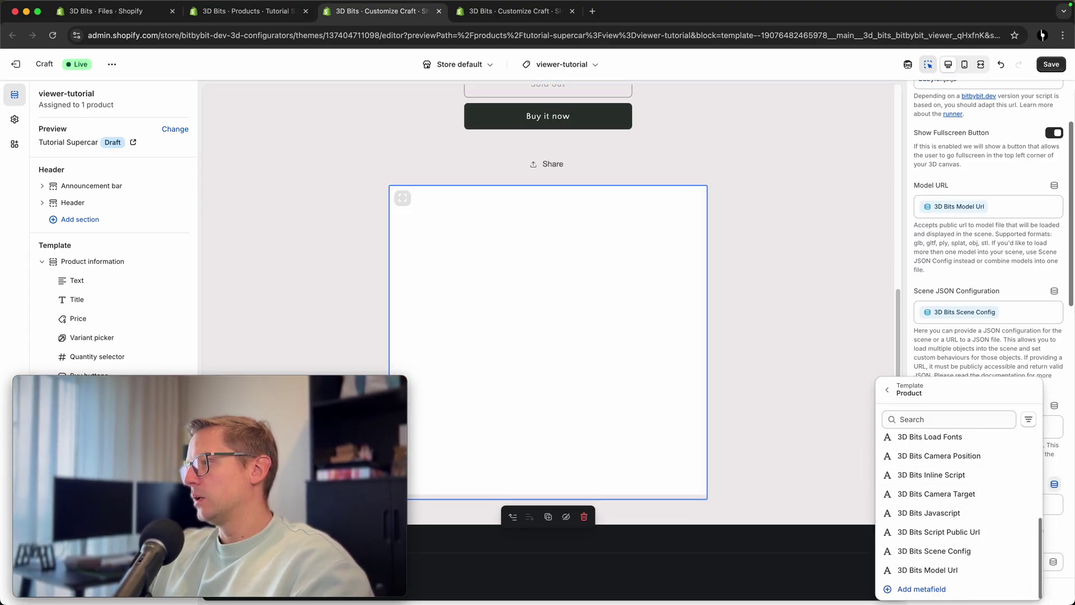
left_click(931, 493)
- Connect the Background Color setting to the 3D Bits Background Color metafield and turn off Show Spinner
scroll(952, 448, "down", 3)
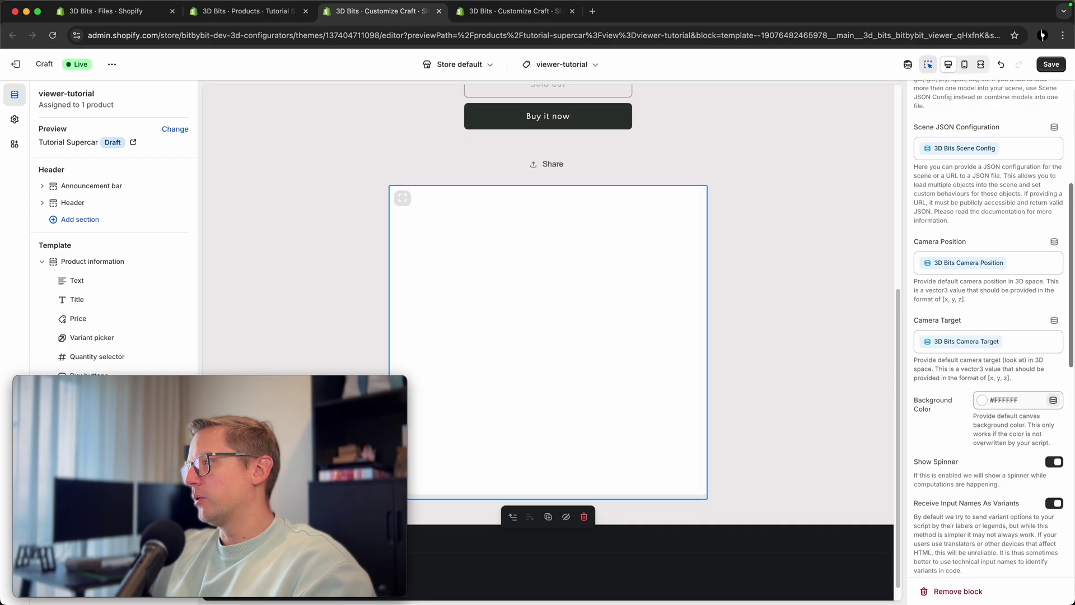
left_click(1053, 400)
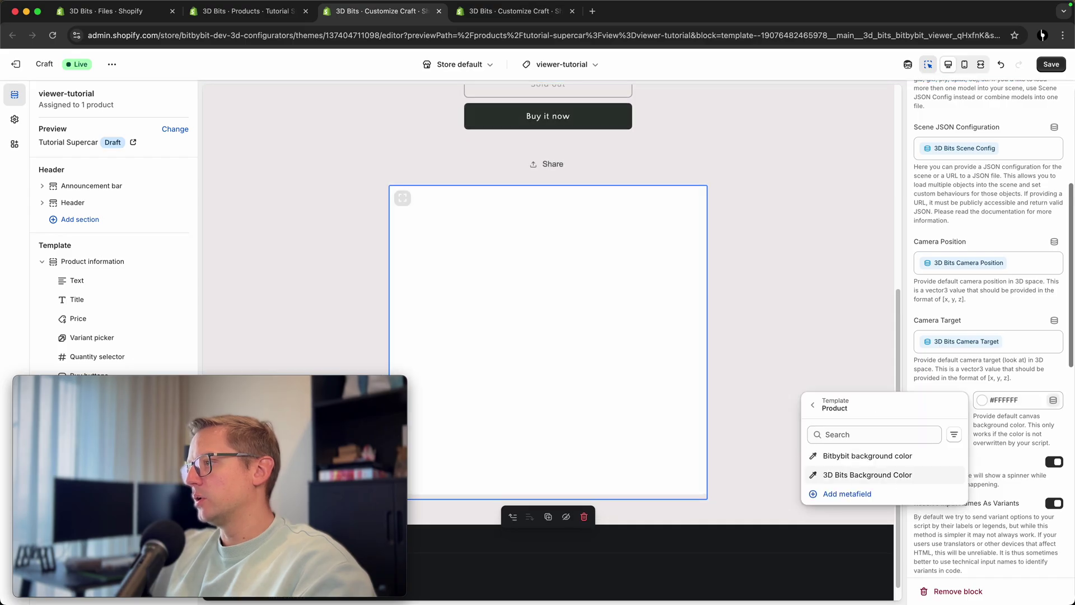
left_click(867, 474)
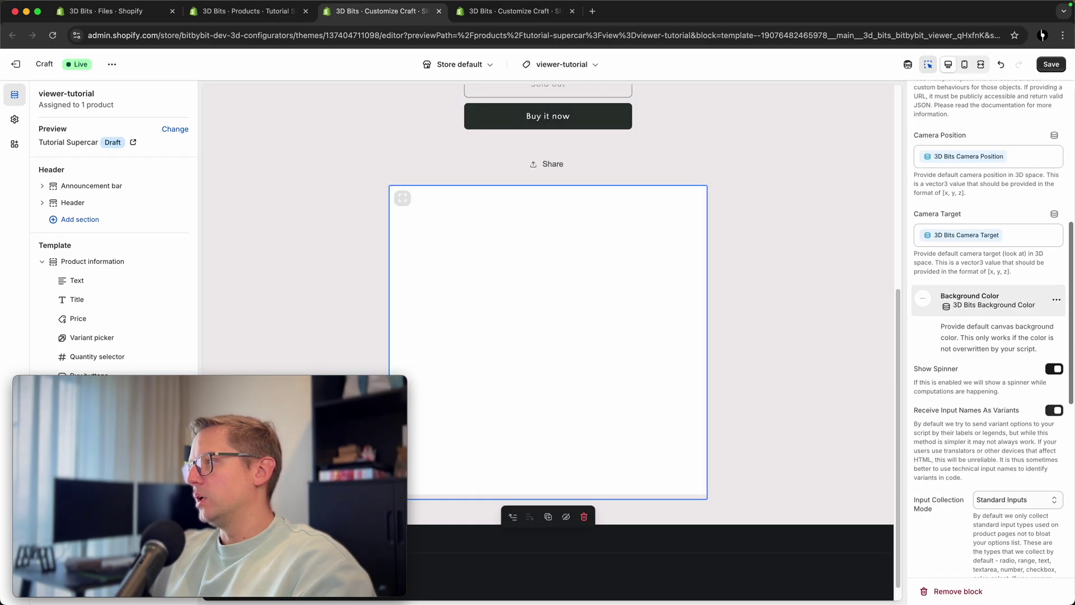
left_click(1054, 369)
- Examine the Receive Input Names As Variants setting and the Input Collection Mode options with their descriptions
scroll(1054, 369, "down", 1)
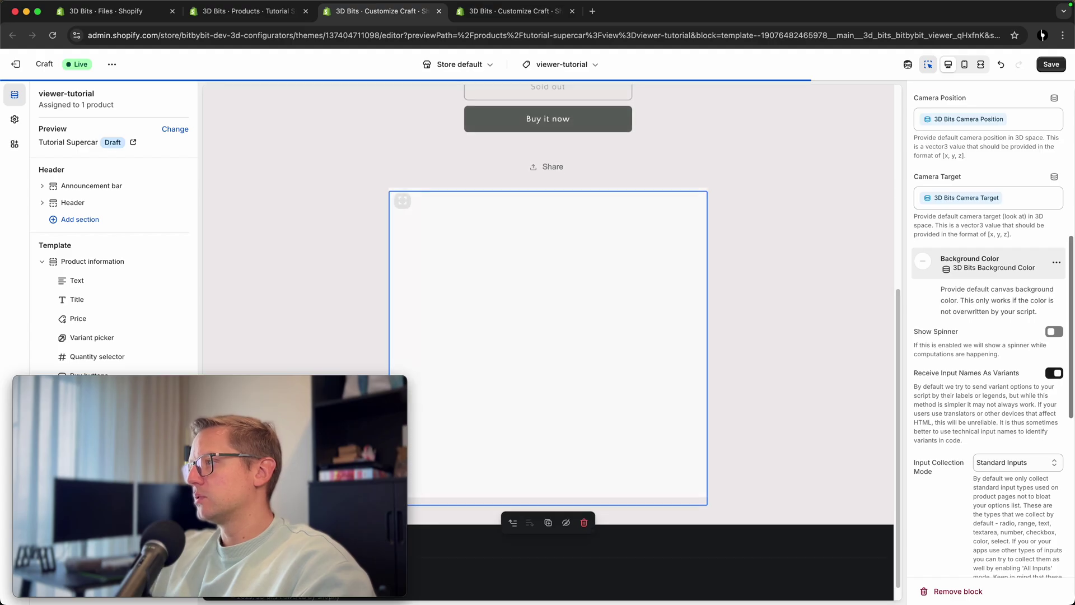
scroll(989, 336, "down", 1)
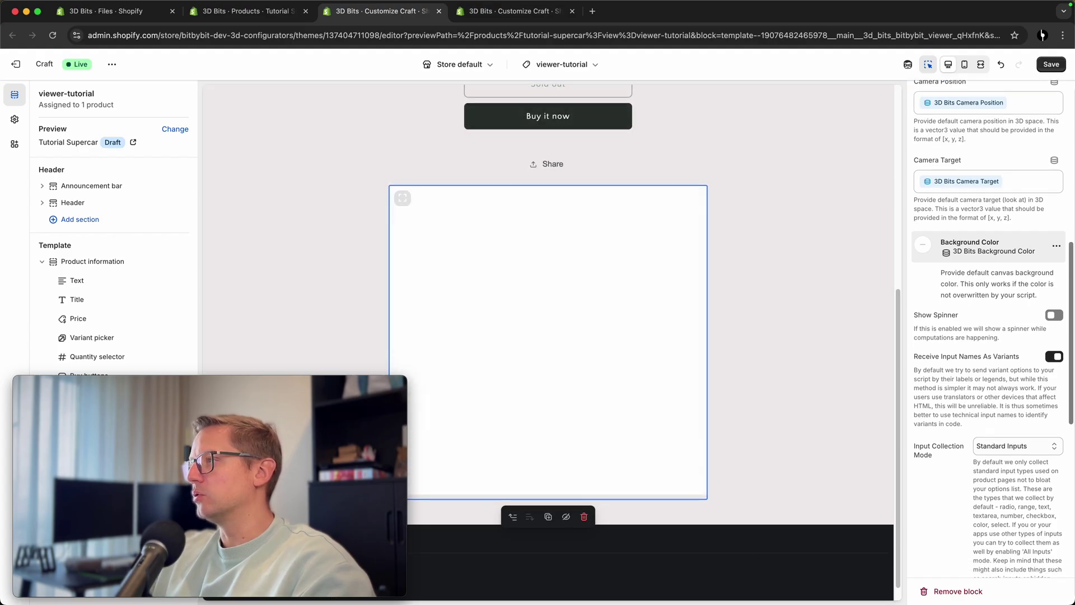
scroll(989, 336, "down", 1)
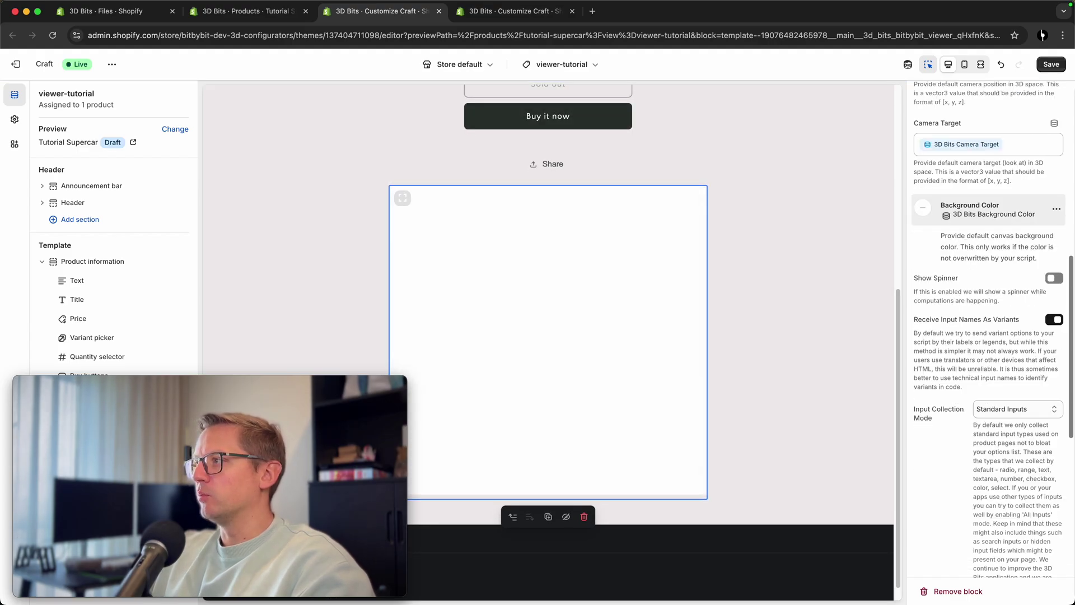
scroll(988, 336, "down", 2)
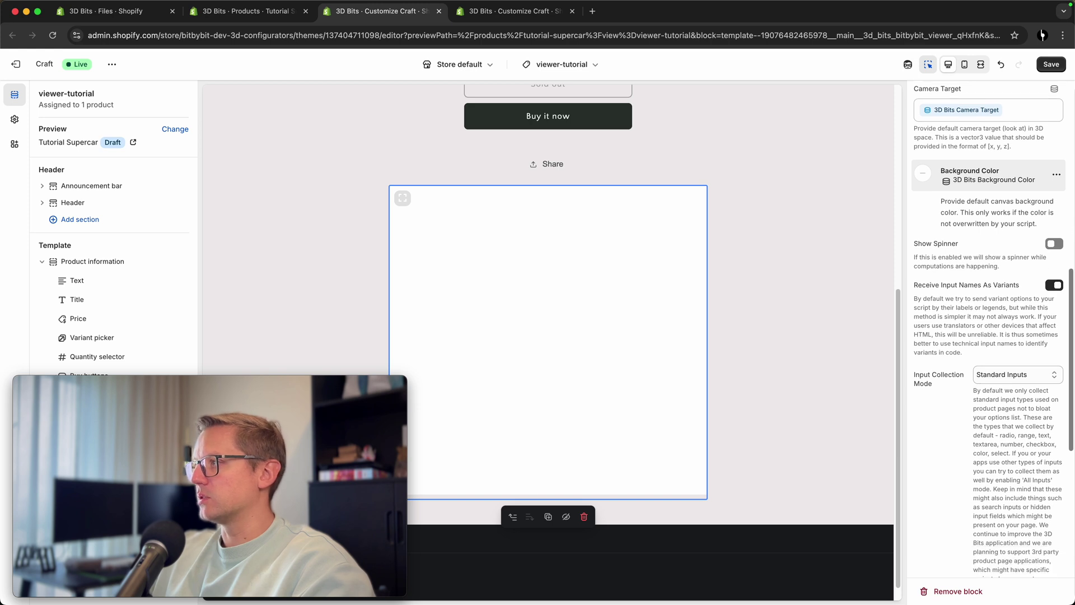
scroll(1013, 336, "down", 1)
left_click(1014, 306)
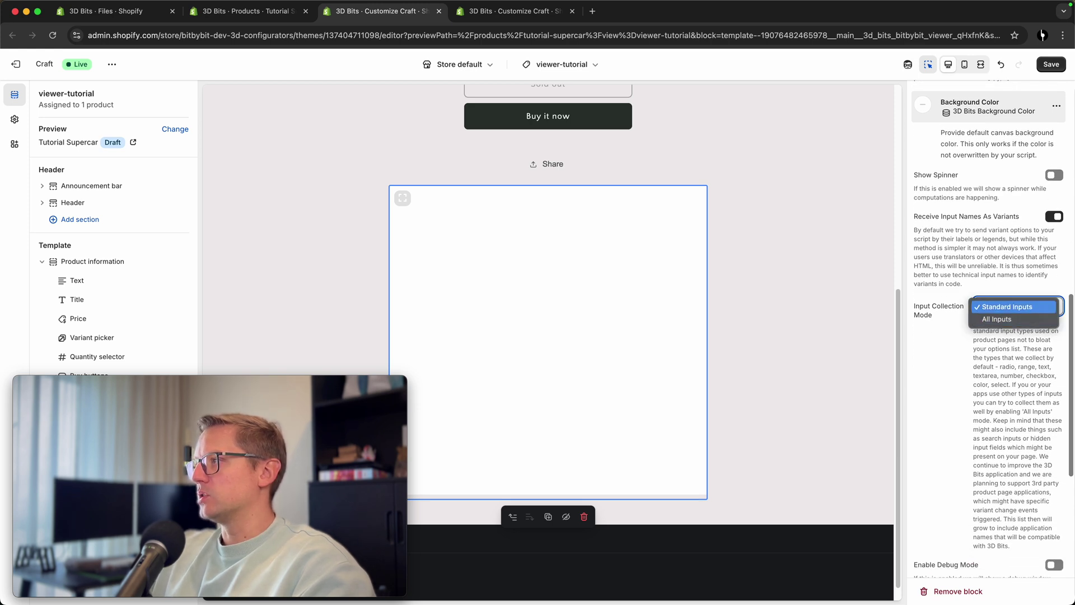
key("Escape")
scroll(989, 336, "down", 5)
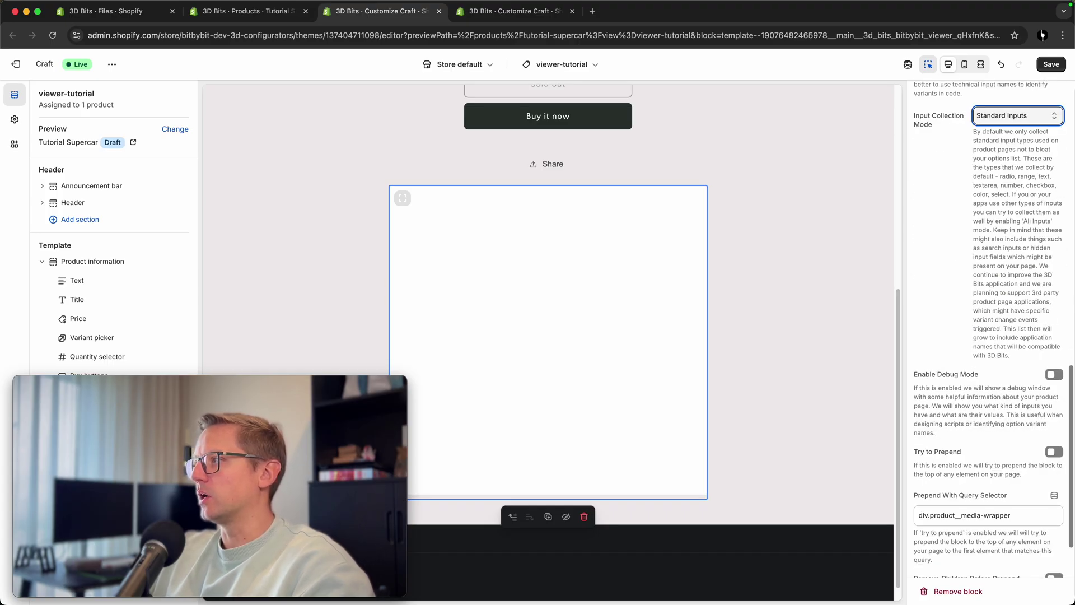
scroll(1008, 224, "down", 1)
left_click_drag(978, 143, 998, 179)
left_click(1042, 232)
left_click(998, 179)
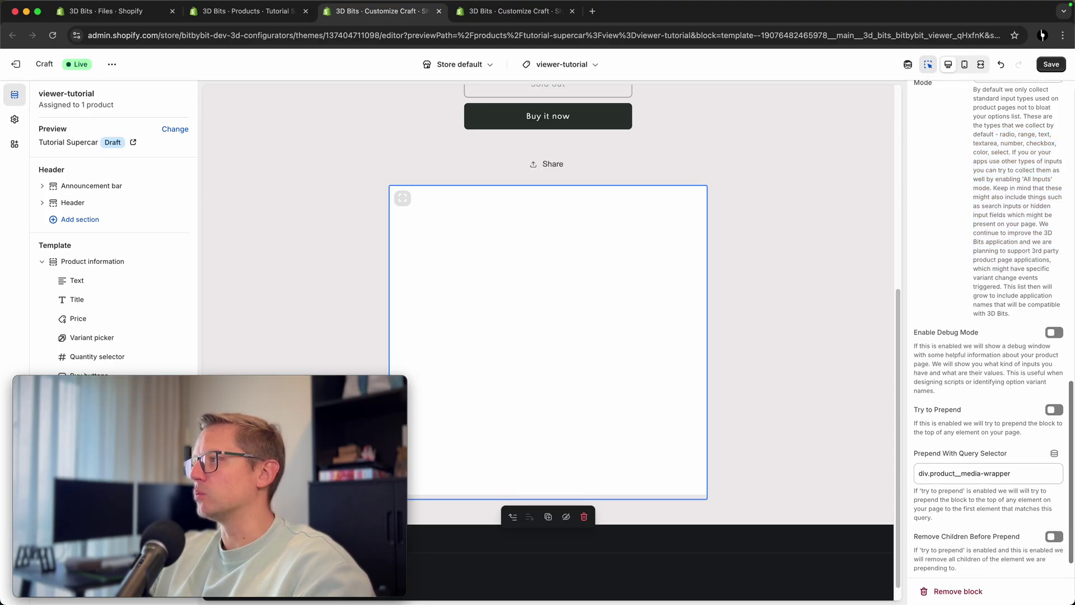
- Turn on Enable Debug Mode for the viewer block and save the viewer-tutorial template
scroll(1002, 224, "down", 1)
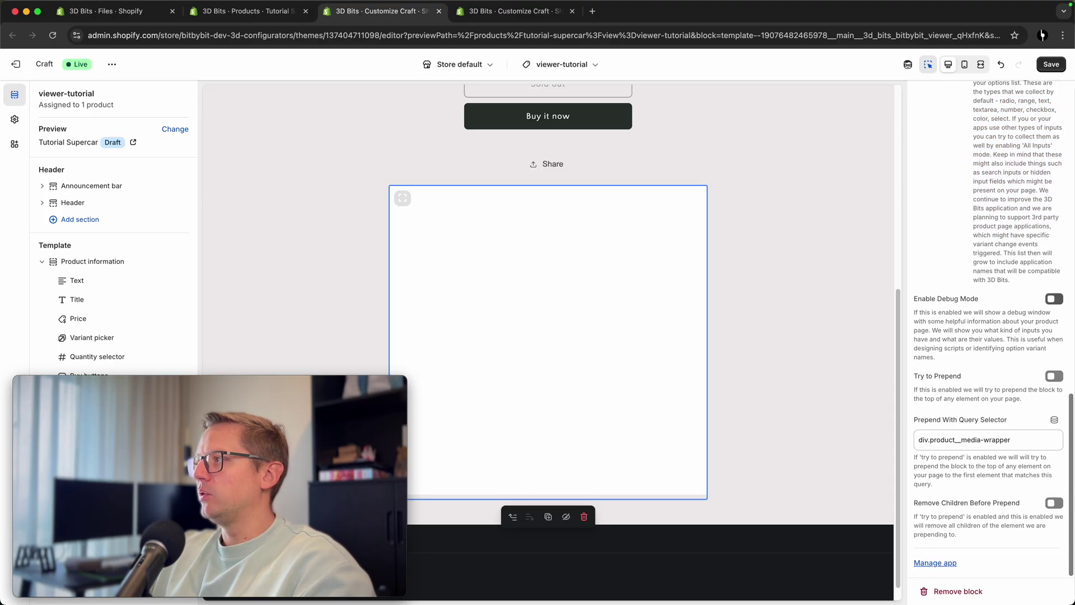
left_click(1054, 299)
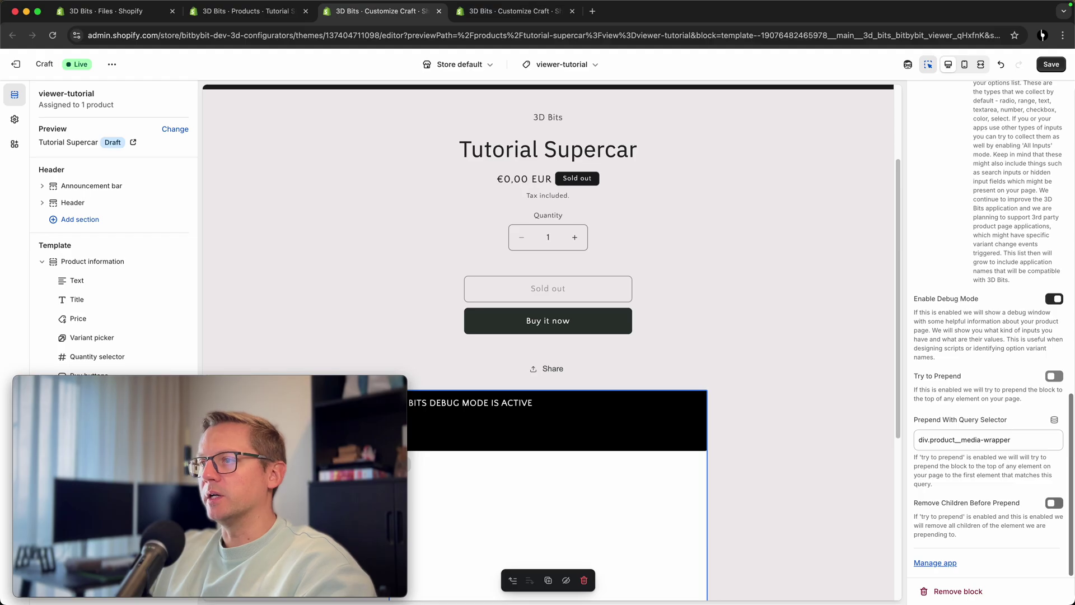
key("super+s")
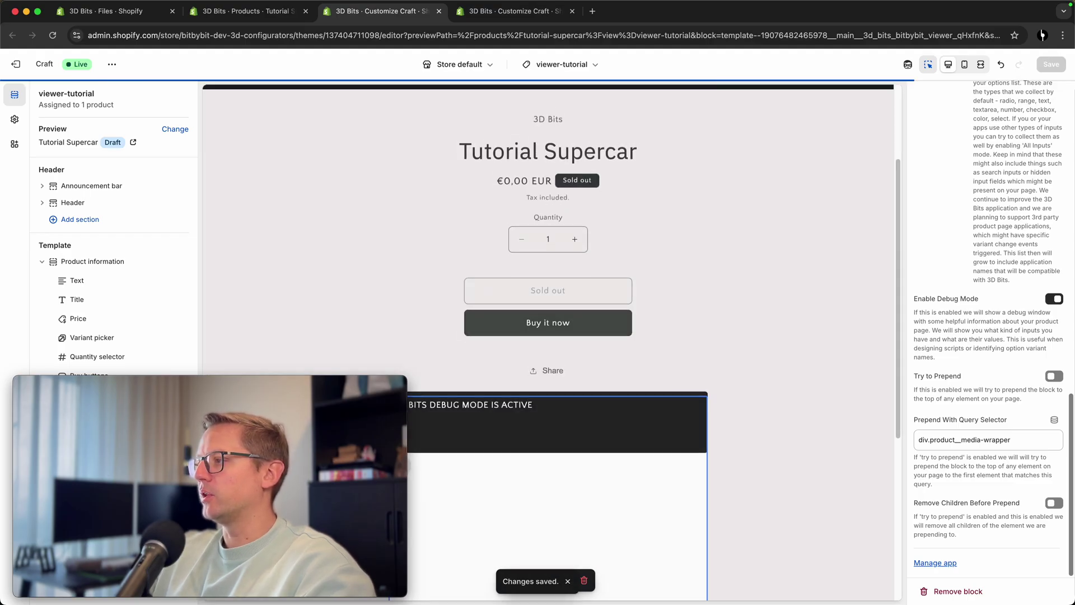
- Add the existing car-red JPG image to the Tutorial Supercar product's media and save the product
key("ctrl+shift+Tab")
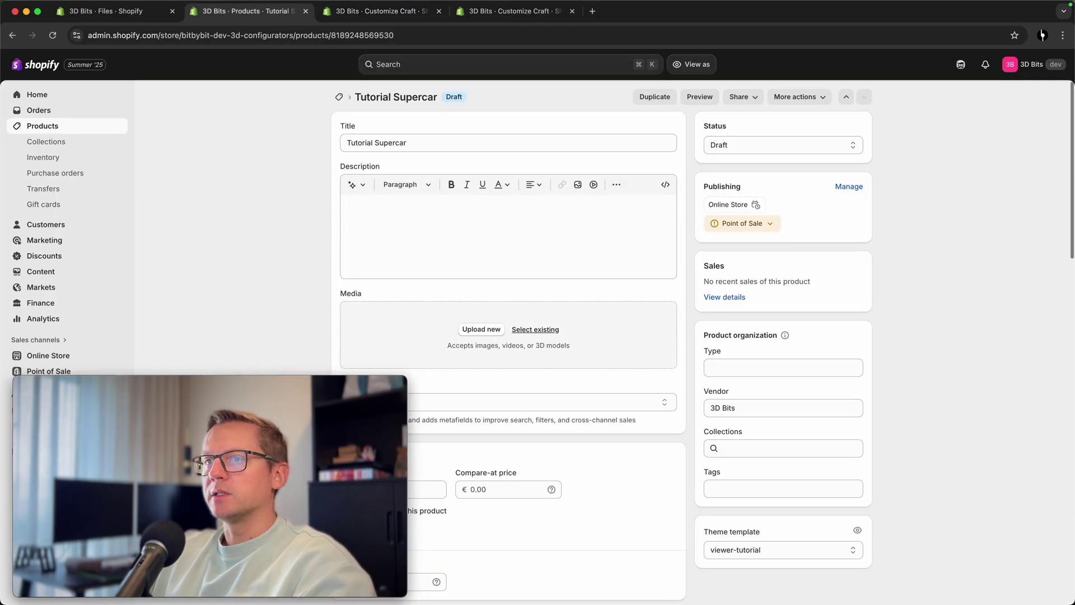
left_click(535, 330)
left_click(759, 316)
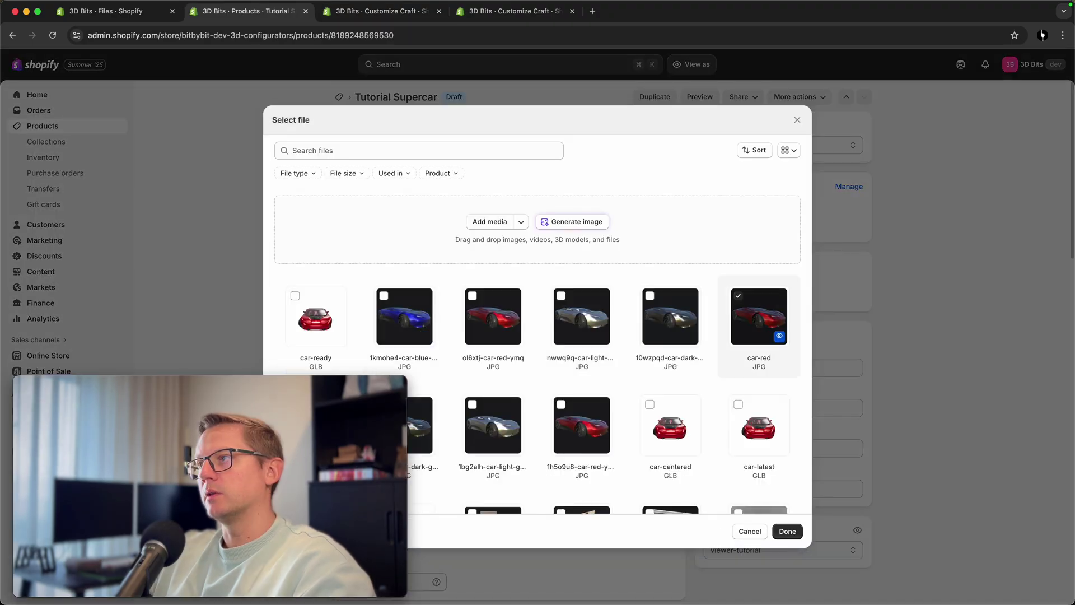
left_click(788, 531)
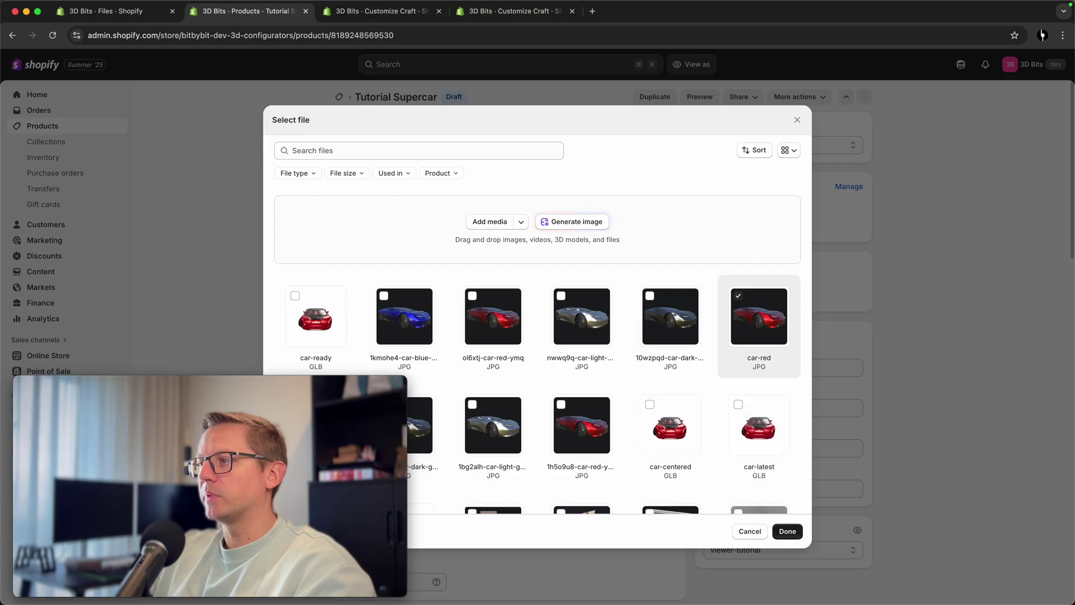
scroll(395, 336, "down", 1)
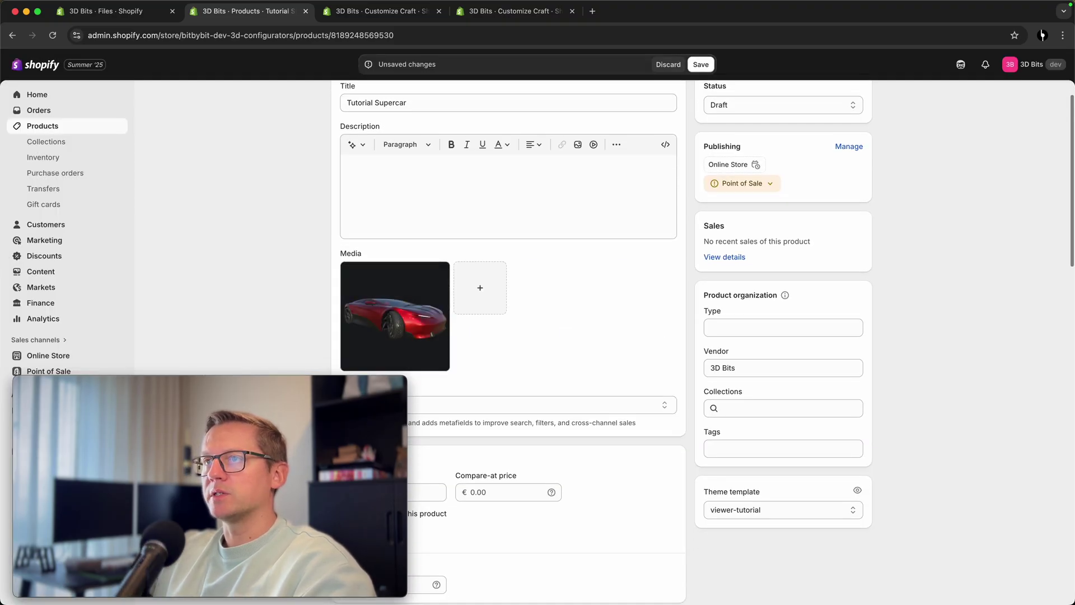
scroll(508, 336, "down", 1)
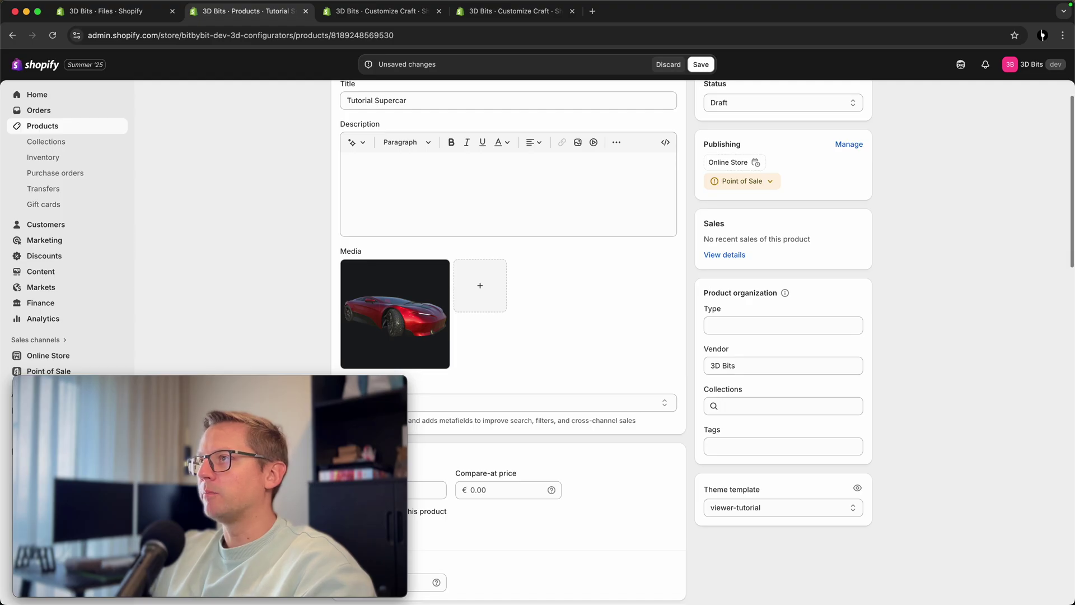
key("super+s")
- Close both open theme editor tabs and reopen the viewer-tutorial template from the Tutorial Supercar product to check its preview
left_click(439, 11)
left_click(386, 11)
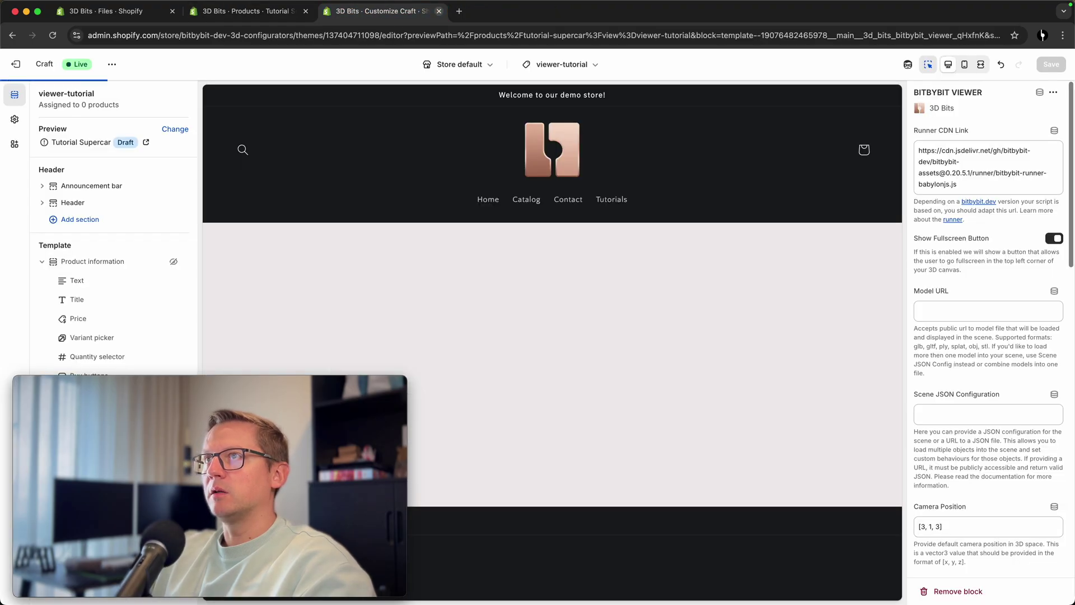
key("super+w")
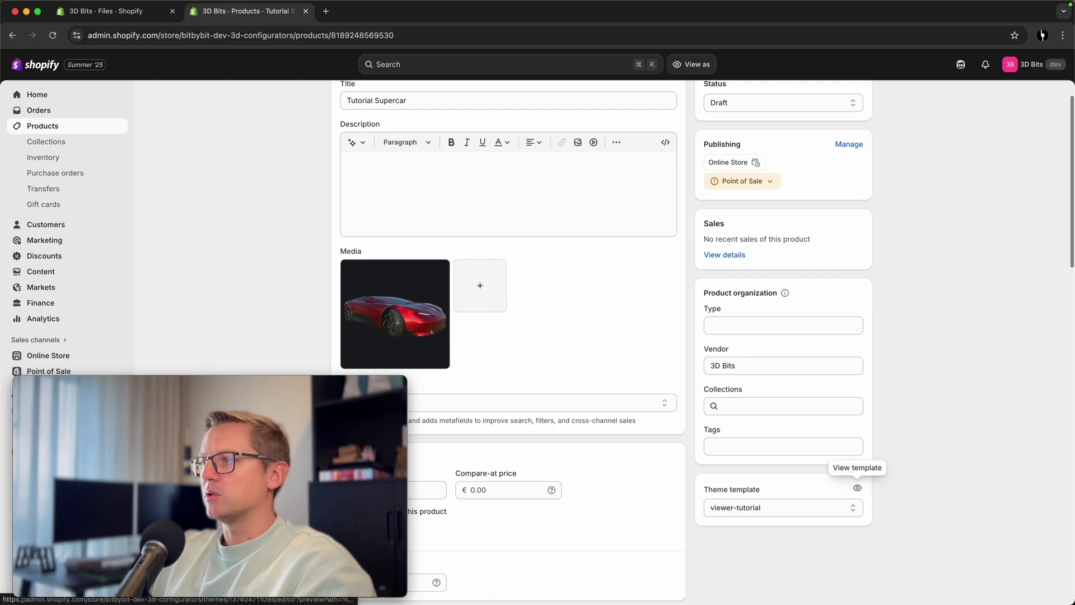
left_click(858, 488)
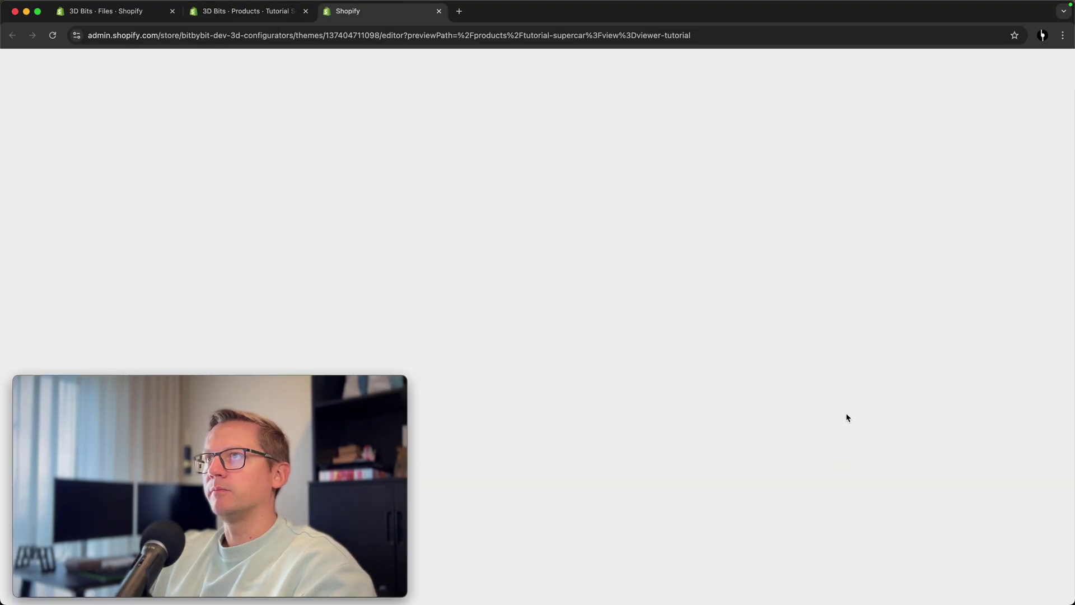
scroll(883, 392, "down", 2)
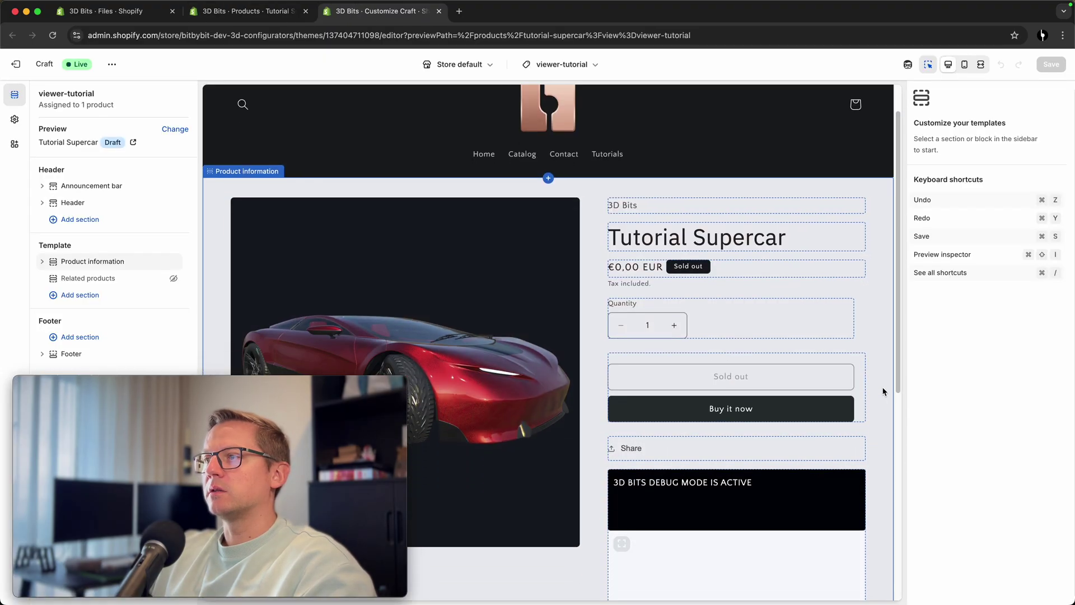
scroll(884, 392, "down", 1)
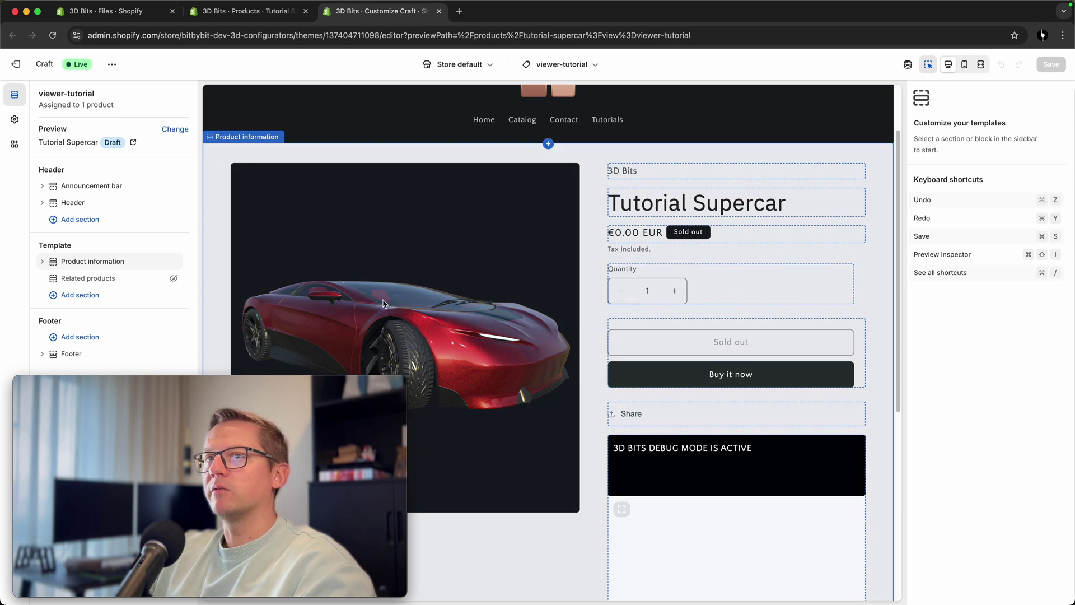
- In the BITBYBIT VIEWER block under Product information, turn on Try to Prepend and Remove Children Before Prepend
left_click(42, 261)
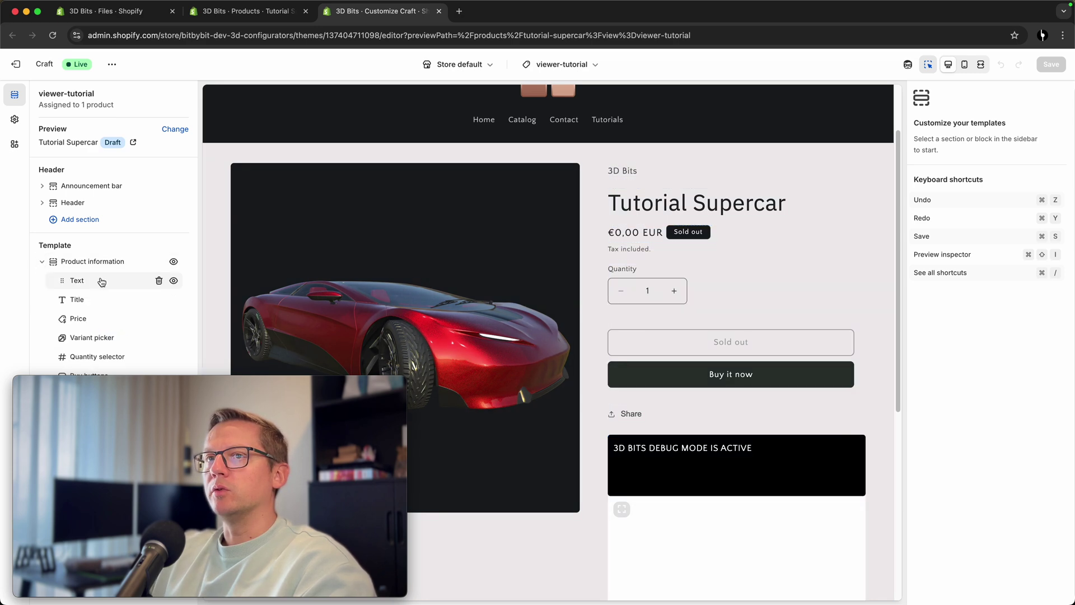
mouse_move(175, 383)
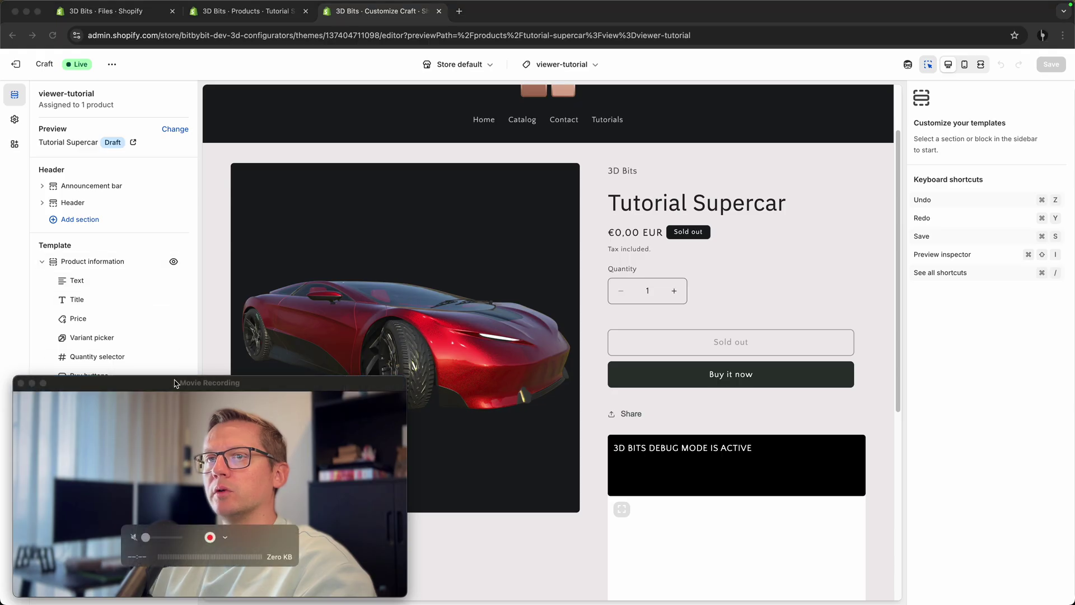
left_click_drag(175, 383, 275, 387)
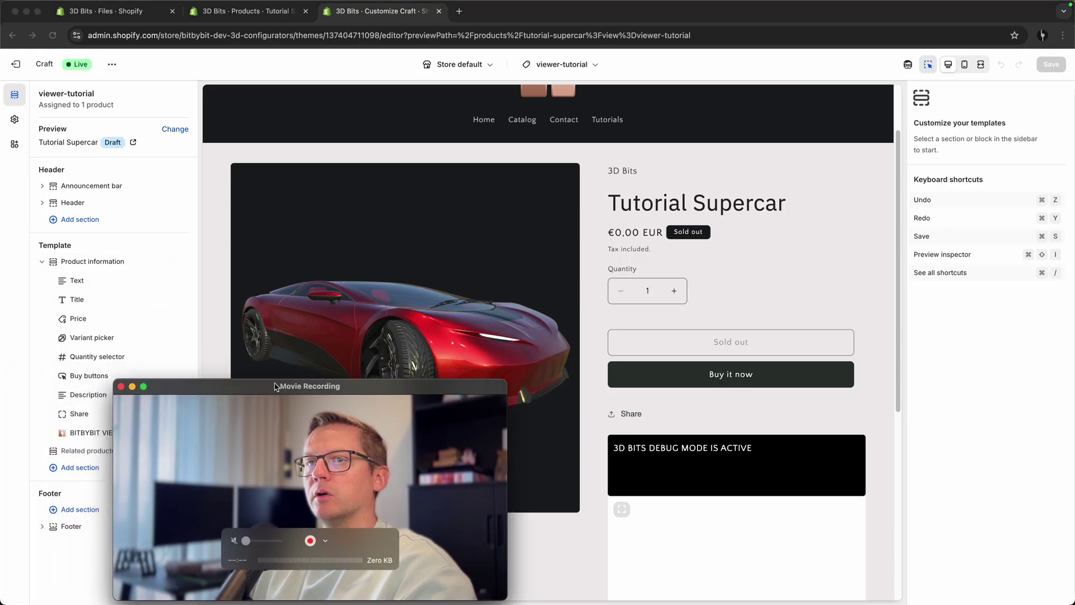
left_click(92, 440)
left_click_drag(244, 389, 153, 376)
scroll(958, 246, "down", 7)
scroll(971, 252, "down", 10)
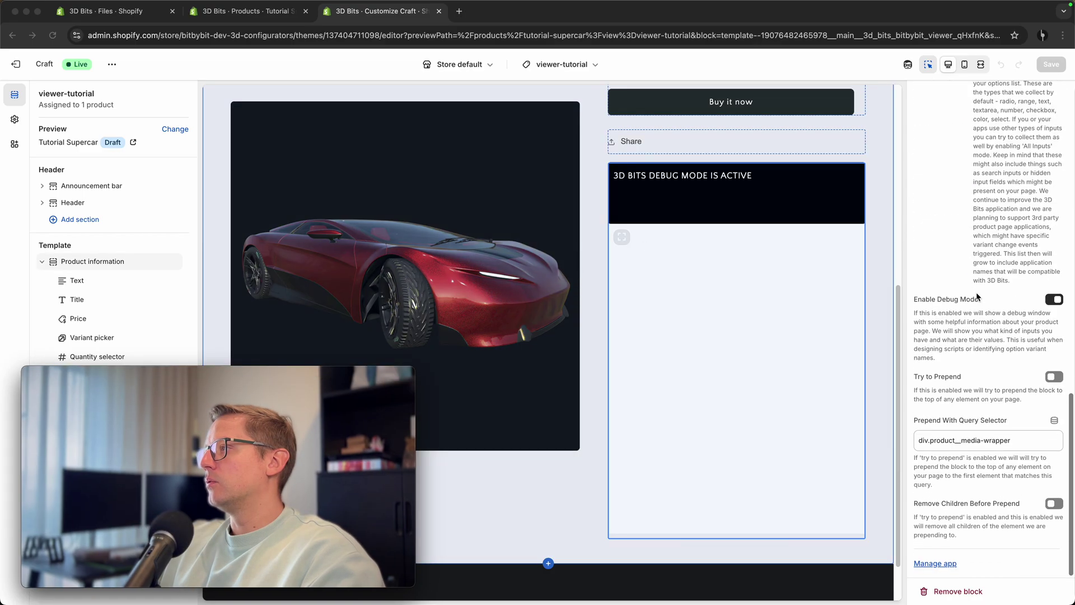
left_click(952, 379)
left_click(1046, 379)
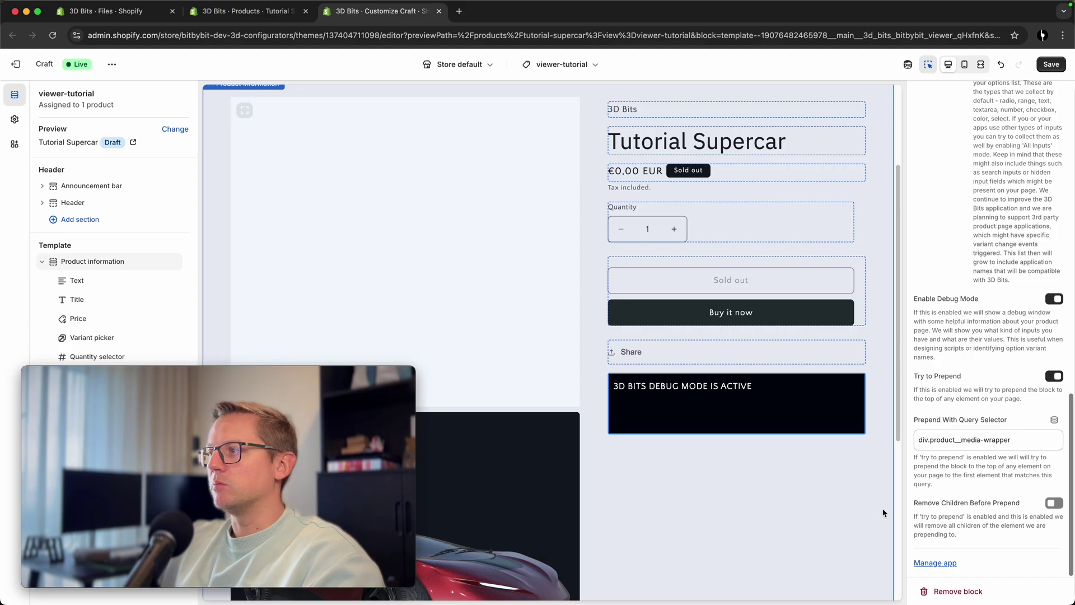
left_click(1051, 503)
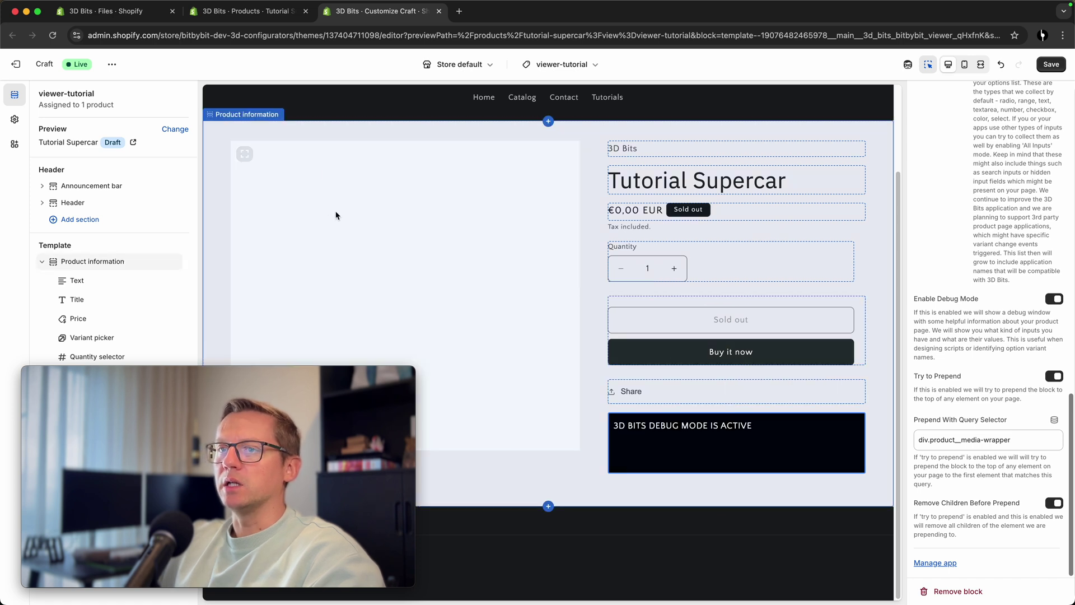
triple_click(933, 439)
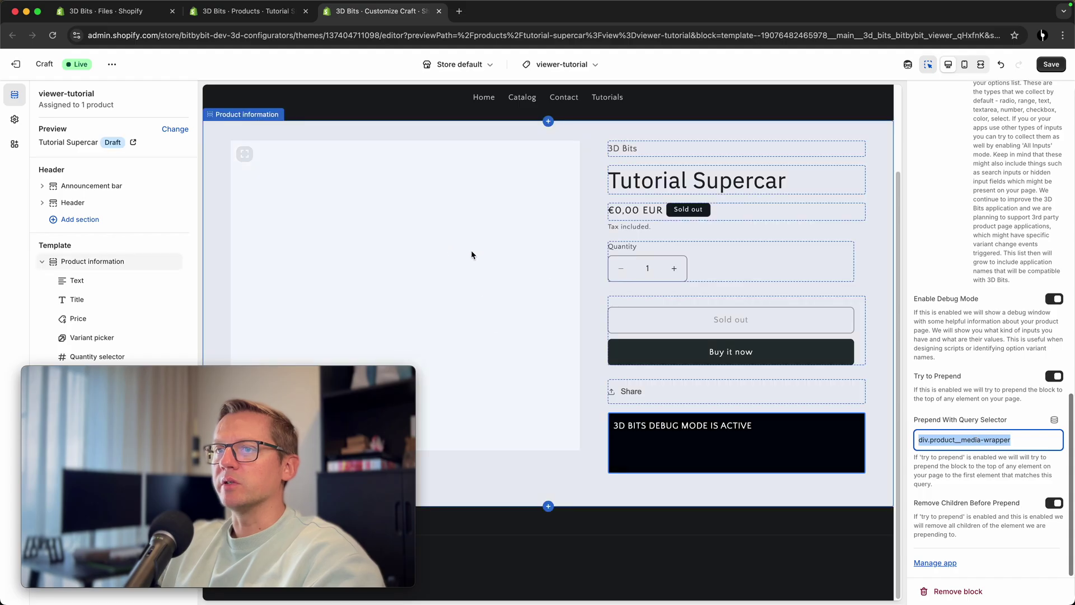
left_click(1010, 440)
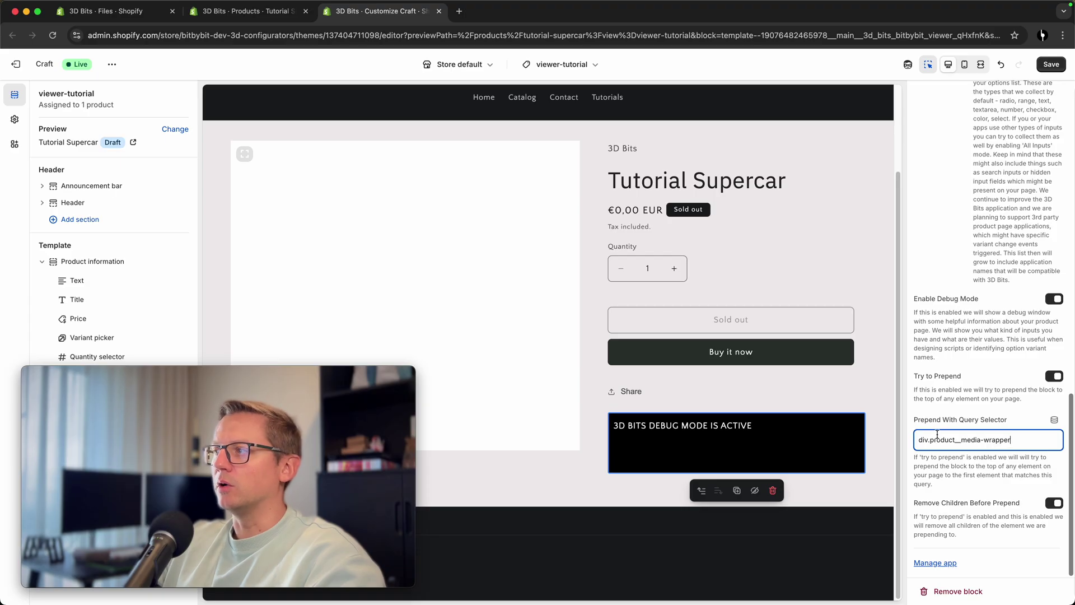
left_click_drag(943, 439, 1005, 440)
left_click(1018, 440)
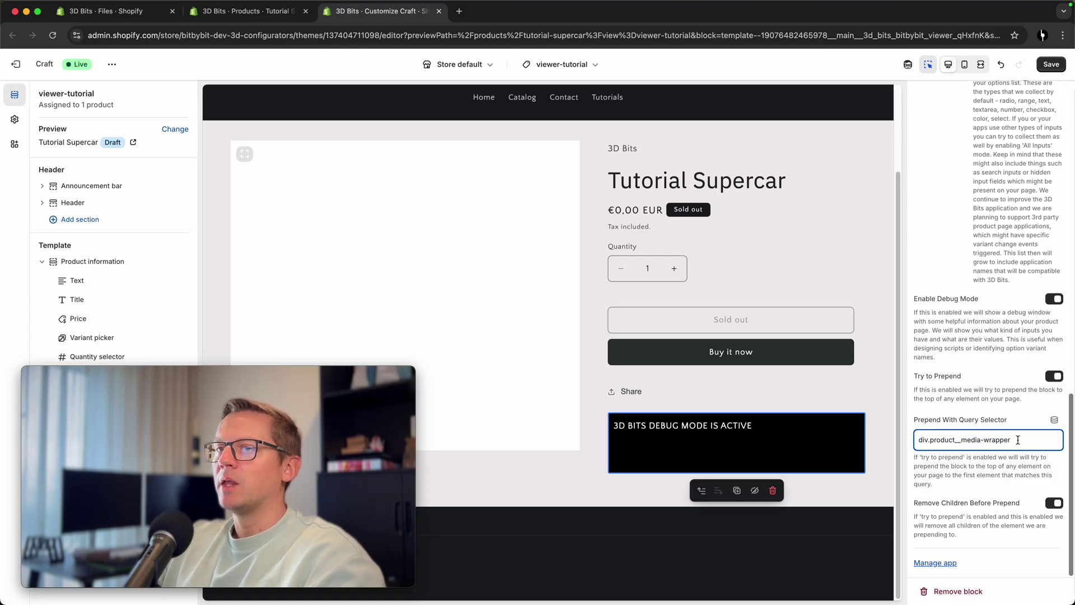
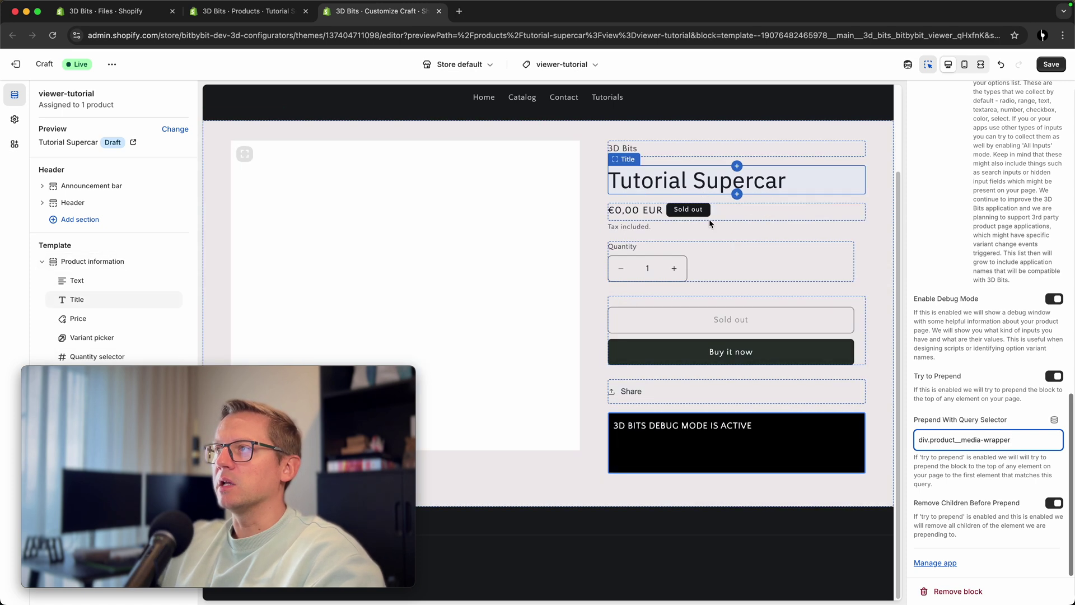
- Move the BITBYBIT VIEWER block above Share, then back below it in Product information
left_click_drag(98, 370, 226, 372)
left_click(51, 438)
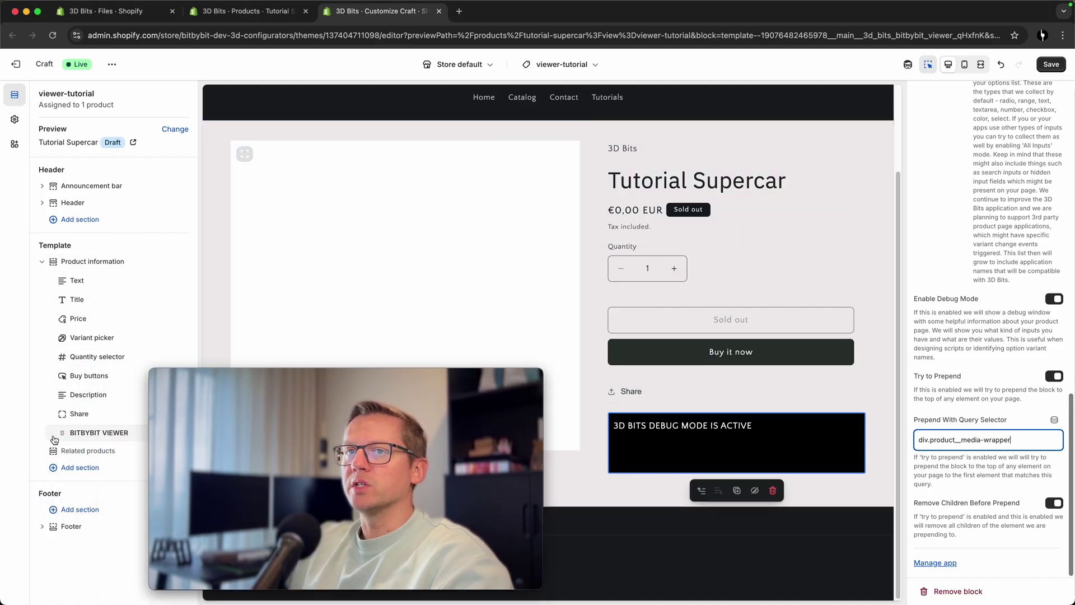
left_click_drag(62, 436, 63, 413)
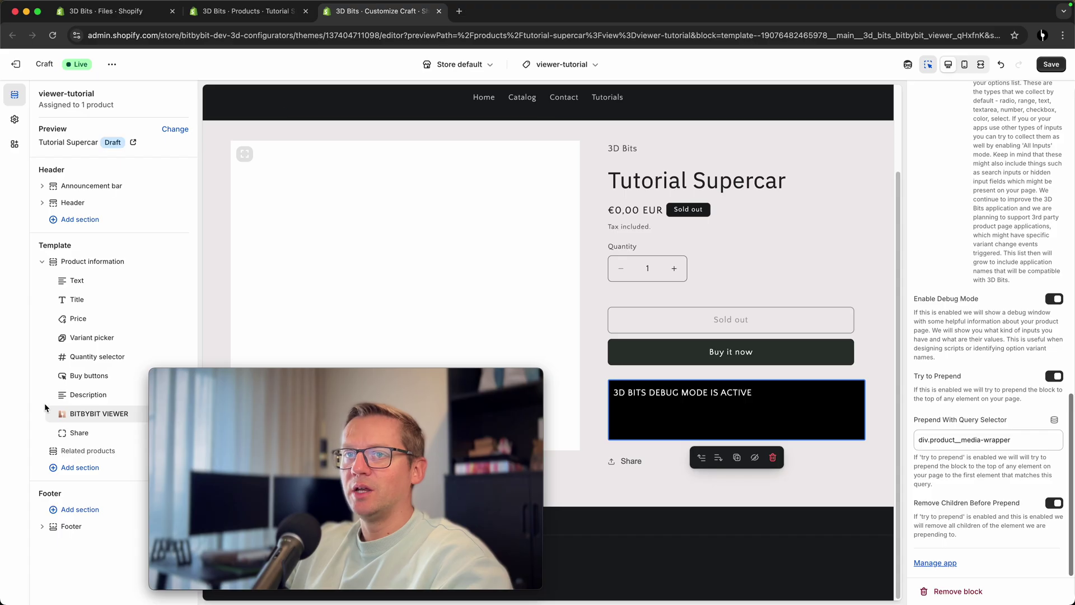
left_click_drag(47, 407, 47, 434)
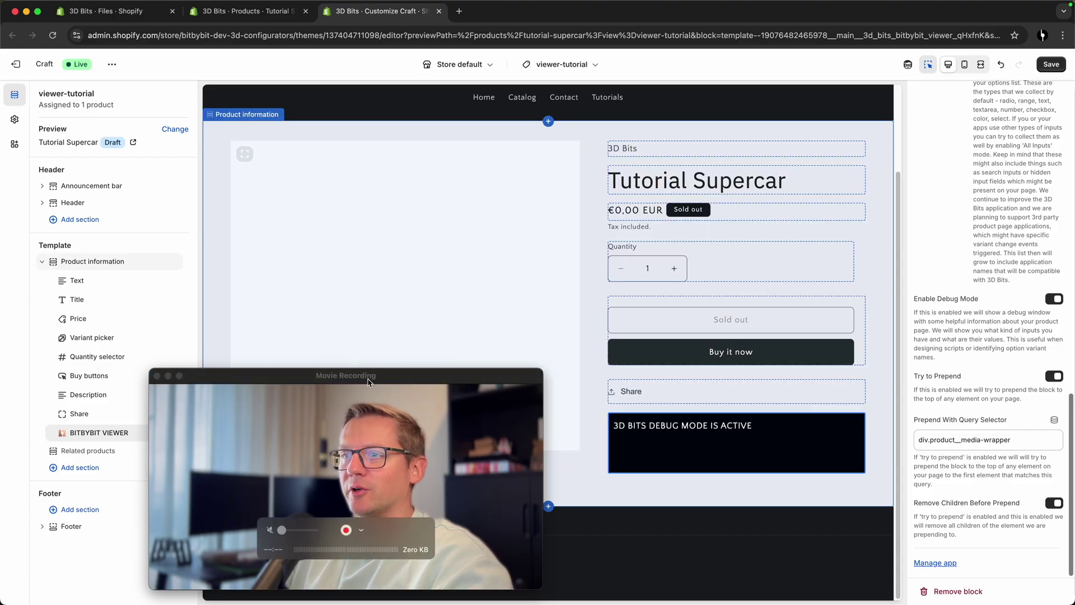
- Save the viewer-tutorial template
left_click(339, 378)
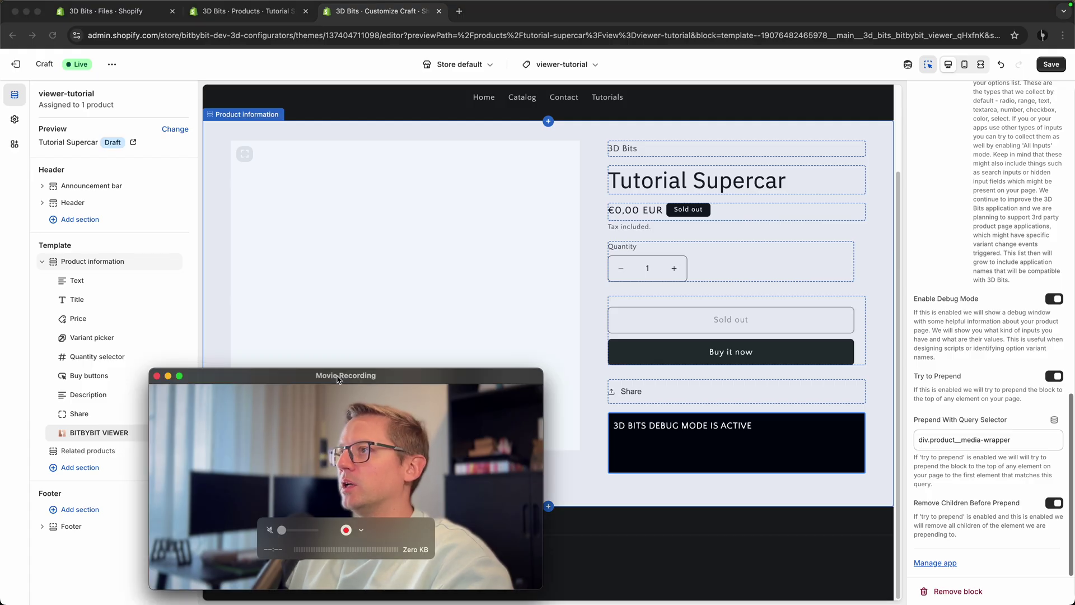
left_click(1055, 68)
left_click(1055, 67)
left_click_drag(351, 382, 873, 385)
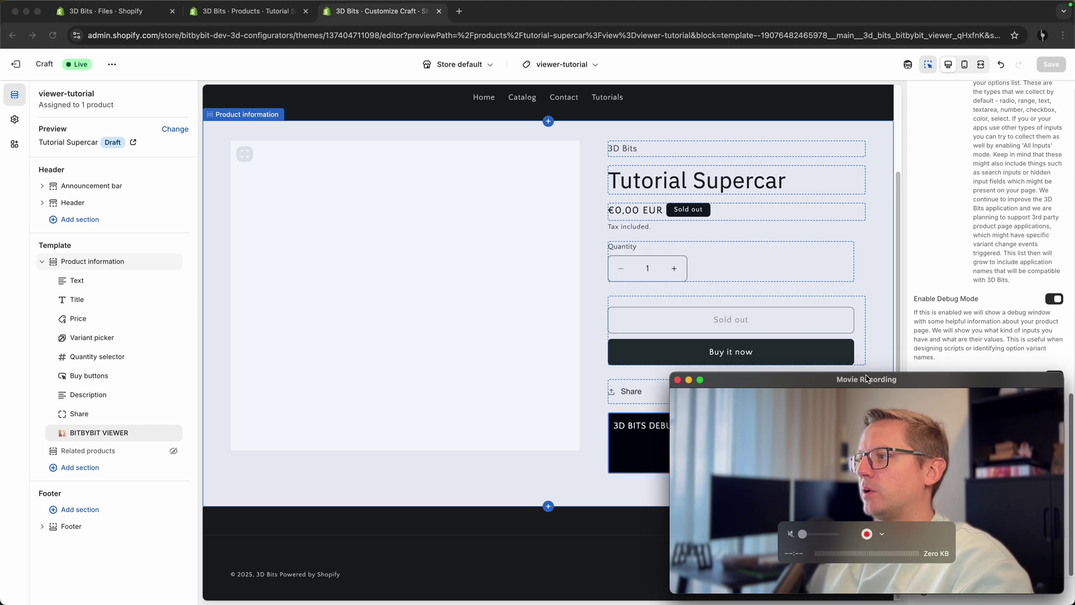
- Open the 3D Bits app's Viewer Editor in the Shopify admin and add a new model entry
left_click(119, 13)
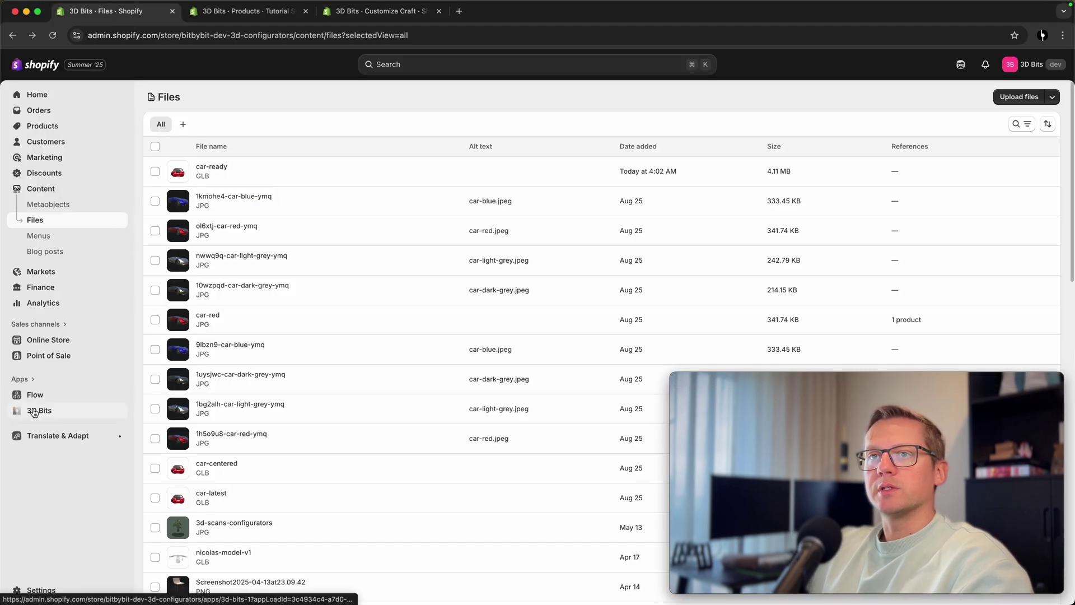
left_click(39, 411)
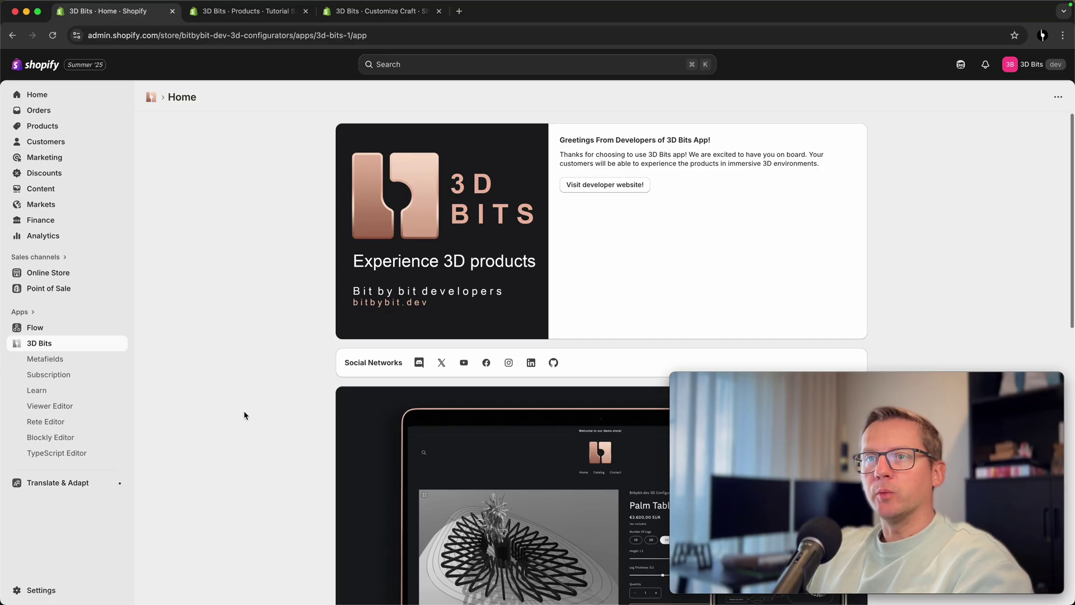
left_click(60, 409)
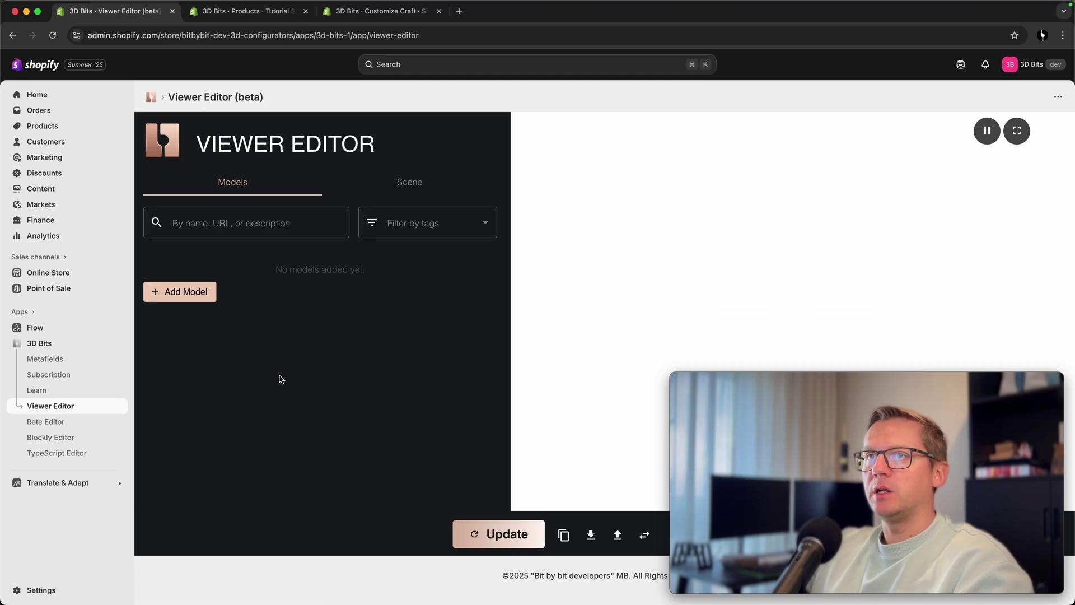
left_click(192, 293)
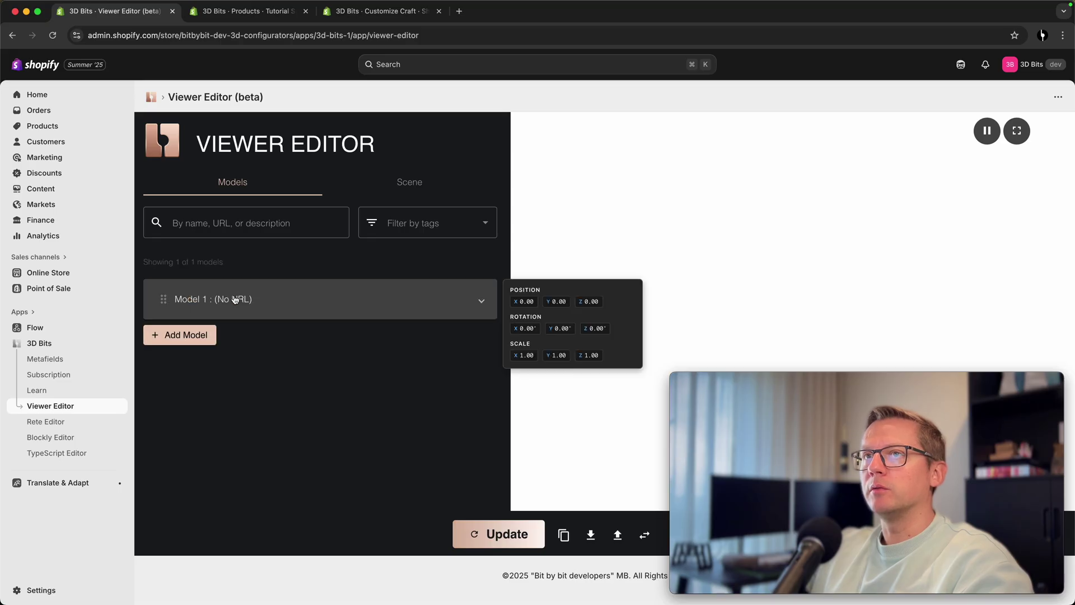
- Open the store's content Files in a separate browser tab and copy the link of the car-ready GLB file
left_click(52, 192, "super")
left_click(246, 11)
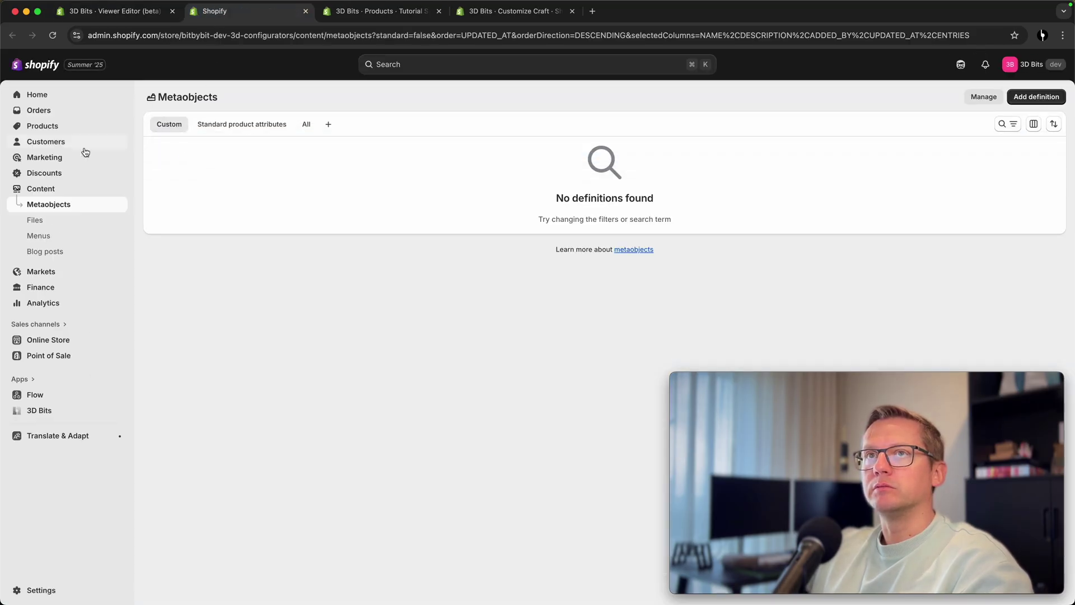
left_click(36, 221)
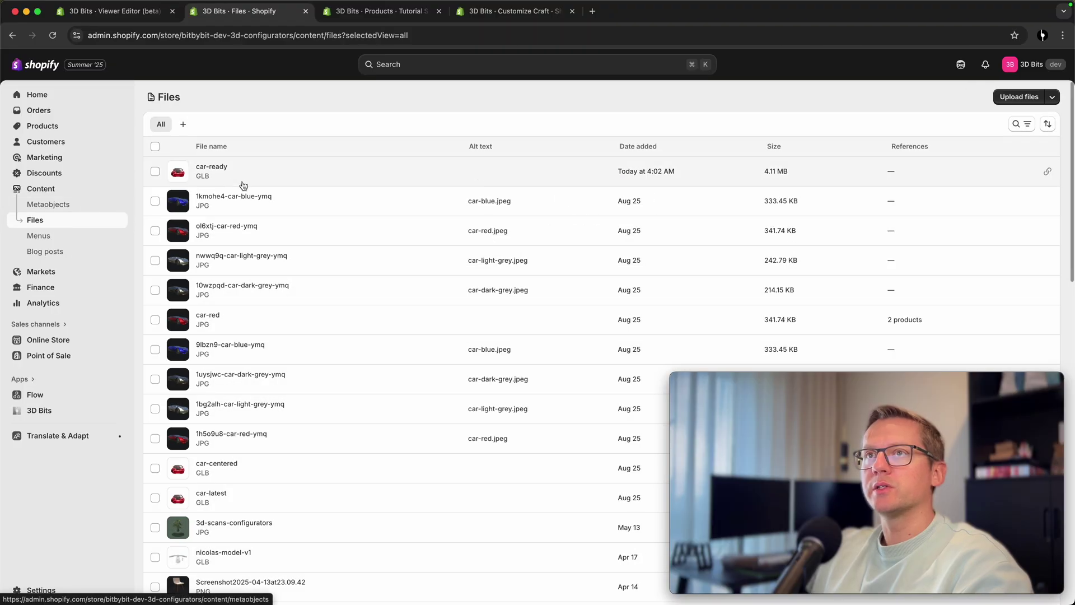
left_click(1047, 173)
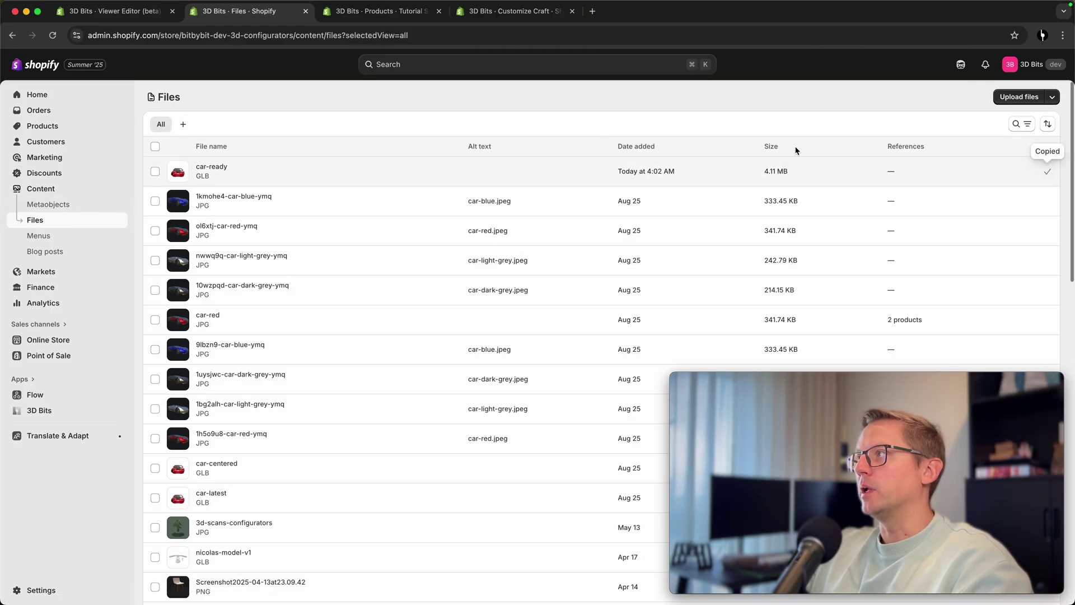
- In the Viewer Editor, paste the copied car-ready.glb link as Model 1's URL, name the model Car, and update the preview
left_click(112, 11)
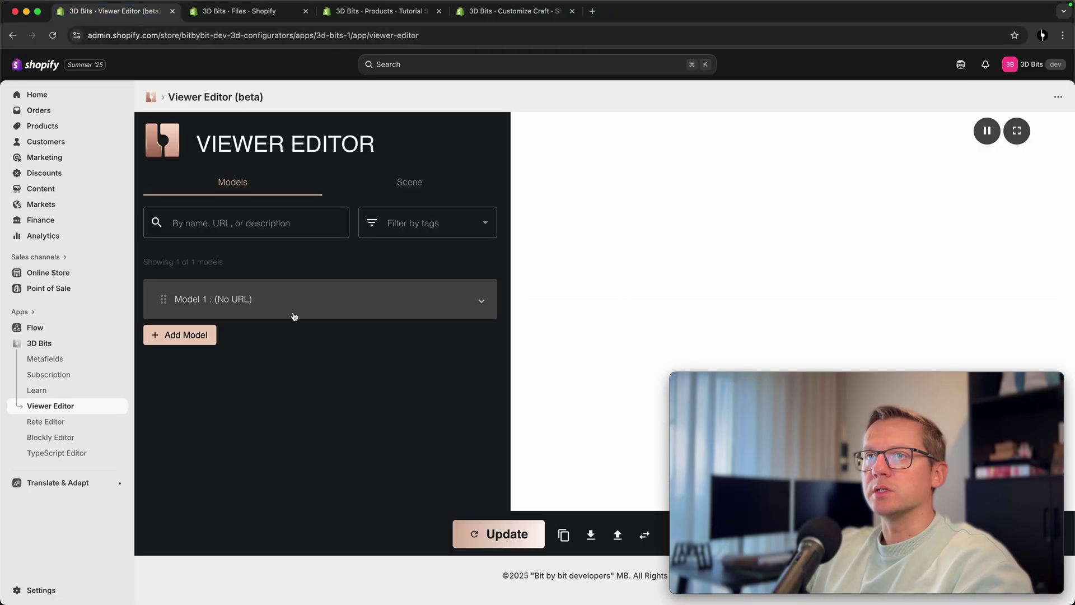
left_click(289, 313)
left_click(261, 335)
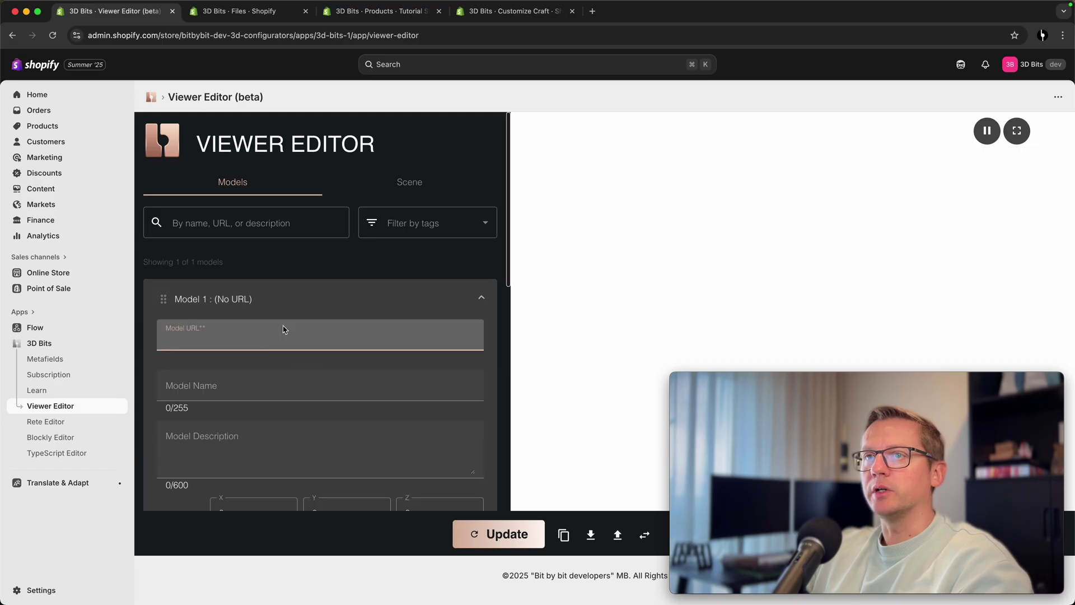
key("super+v")
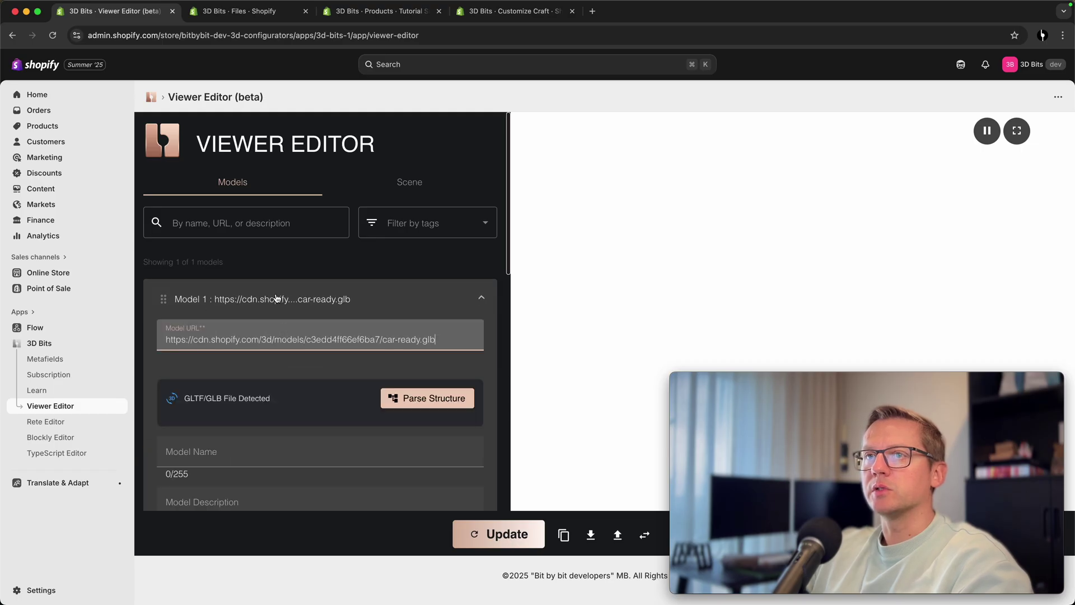
left_click(220, 452)
type("Car")
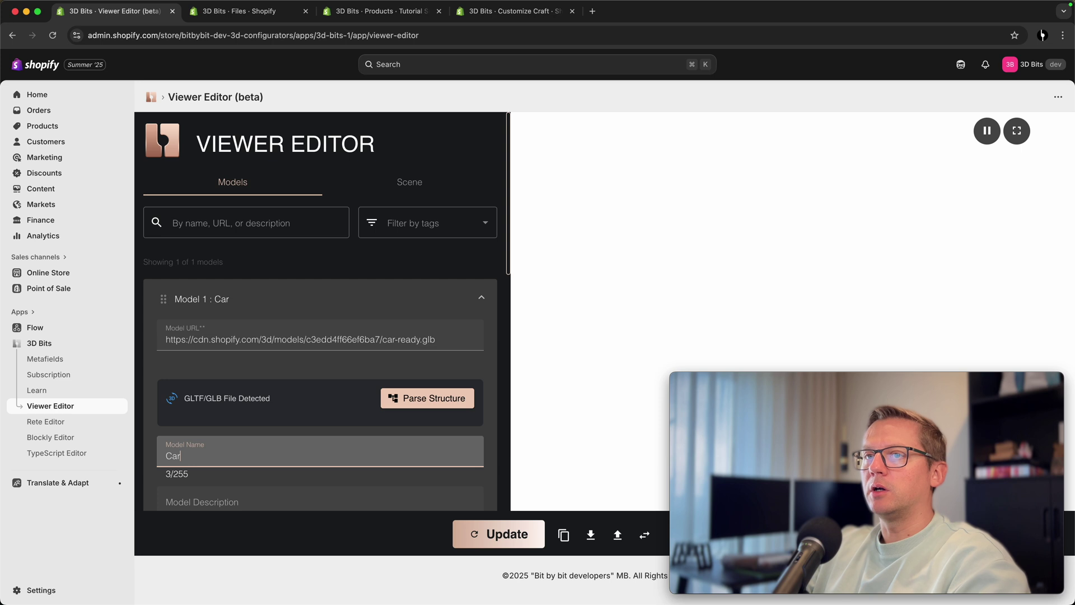
left_click(500, 534)
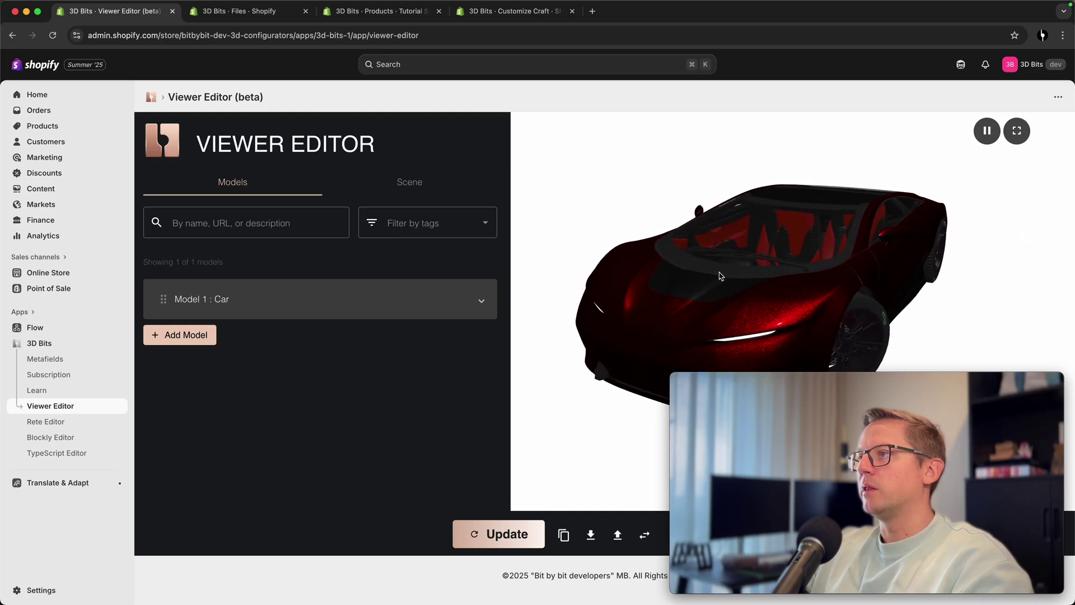
- Add a skybox configuration of type city to the scene settings and update the preview
scroll(718, 276, "down", 5)
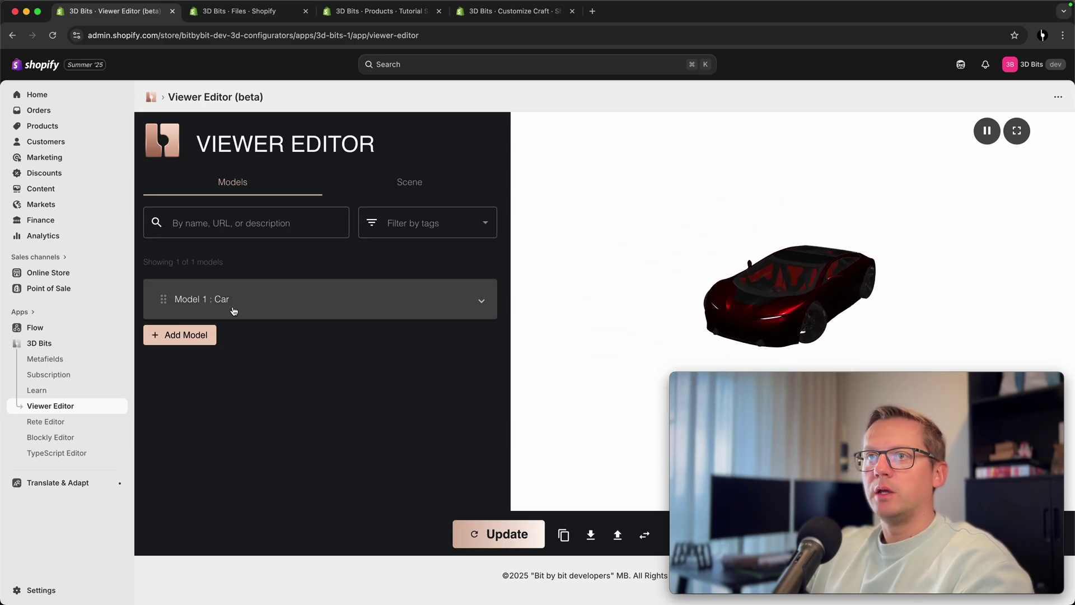
left_click(393, 185)
scroll(235, 446, "down", 1)
left_click(189, 444)
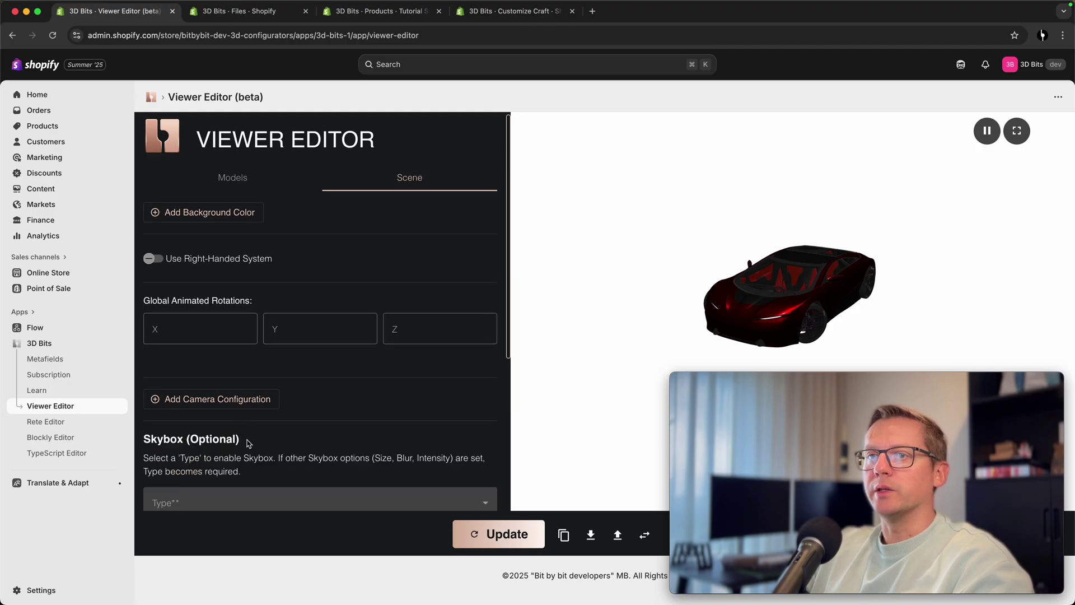
scroll(247, 437, "down", 3)
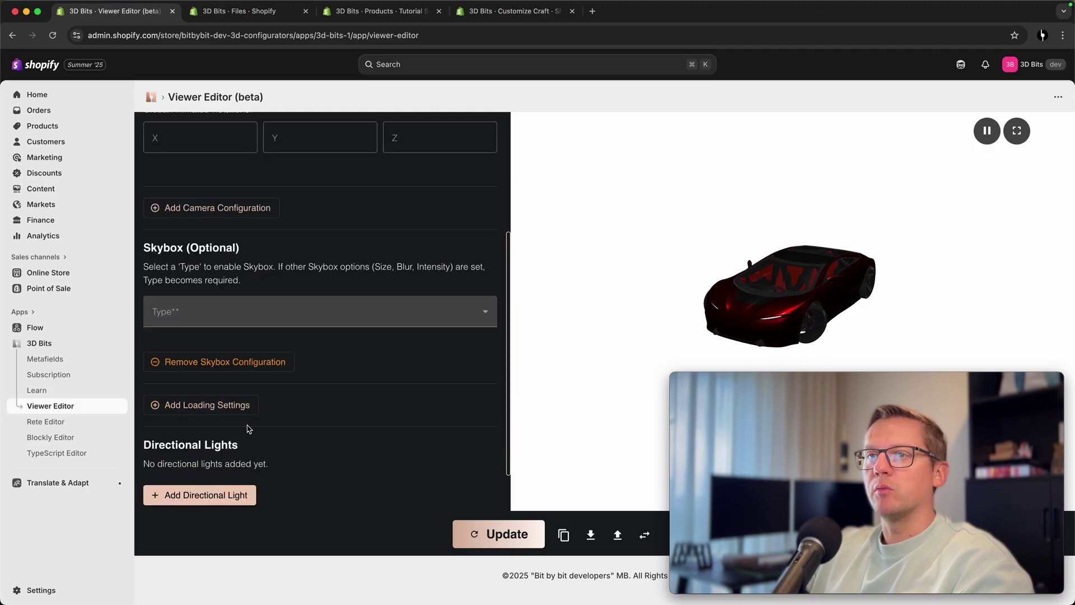
left_click(220, 314)
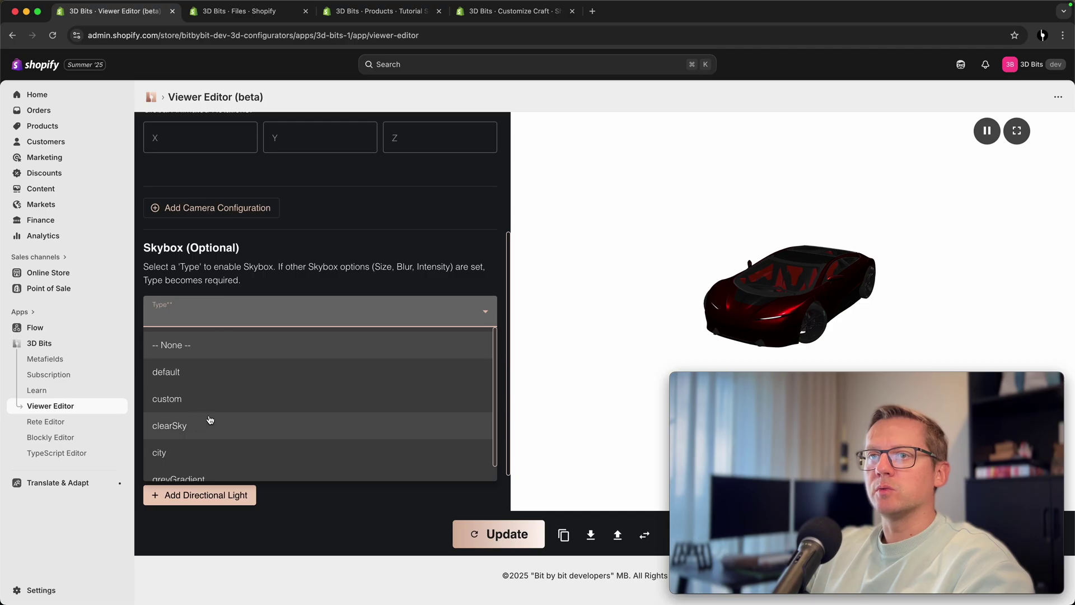
scroll(193, 455, "down", 1)
left_click(193, 446)
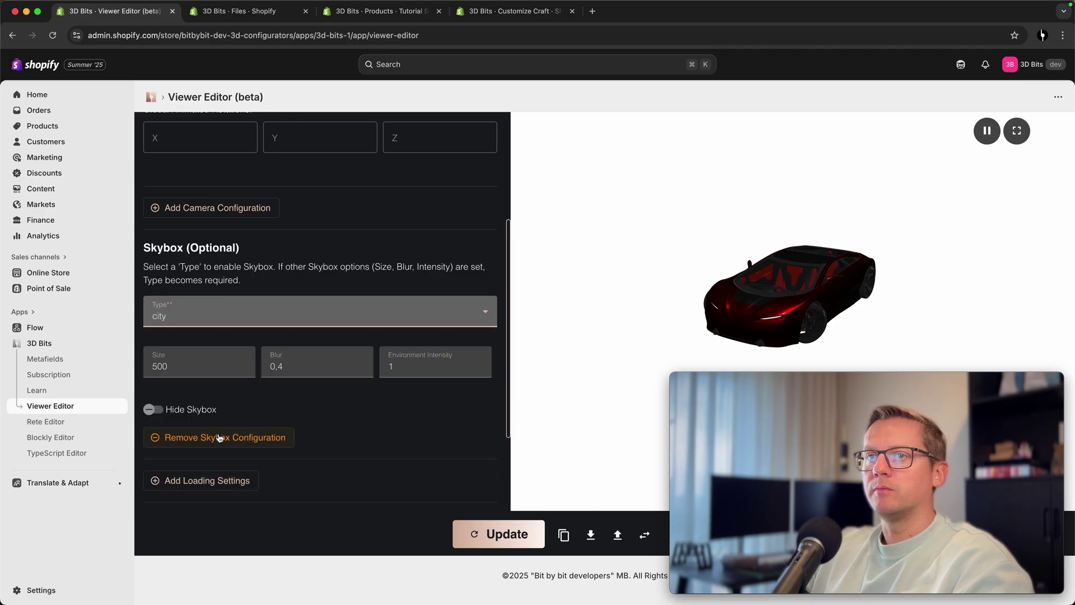
scroll(344, 435, "down", 1)
left_click(504, 534)
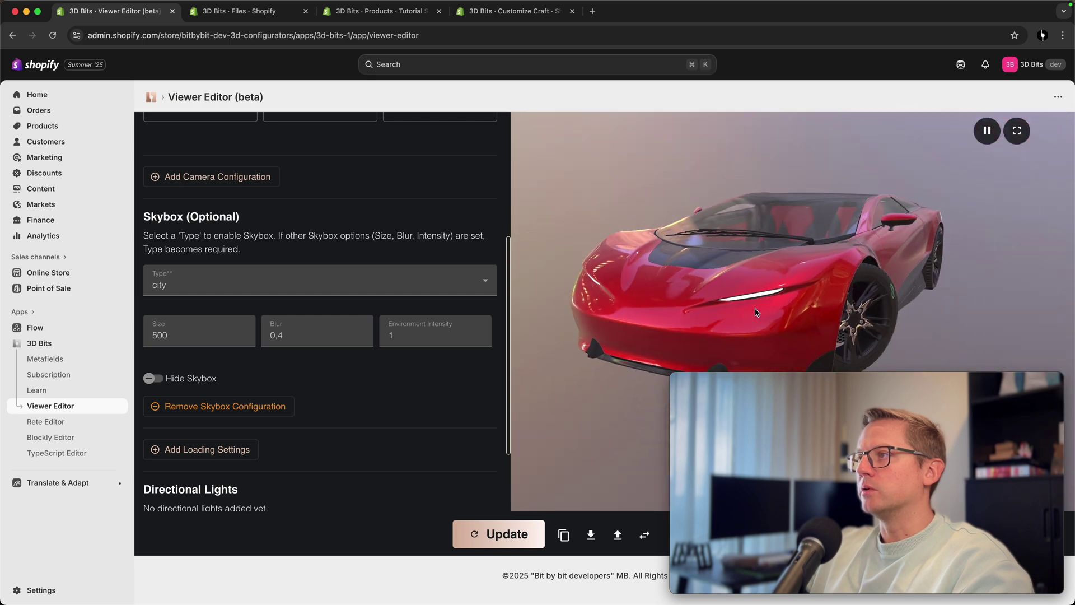
- Add one directional light with its default settings to the scene and update the preview
scroll(371, 383, "down", 2)
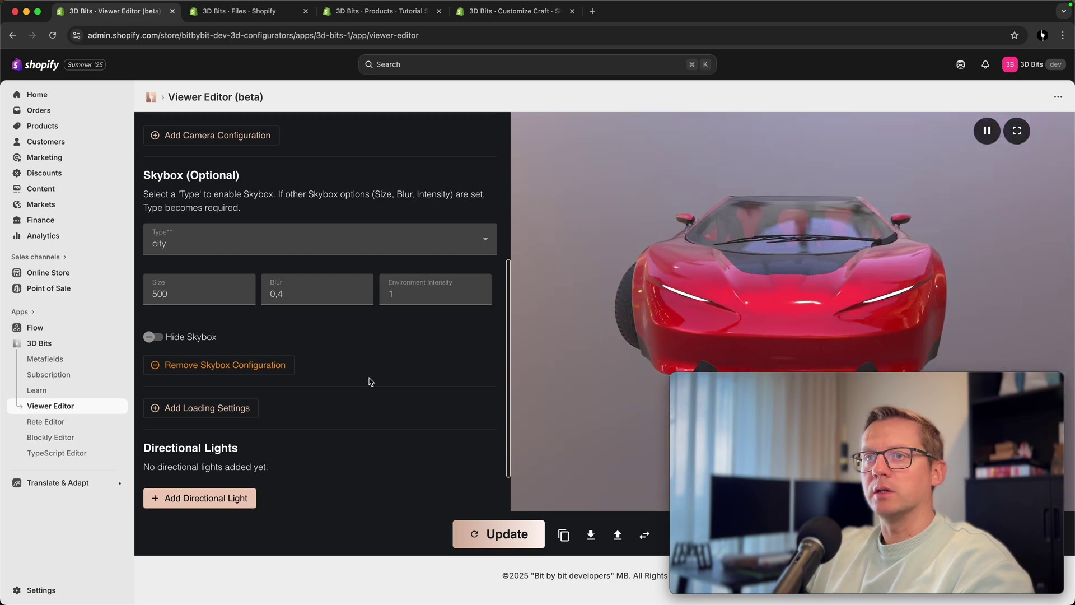
scroll(370, 383, "down", 2)
left_click(202, 437)
left_click(304, 425)
scroll(283, 425, "down", 3)
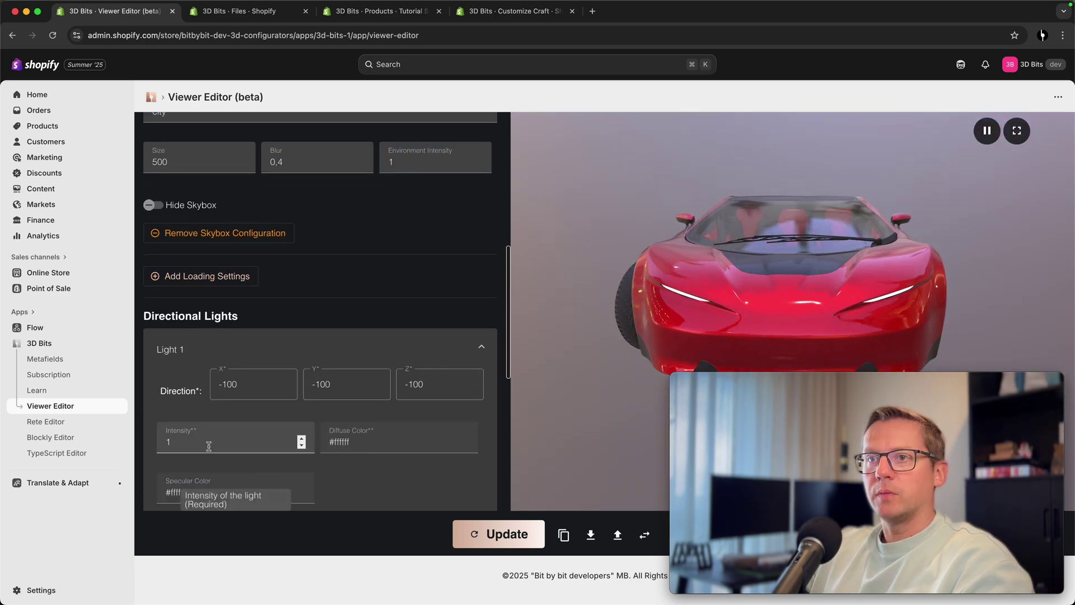
left_click(495, 534)
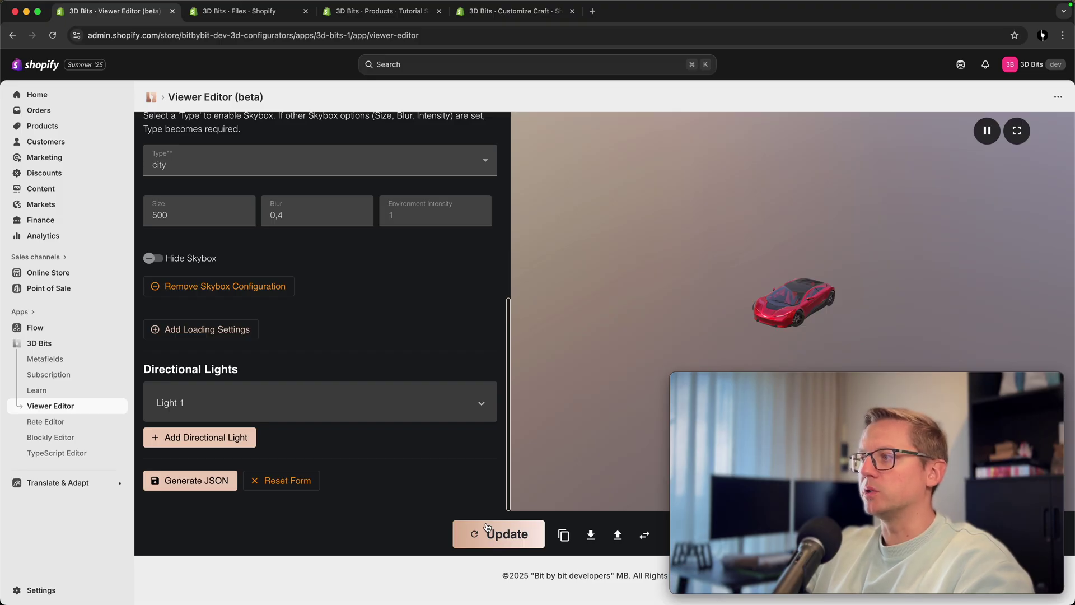
- Set the Car model's scaling to 10 on X, Y and Z and update the 3D preview
scroll(434, 358, "up", 6)
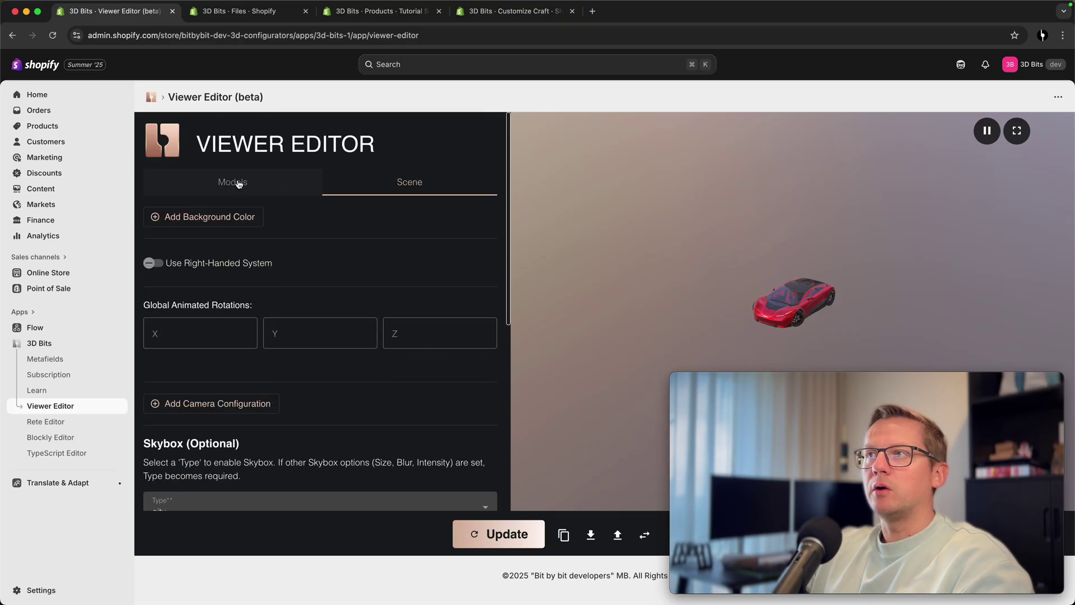
left_click(238, 184)
left_click(264, 297)
scroll(307, 448, "down", 1)
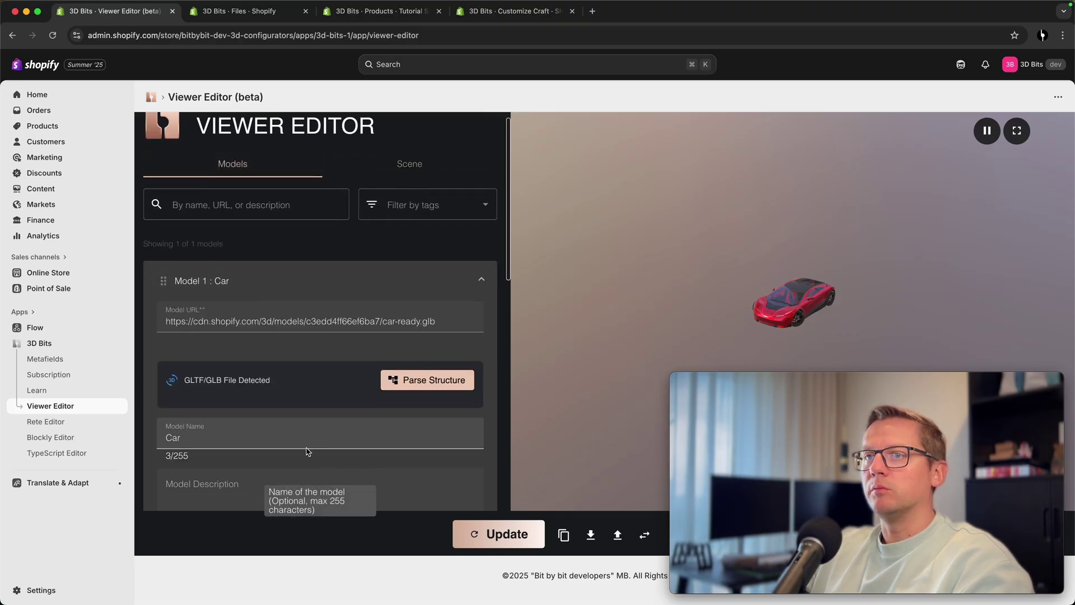
scroll(307, 452, "down", 10)
scroll(358, 409, "up", 1)
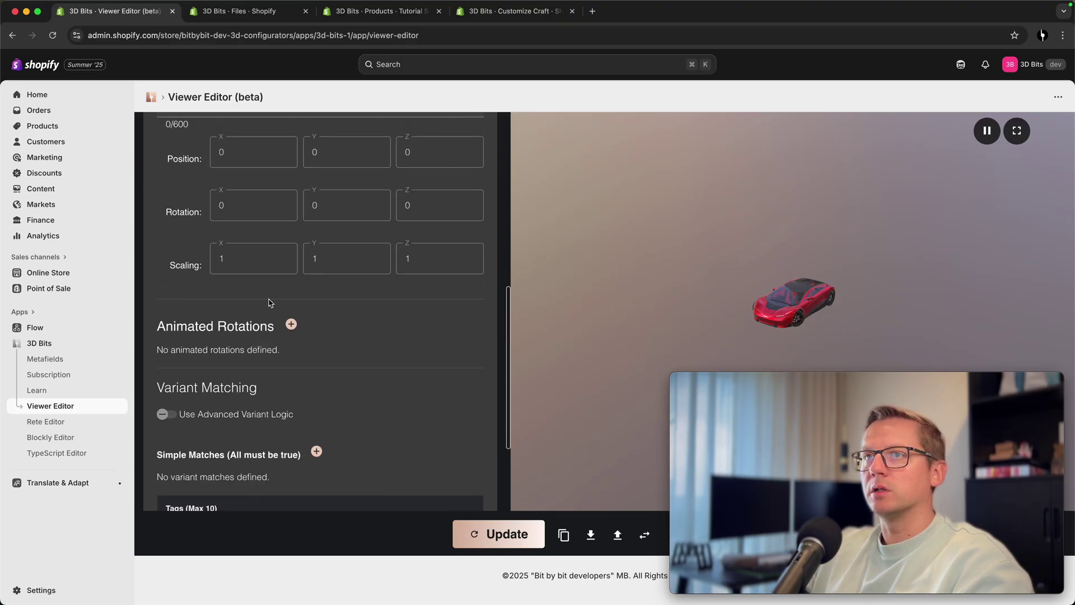
left_click(247, 259)
type("0")
key("Tab")
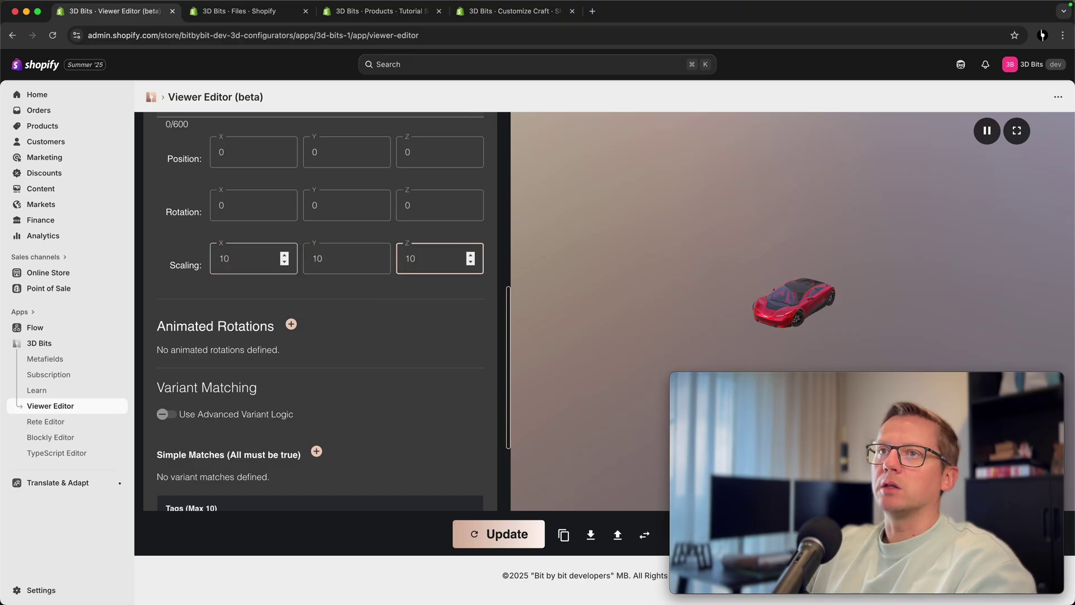
left_click(521, 533)
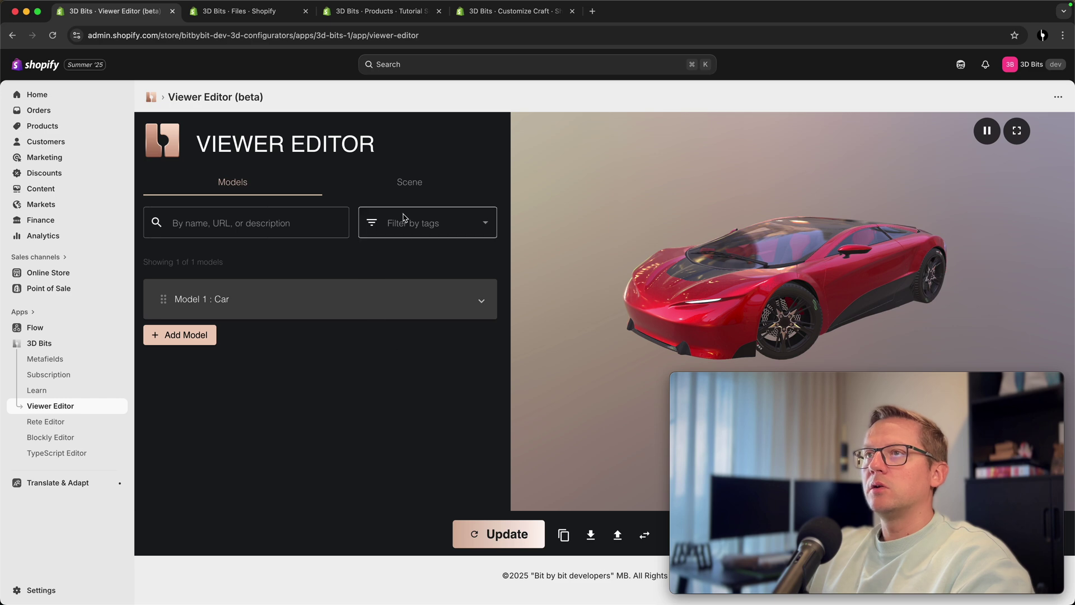
- Add a scene camera configuration with position 16, 14, 16 and target Y 3, and update the preview
left_click(401, 191)
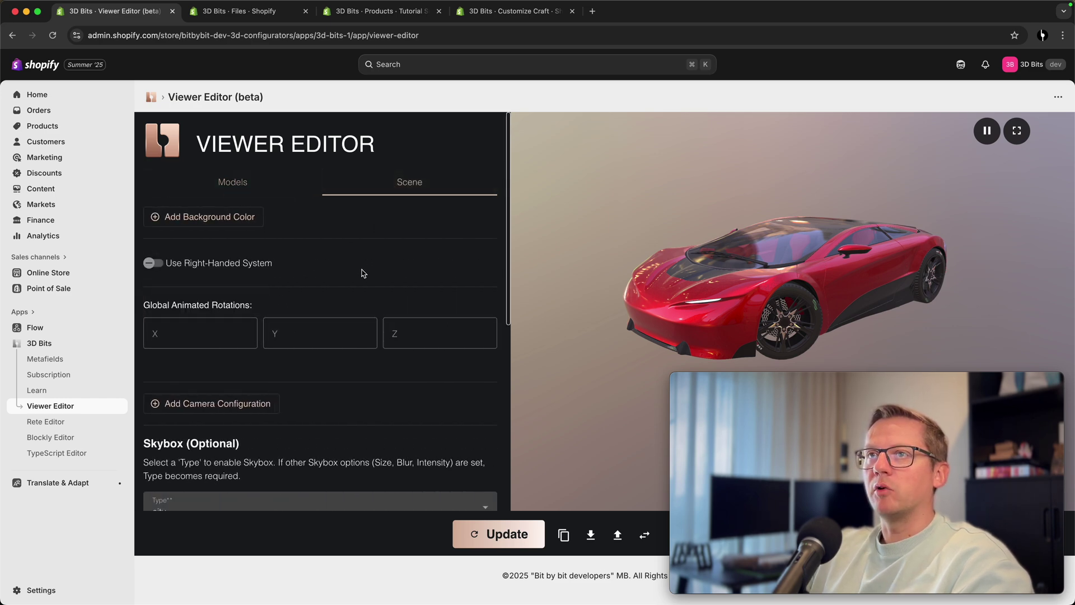
scroll(269, 389, "down", 1)
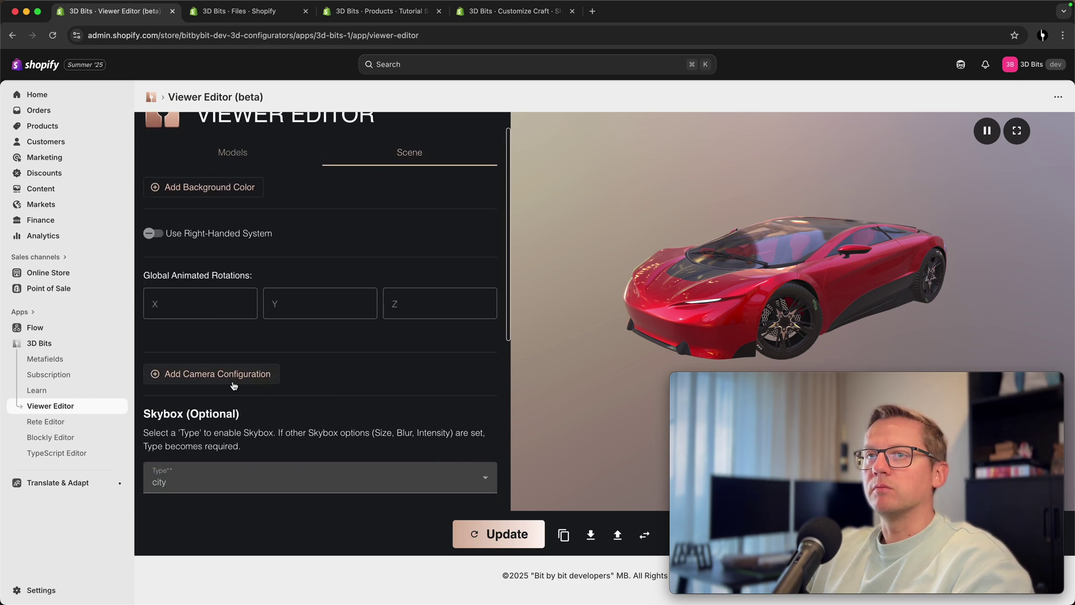
left_click(199, 375)
scroll(235, 387, "down", 5)
left_click(232, 229)
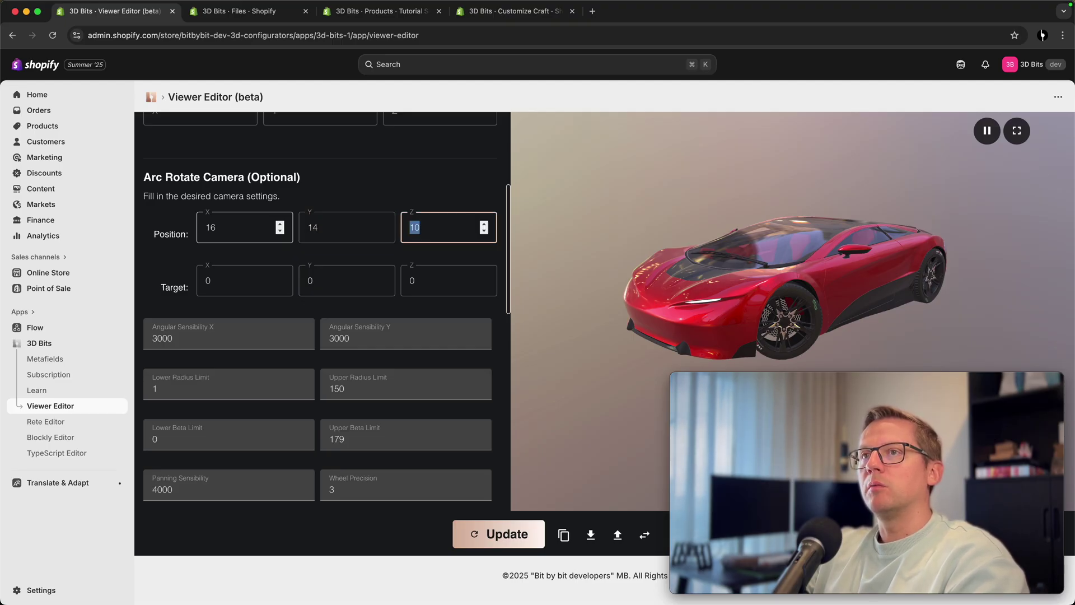
left_click(329, 280)
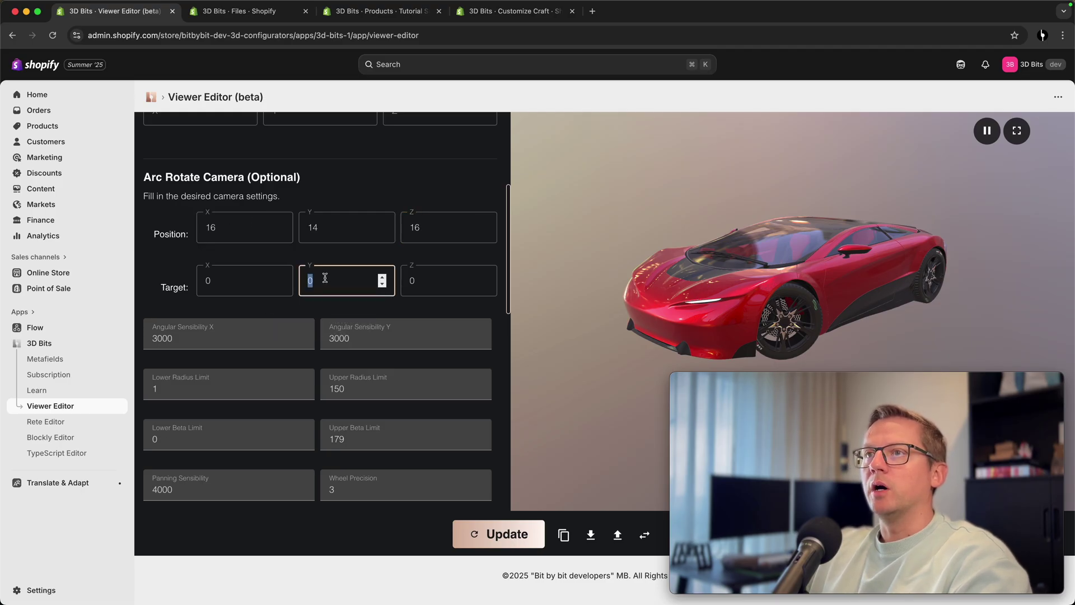
type("3")
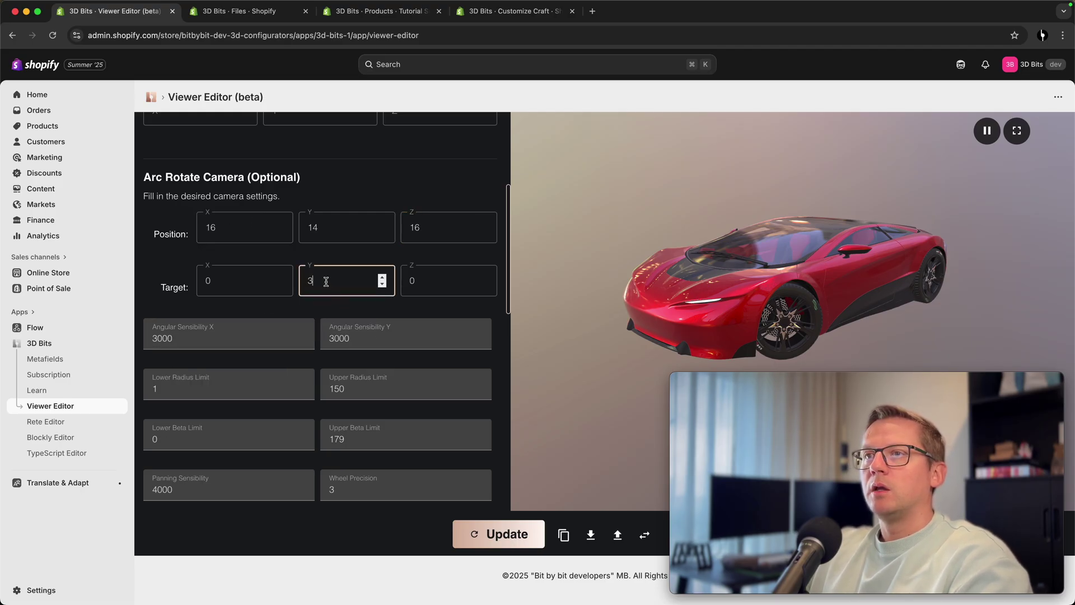
left_click(508, 532)
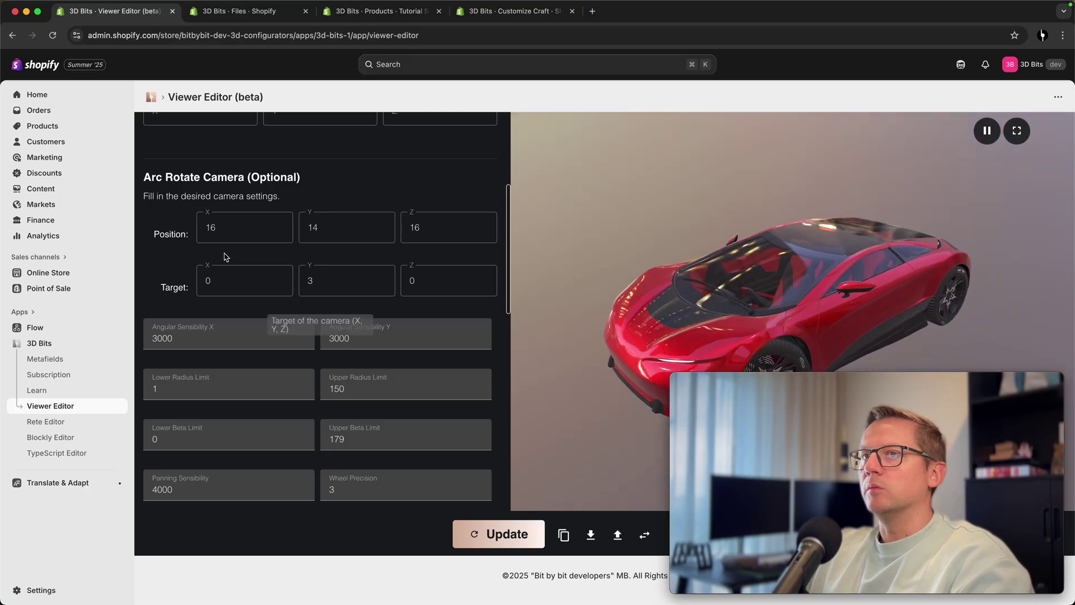
- Set the camera position's X and Z to 26, update the preview and orbit around the car
left_click(209, 225)
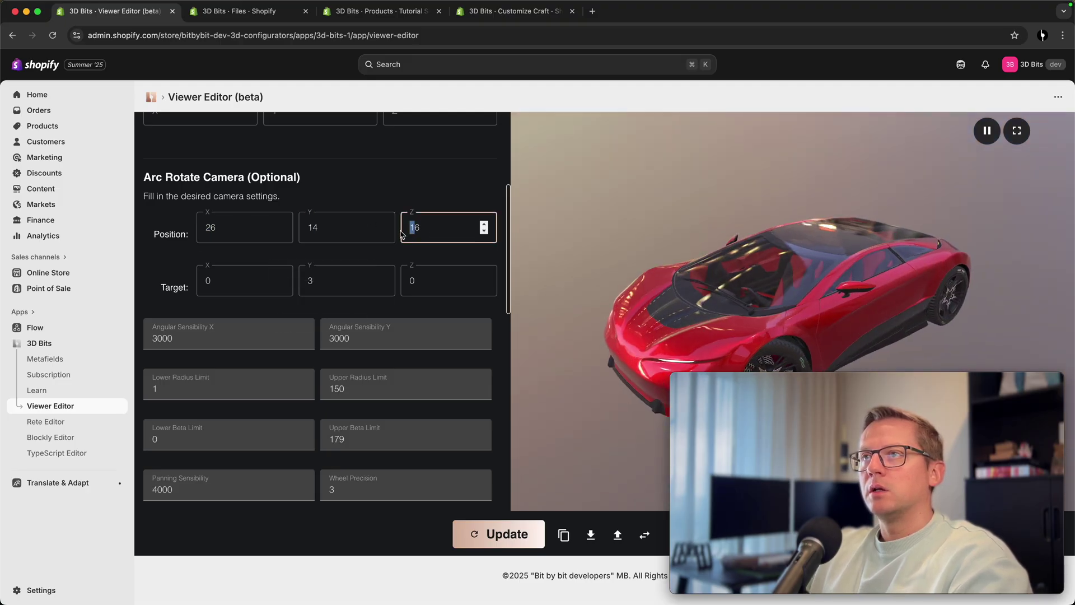
left_click(535, 534)
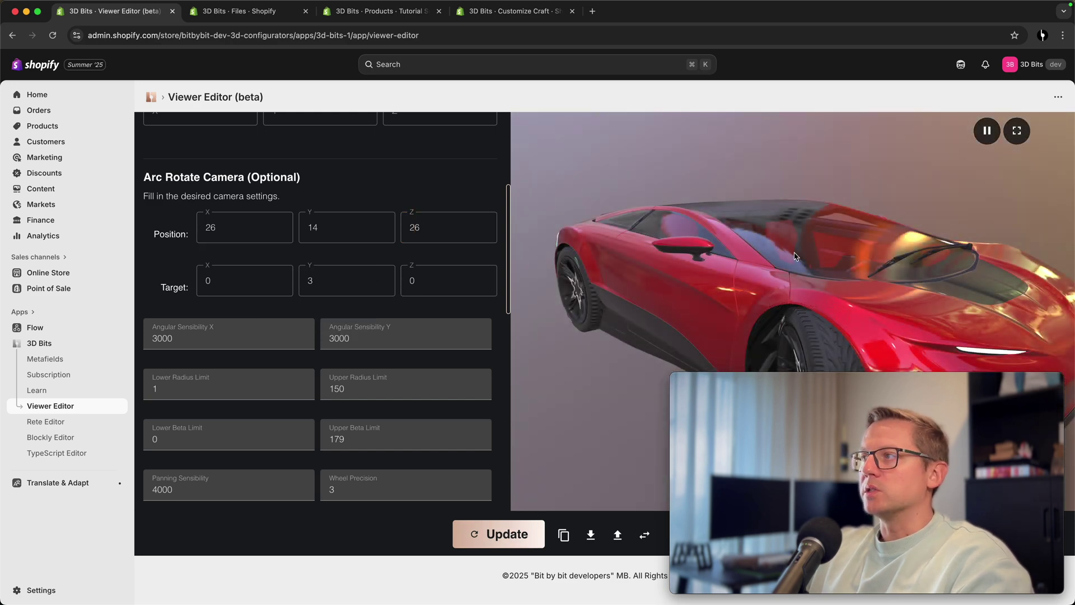
left_click_drag(858, 264, 769, 243)
- Set the camera position to X 34, Y 24, Z 34 and update the preview
left_click_drag(224, 227, 192, 228)
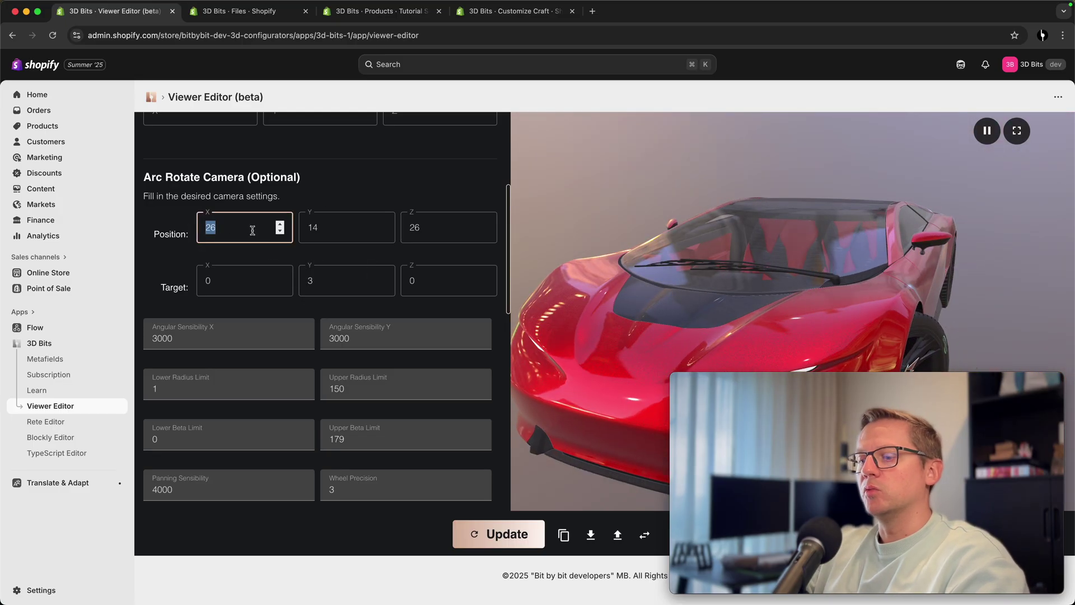
type("3")
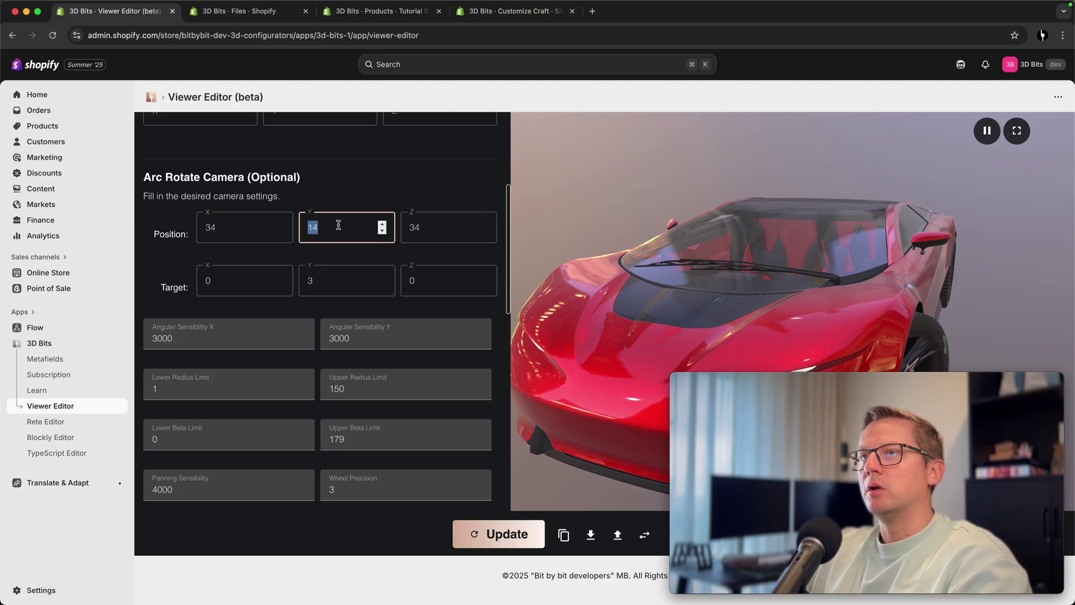
type("4")
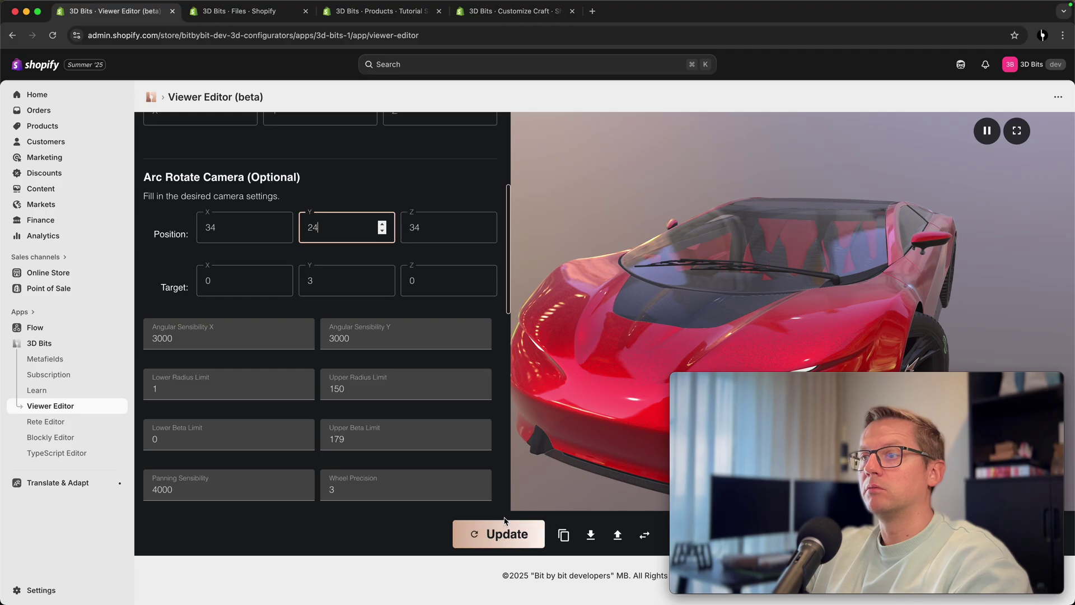
left_click(499, 533)
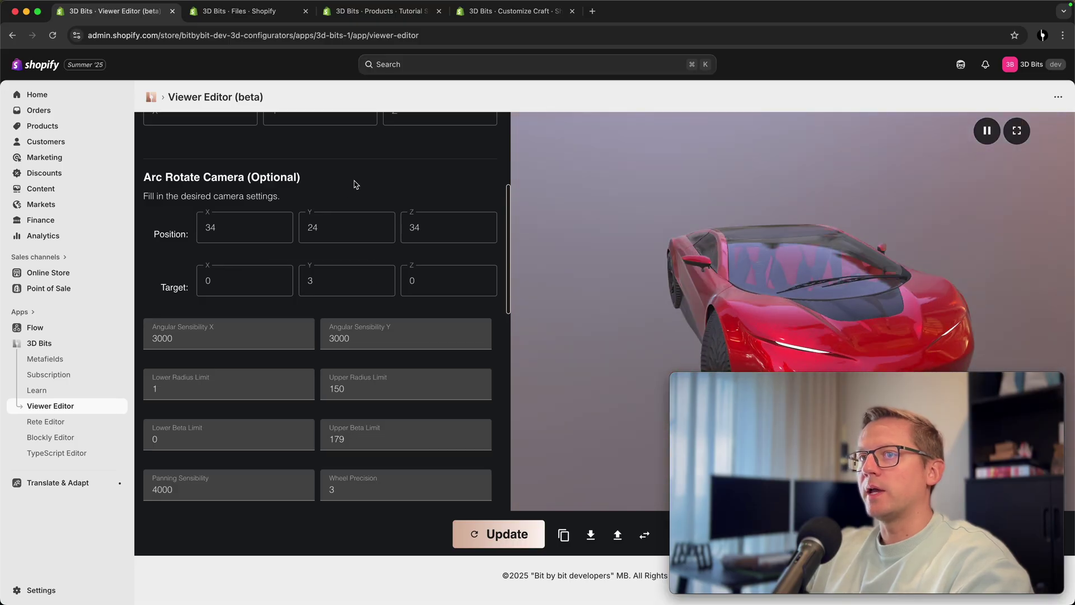
- Set the scene's skybox type to custom
scroll(339, 185, "up", 2)
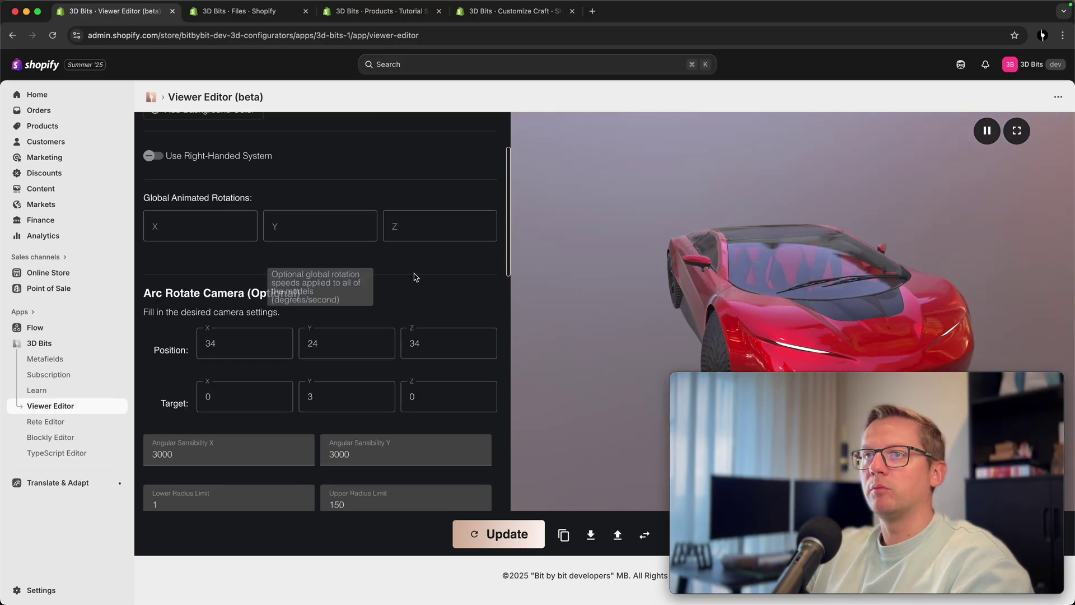
scroll(360, 290, "down", 10)
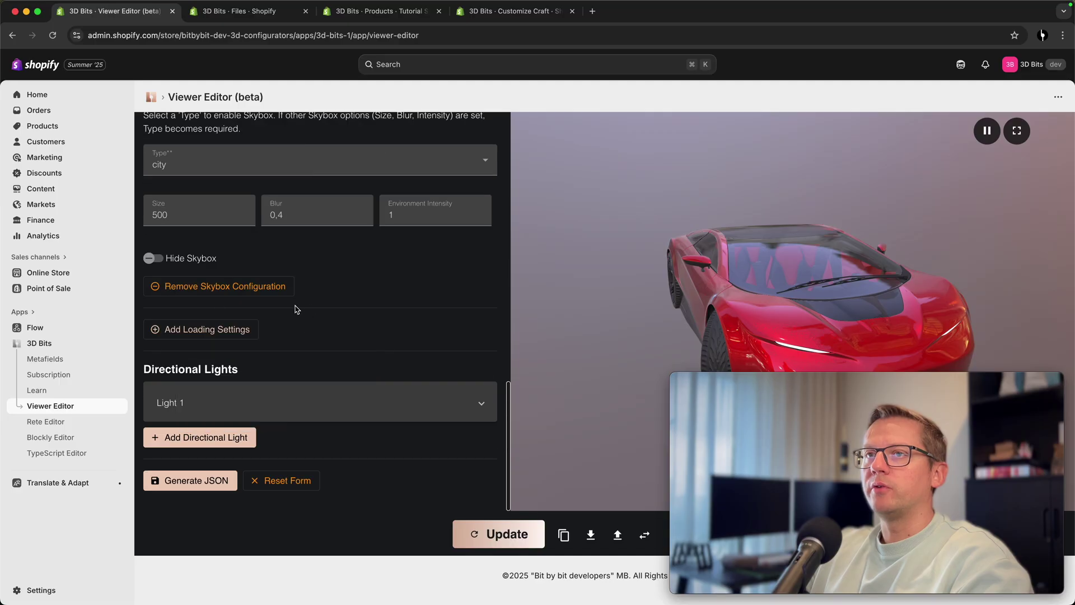
scroll(346, 364, "up", 5)
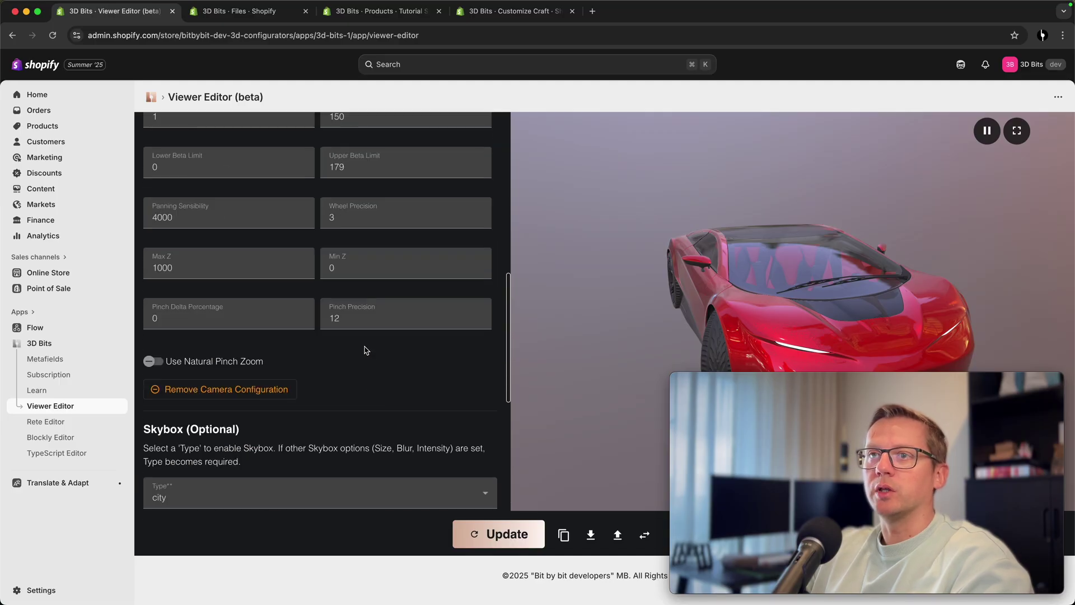
scroll(336, 403, "down", 1)
left_click(314, 412)
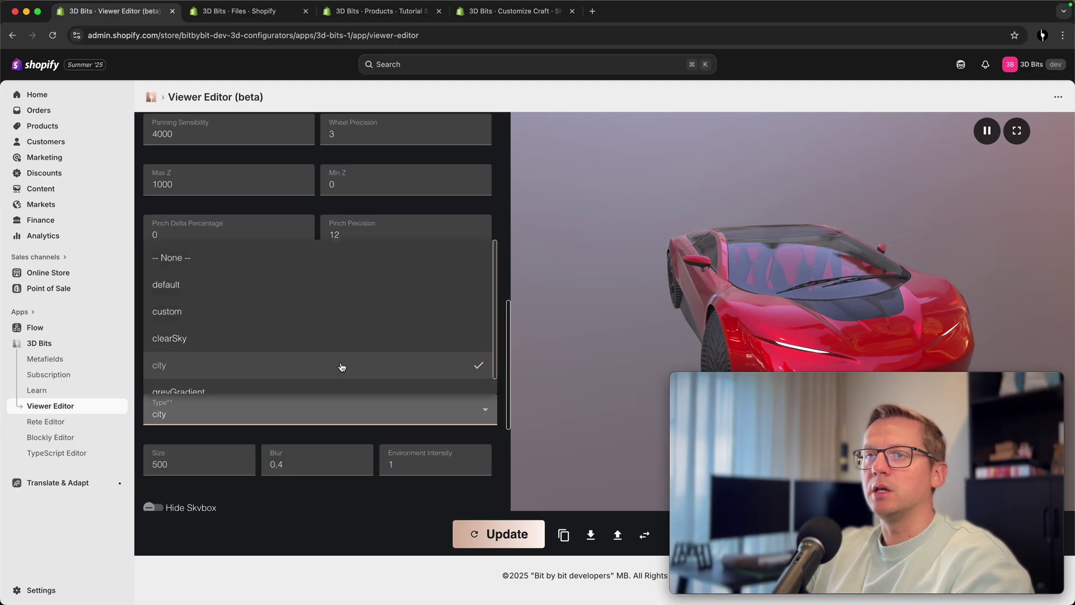
left_click(251, 298)
scroll(241, 314, "down", 2)
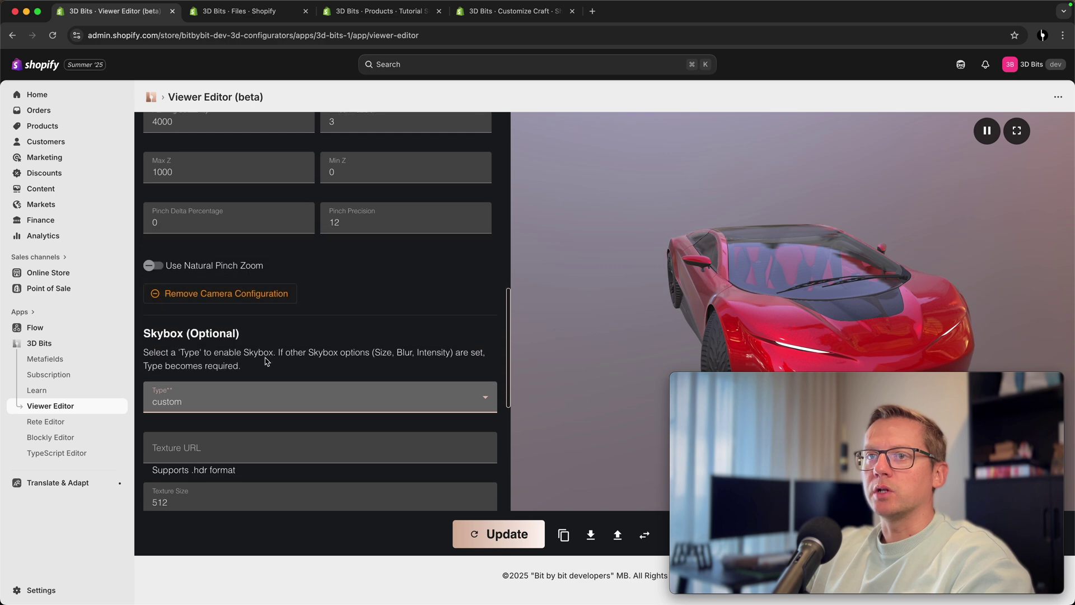
scroll(239, 316, "down", 4)
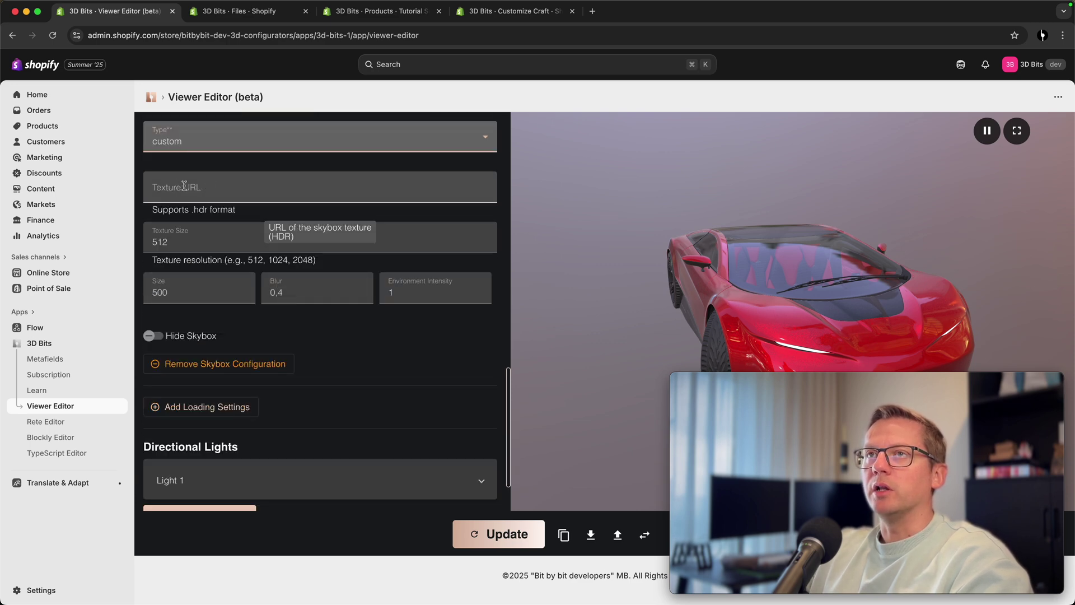
- Open polyhaven.com in a new browser tab and browse its HDRIs in the Skies category
left_click(593, 12)
left_click(434, 206)
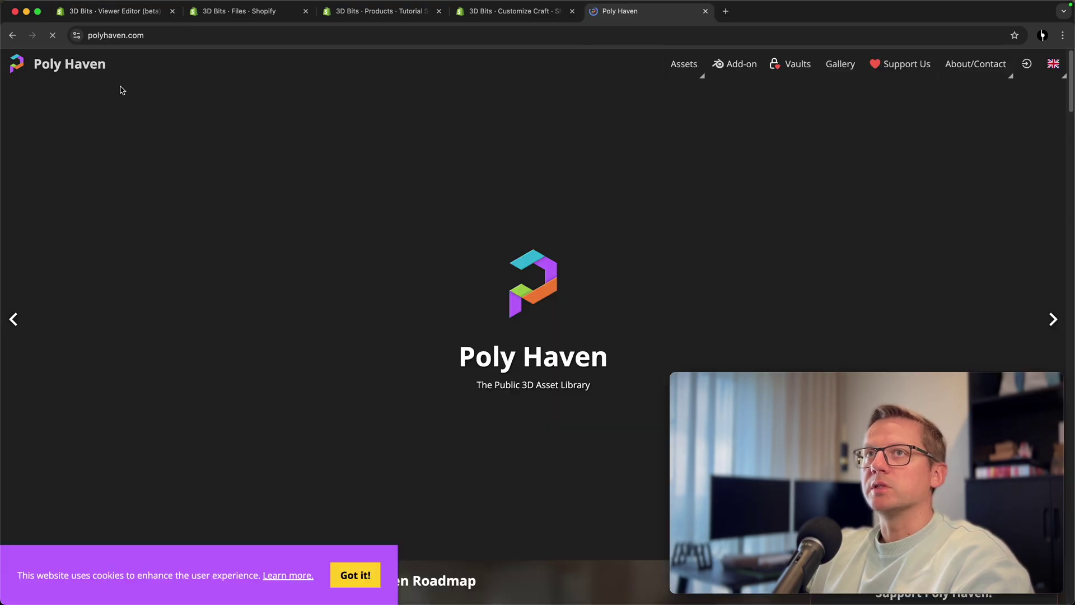
scroll(422, 268, "down", 7)
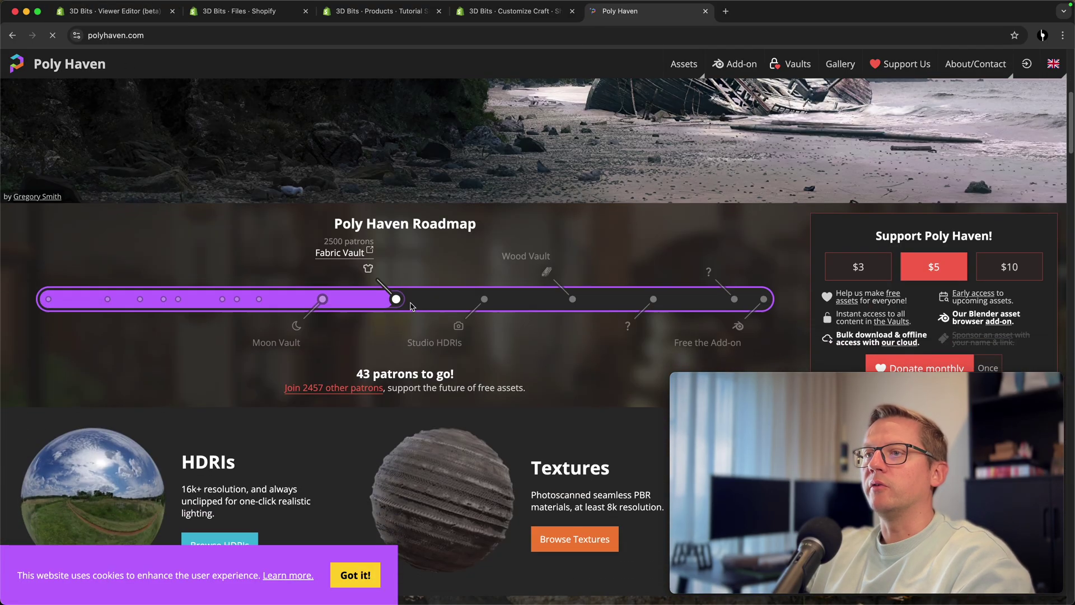
scroll(410, 306, "down", 4)
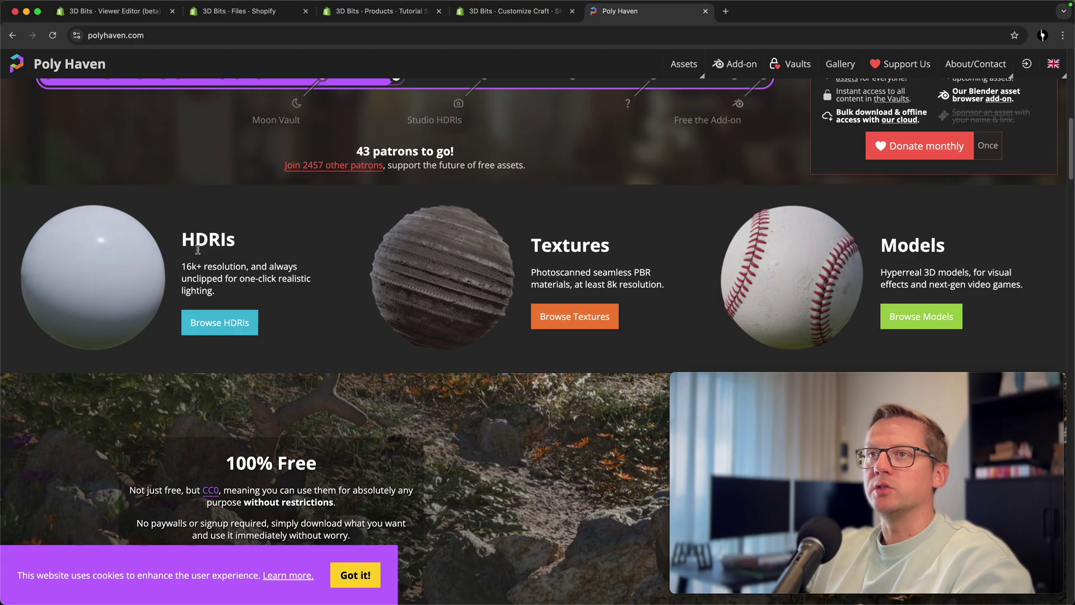
left_click(213, 322)
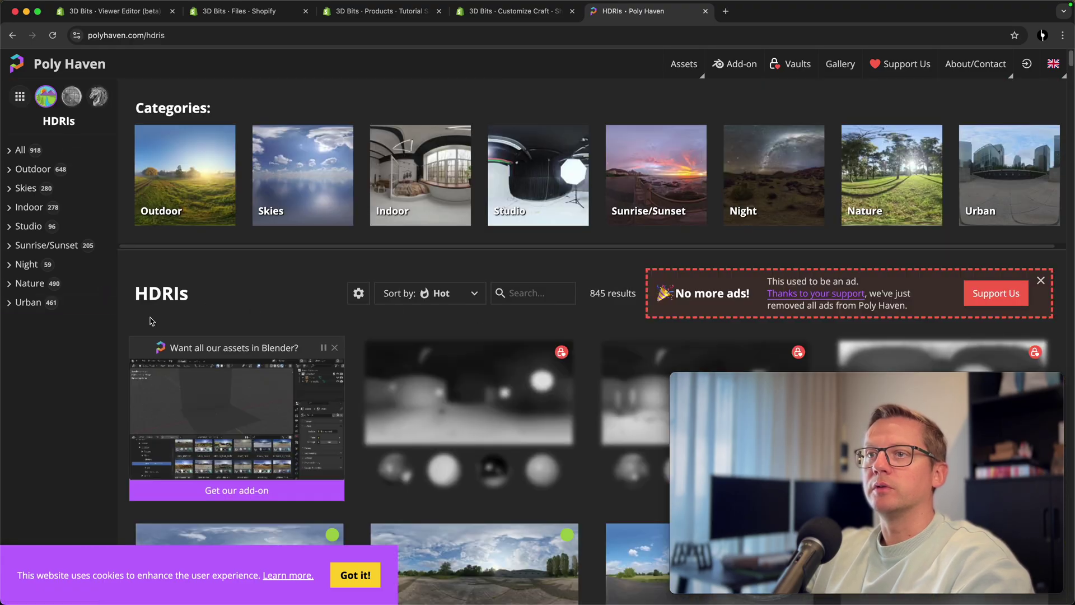
left_click(25, 188)
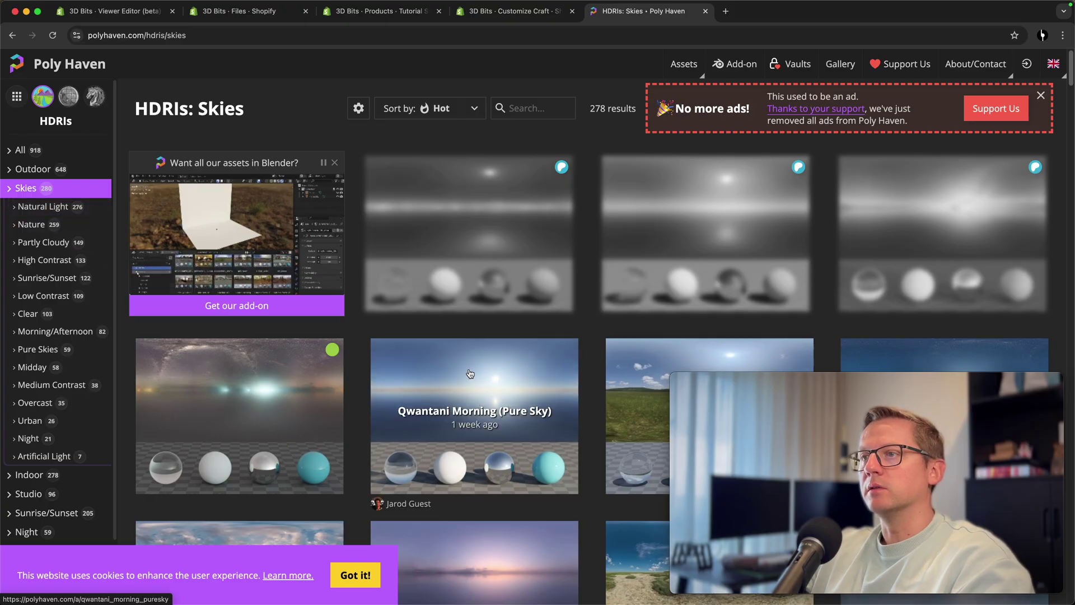
- Open the Qwantani Morning (Pure Sky) HDRI and copy the link address of its 1K HDR download
left_click(475, 401)
right_click(971, 108)
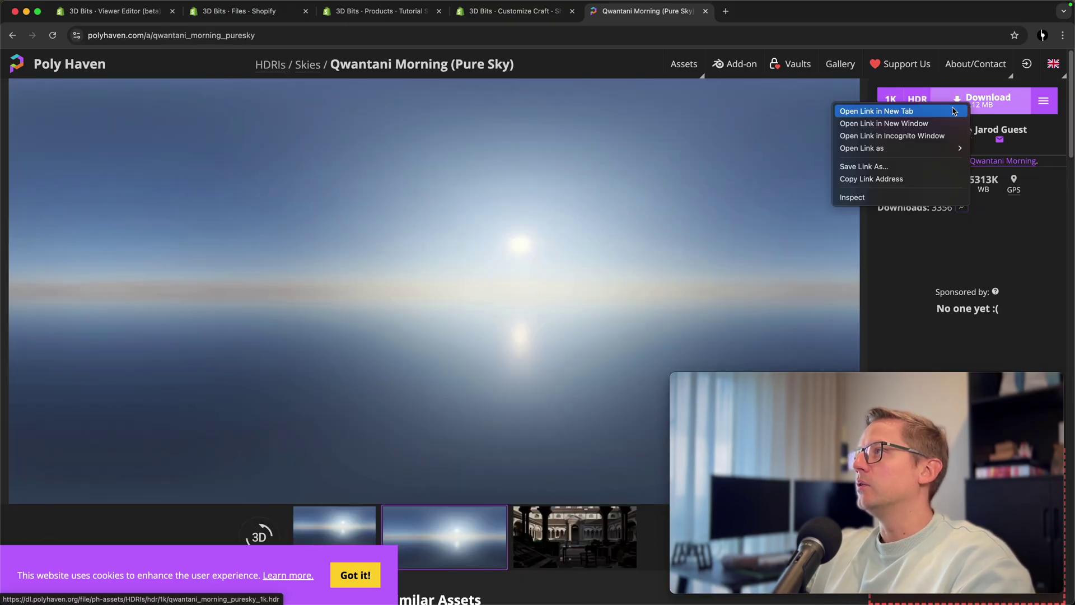
left_click(883, 180)
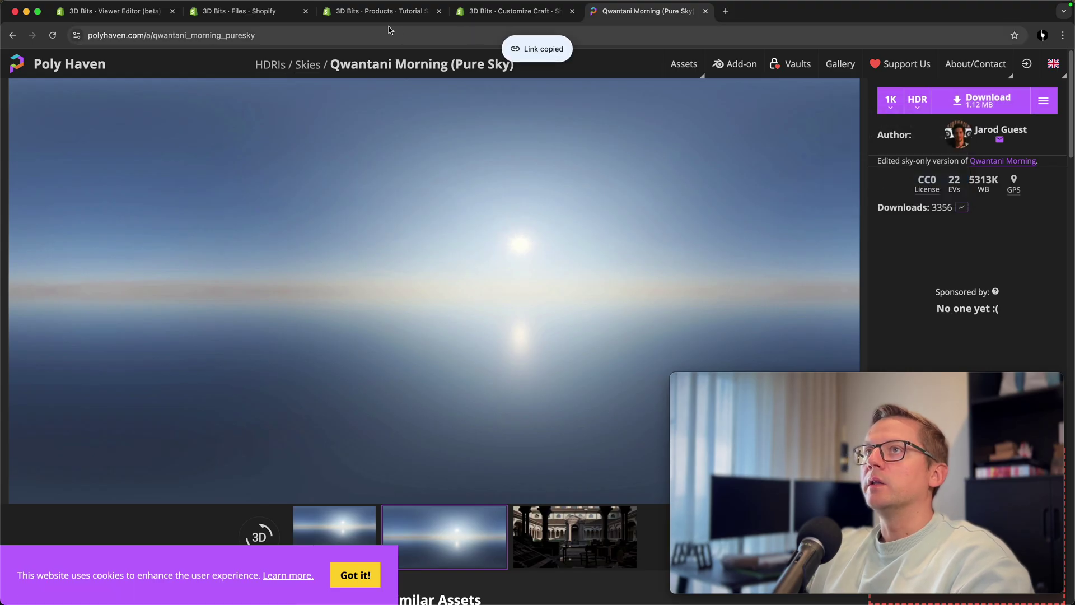
- Return to the Viewer Editor, enter the copied HDR link as the skybox texture URL and update the preview
left_click(109, 11)
left_click(197, 194)
key("super+v")
left_click(651, 201)
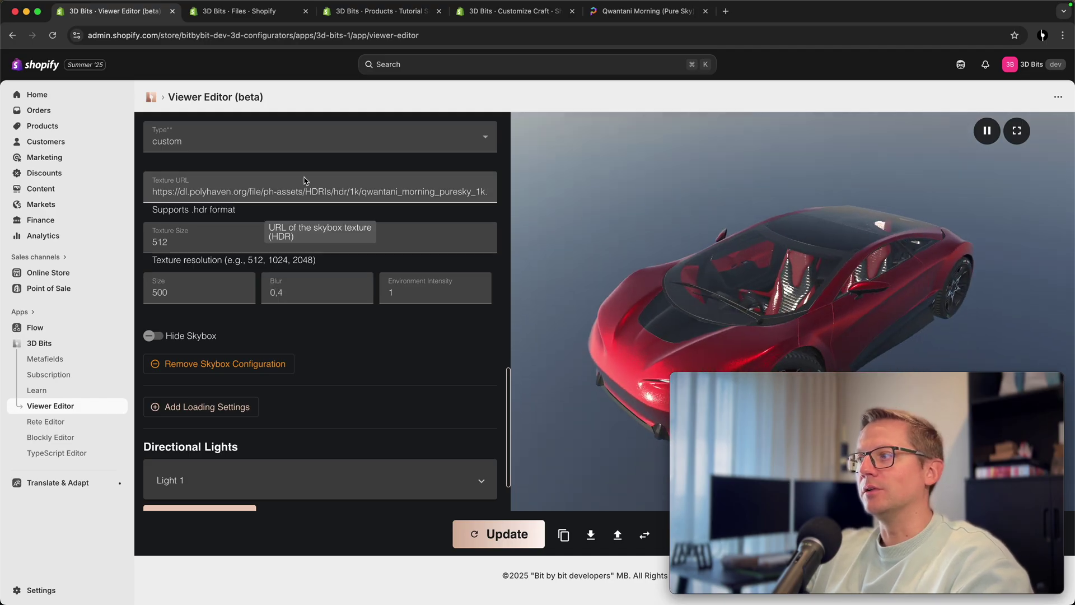
- Set the skybox type back to city, update the preview and orbit around the car to check it
left_click(285, 140)
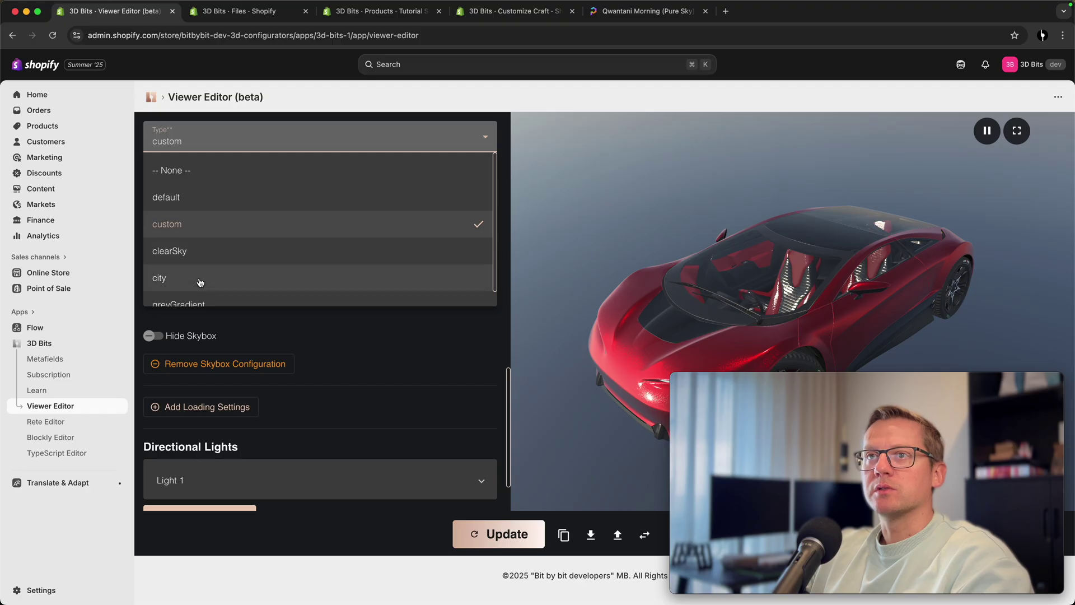
left_click(176, 279)
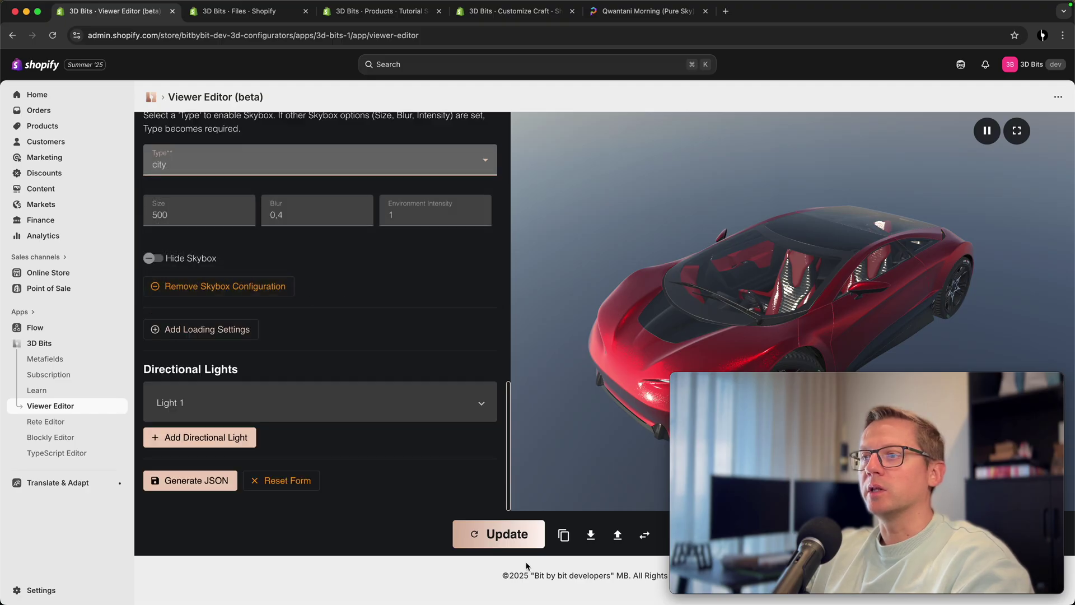
left_click(529, 535)
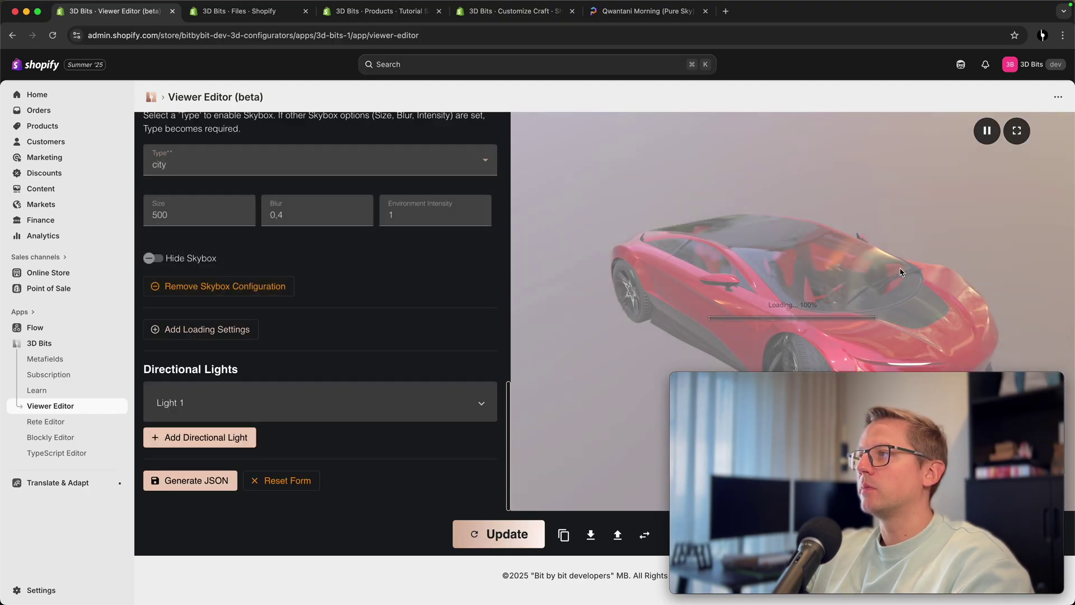
left_click_drag(900, 273, 641, 271)
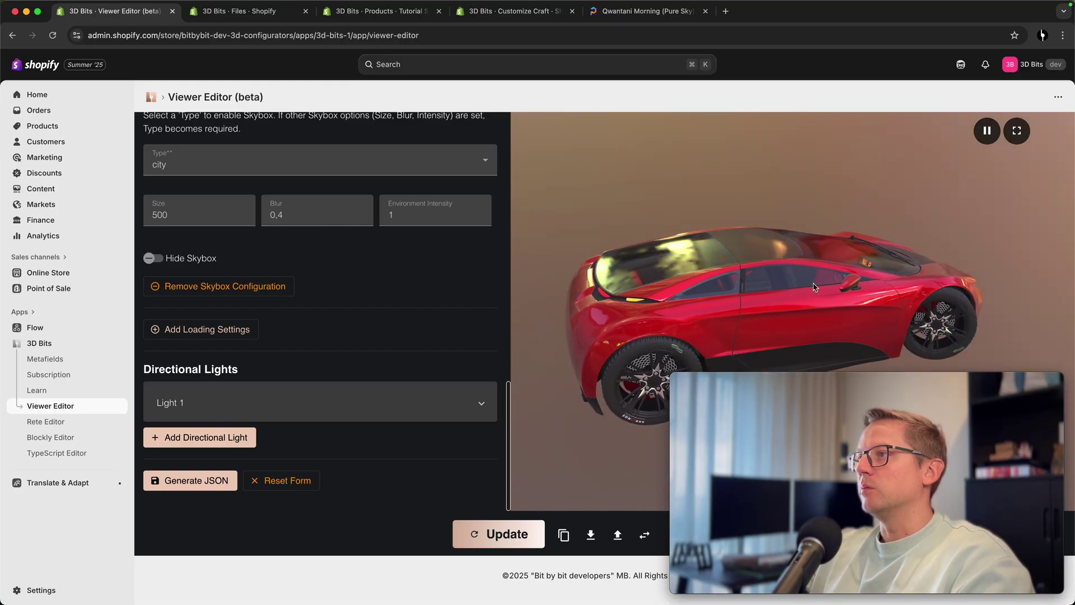
- Try hiding the skybox in the updated preview, and switch it back on with another update
scroll(369, 291, "up", 5)
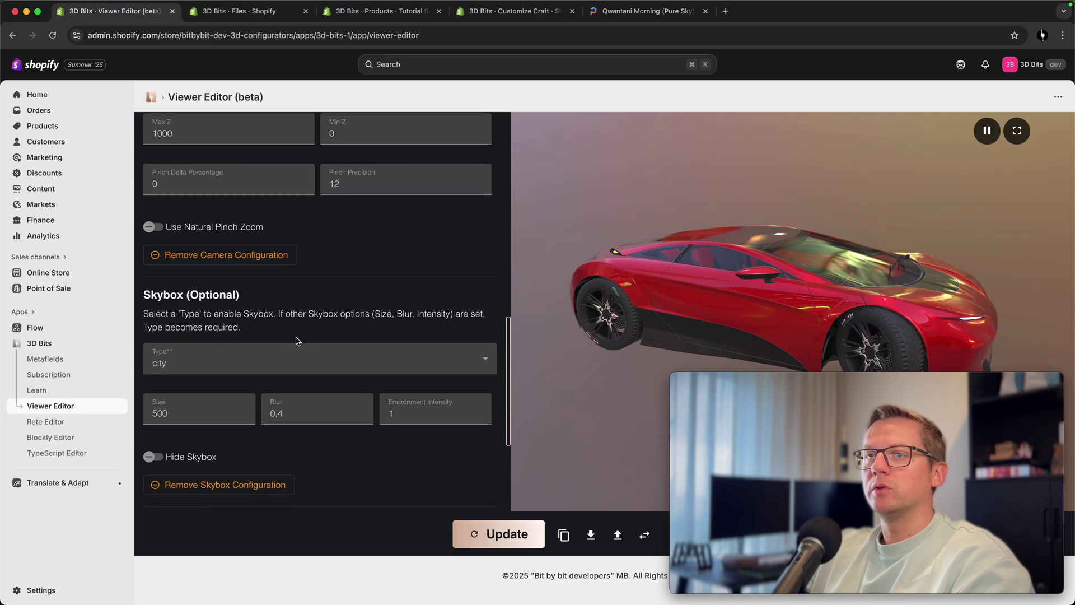
left_click(152, 457)
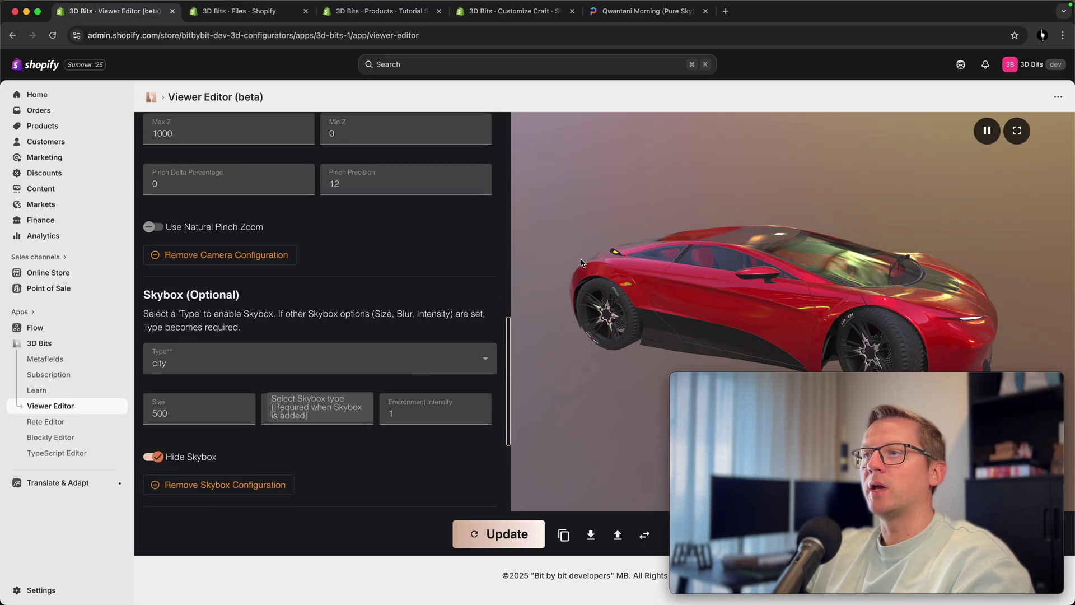
left_click(503, 527)
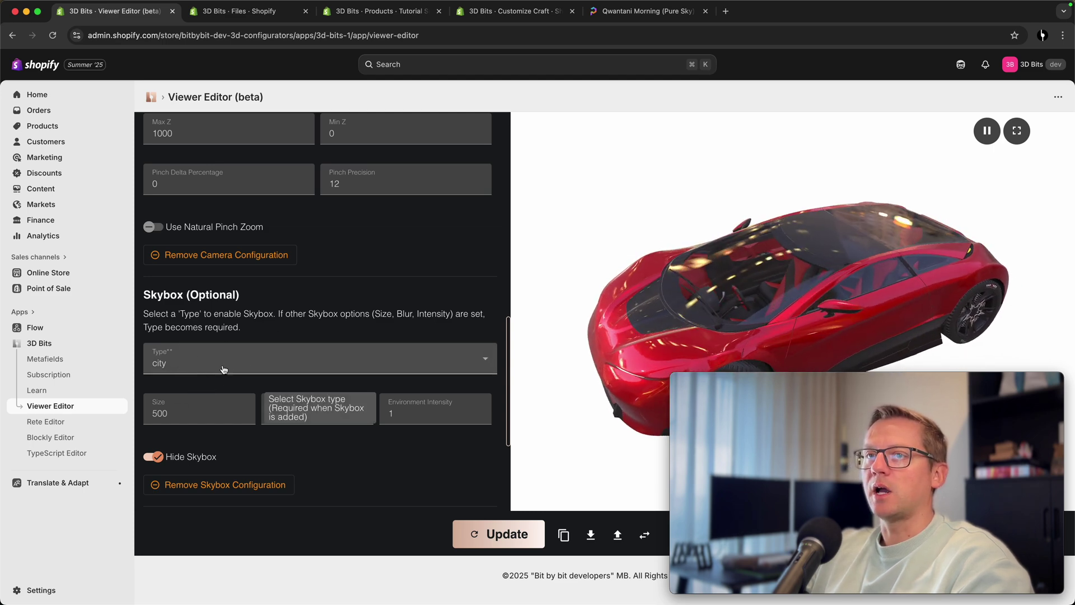
left_click(153, 457)
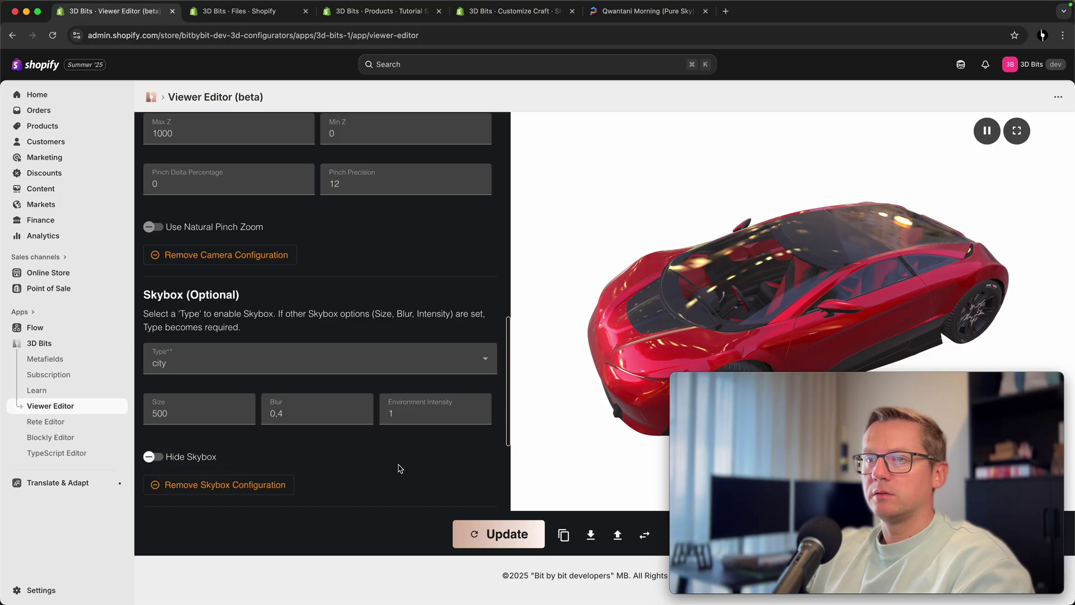
left_click(532, 531)
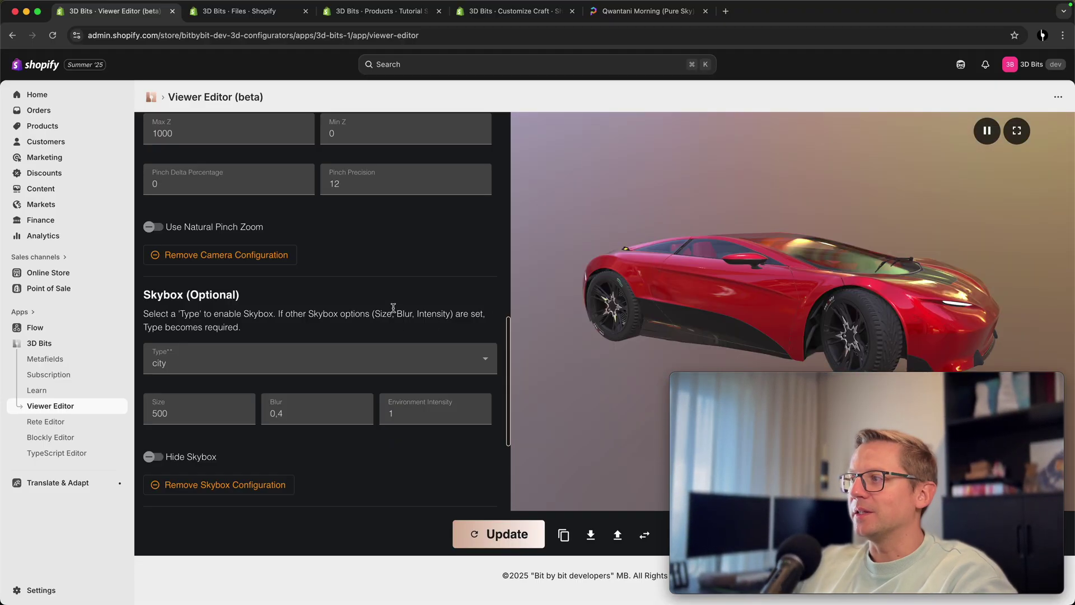
- Expand the Car model's settings in the model list and parse its GLTF structure
scroll(393, 307, "up", 20)
left_click(212, 188)
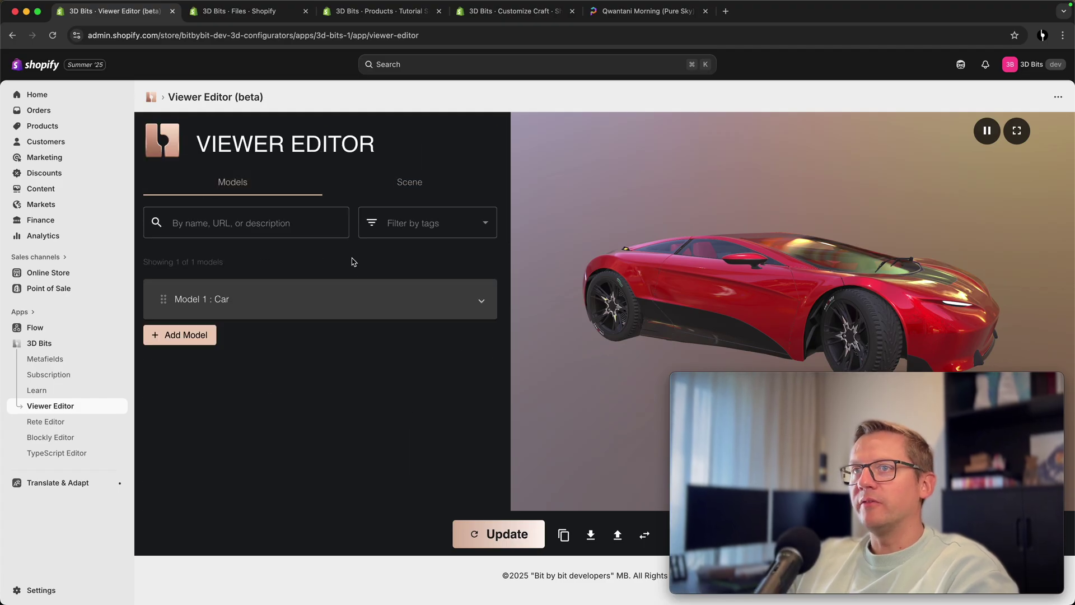
left_click(353, 300)
scroll(326, 296, "down", 1)
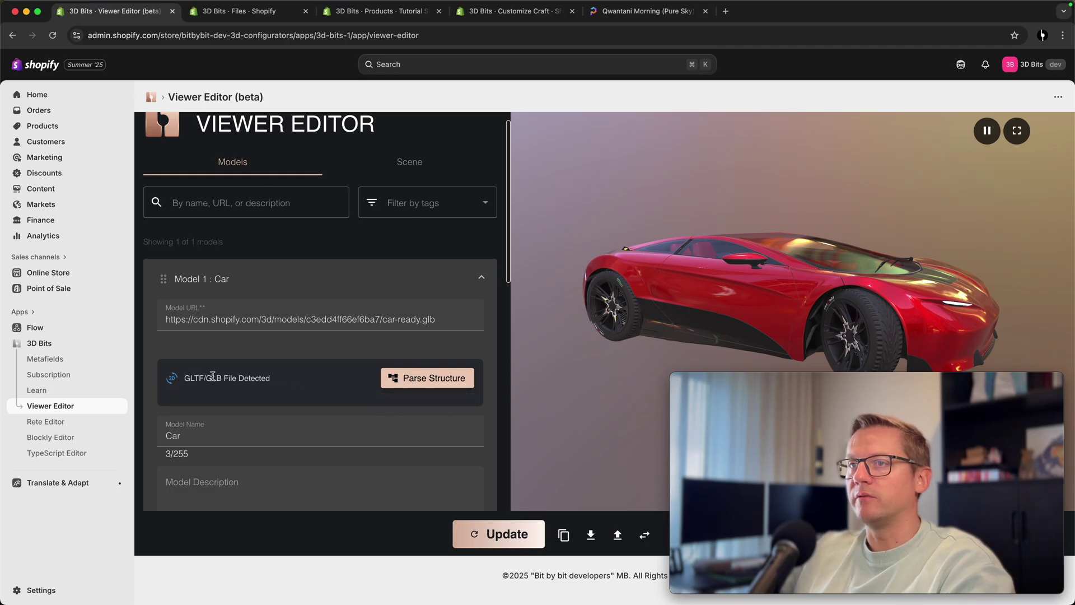
left_click(419, 380)
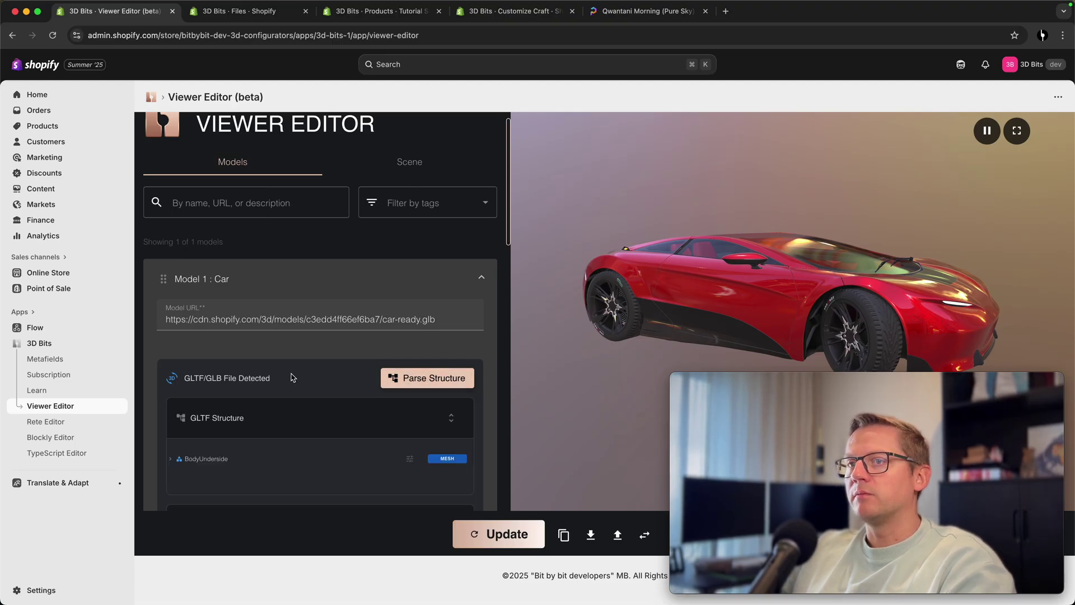
- Look through the material variants extracted from the car's GLTF file
scroll(297, 379, "down", 1)
scroll(297, 379, "down", 4)
scroll(299, 367, "up", 1)
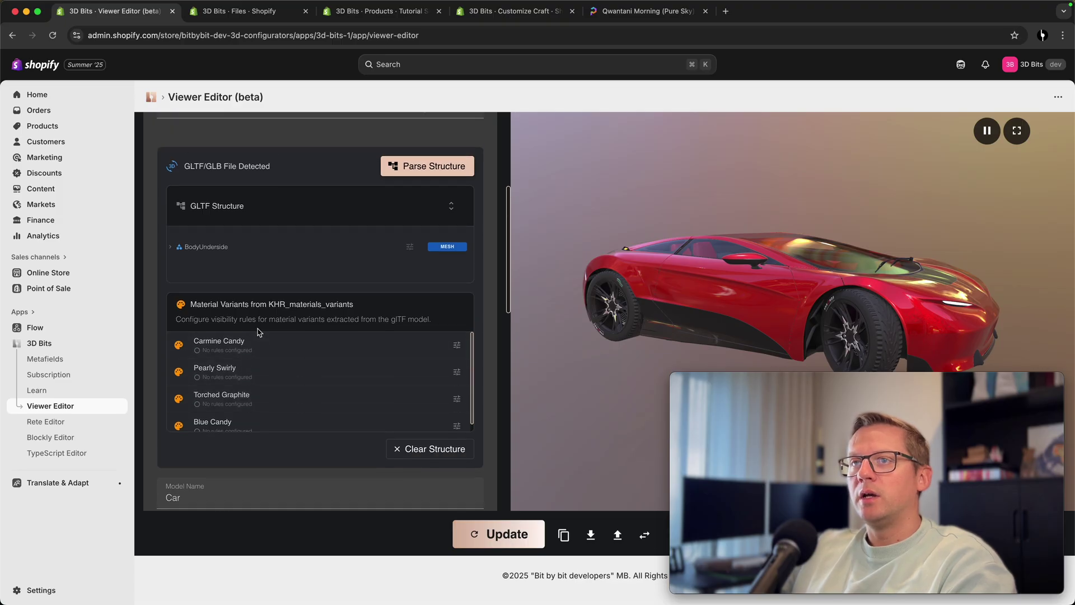
scroll(297, 362, "down", 1)
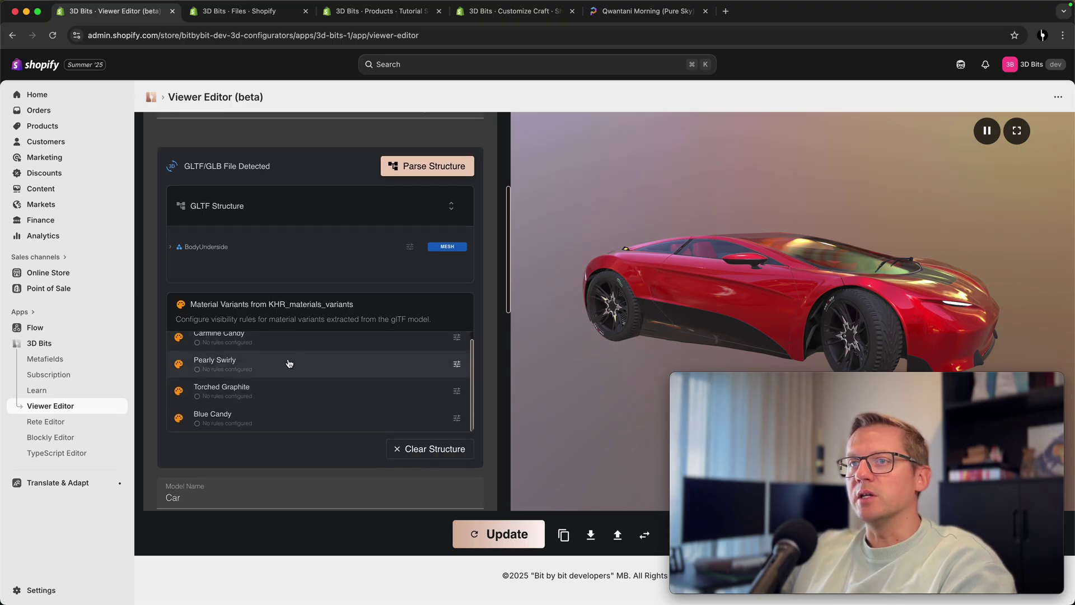
scroll(224, 359, "up", 1)
scroll(253, 382, "down", 1)
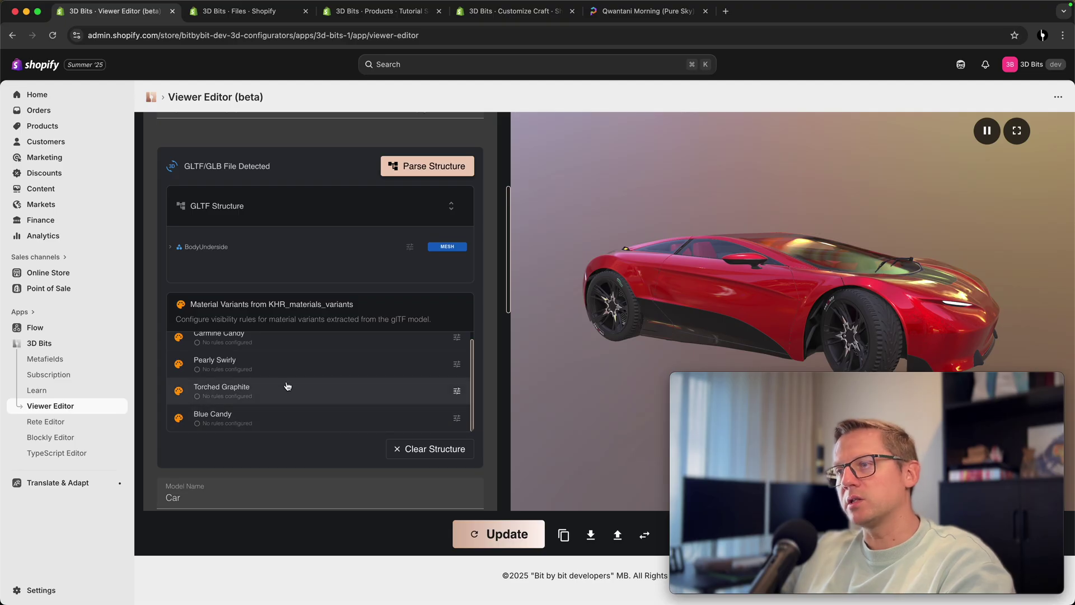
scroll(287, 387, "up", 1)
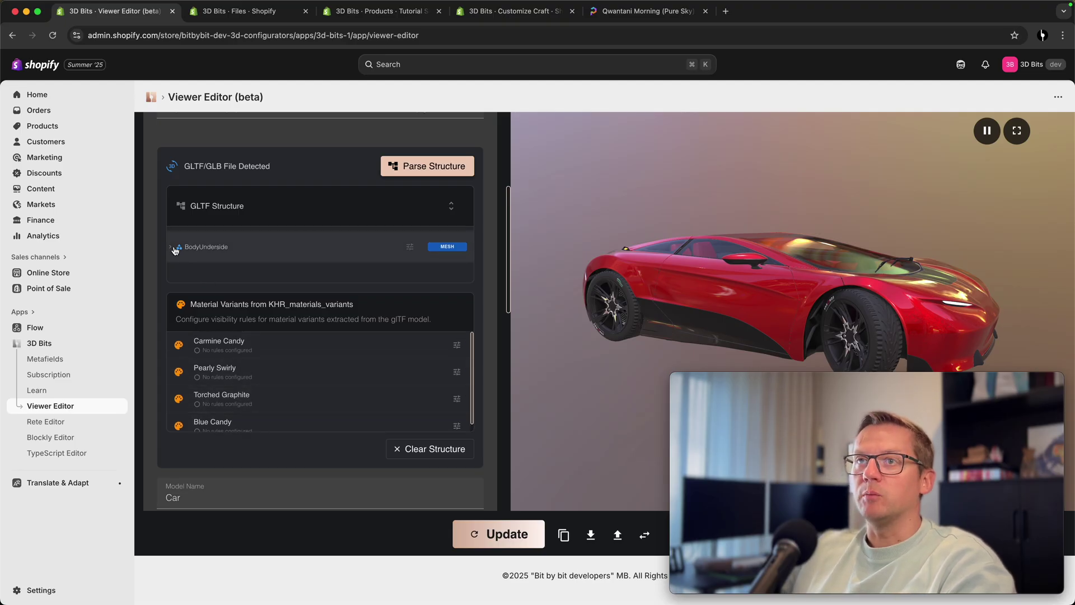
- Examine the child meshes under BodyUnderside, including those of BodyDoorRColor1, and collapse the hierarchy again
left_click(201, 249)
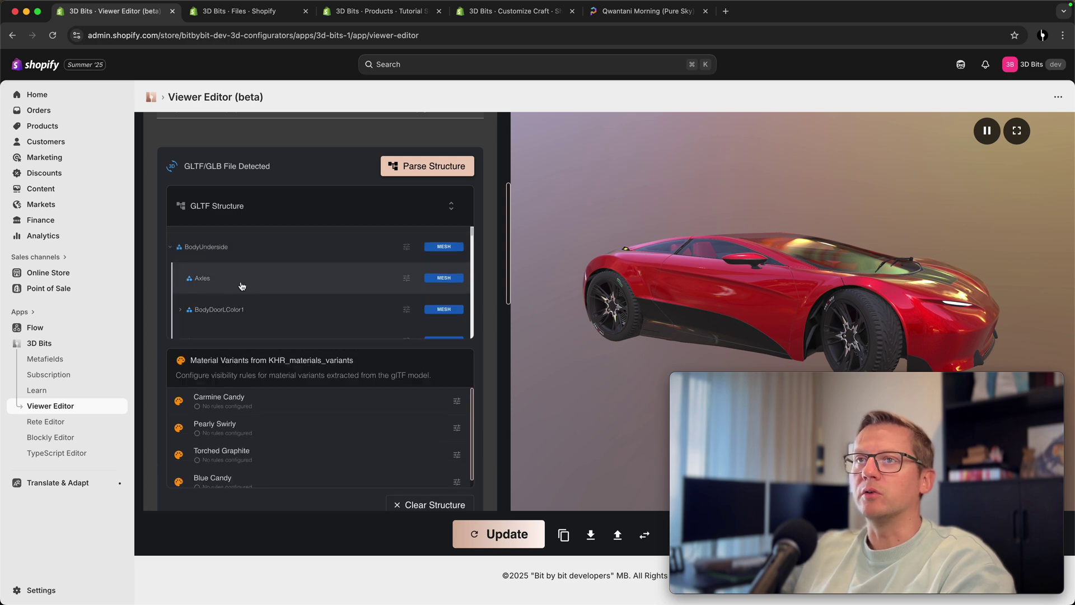
scroll(242, 286, "down", 1)
scroll(247, 289, "down", 1)
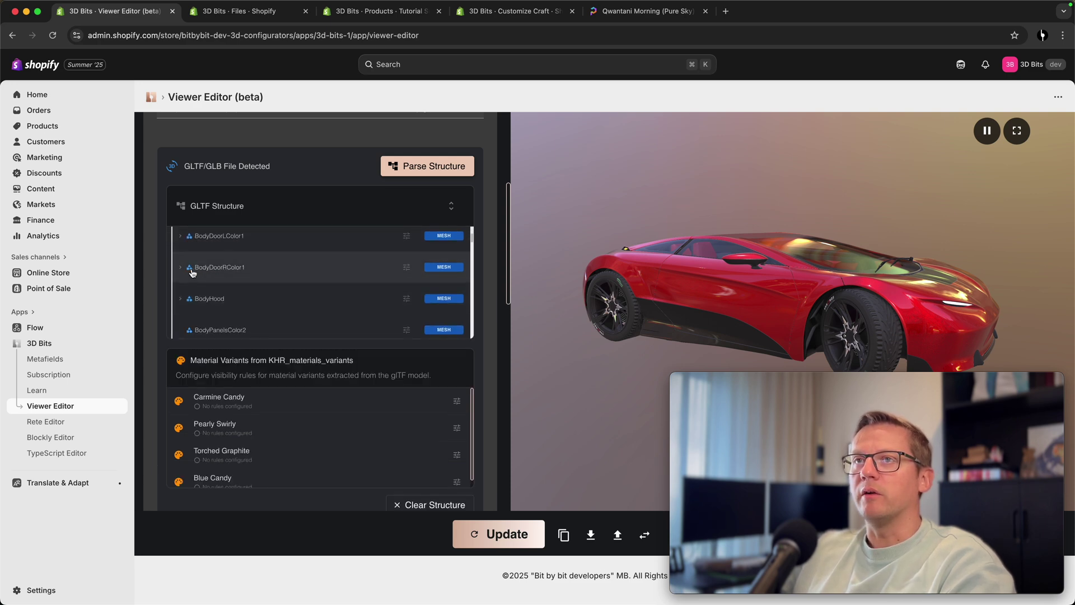
left_click(192, 272)
scroll(224, 261, "down", 1)
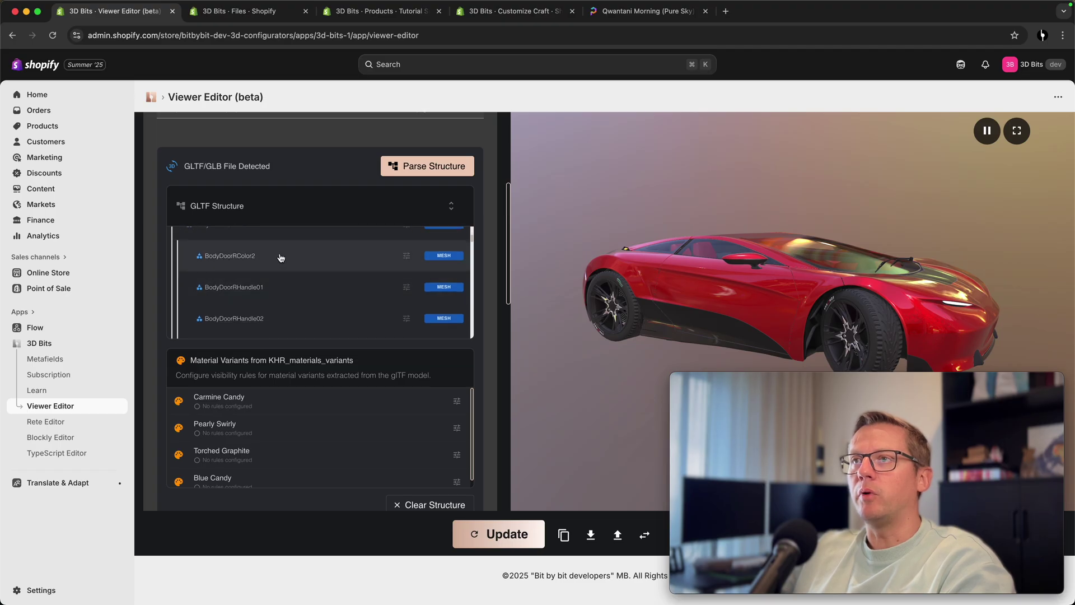
scroll(217, 269, "up", 1)
scroll(216, 280, "up", 3)
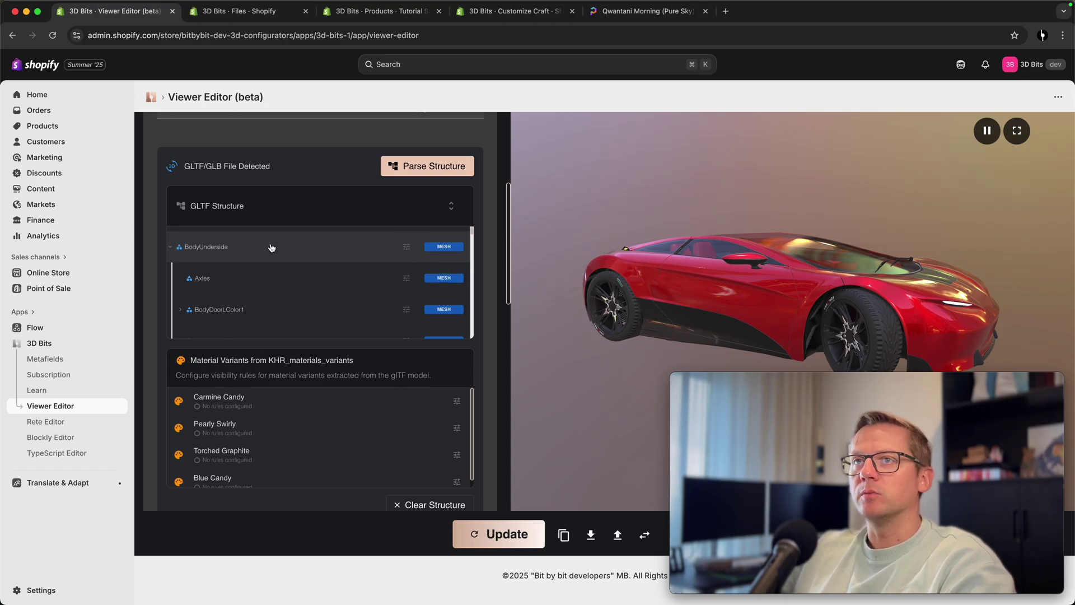
left_click(171, 247)
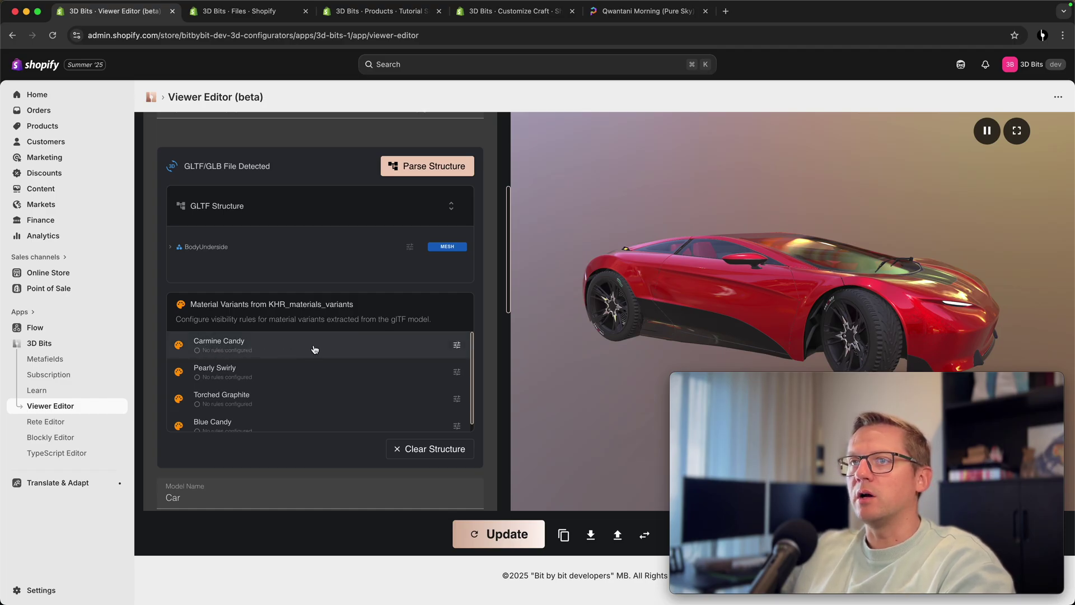
- Open the variant matching configuration of the Carmine Candy material variant
left_click_drag(797, 216, 675, 250)
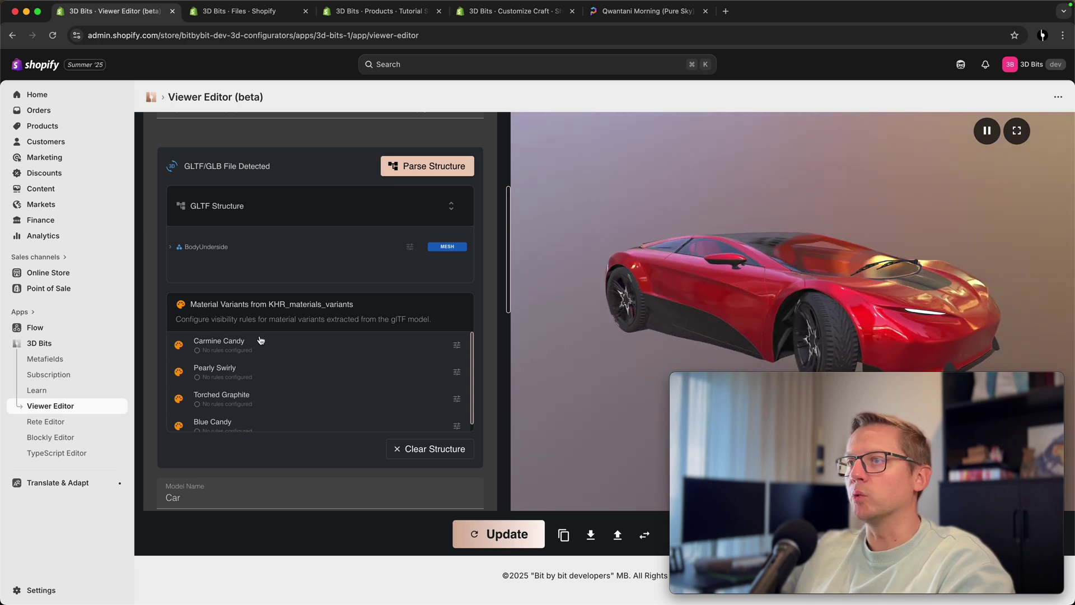
left_click(457, 346)
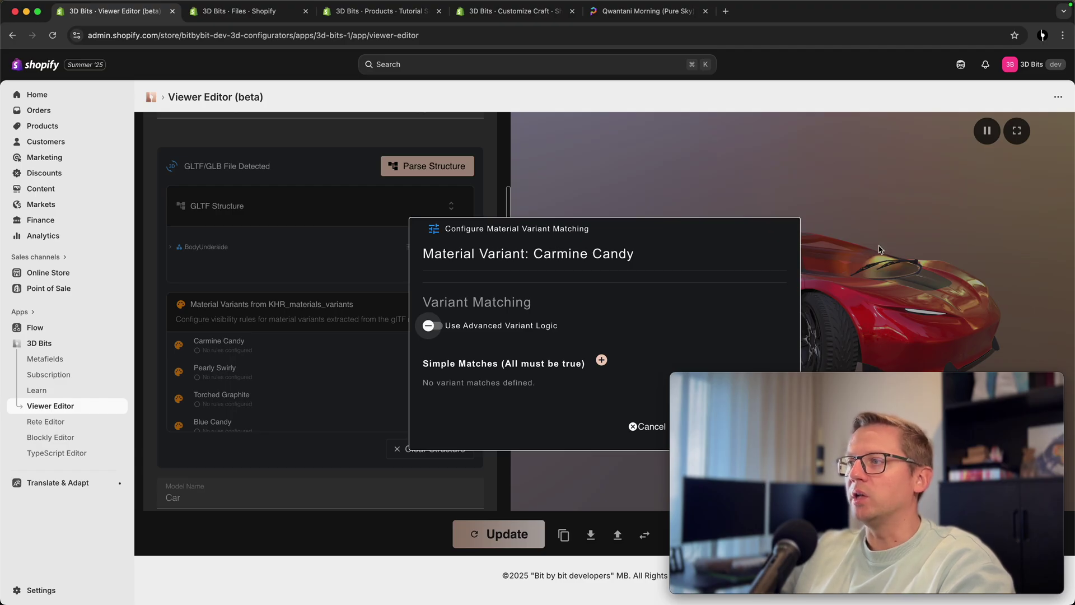
- Try the advanced variant logic for Carmine Candy with its operator options, and switch back to simple matching
left_click(429, 328)
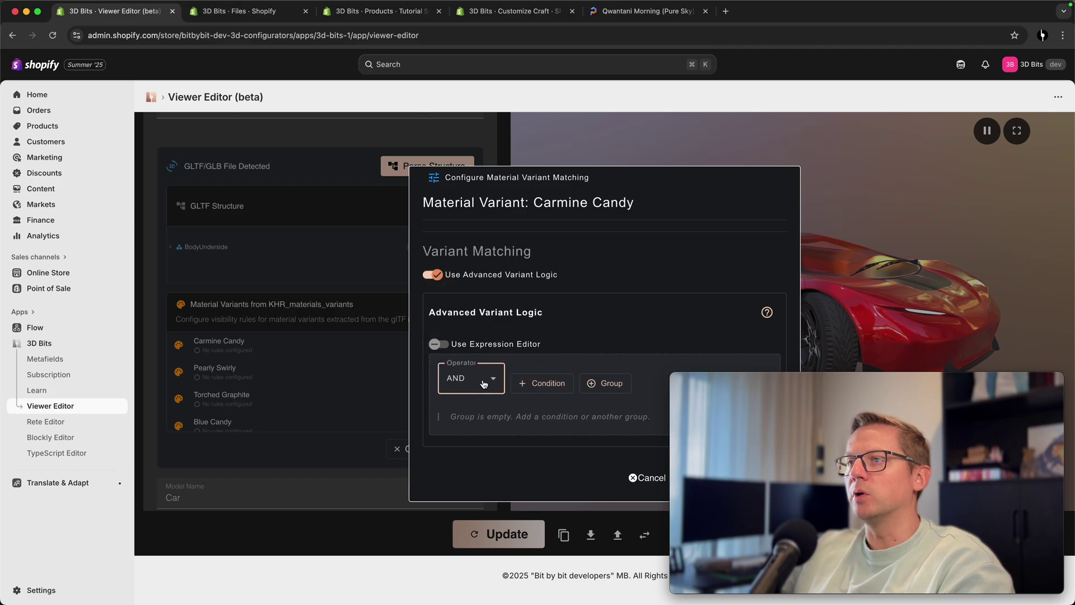
left_click(500, 384)
left_click(552, 379)
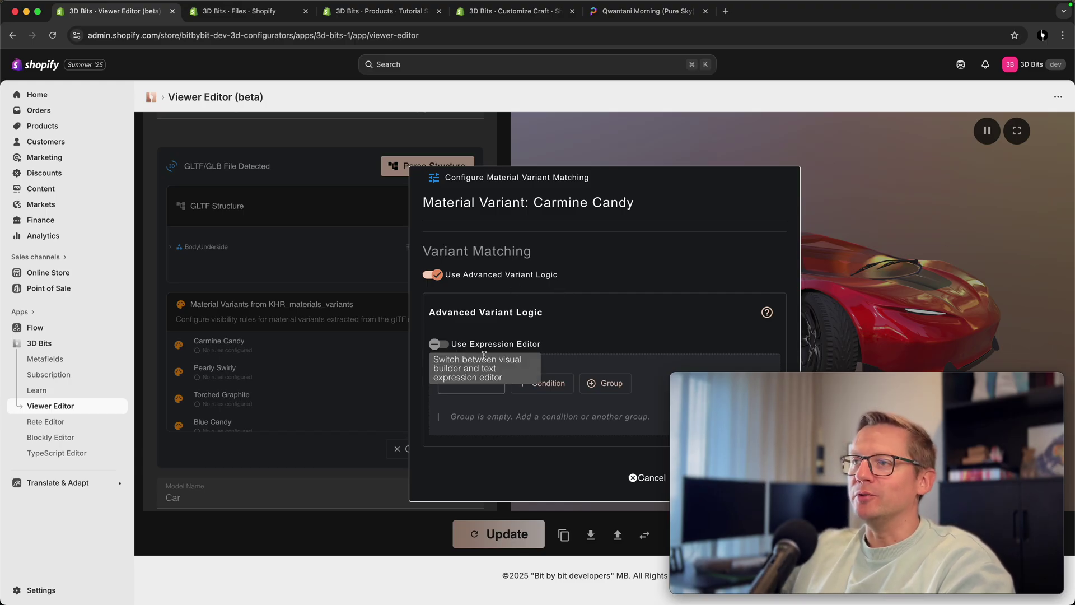
left_click(433, 275)
left_click_drag(423, 364, 501, 365)
left_click(433, 368)
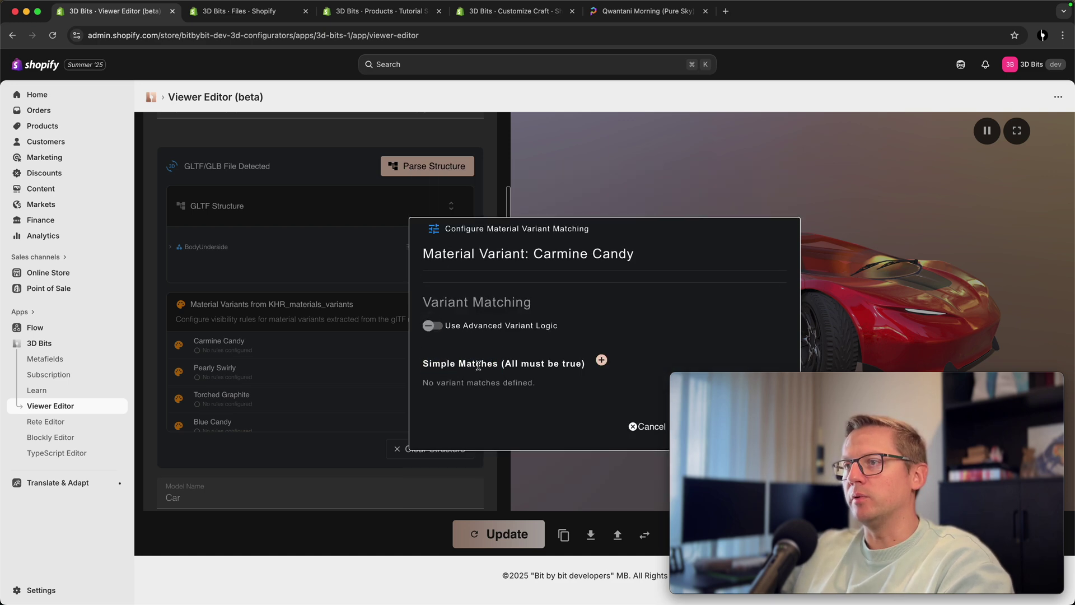
- Add a simple match for Carmine Candy with the name Variant and value Carmine Candy, and save it
left_click(602, 360)
left_click(491, 376)
type("Variant")
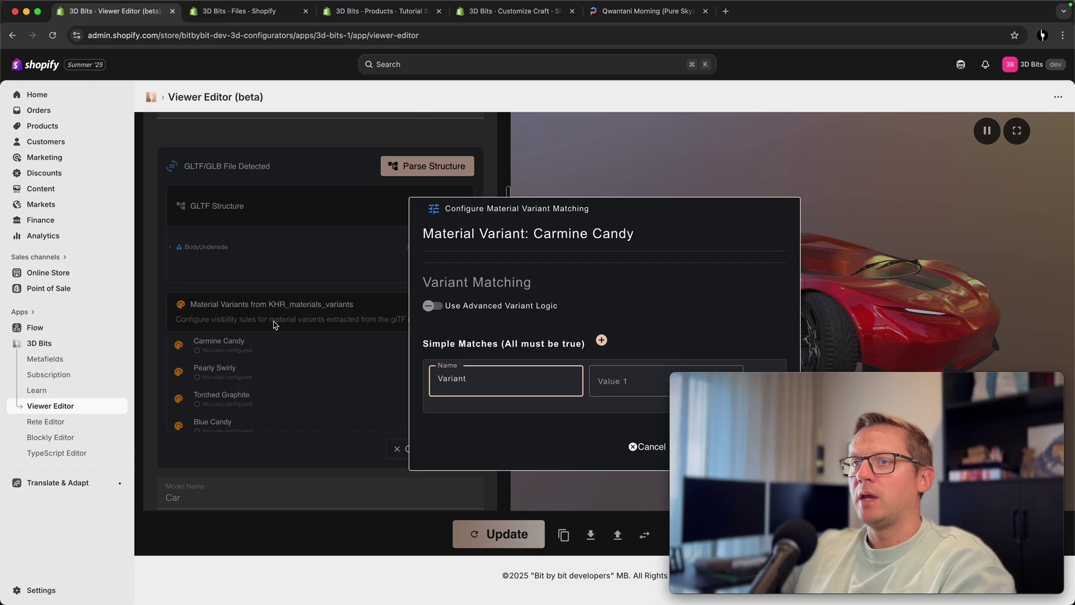
left_click(607, 385)
type("Car")
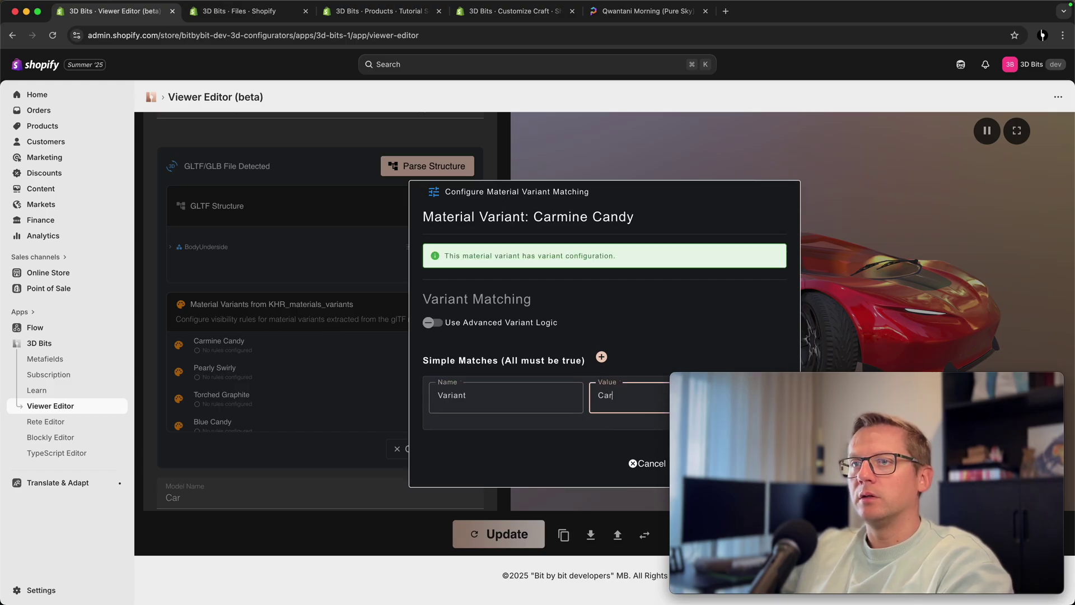
type("mine Candy")
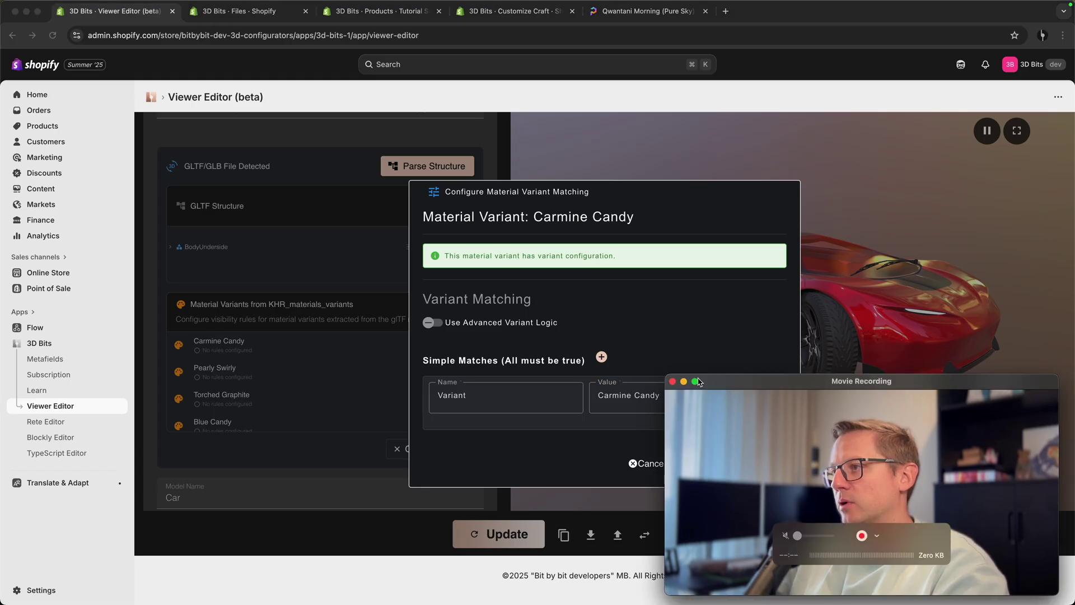
left_click_drag(670, 372, 720, 393)
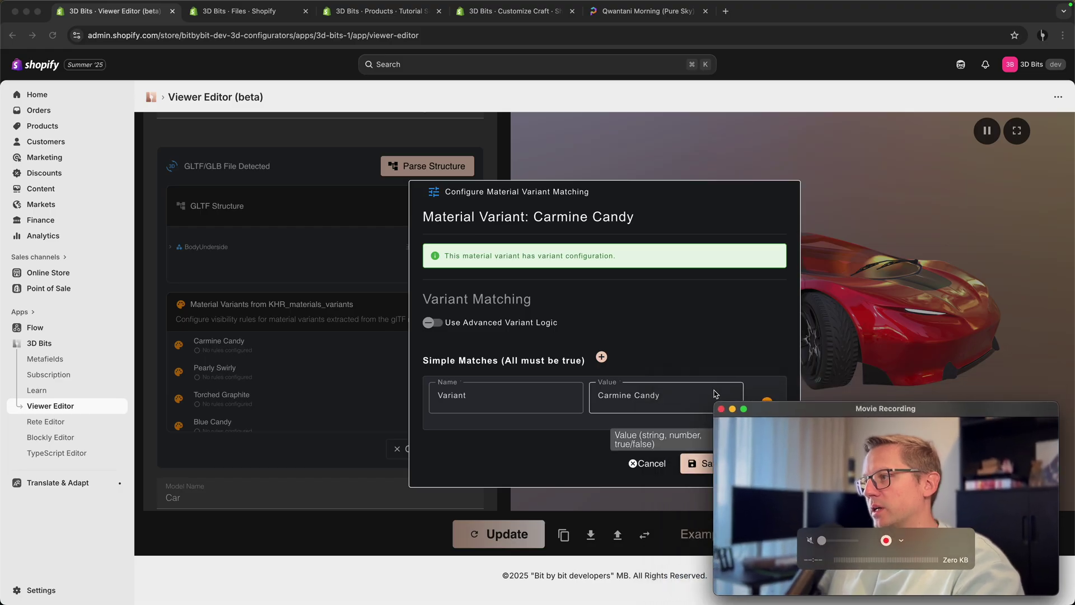
mouse_move(801, 415)
left_mouse_down()
mouse_move(816, 430)
mouse_move(810, 419)
left_mouse_up()
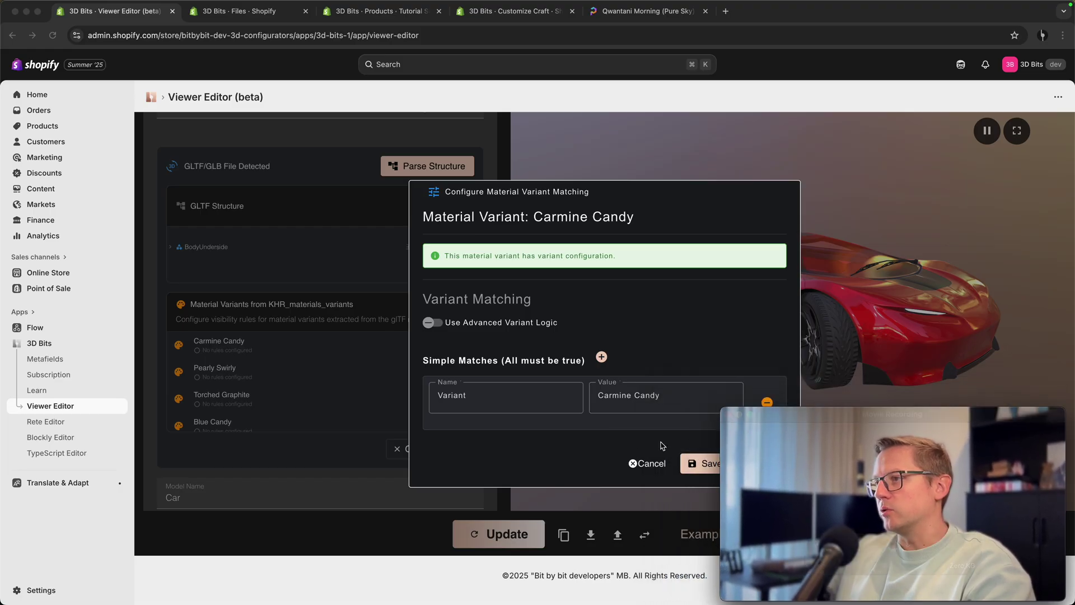
left_click(583, 454)
left_click(704, 464)
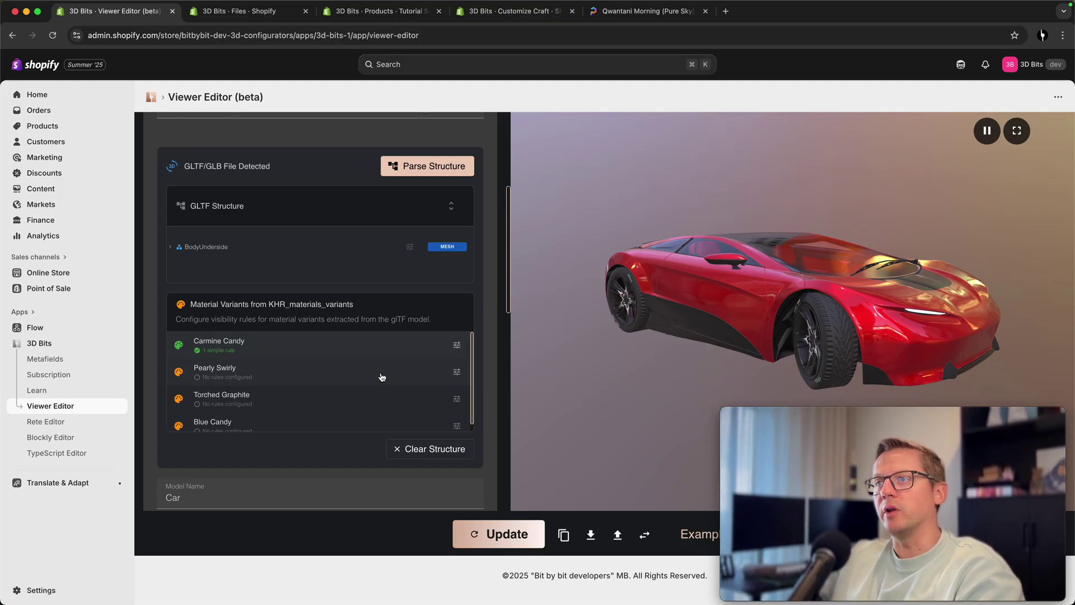
- Add a simple match for the Pearly Swirly material variant with the name Variant and value Pearly Swirly, and save it
left_click(457, 374)
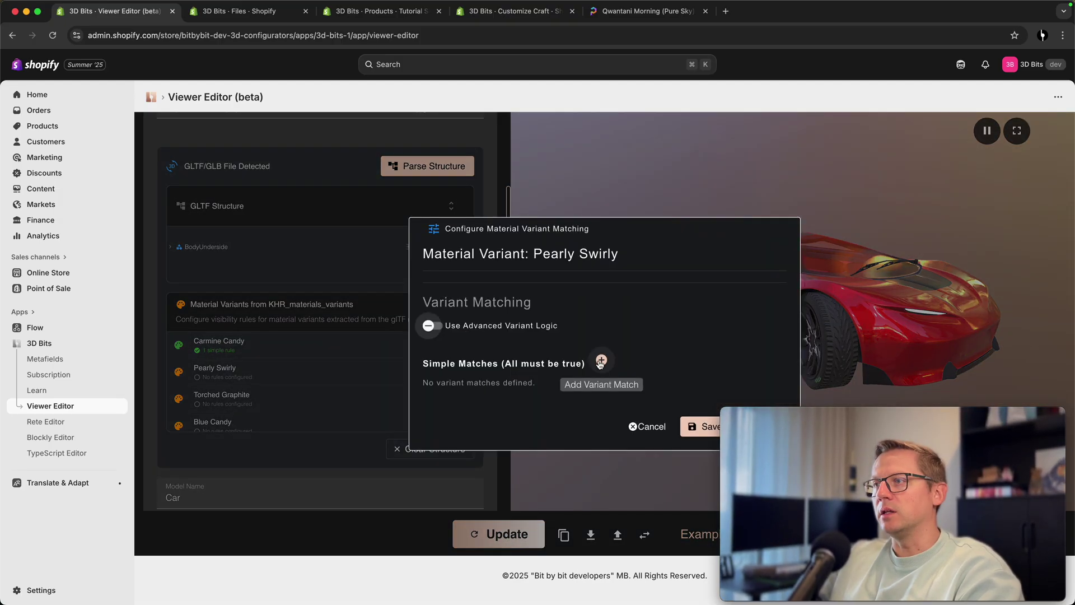
left_click(599, 357)
left_click(489, 384)
type("Variant")
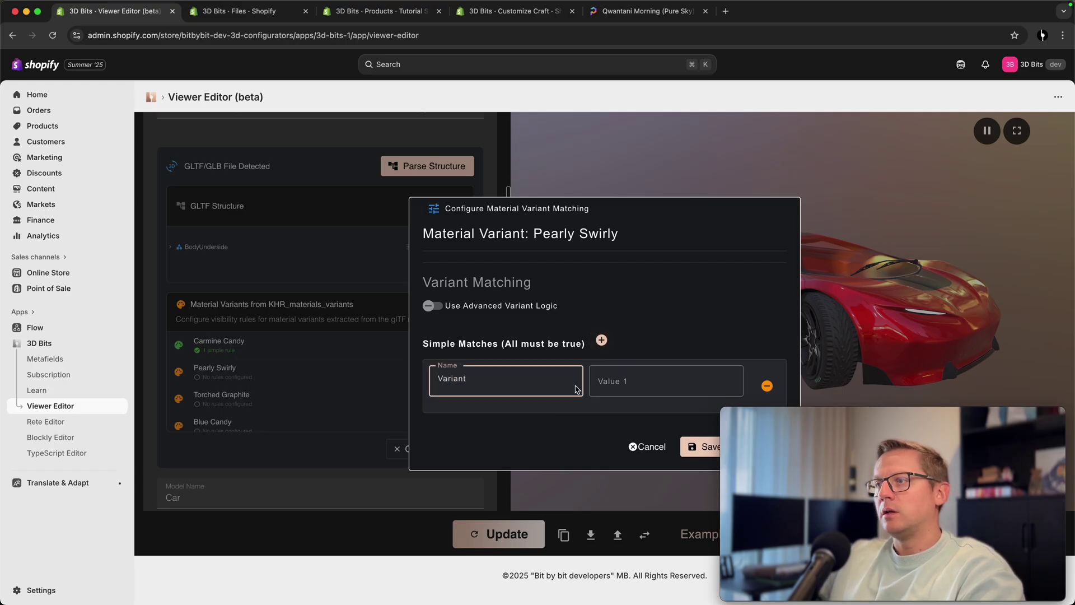
key("Tab")
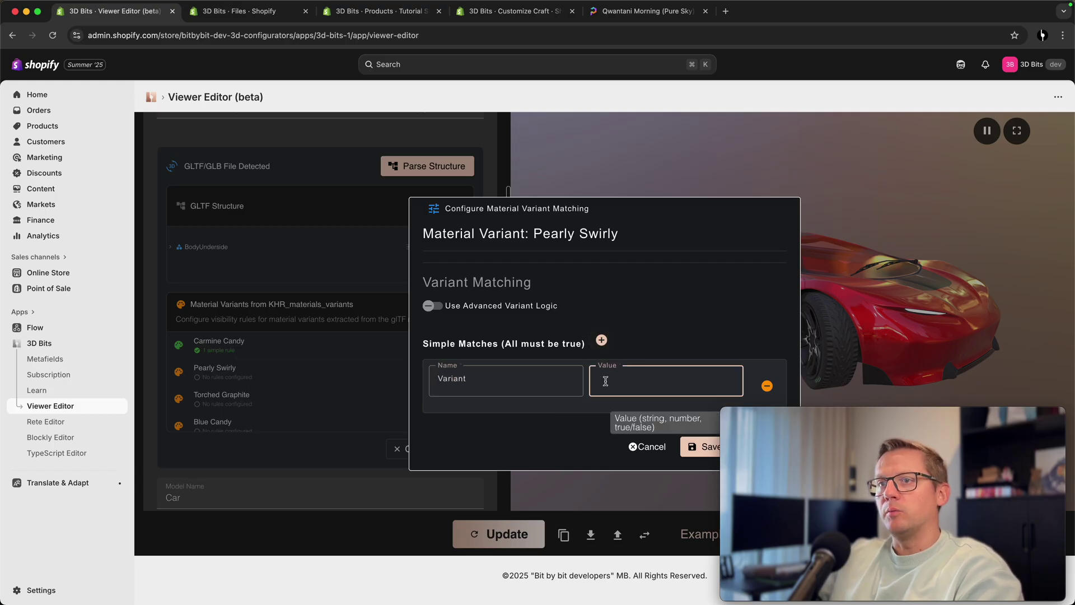
type("Pearly Swirly")
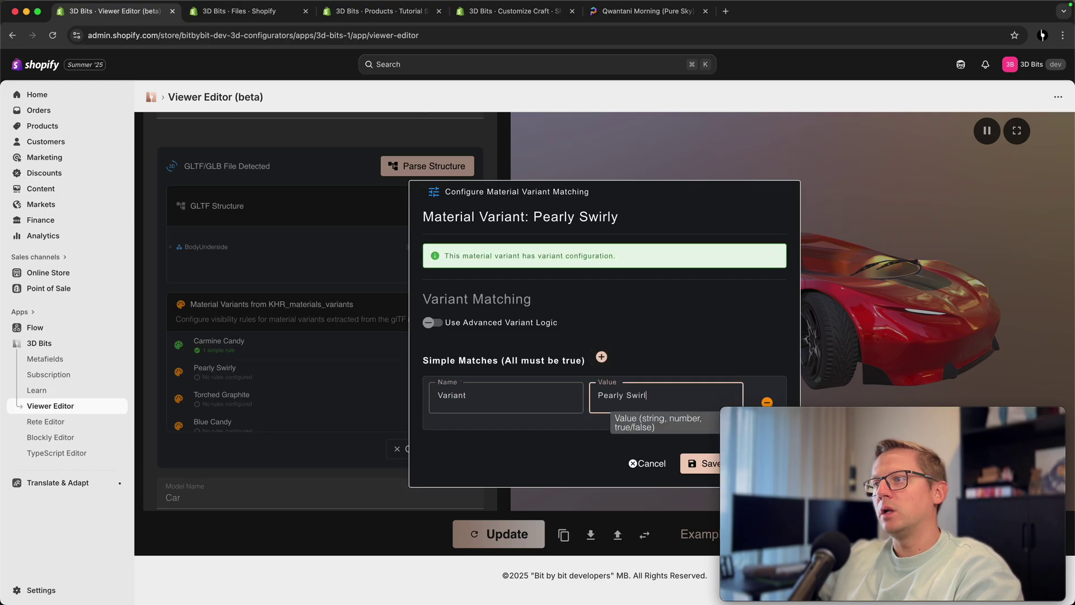
left_click(701, 463)
- Add a simple match for the Torched Graphite material variant with the name Variant and value Torched Graphite, and save it
left_click(457, 397)
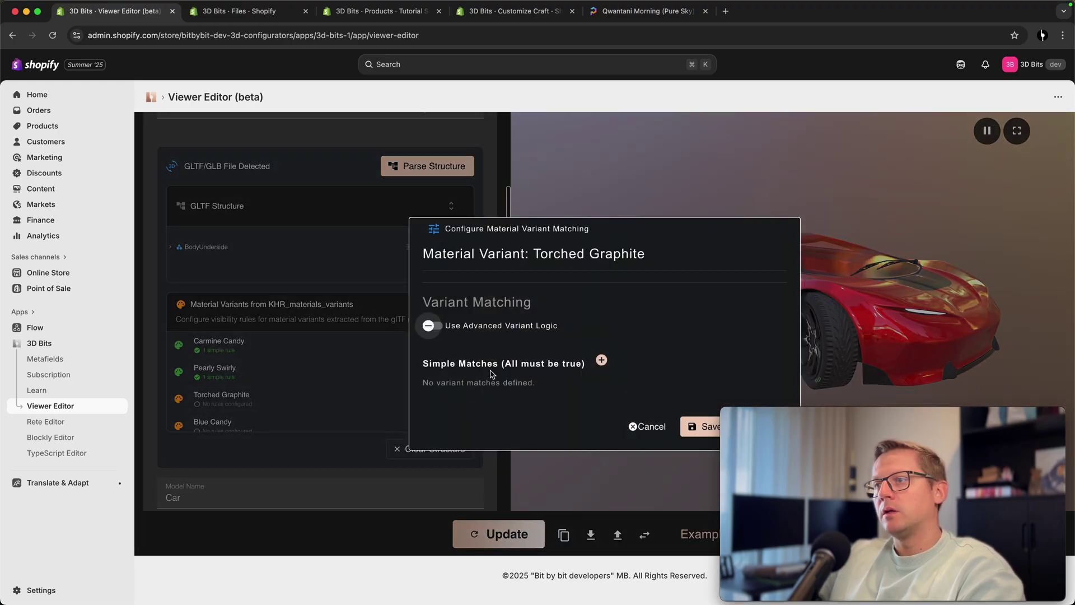
left_click(602, 360)
left_click(509, 391)
type("Variant")
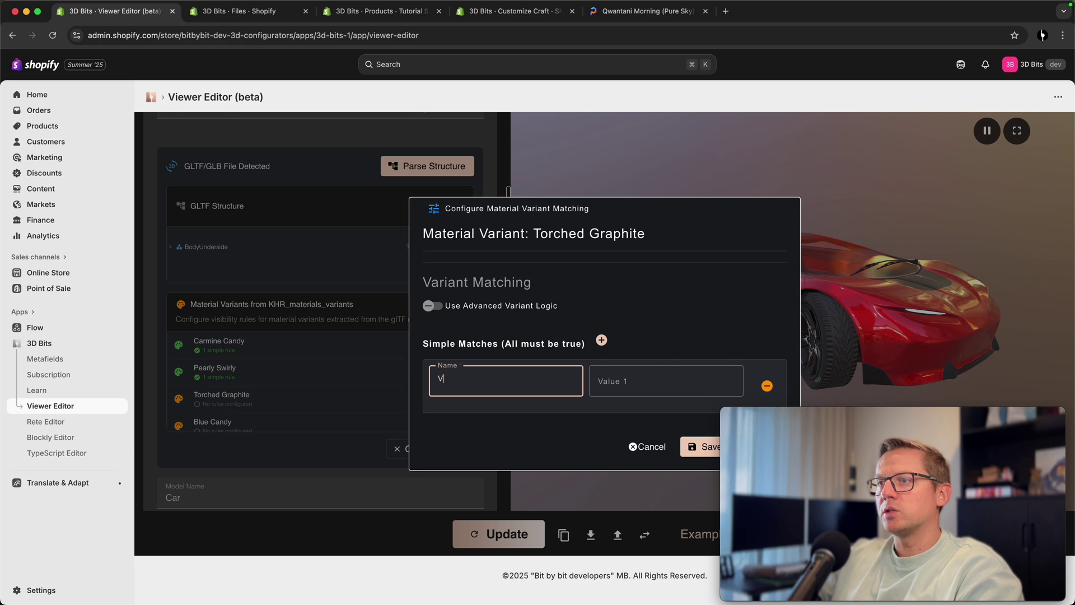
left_click_drag(533, 233, 639, 231)
key("super+c")
left_click(620, 379)
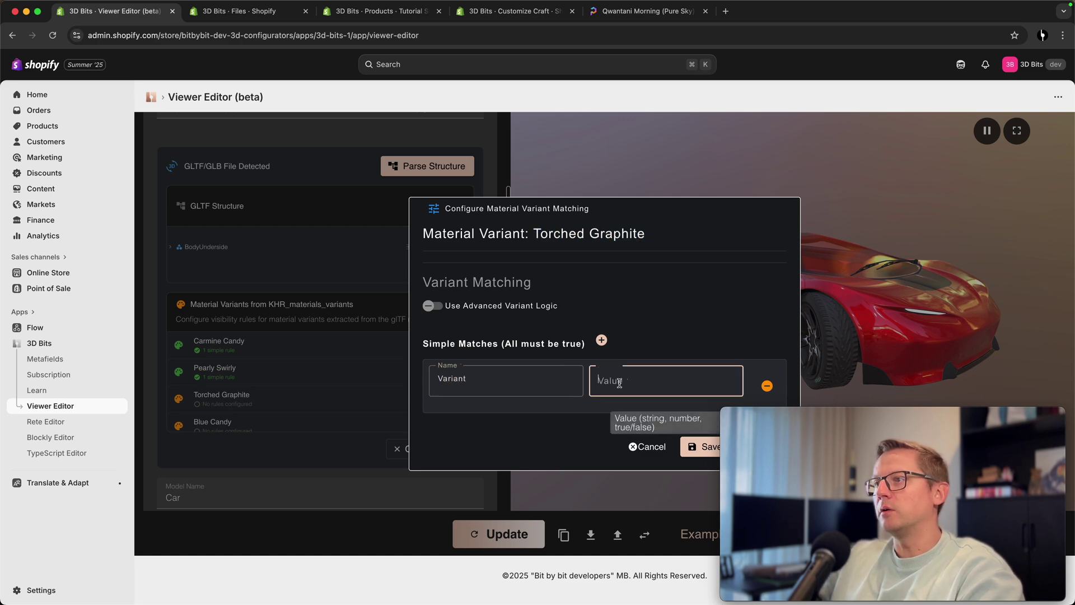
key("super+v")
left_click(707, 464)
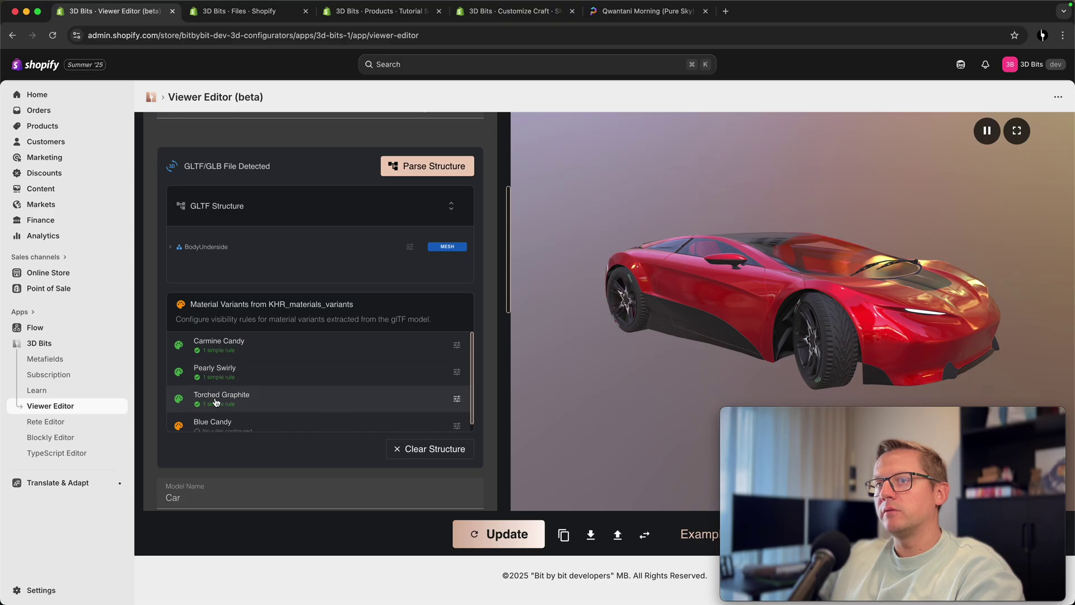
- Add a simple match for the Blue Candy material variant with the name Variant and value Blue Candy, and save it
scroll(404, 411, "down", 1)
left_click(457, 419)
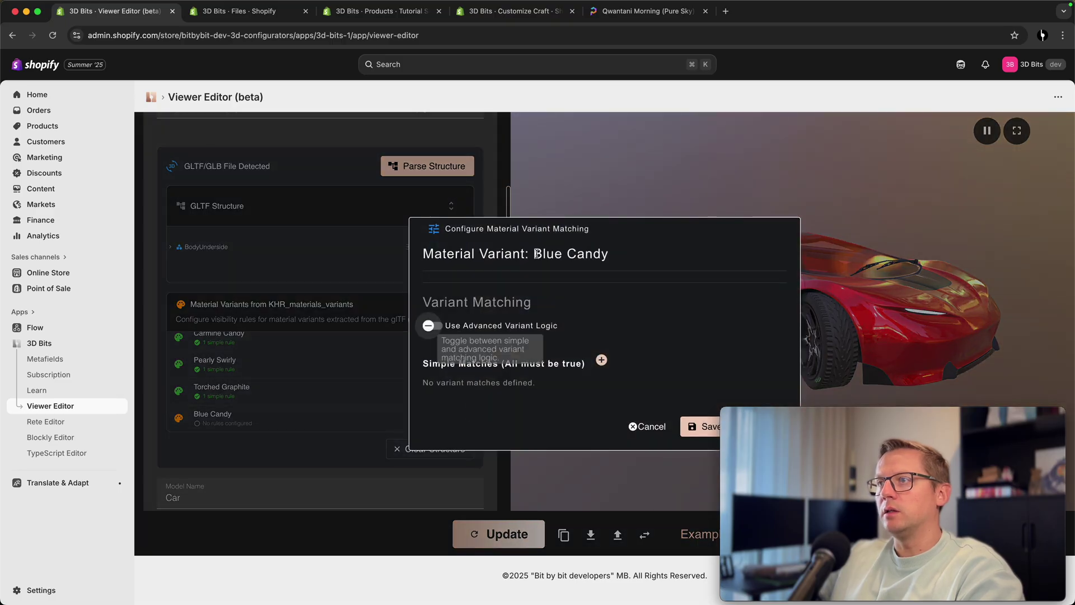
left_click(602, 359)
left_click(508, 379)
type("Variant")
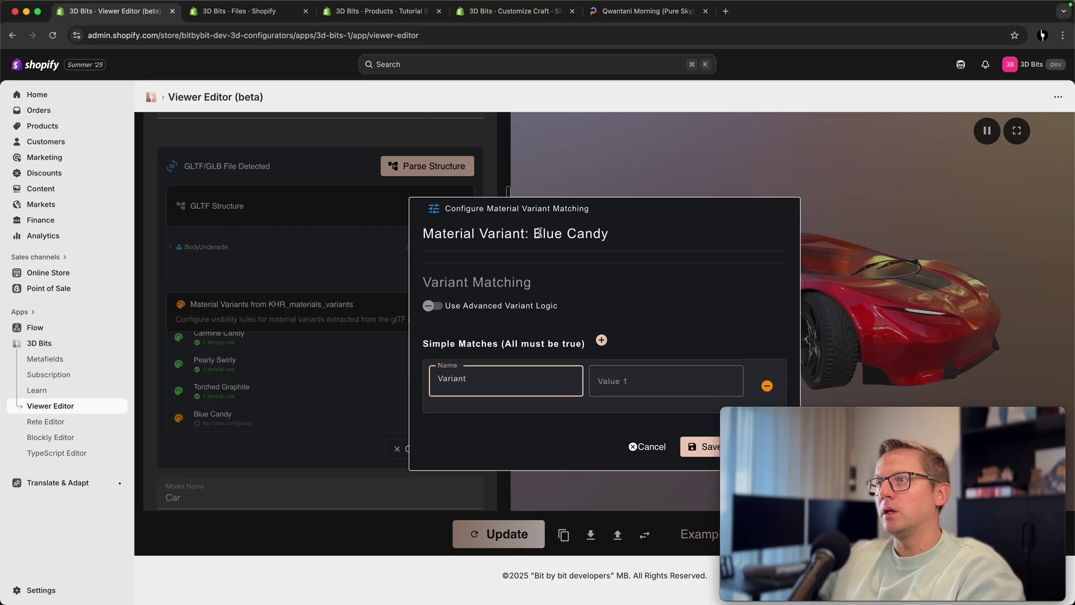
left_click_drag(533, 234, 628, 243)
left_click(637, 386)
key("super+v")
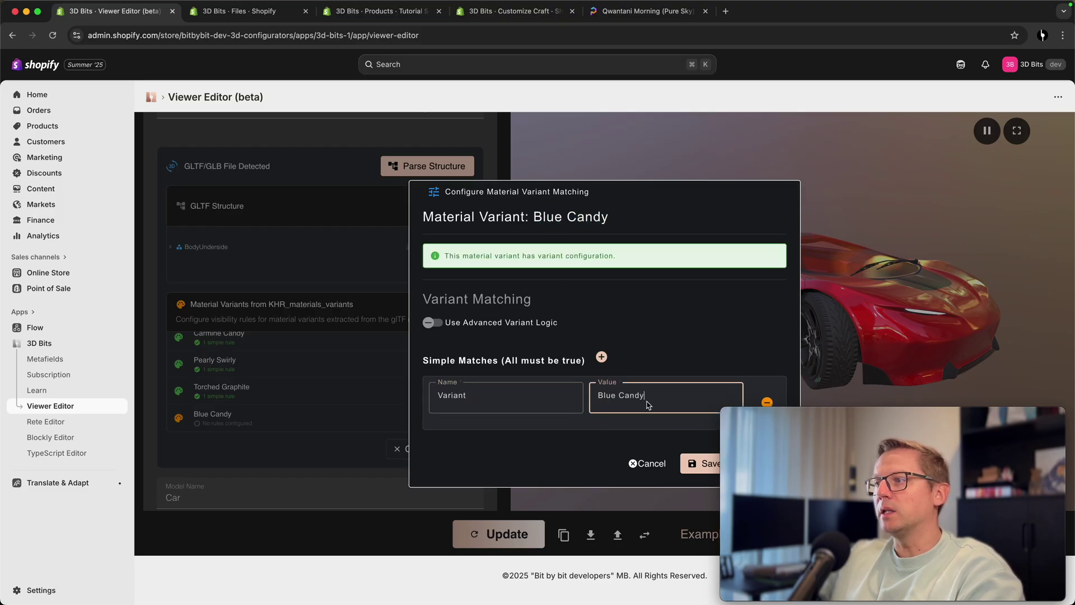
left_click(699, 464)
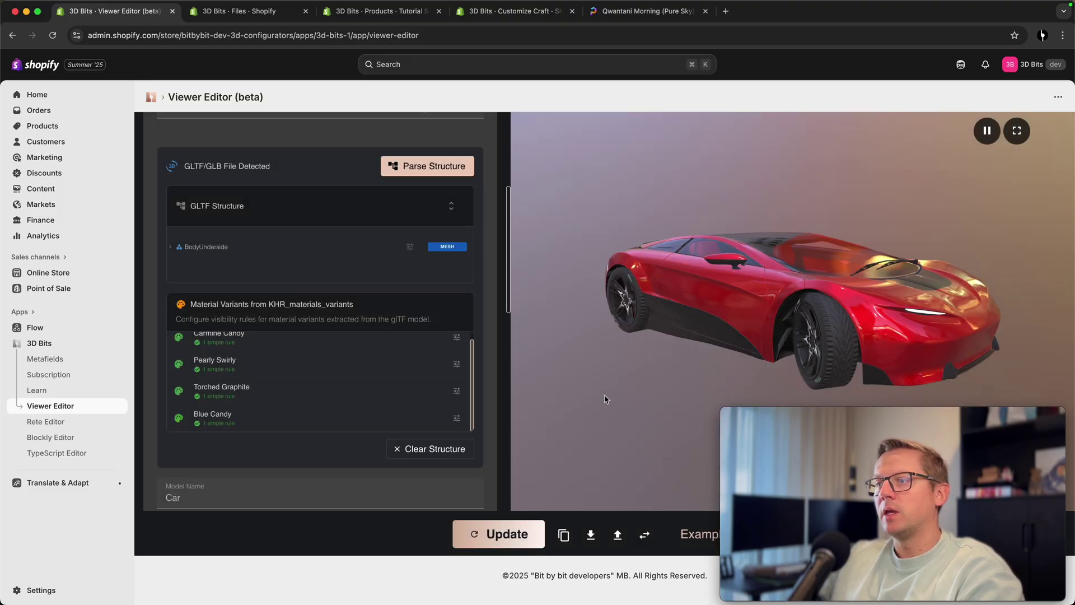
- Update the viewer and preview the car in Pearly Swirly, Torched Graphite and Blue Candy, inspecting the last one up close
left_click(505, 535)
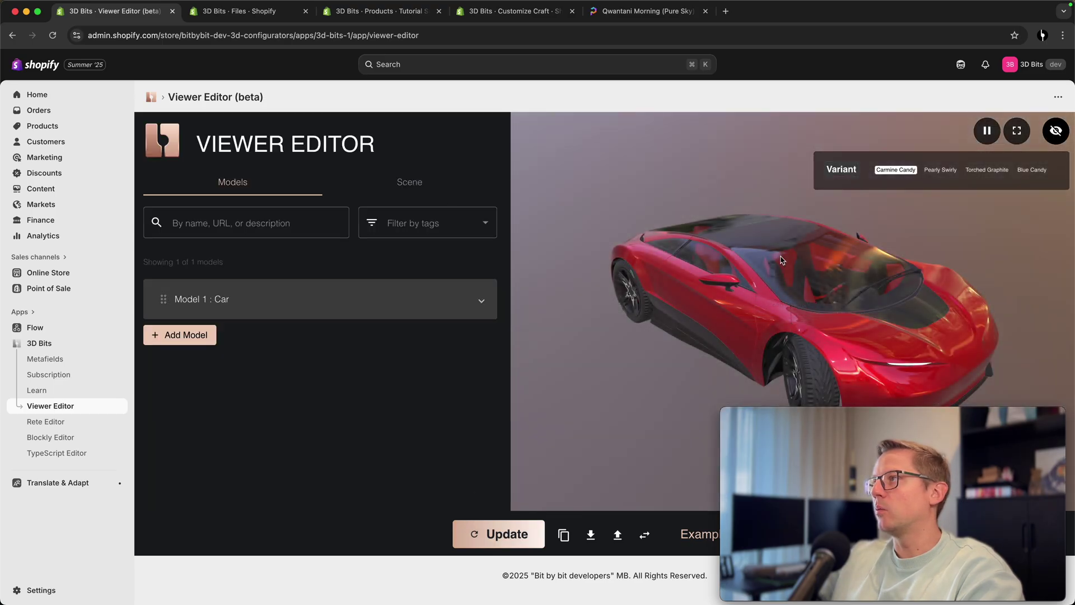
left_click(939, 171)
left_click(987, 171)
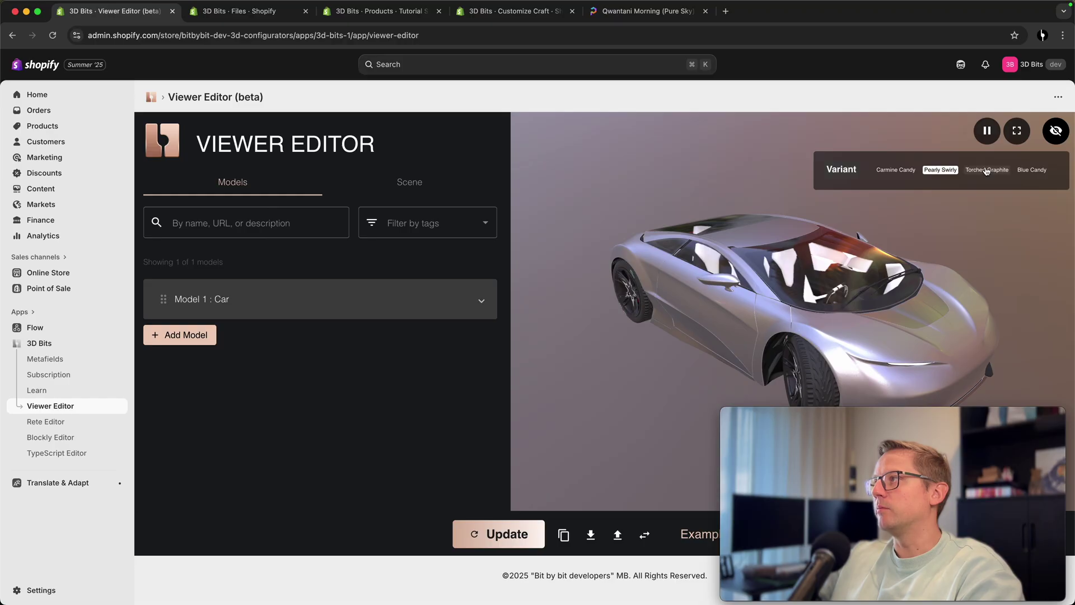
left_click(1032, 170)
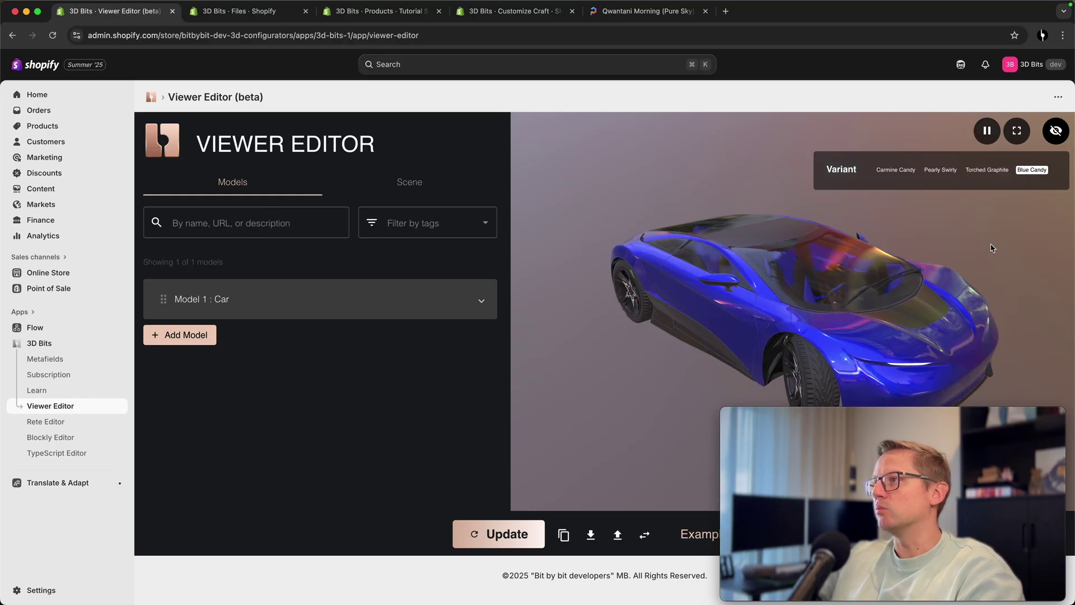
left_click_drag(881, 247, 742, 173)
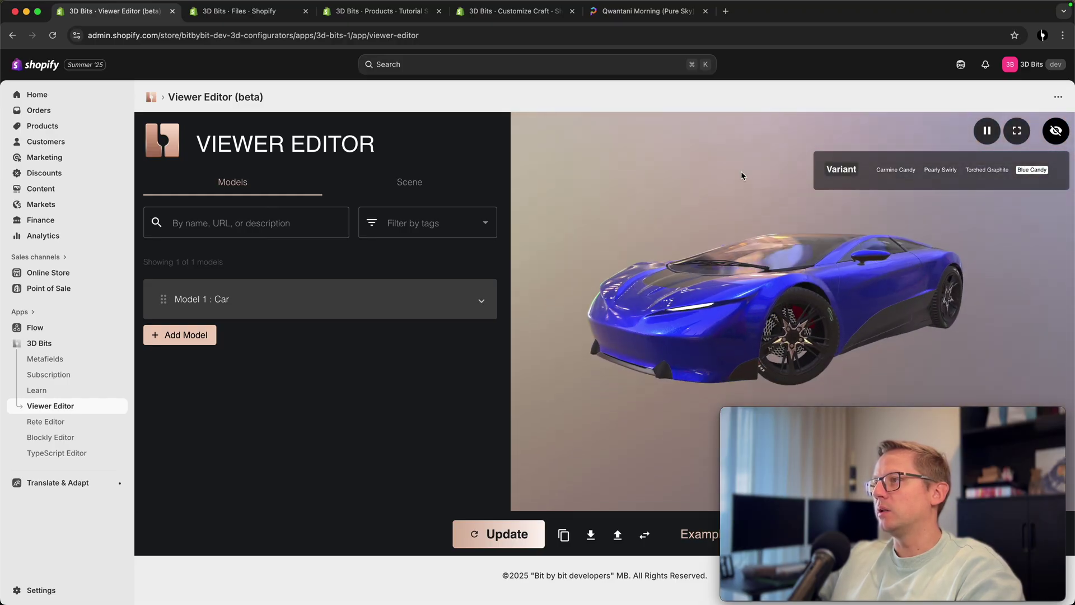
scroll(776, 291, "up", 5)
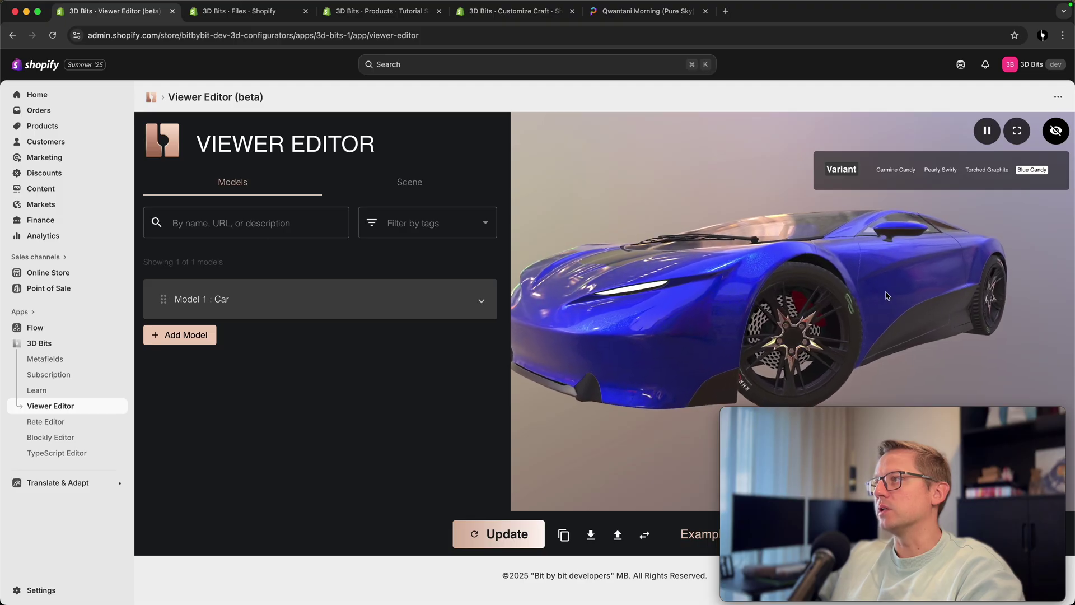
left_click_drag(745, 290, 701, 293)
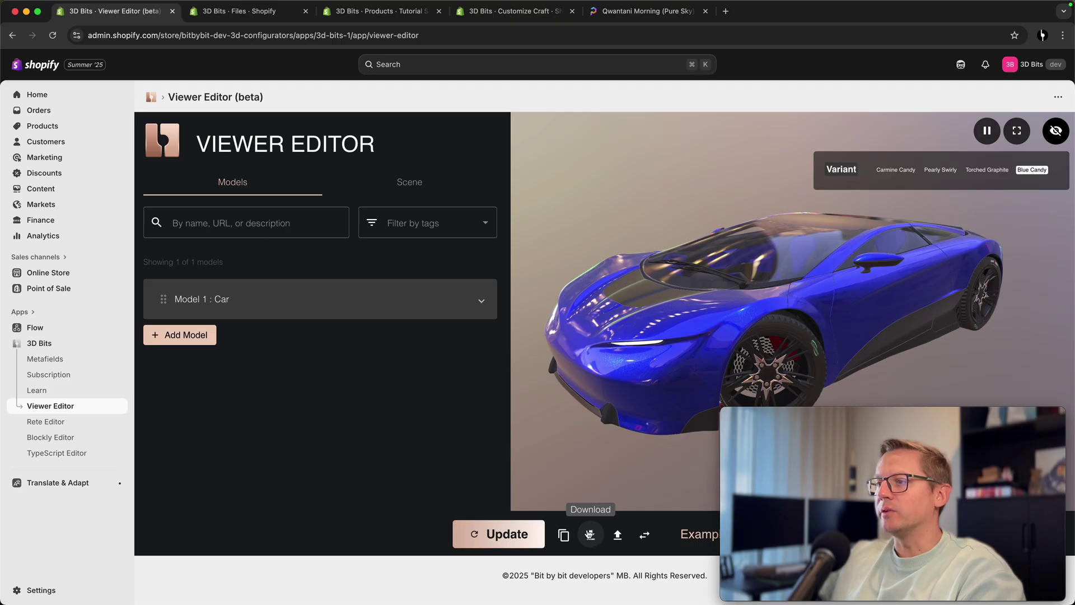
- Download the scene configuration as a JSON file with the full GLTF structure
left_click(590, 535)
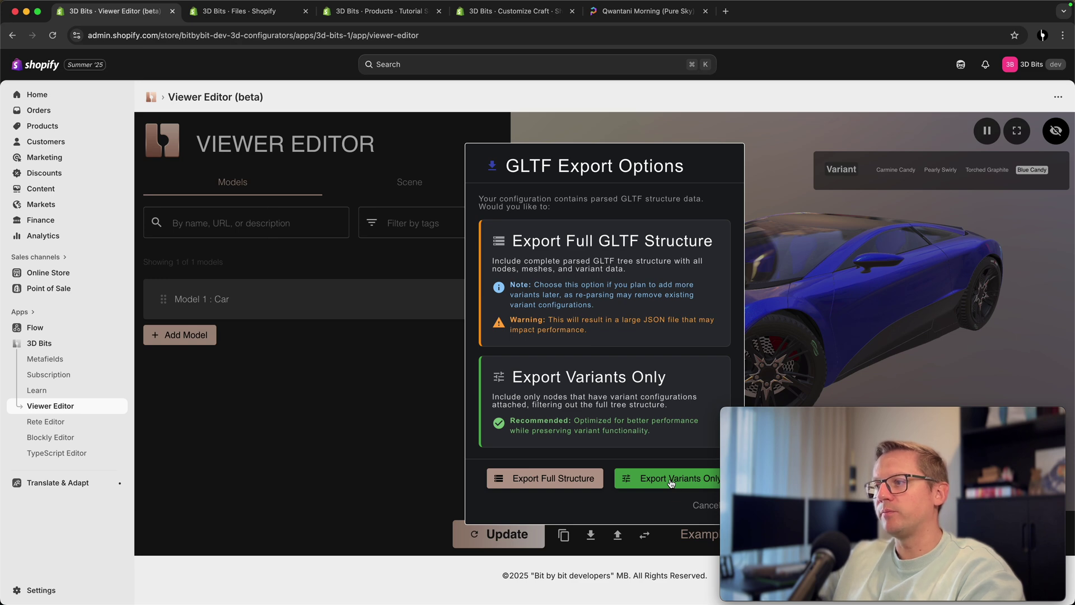
left_click(546, 479)
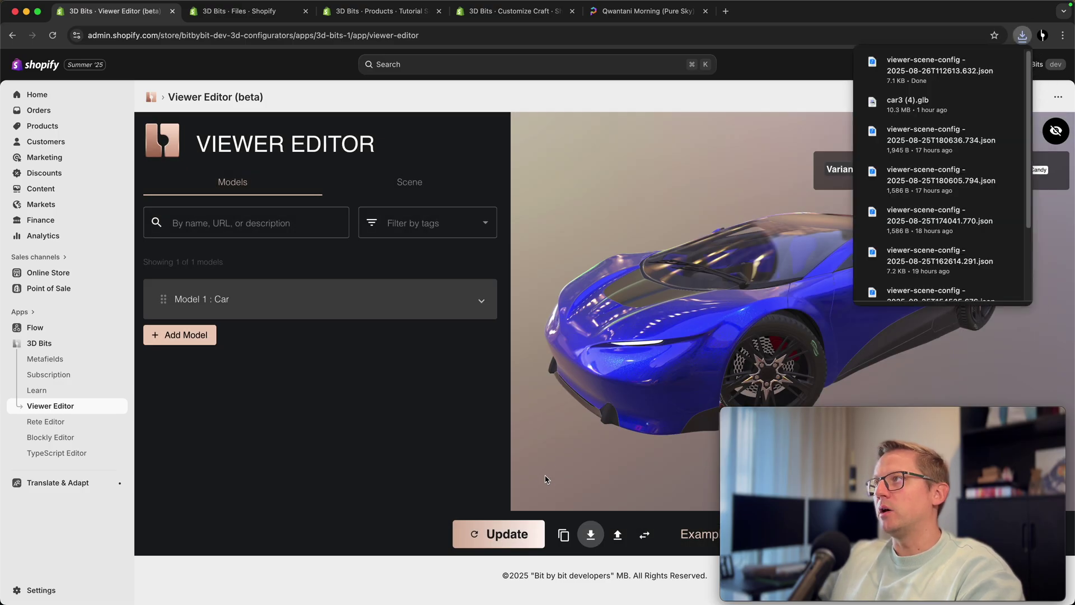
left_click(1024, 36)
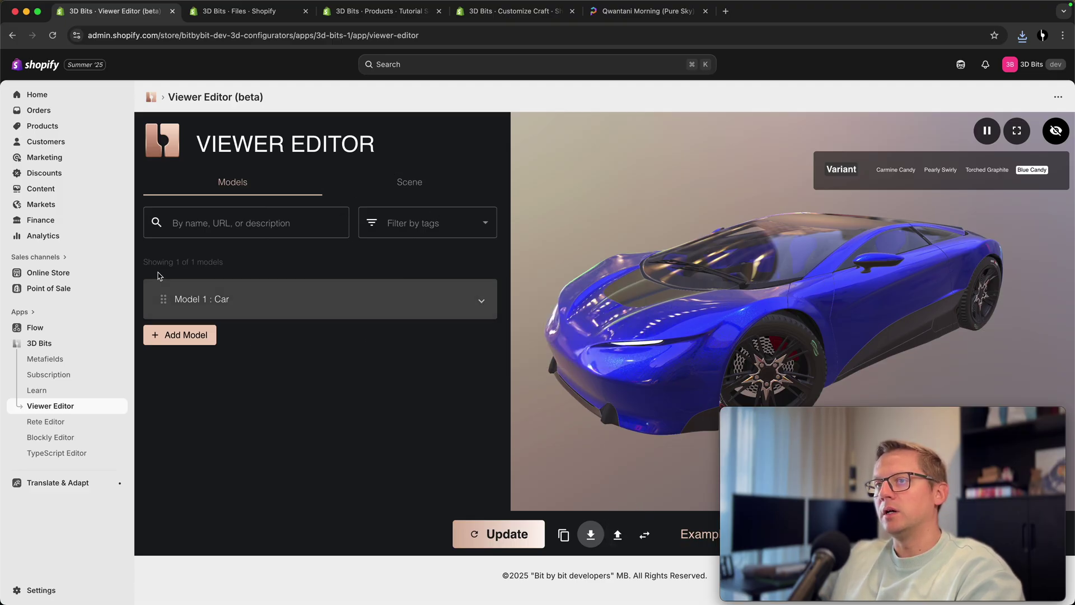
- Copy the scene configuration to the clipboard with the variants-only export option
mouse_move(302, 299)
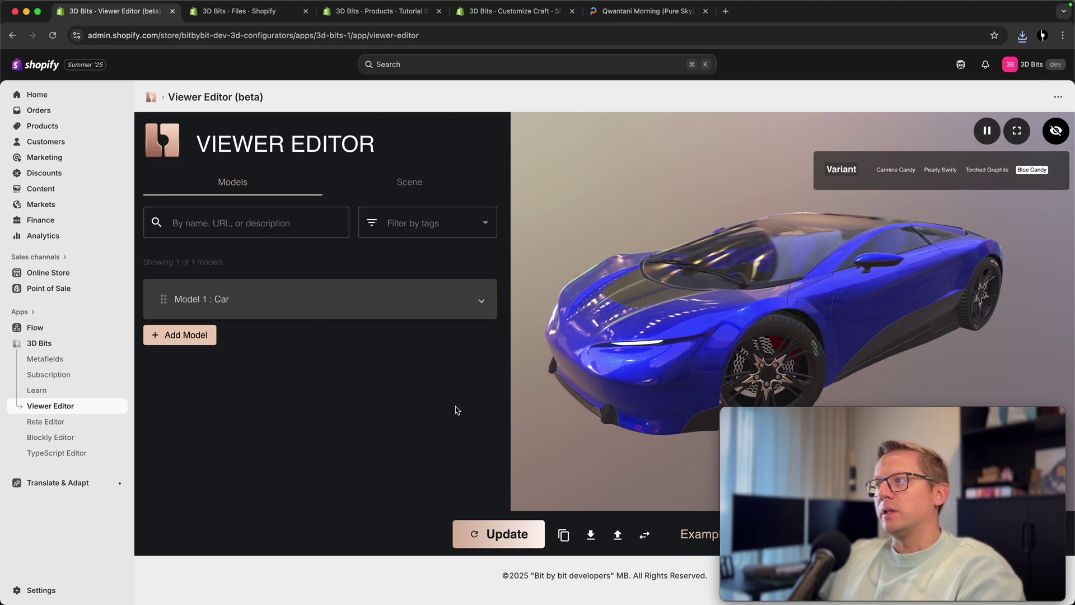
left_click(563, 535)
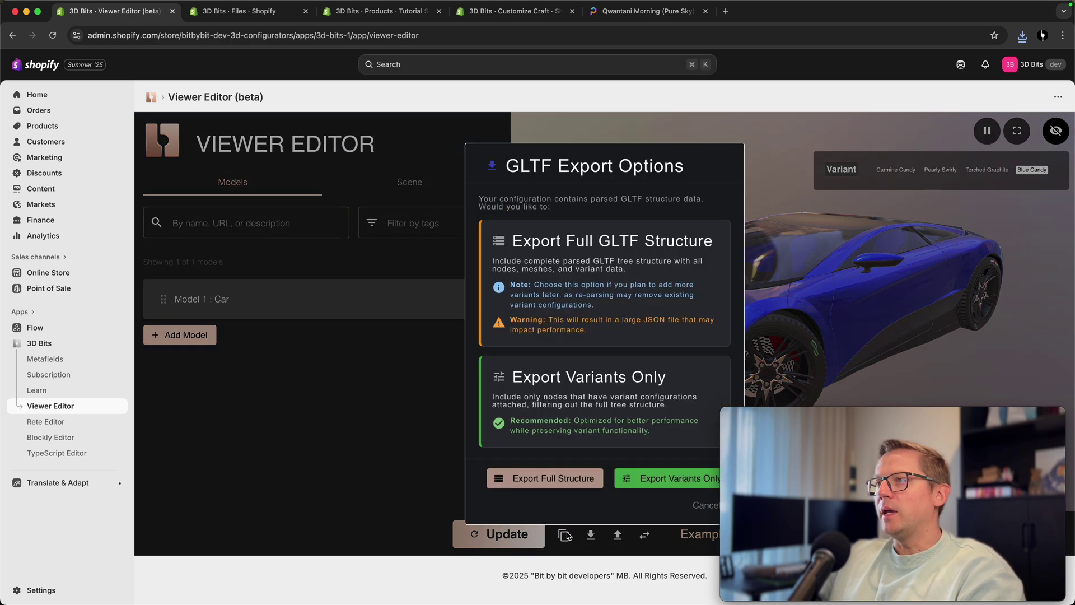
left_click(651, 480)
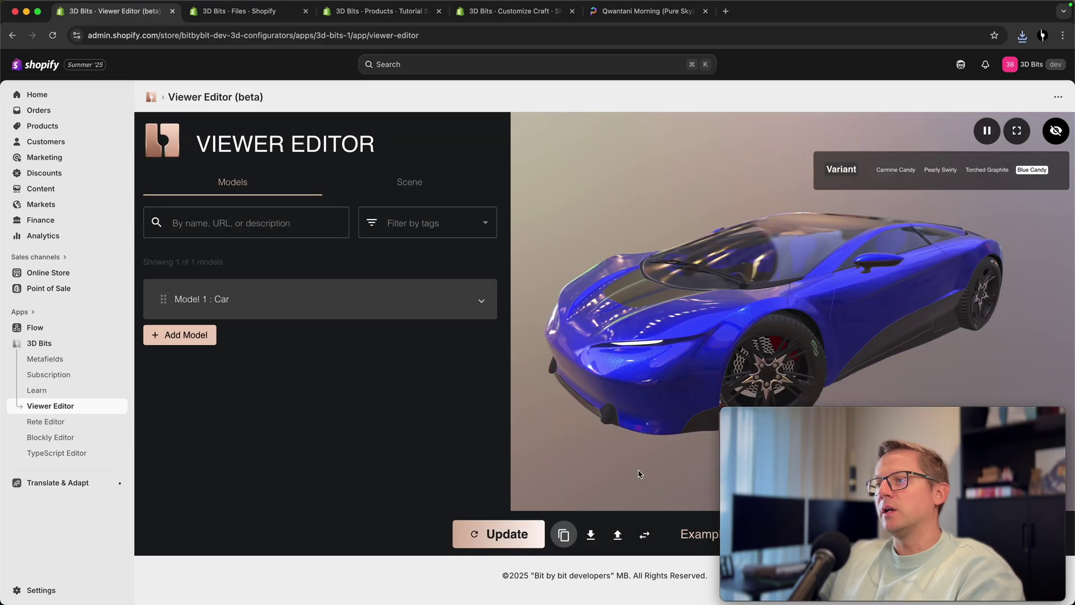
- Look at the variant visibility settings of the Car model's BodyUnderside node and close them without changes
left_click(400, 305)
scroll(331, 408, "down", 4)
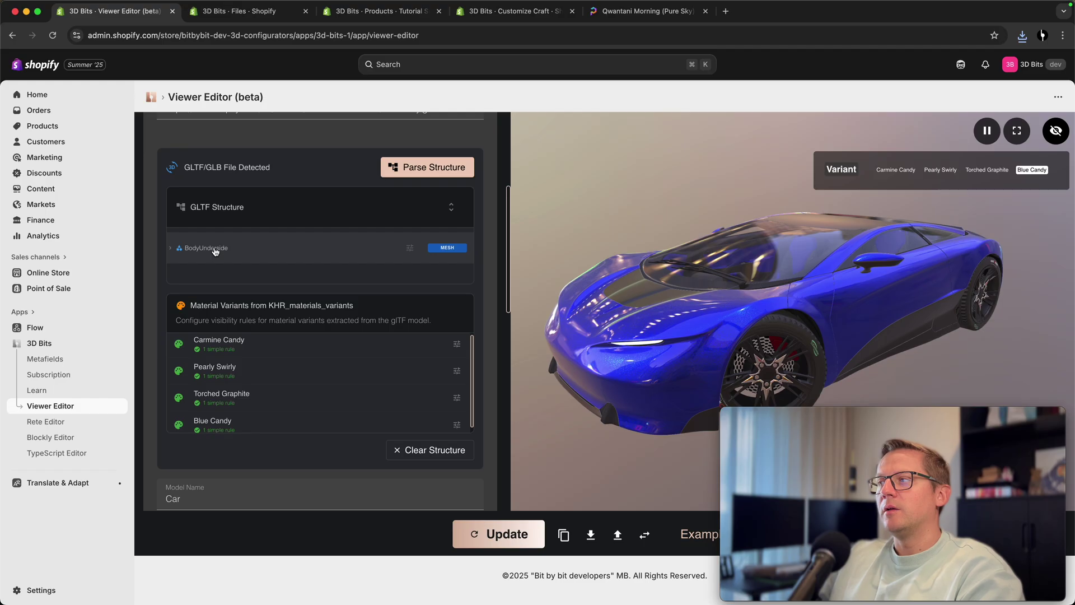
left_click(410, 248)
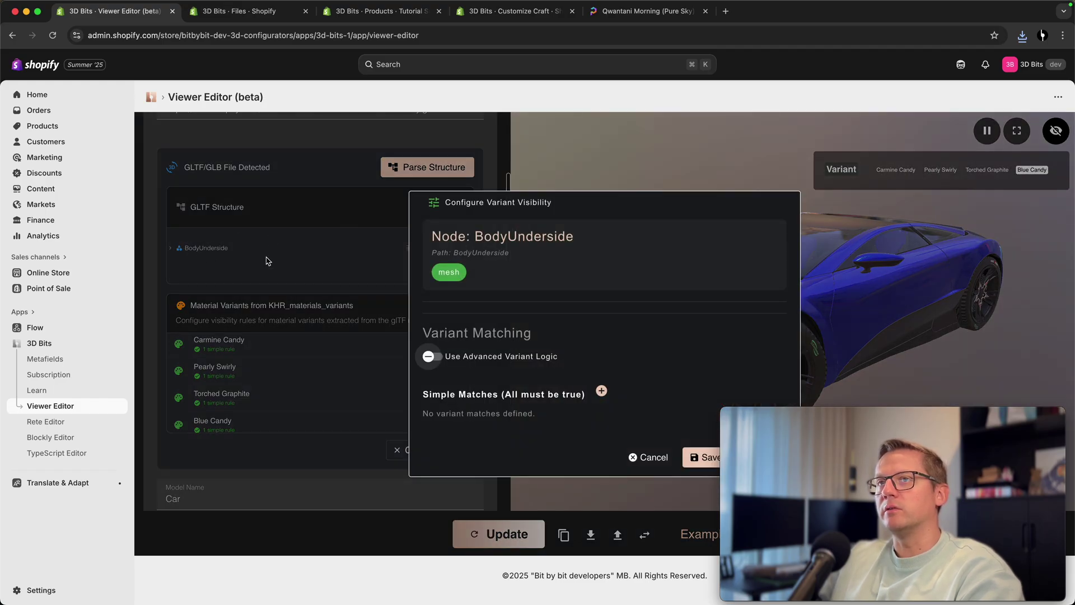
left_click(647, 457)
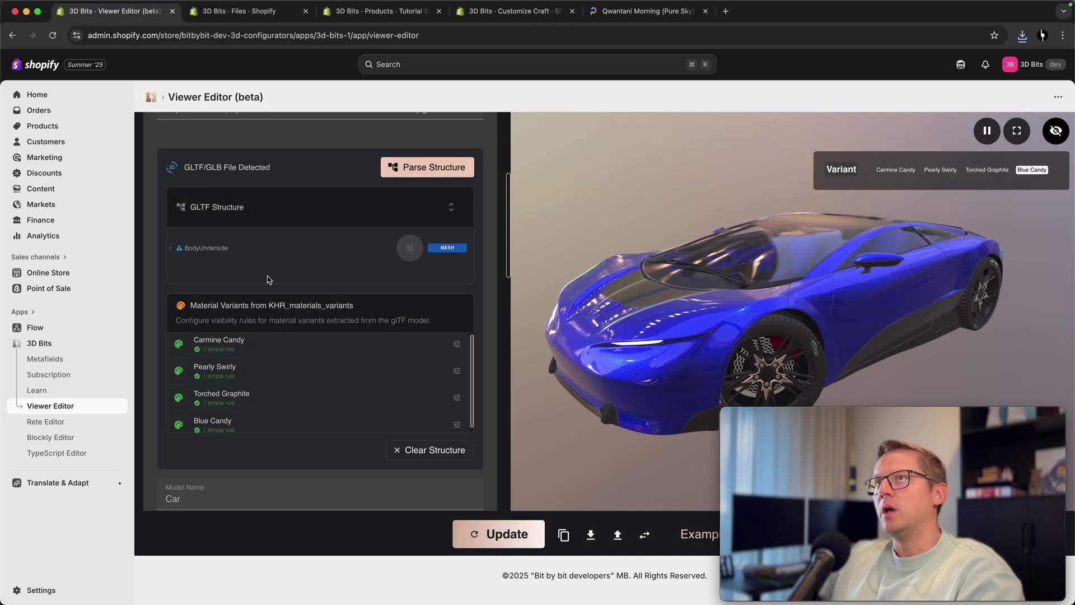
- Open the Tutorial Supercar product from the store's product list
left_click(254, 17)
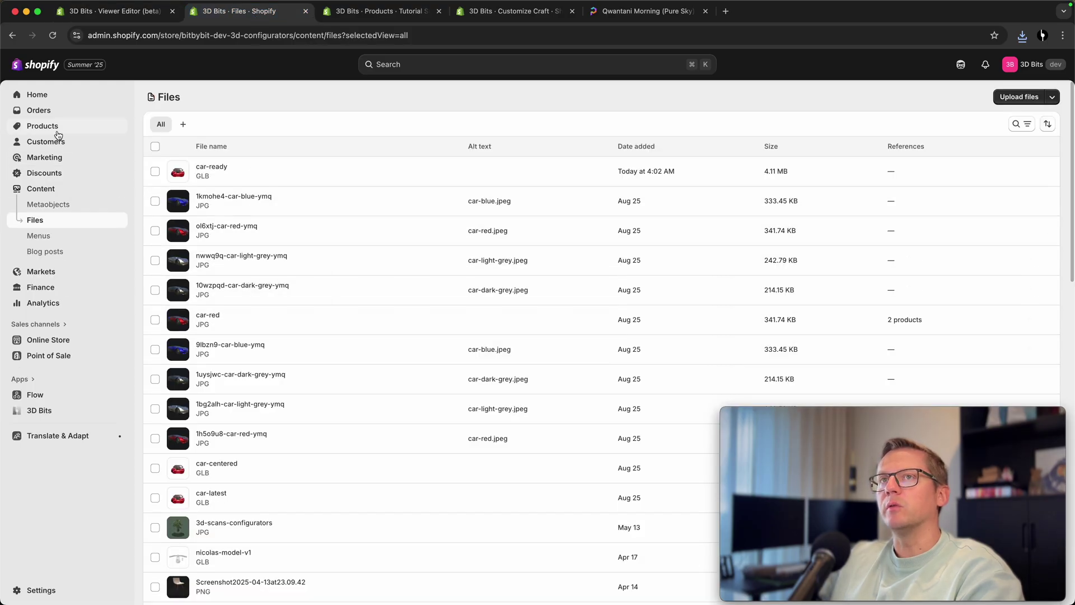
left_click(58, 130)
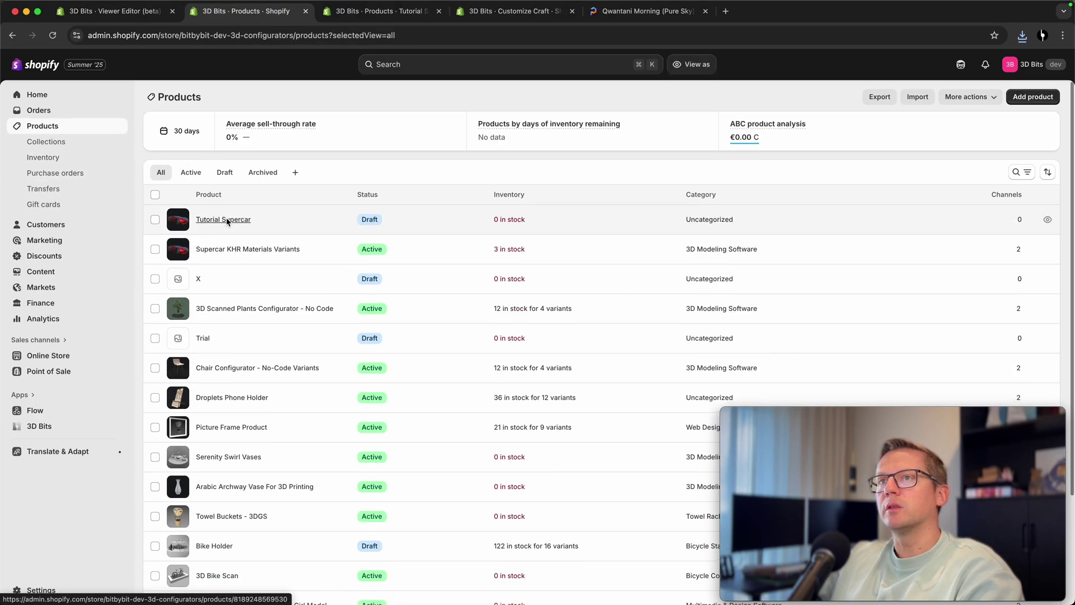
left_click(227, 220)
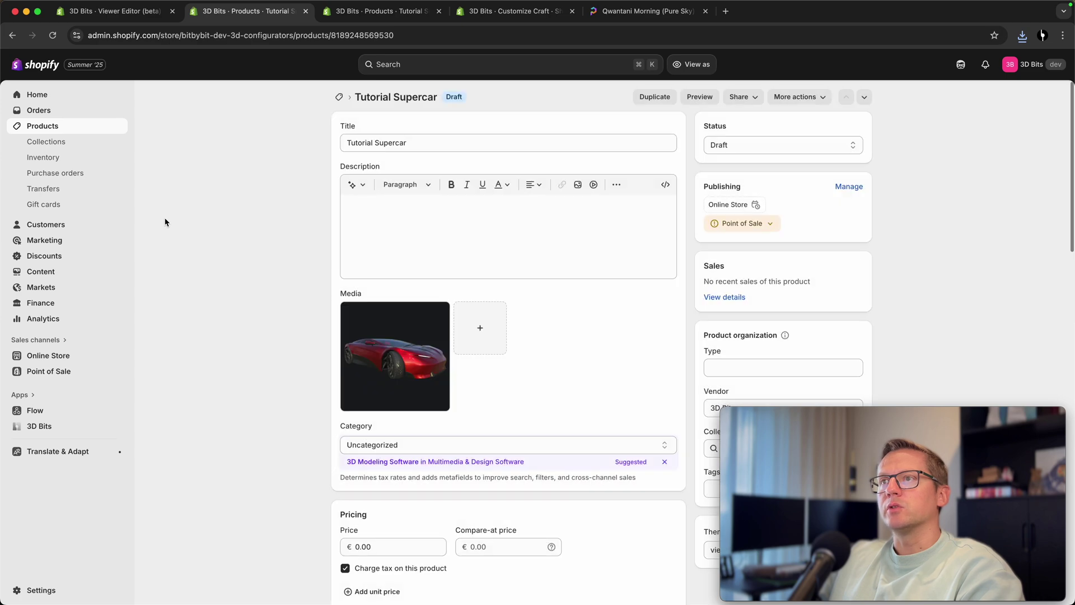
- Paste the copied configuration into the product's 3D Bits Scene Config metafield and save the product
scroll(252, 273, "down", 15)
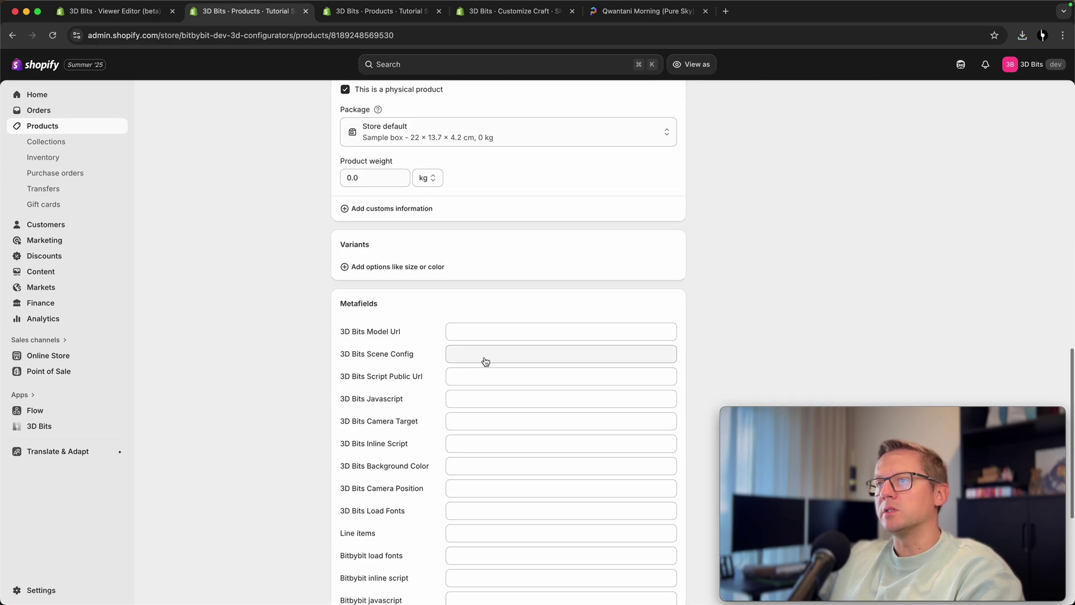
left_click(485, 359)
key("super+v")
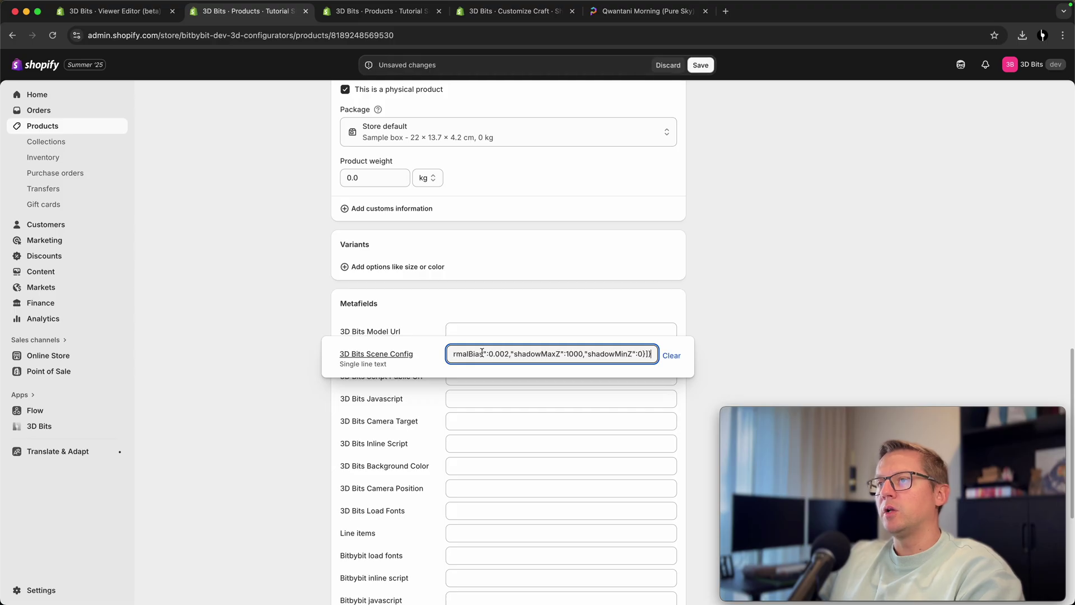
left_click(284, 359)
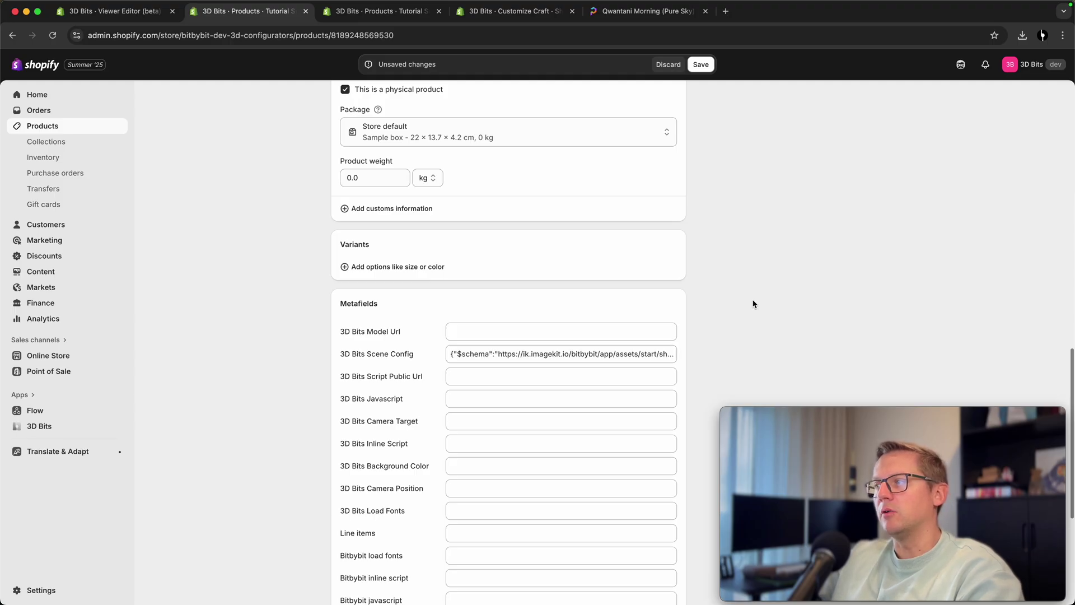
scroll(784, 297, "up", 4)
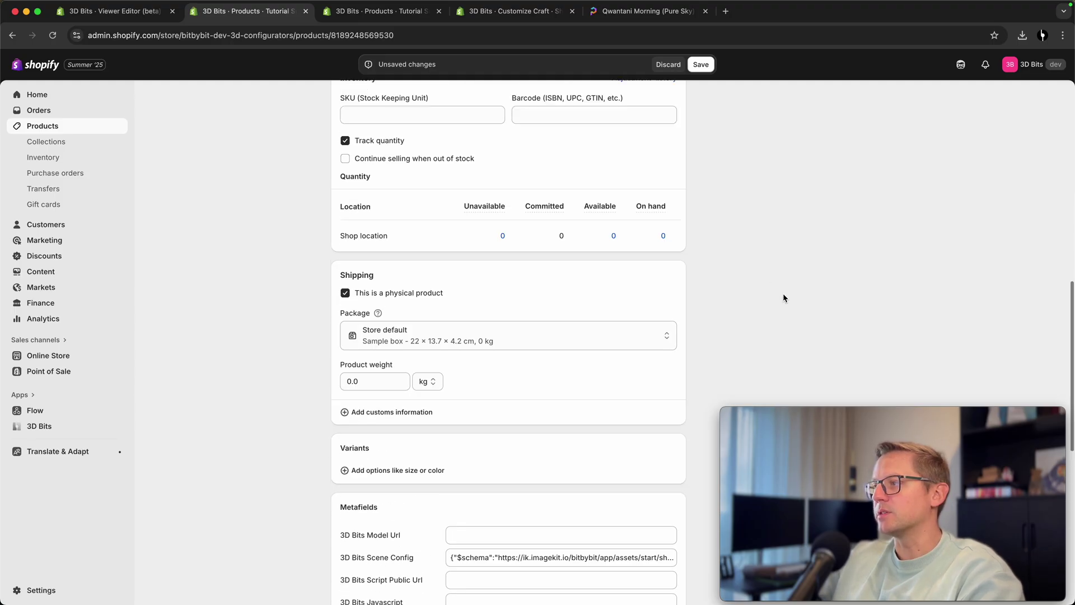
scroll(784, 288, "down", 4)
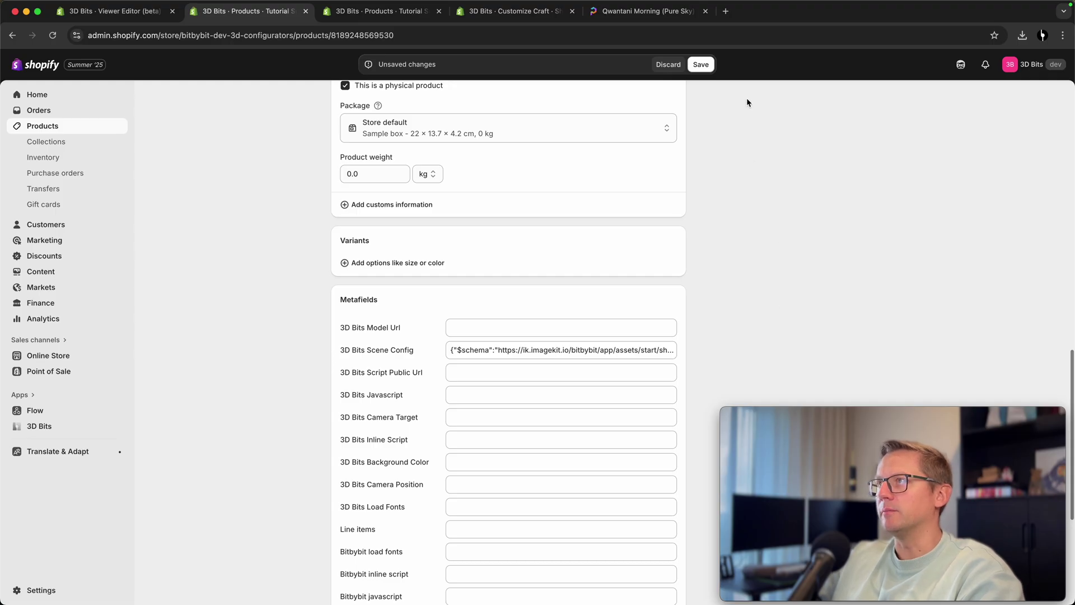
left_click(701, 64)
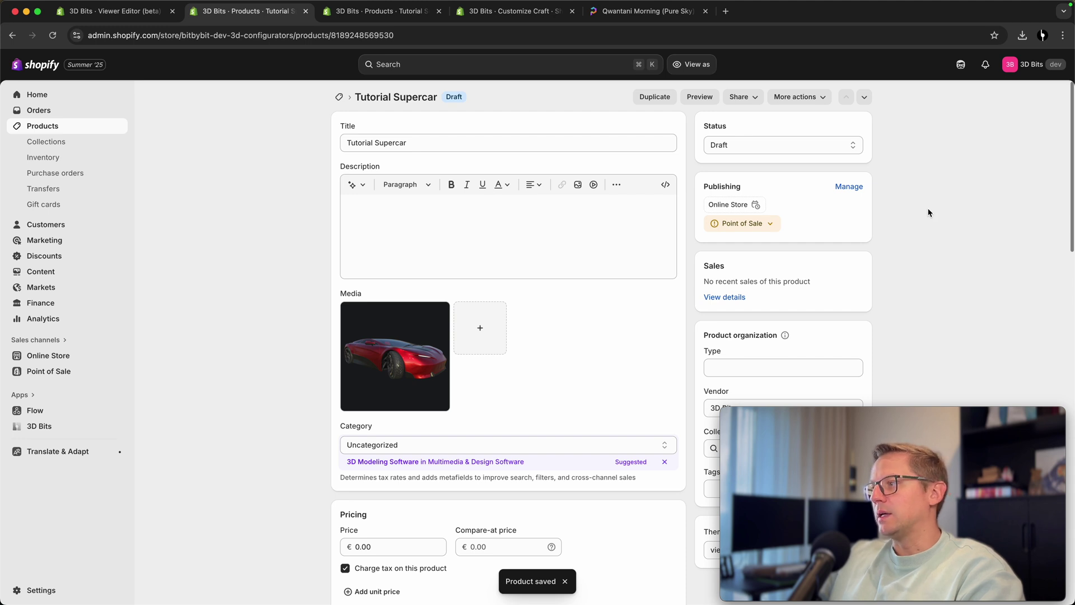
- Preview the Tutorial Supercar product page in the store and examine the 3D car from another angle
left_click(700, 97)
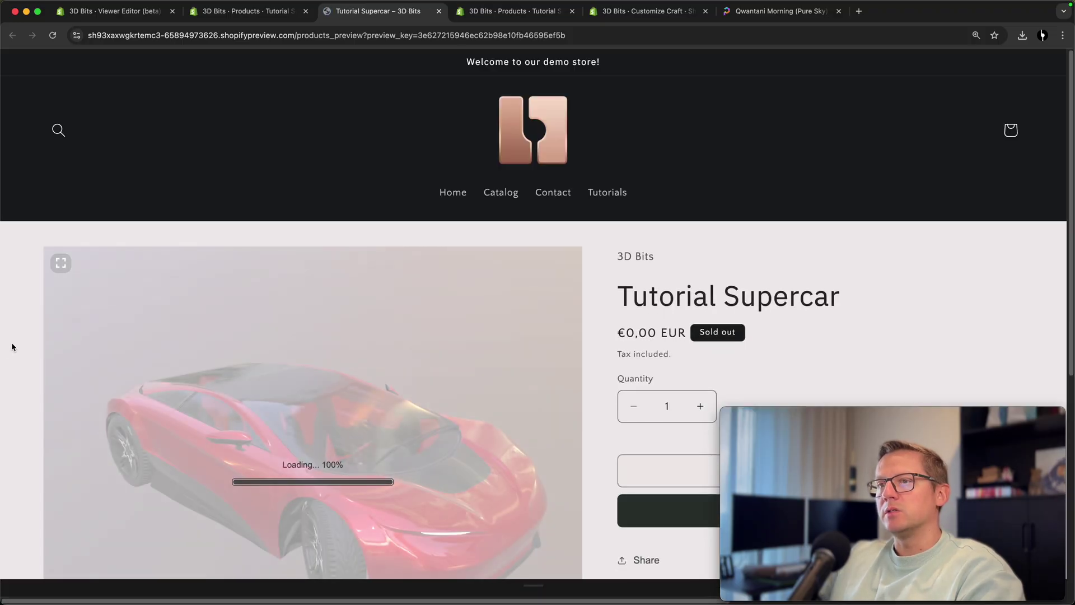
scroll(11, 340, "down", 3)
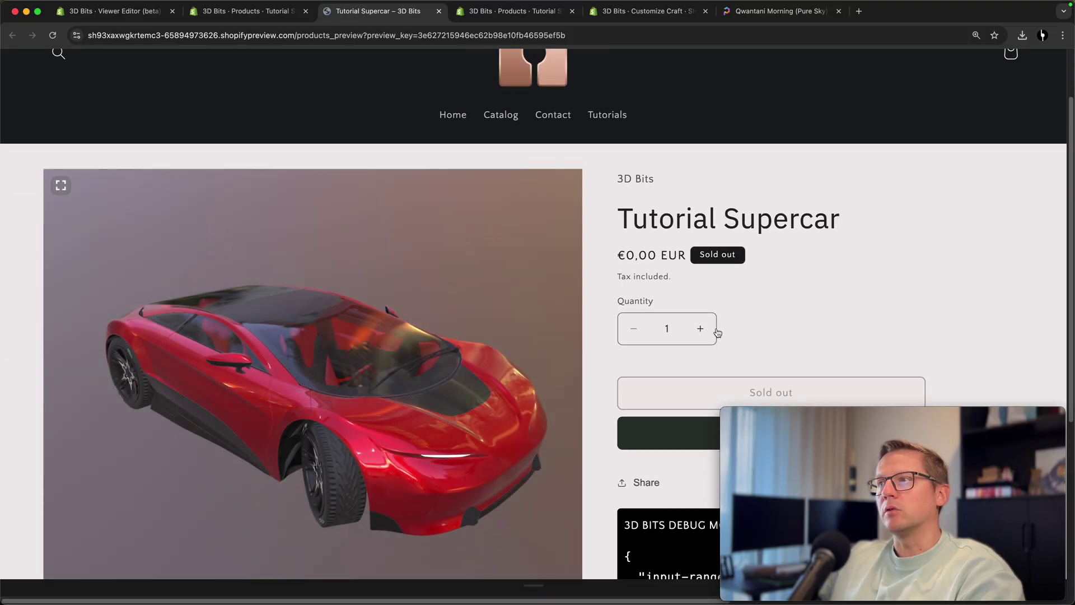
scroll(792, 308, "down", 1)
left_click_drag(378, 420, 307, 208)
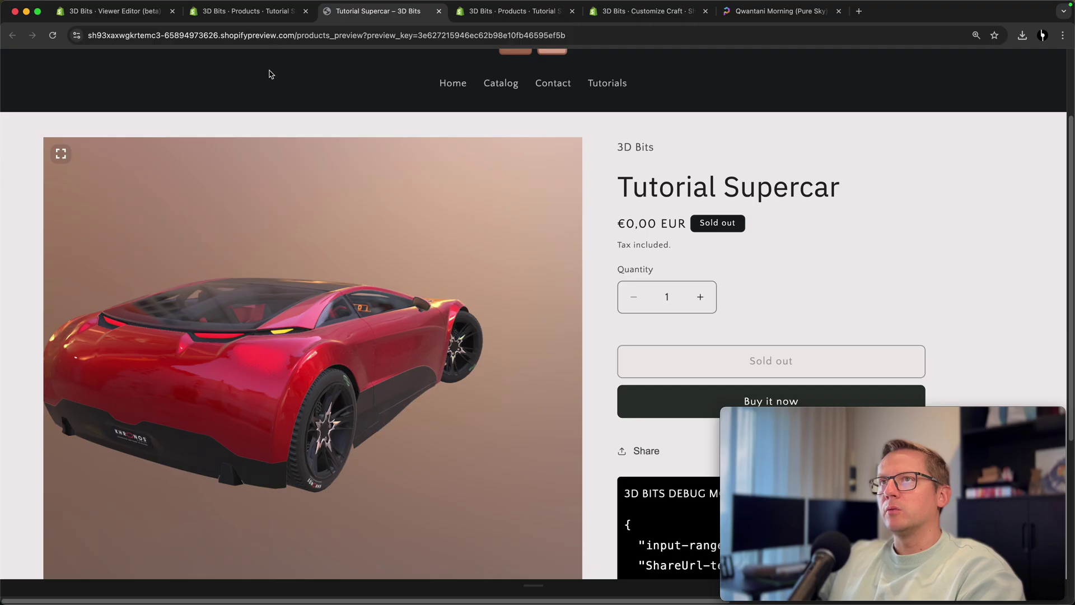
- Open the product's viewer-tutorial theme template, set the Product information section's color scheme to Scheme 4 and save the template
left_click(247, 11)
scroll(926, 317, "down", 4)
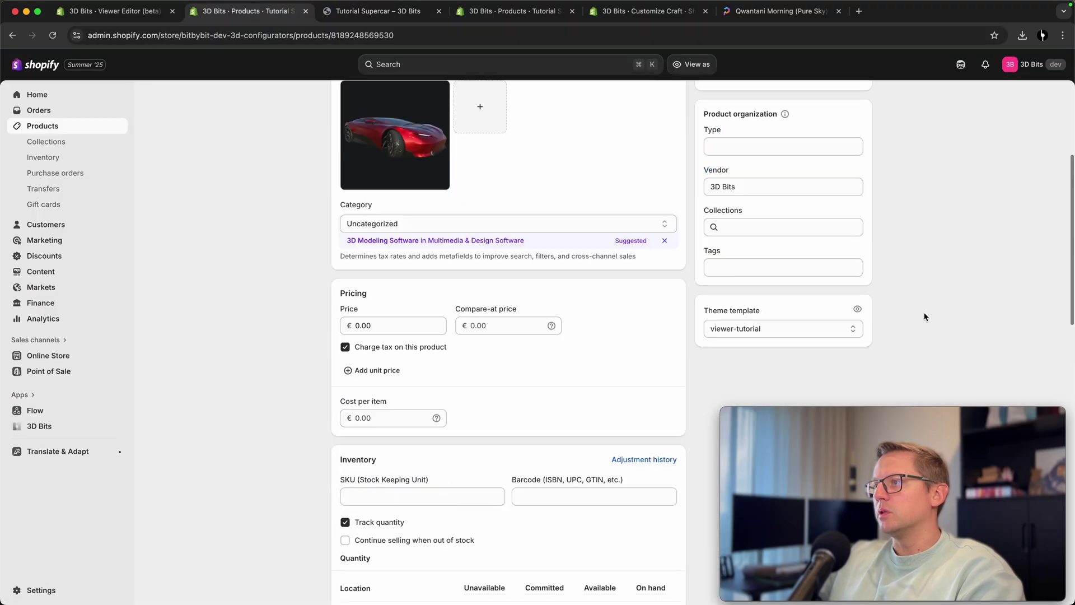
left_click(858, 311)
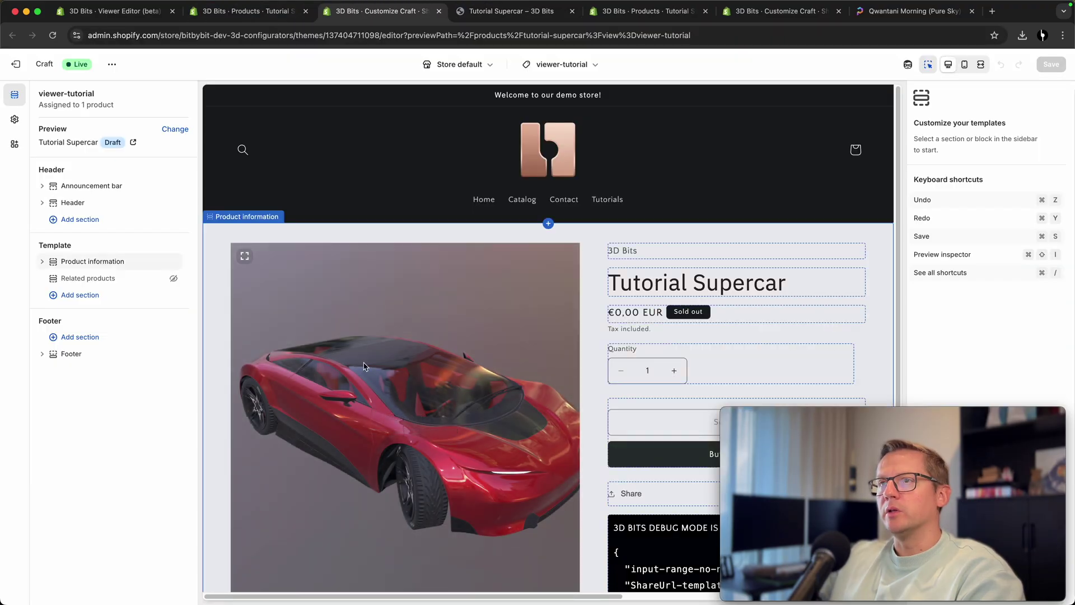
left_click(449, 460)
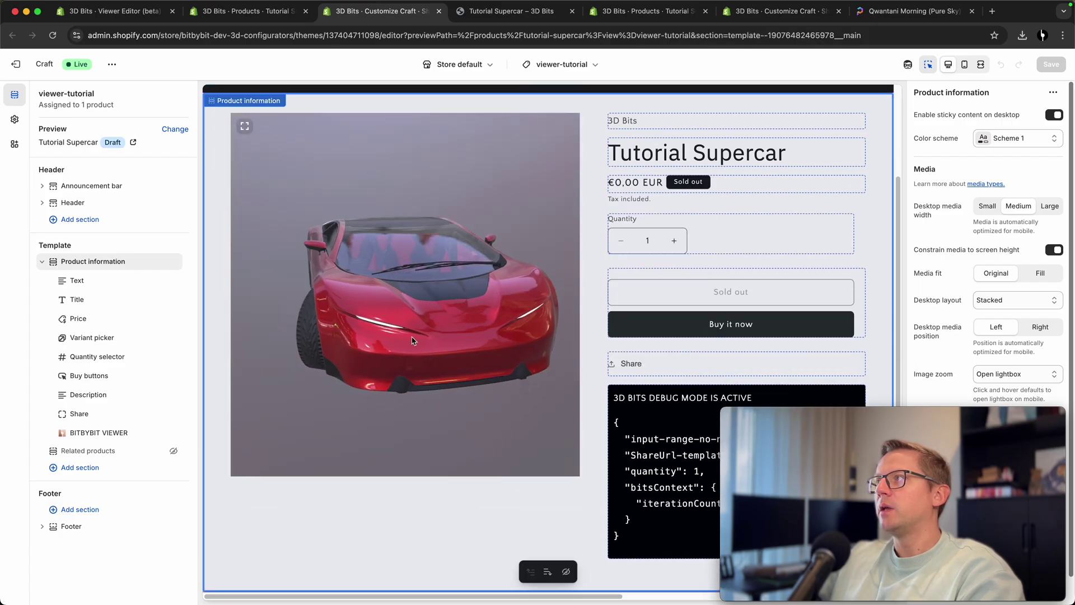
left_click(1017, 136)
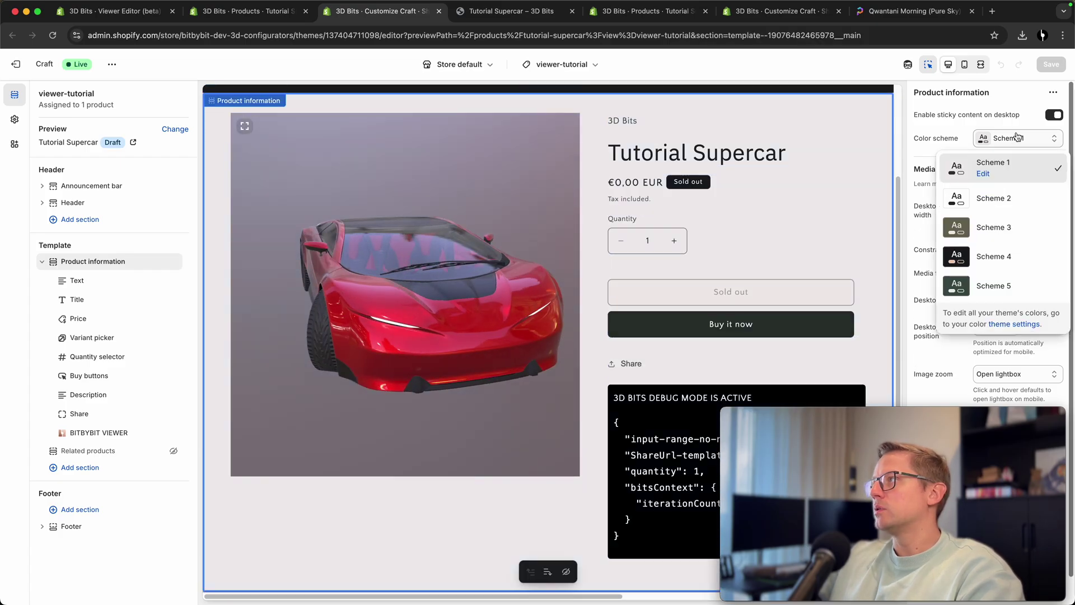
left_click(1008, 253)
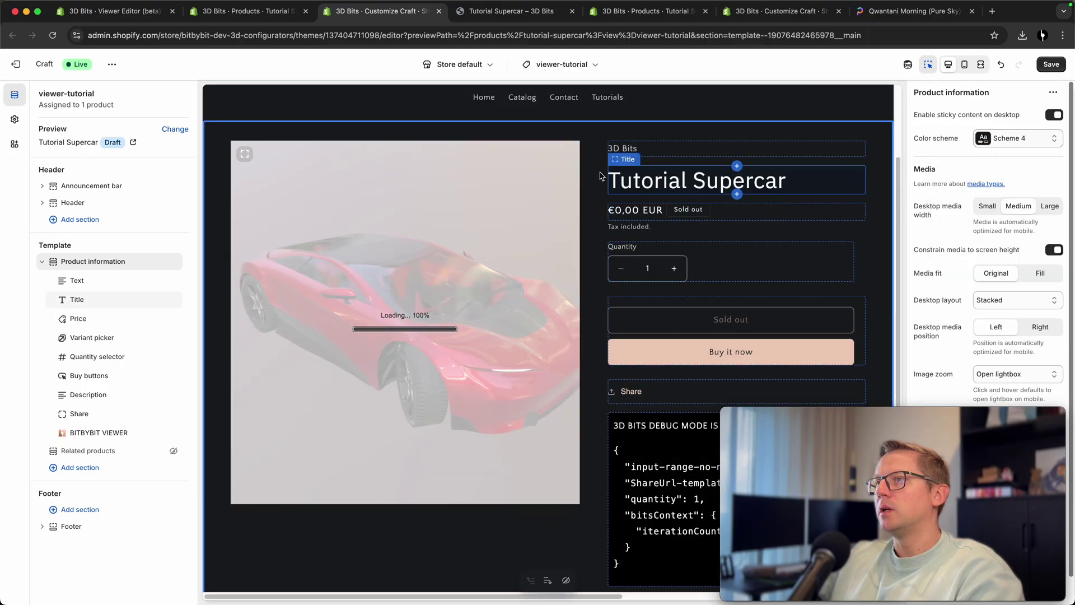
left_click(1051, 64)
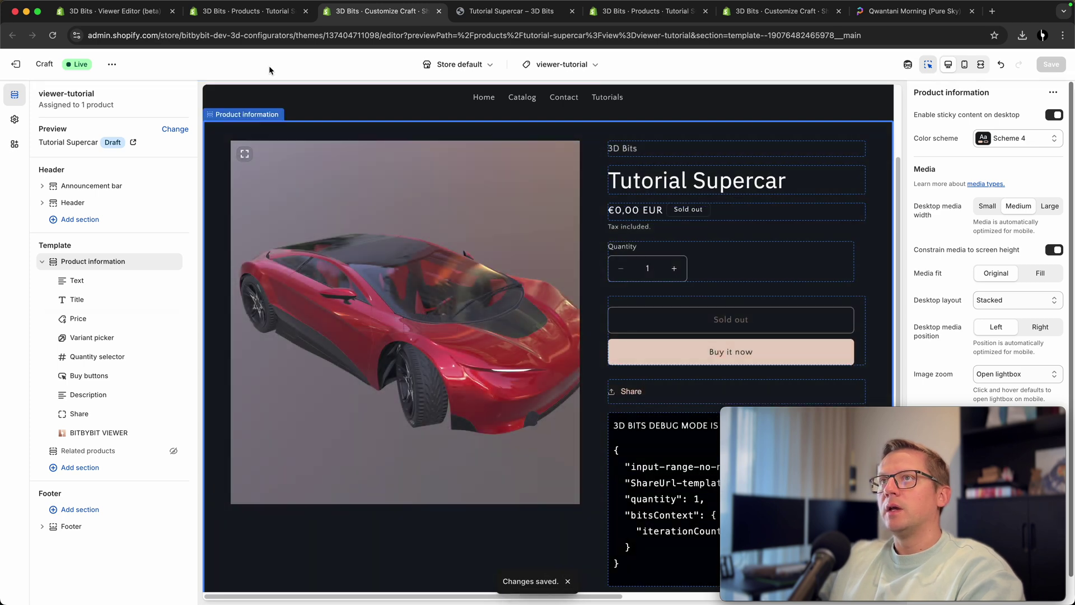
- Return to the Viewer Editor and add loading settings to the scene configuration
left_click(275, 12)
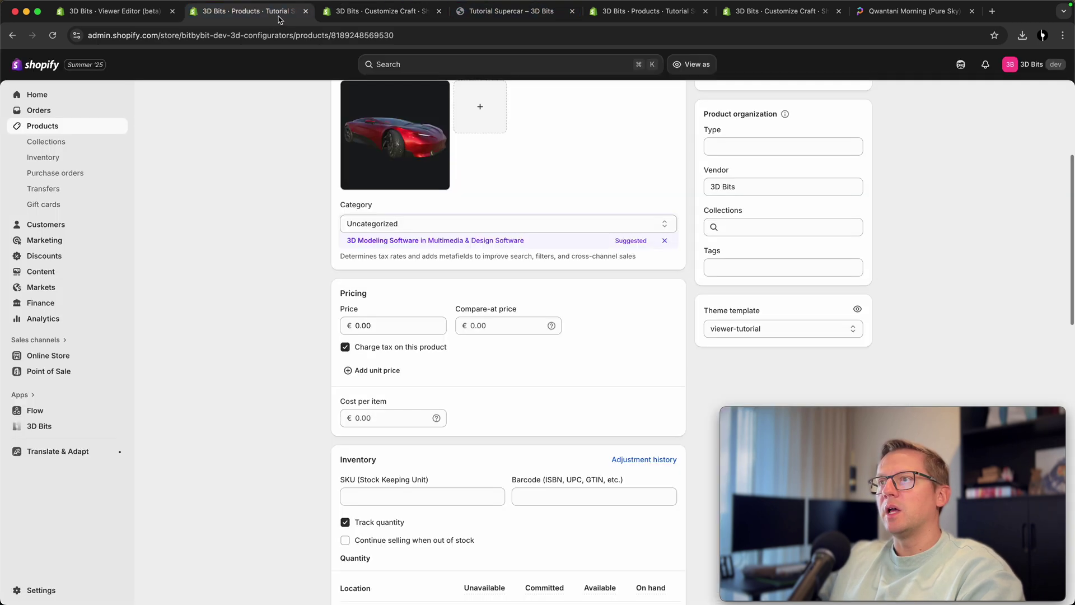
left_click(403, 16)
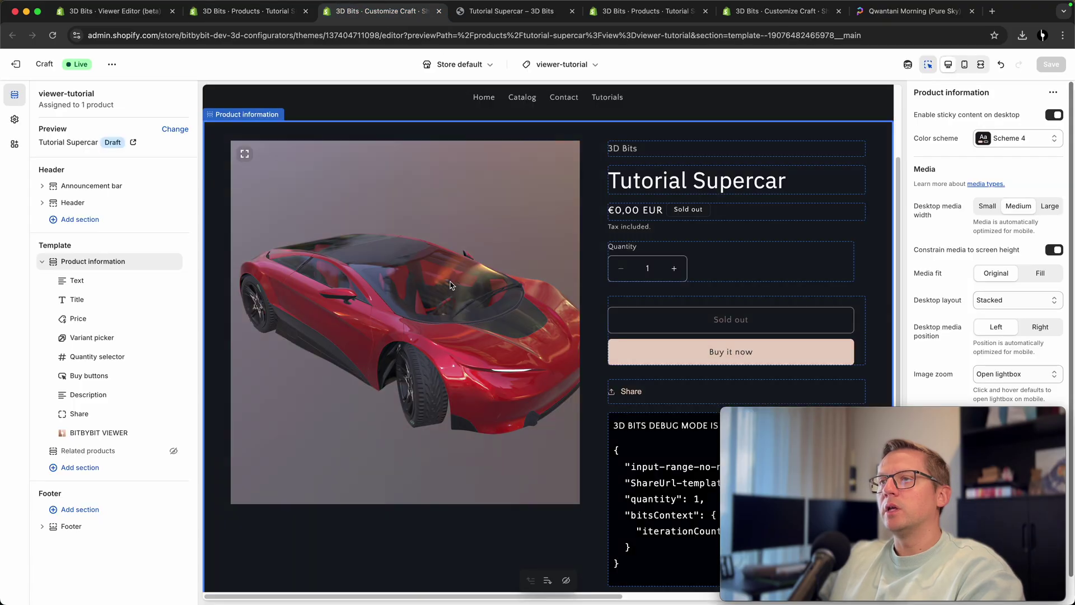
left_click(132, 15)
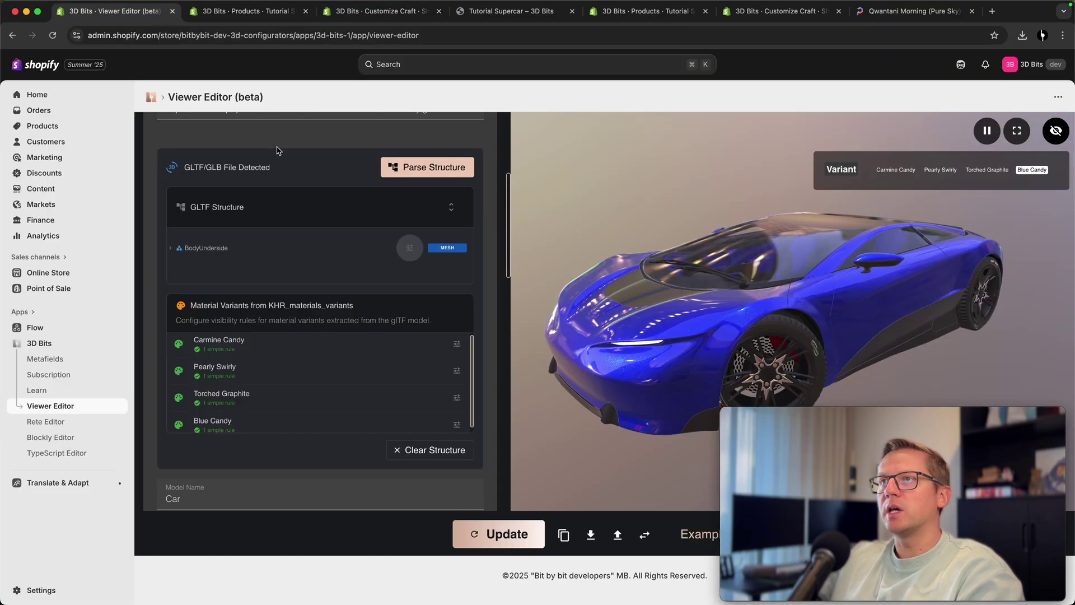
scroll(284, 173, "up", 1)
scroll(338, 213, "up", 5)
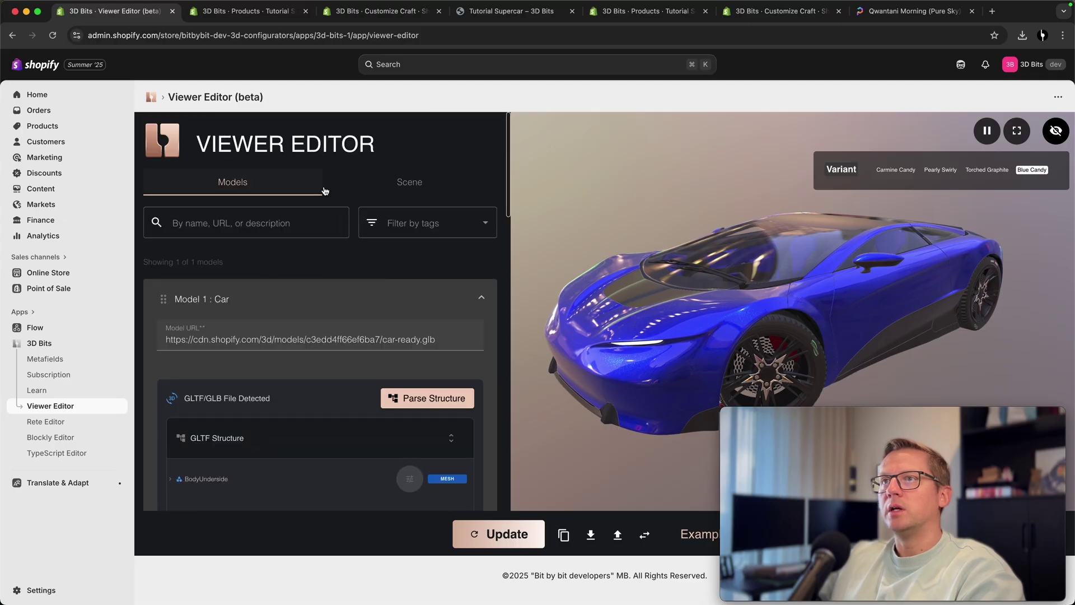
left_click(402, 186)
scroll(330, 325, "down", 3)
scroll(329, 336, "down", 10)
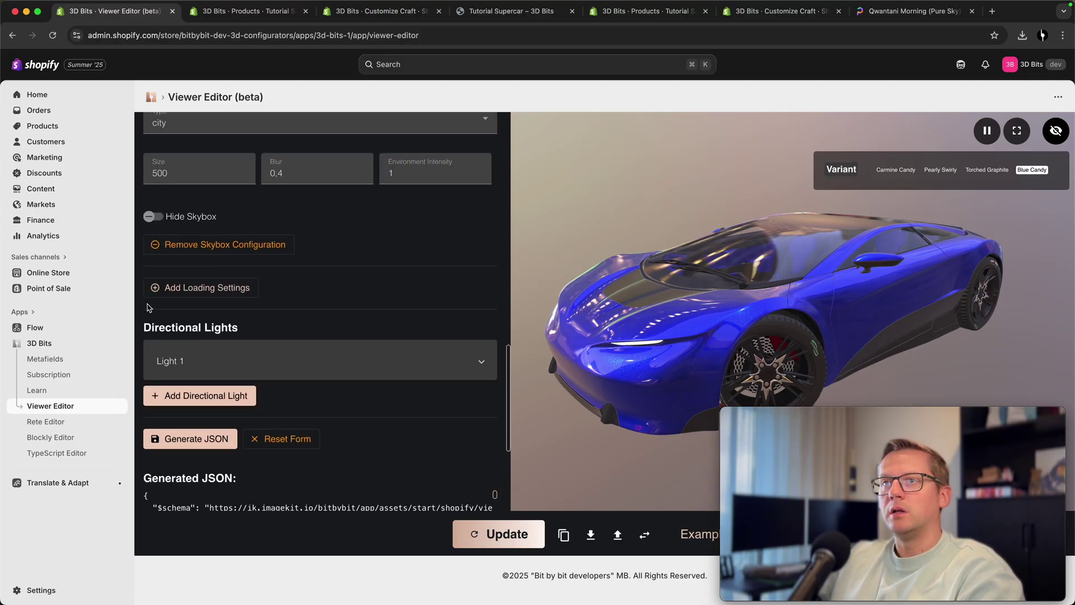
left_click(195, 290)
scroll(374, 311, "down", 1)
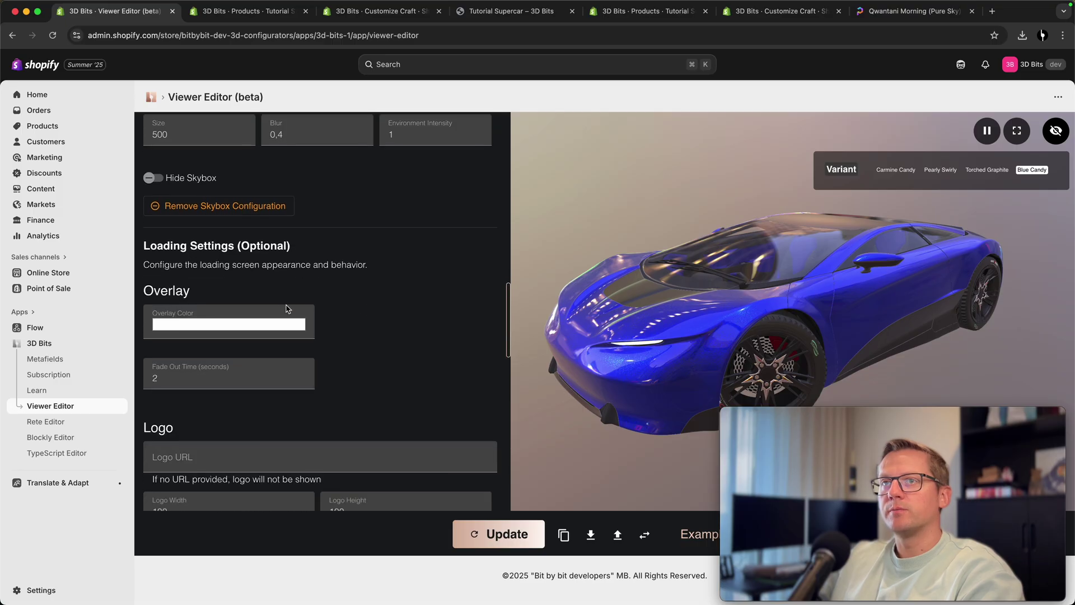
- Set the loading screen's overlay color to black
left_click(253, 327)
left_click_drag(212, 394, 122, 414)
left_click(393, 314)
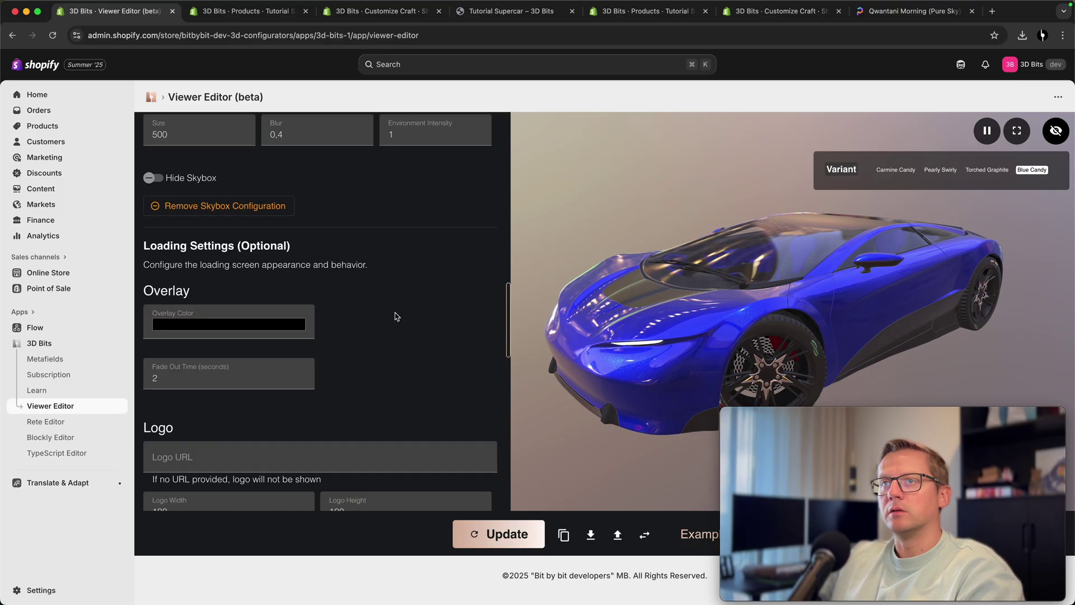
- Review the remaining loading settings, update the viewer and copy the configuration with the variants-only export
scroll(394, 314, "down", 3)
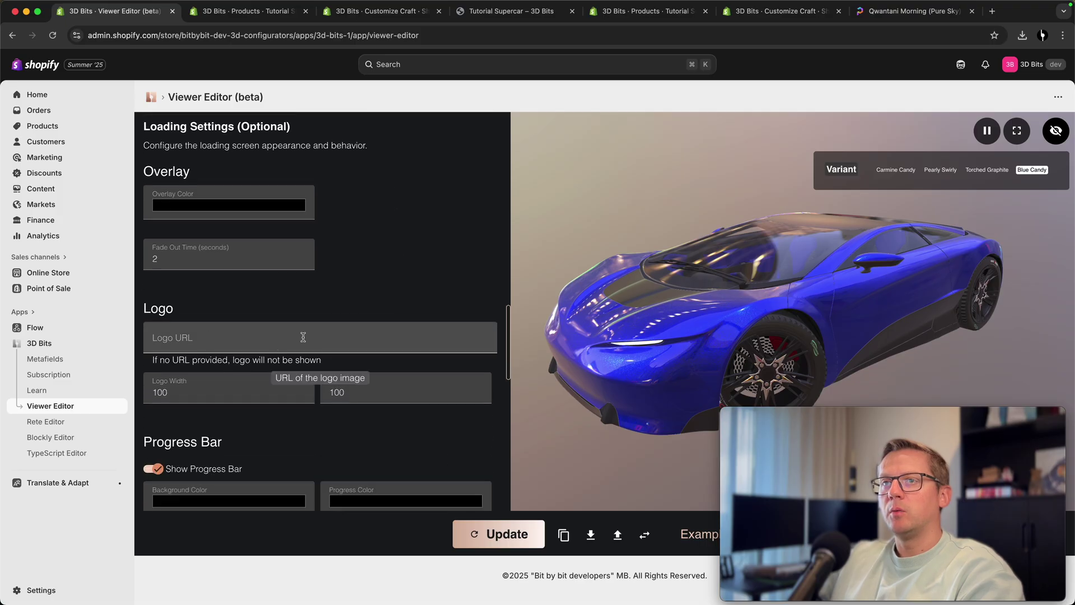
scroll(347, 415, "down", 2)
scroll(391, 380, "down", 4)
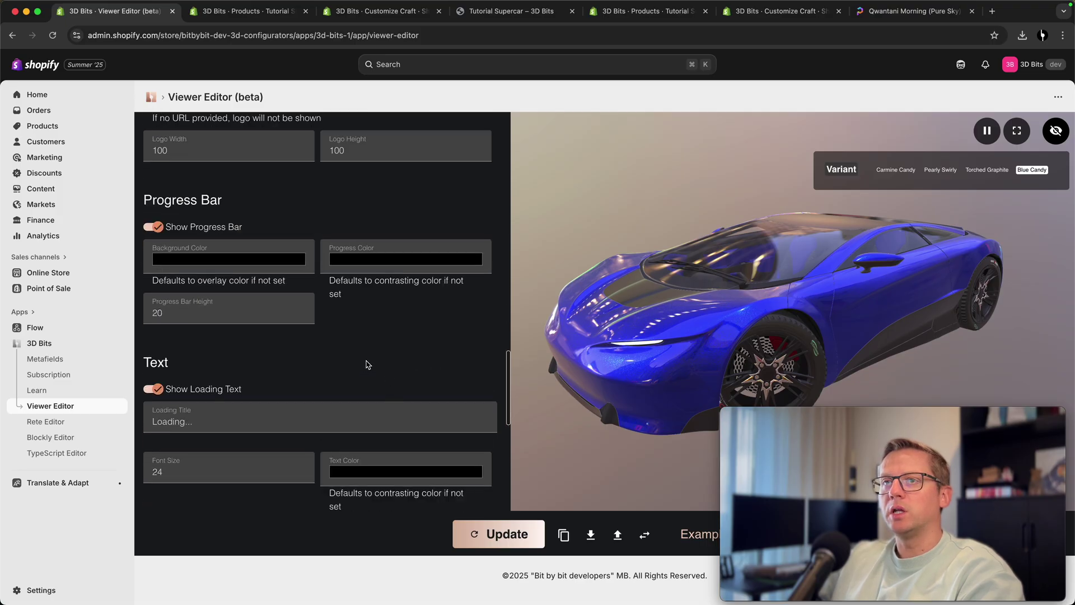
left_click(507, 535)
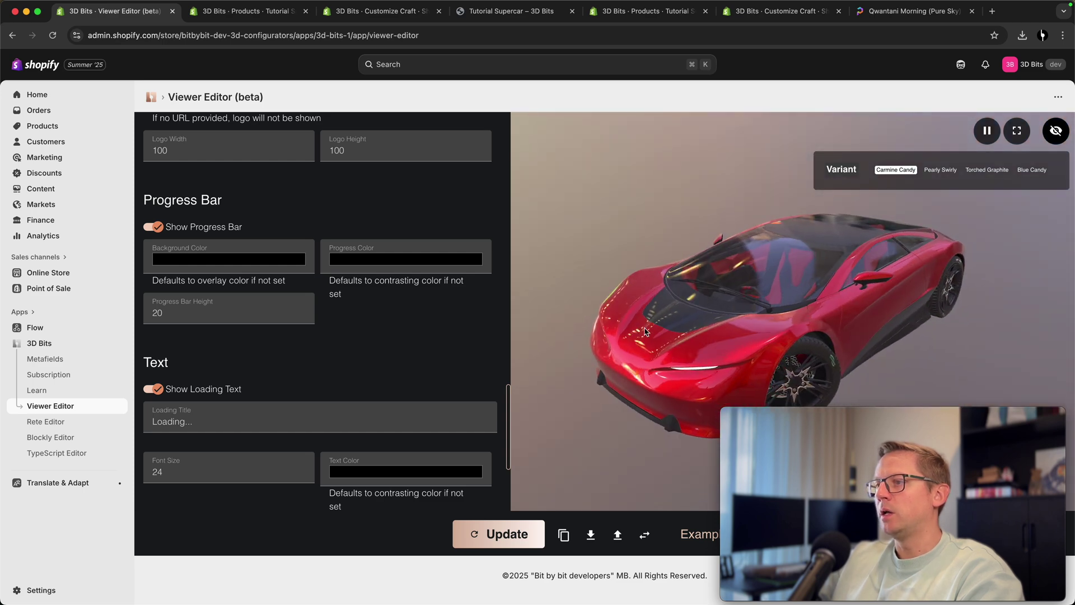
left_click(564, 536)
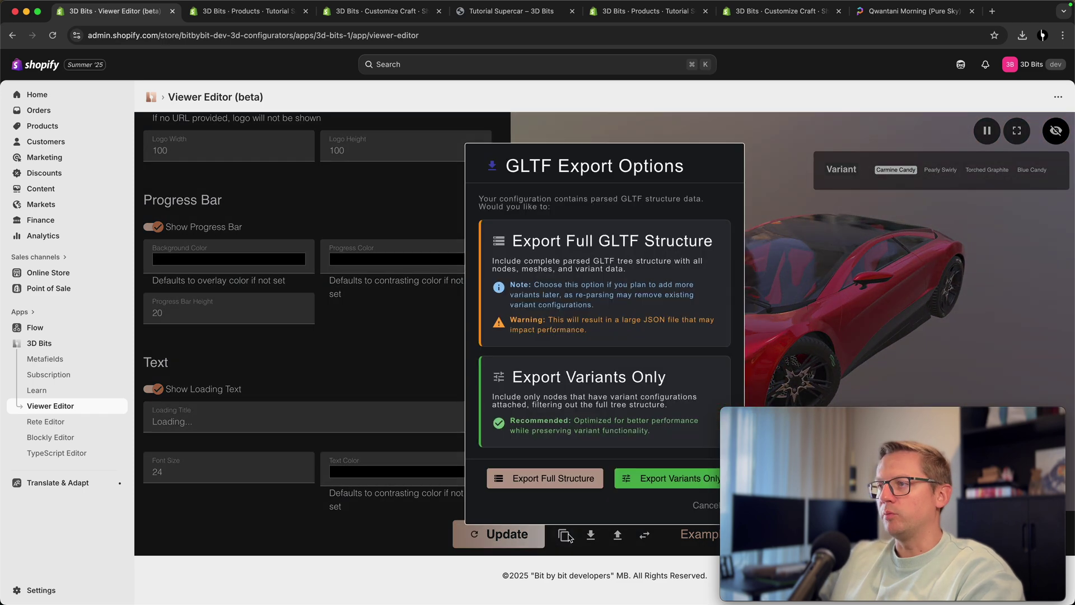
left_click(645, 482)
- Replace the Tutorial Supercar product's 3D Bits Scene Config metafield with the newly copied configuration and save the product
left_click(241, 21)
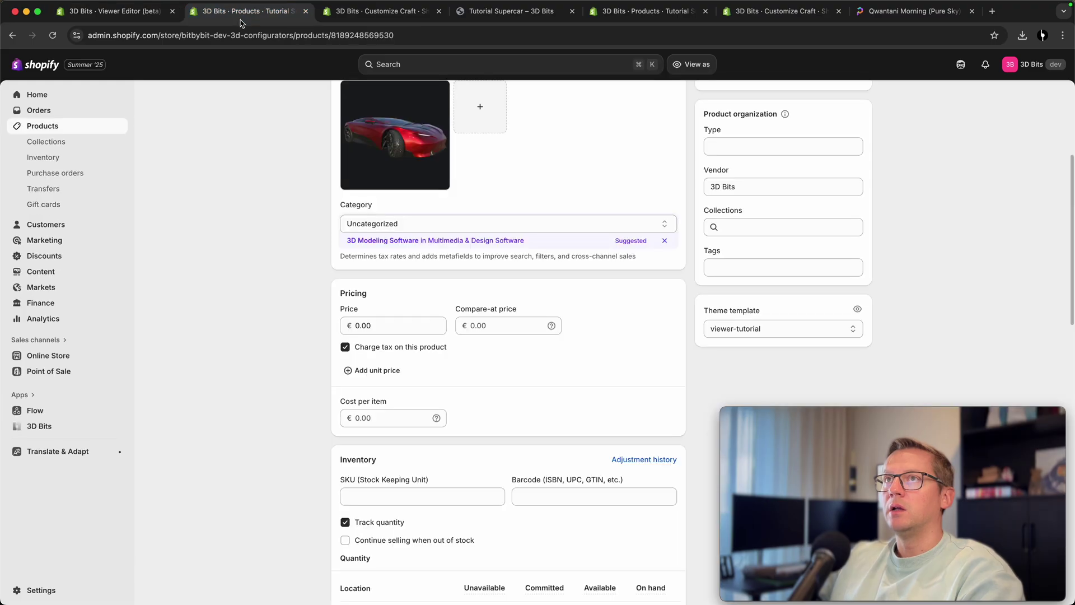
scroll(253, 207, "down", 8)
scroll(257, 230, "down", 2)
left_click(542, 476)
key("super+a")
key("super+v")
key("super+s")
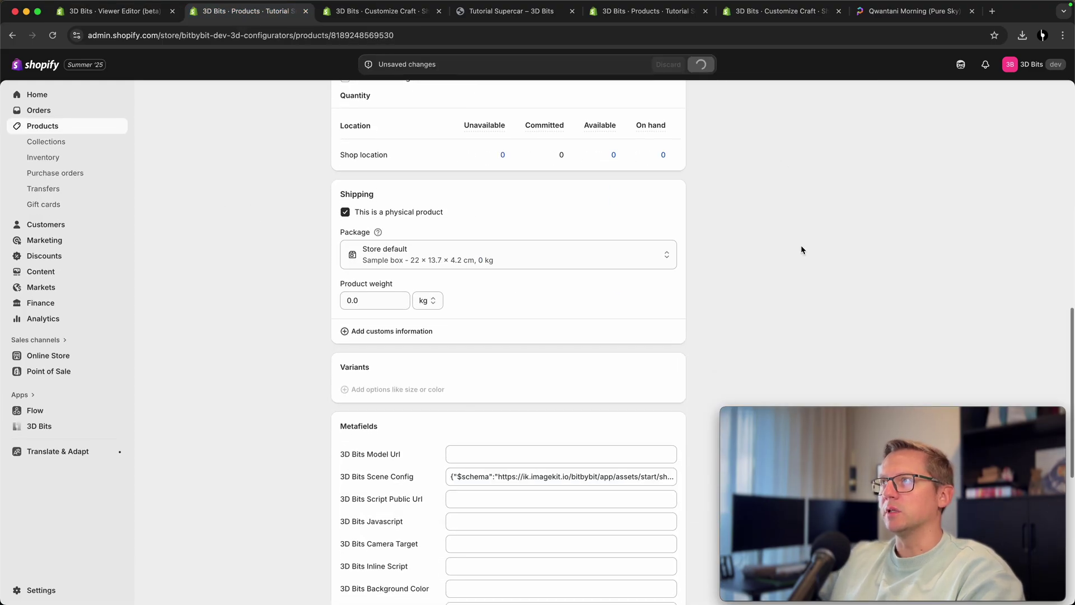
- Preview the product page and raise the quantity to 3 to check how the 3D Bits debug data responds
left_click(708, 97)
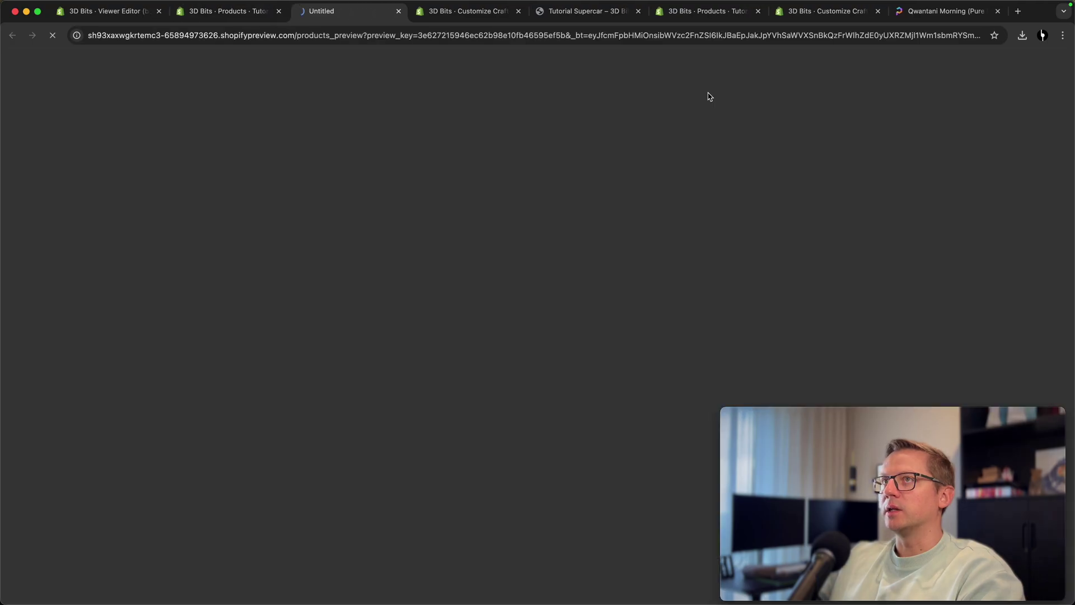
scroll(835, 258, "down", 3)
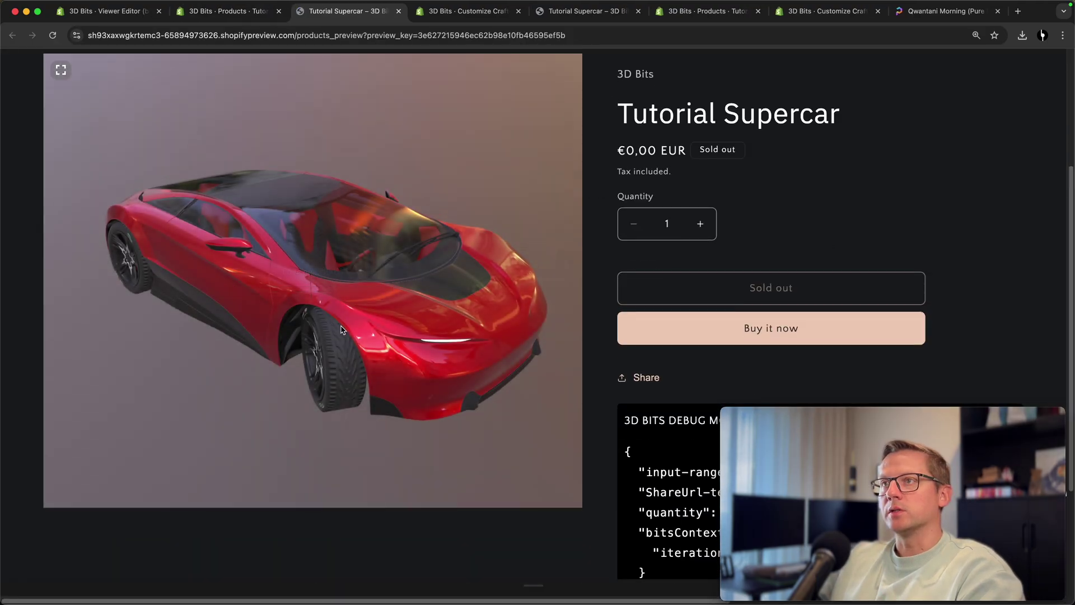
scroll(946, 230, "down", 3)
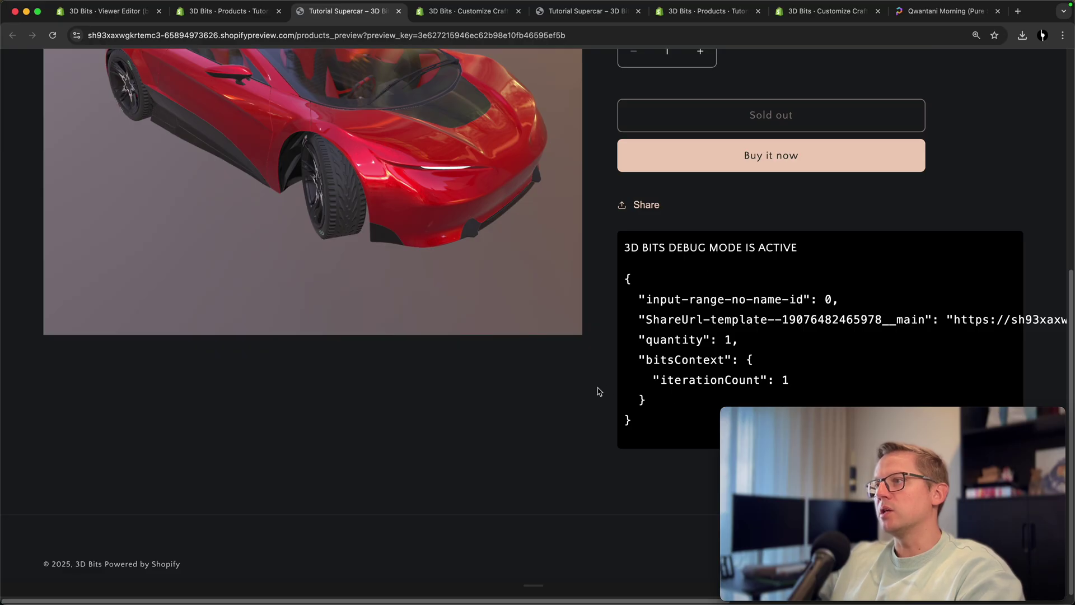
scroll(598, 389, "up", 2)
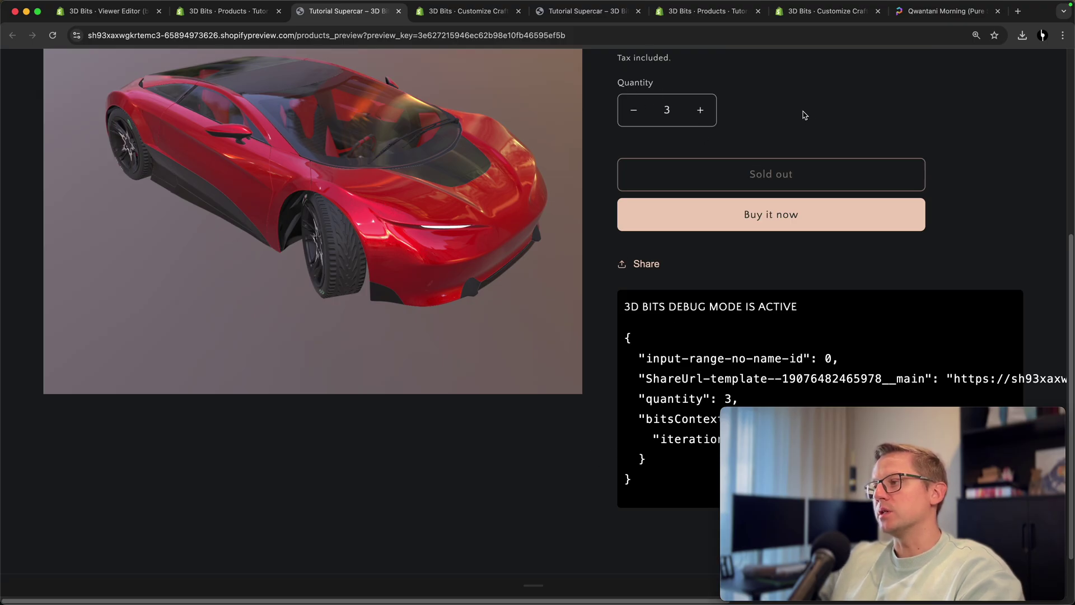
scroll(981, 184, "down", 2)
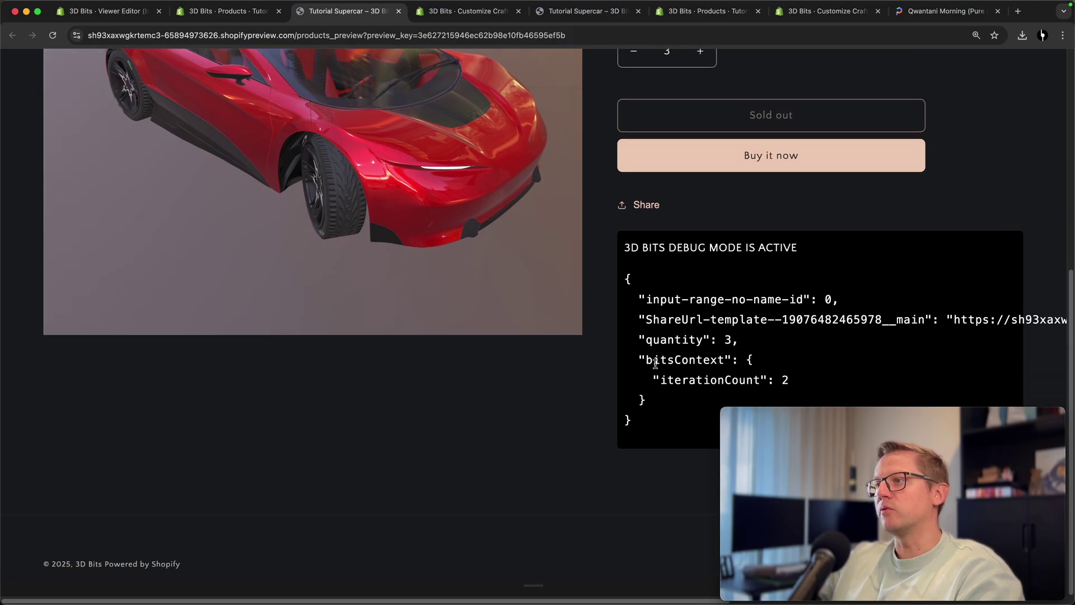
- Examine the 3D car on the previewed product page from several angles
scroll(606, 285, "up", 5)
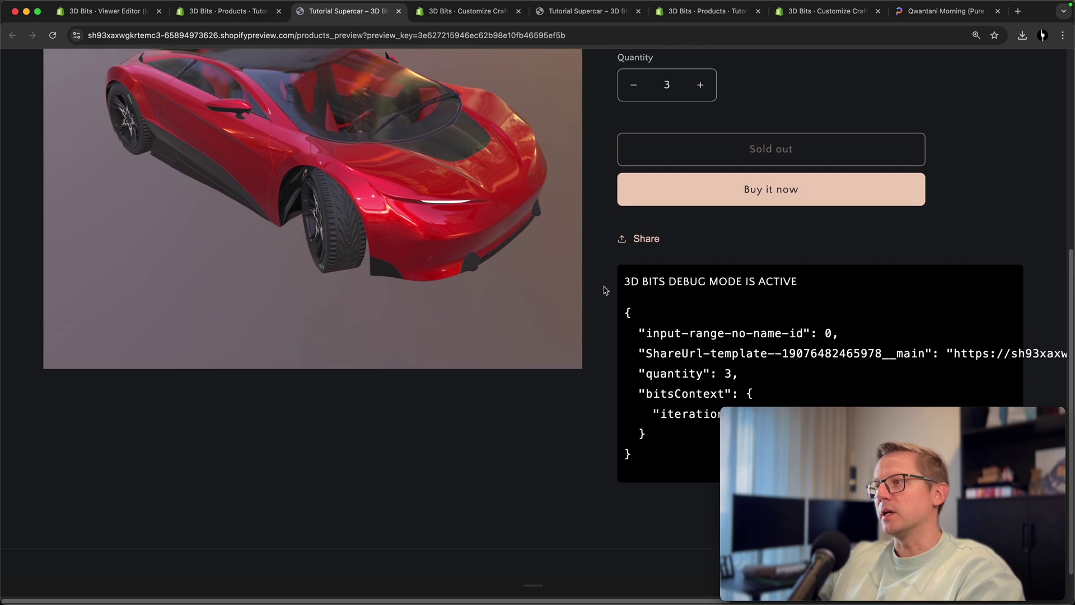
scroll(604, 335, "down", 1)
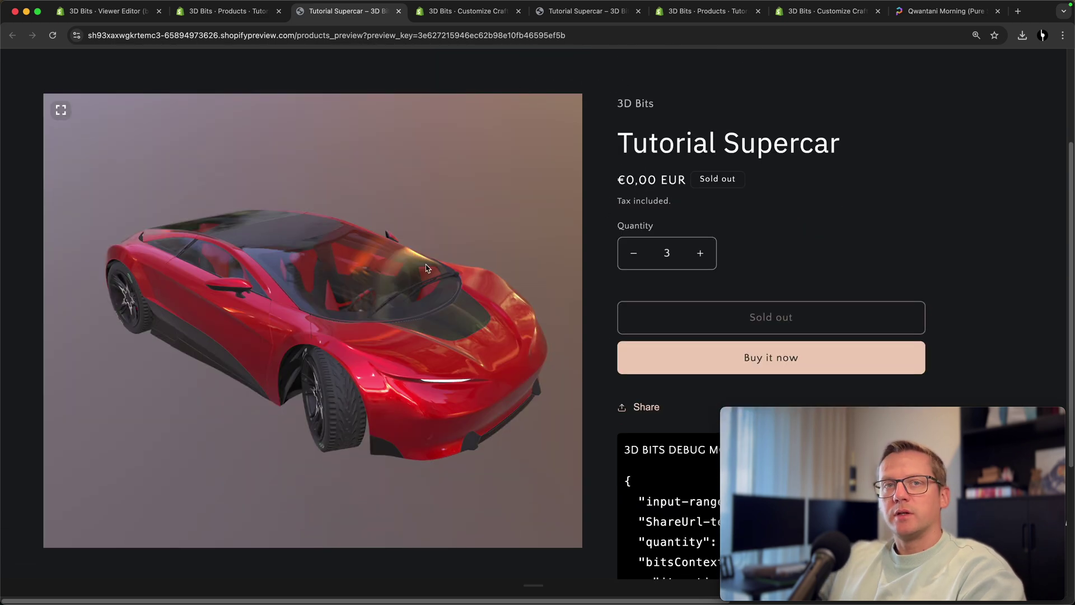
left_click_drag(425, 268, 557, 279)
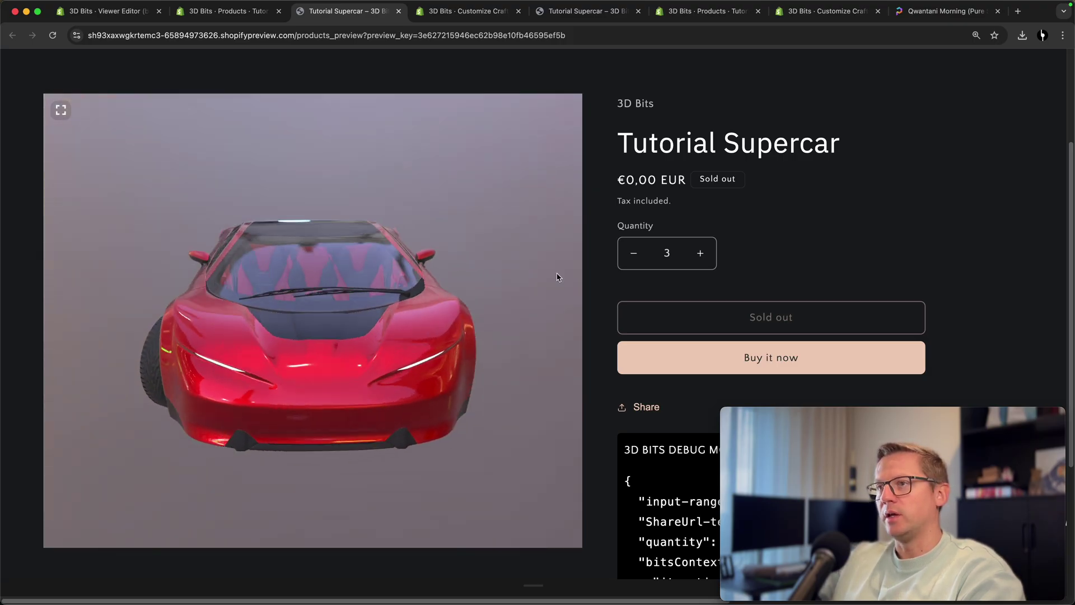
left_click_drag(243, 351, 383, 273)
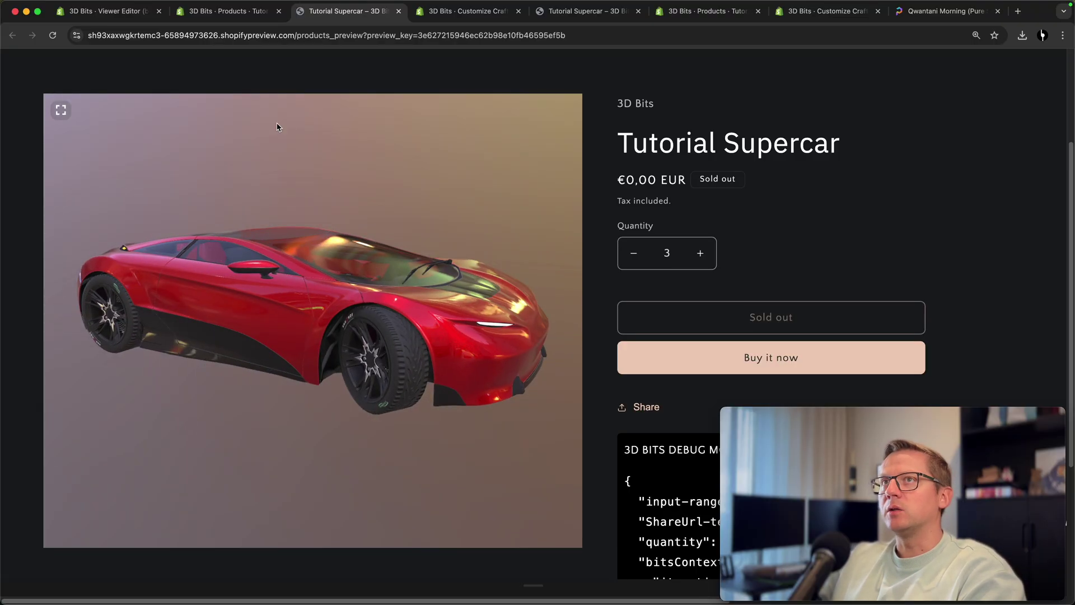
- Add a product option named Variant to the Tutorial Supercar product
left_click(230, 11)
scroll(273, 214, "down", 18)
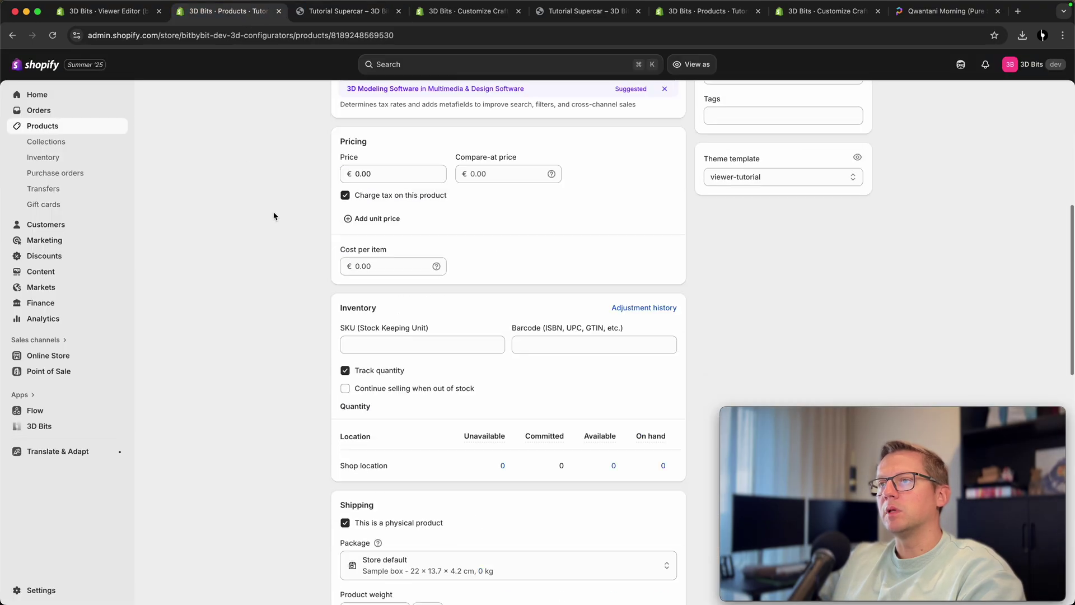
scroll(273, 220, "up", 10)
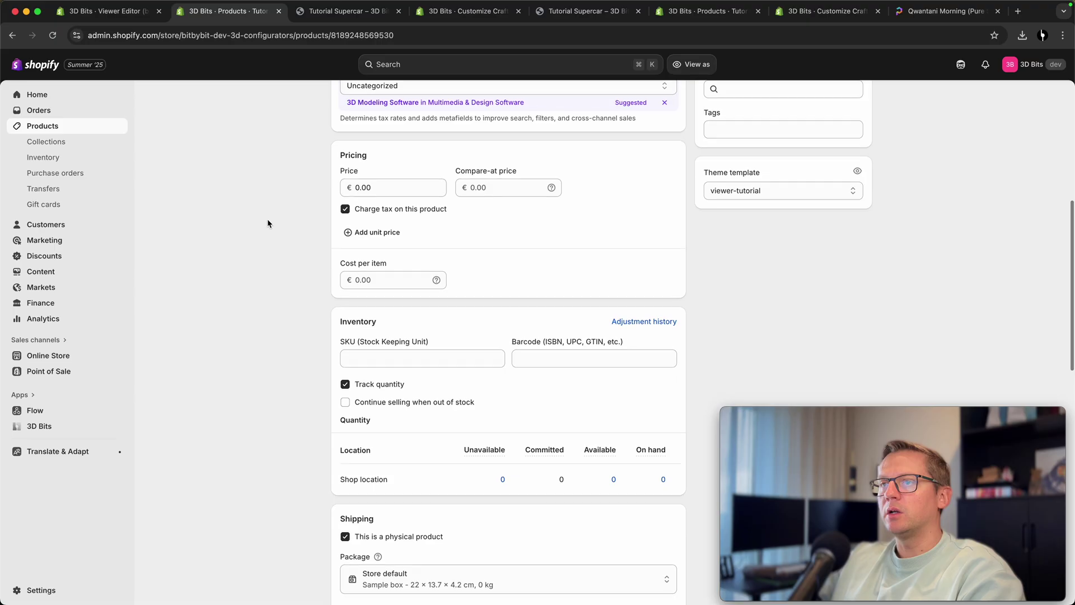
scroll(267, 221, "down", 10)
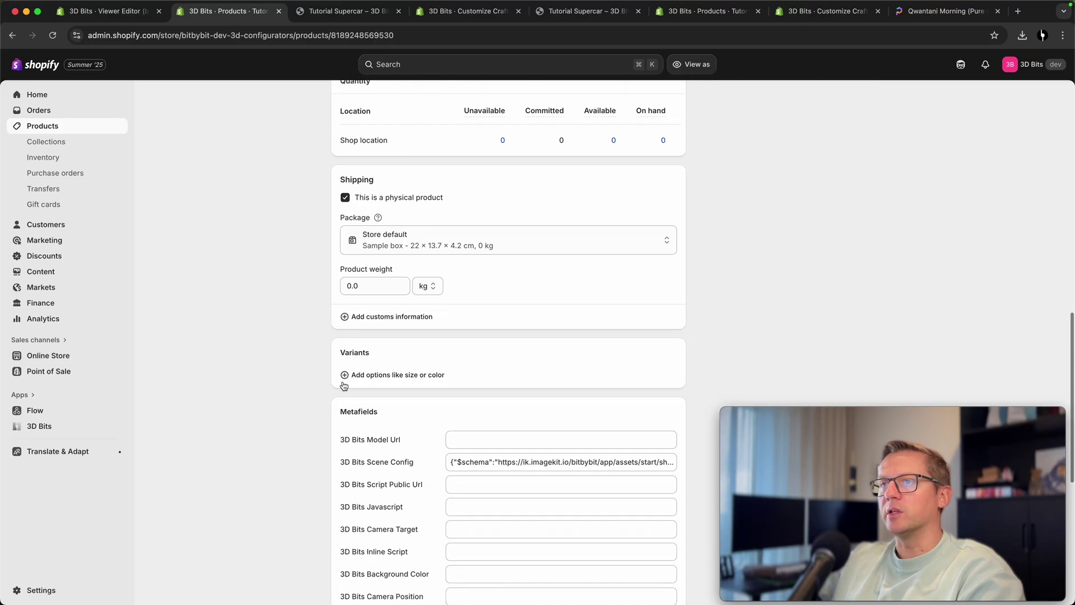
left_click(366, 376)
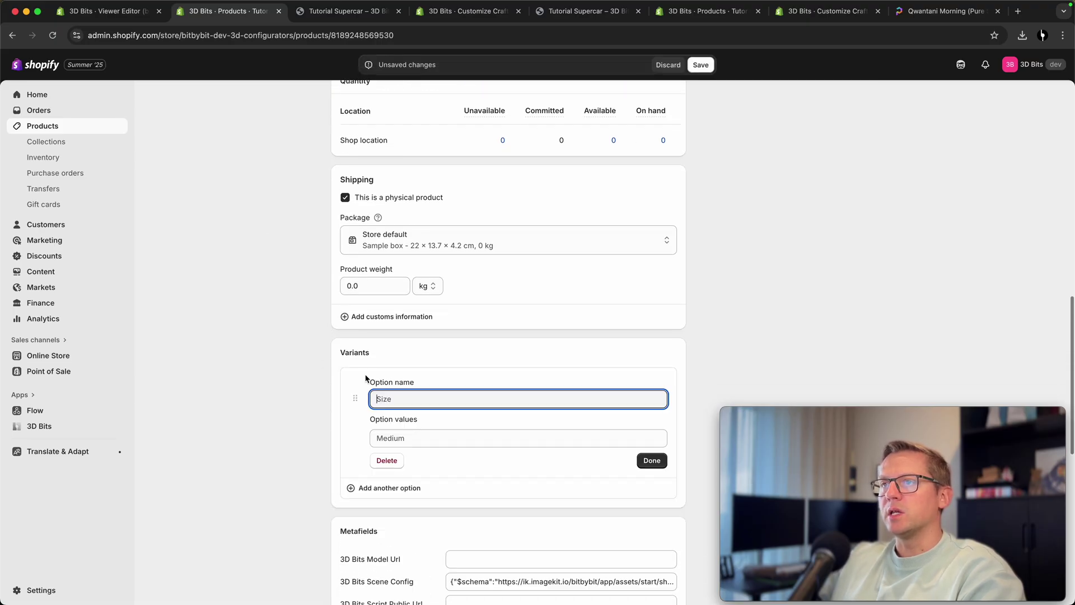
type("Variant")
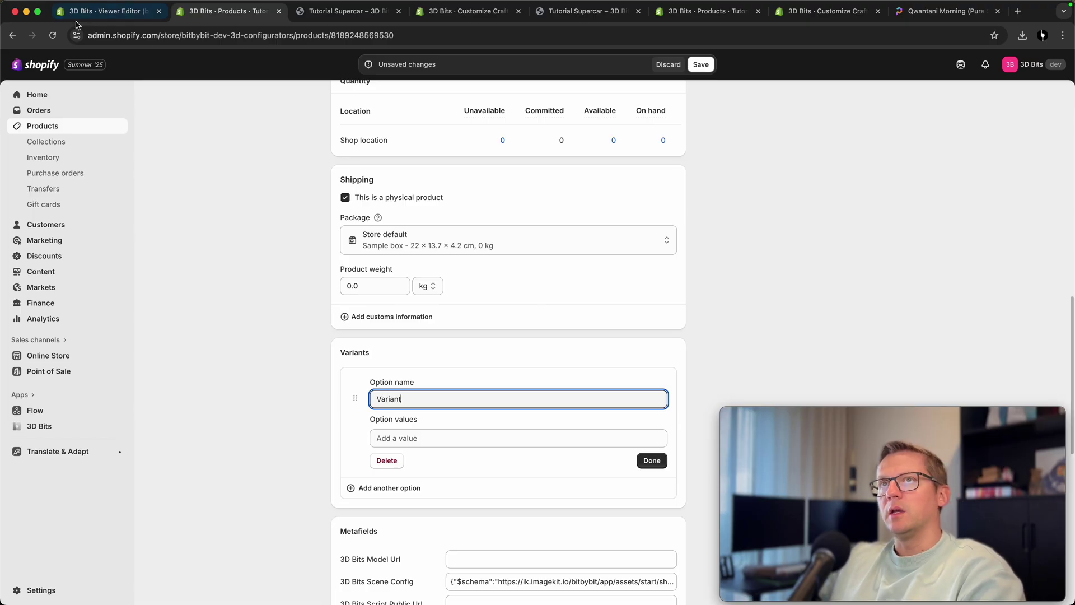
- In the Viewer Editor's Car model, set the Carmine Candy material variant's matching value to Red and save the rule
key("ctrl+shift+Tab")
scroll(319, 211, "up", 15)
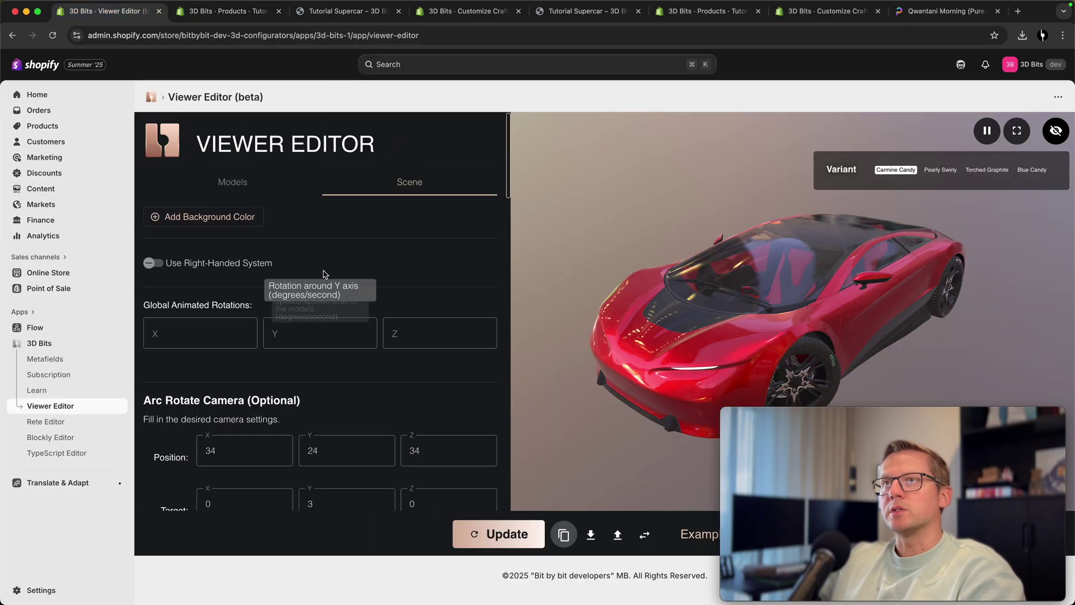
left_click(239, 190)
left_click(263, 305)
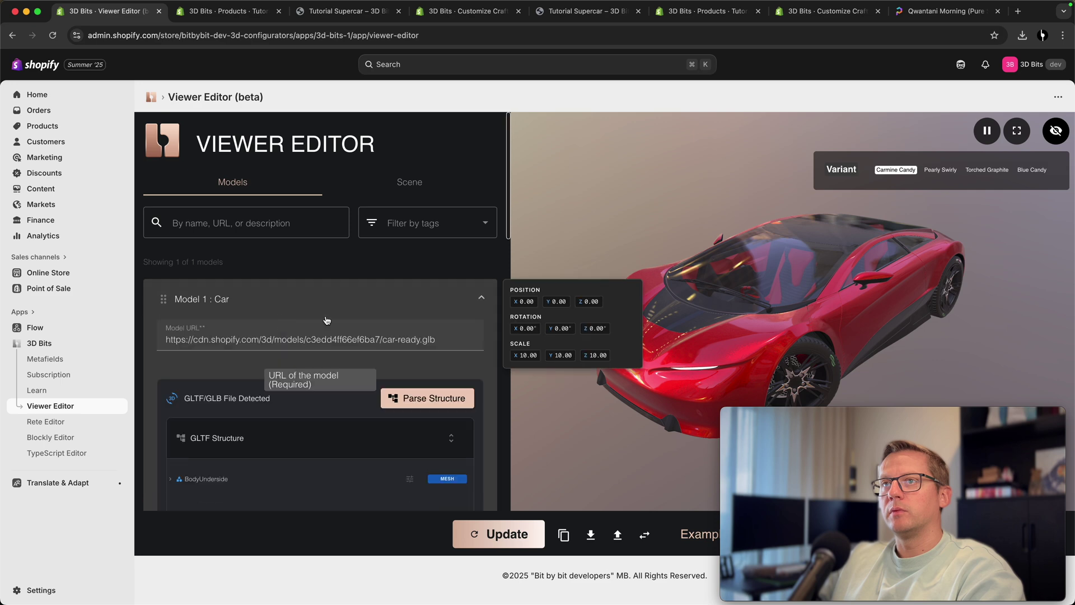
scroll(263, 336, "down", 10)
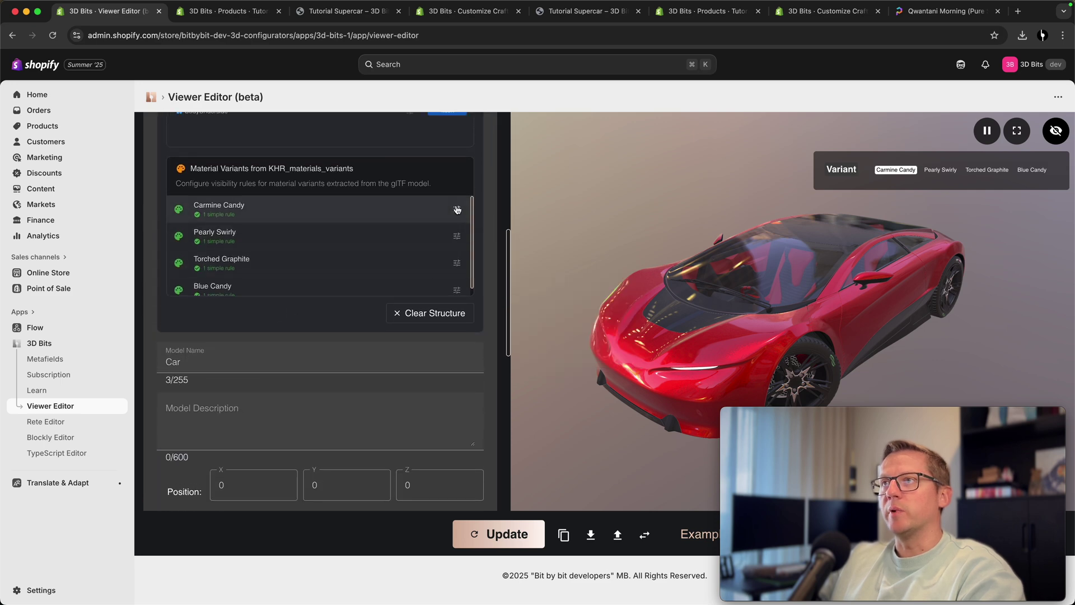
left_click(458, 210)
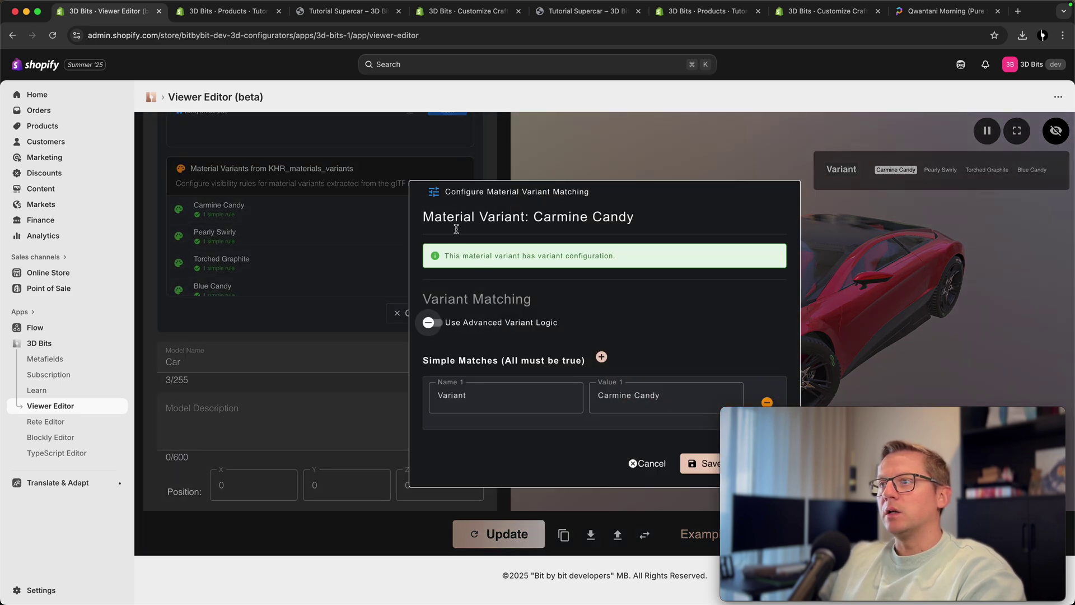
triple_click(600, 397)
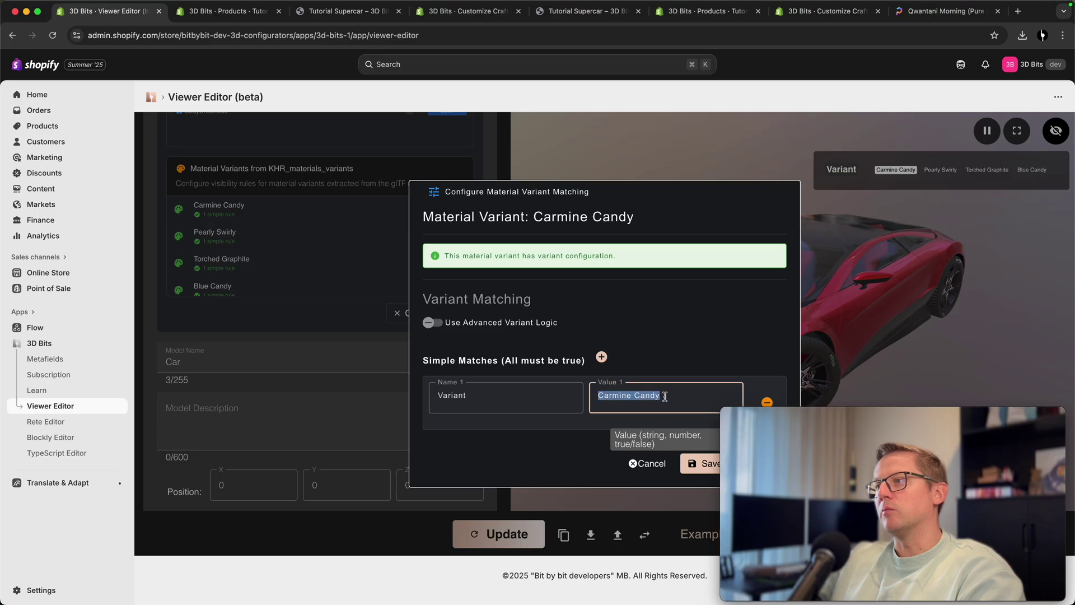
triple_click(624, 395)
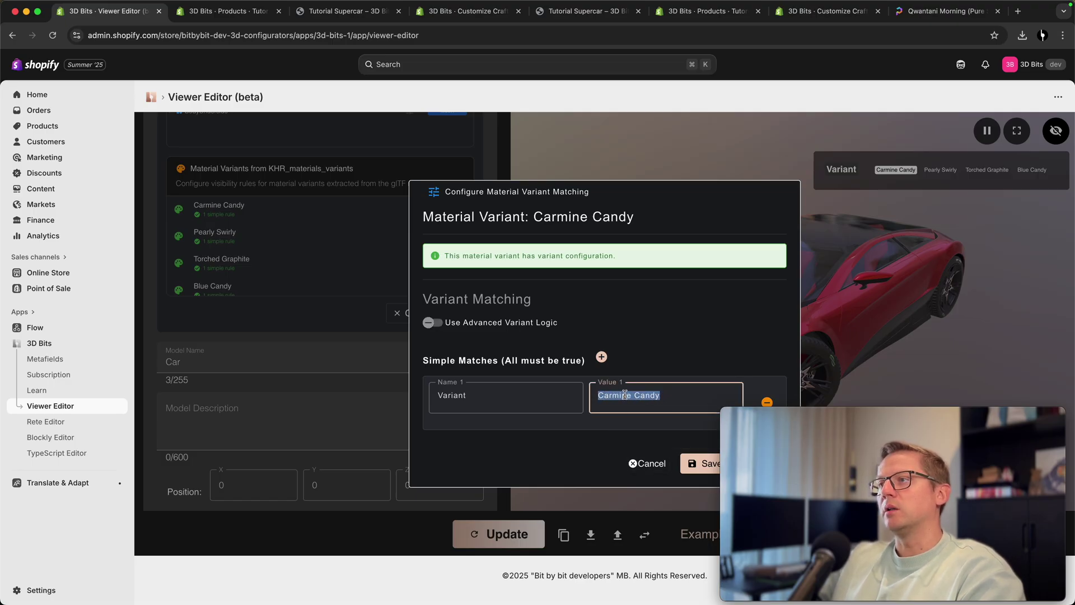
type("Red")
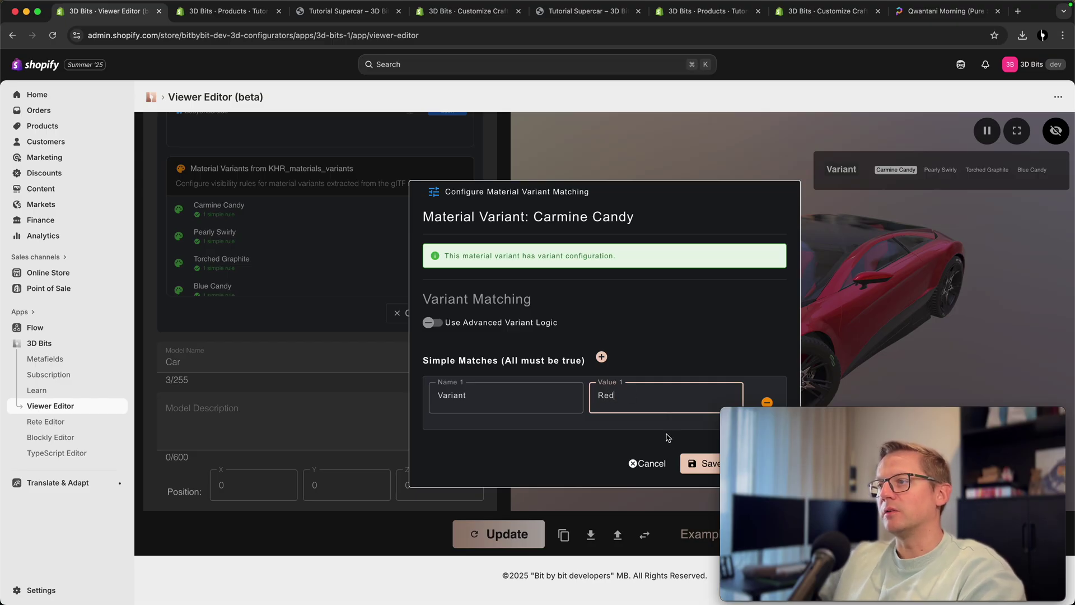
left_click(695, 464)
- Set the Pearly Swirly material variant's matching value to Light Grey and save the rule
left_click(458, 238)
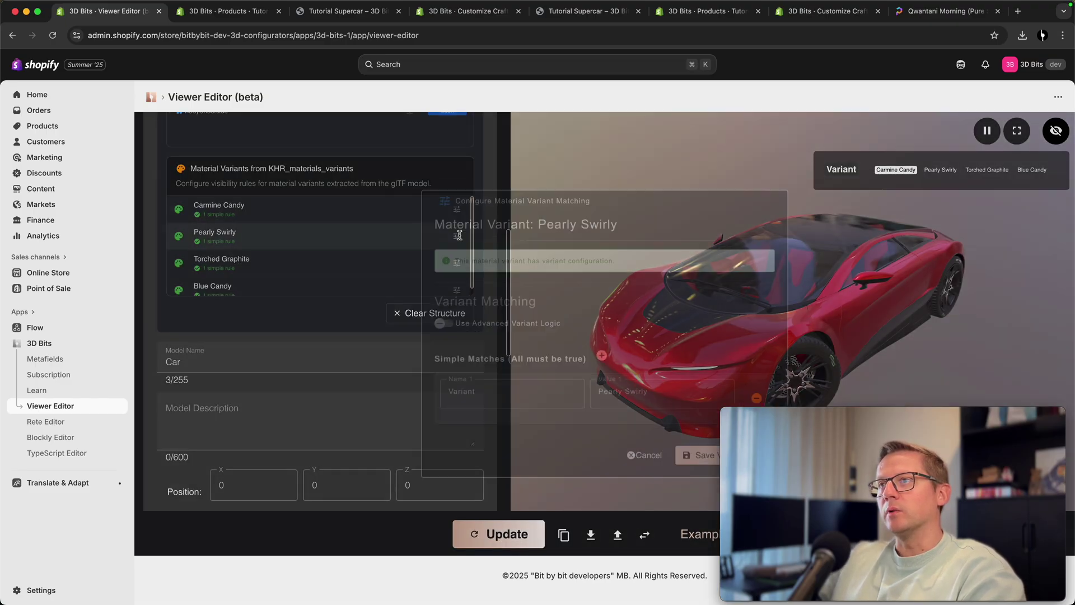
triple_click(624, 396)
type("Light Grey")
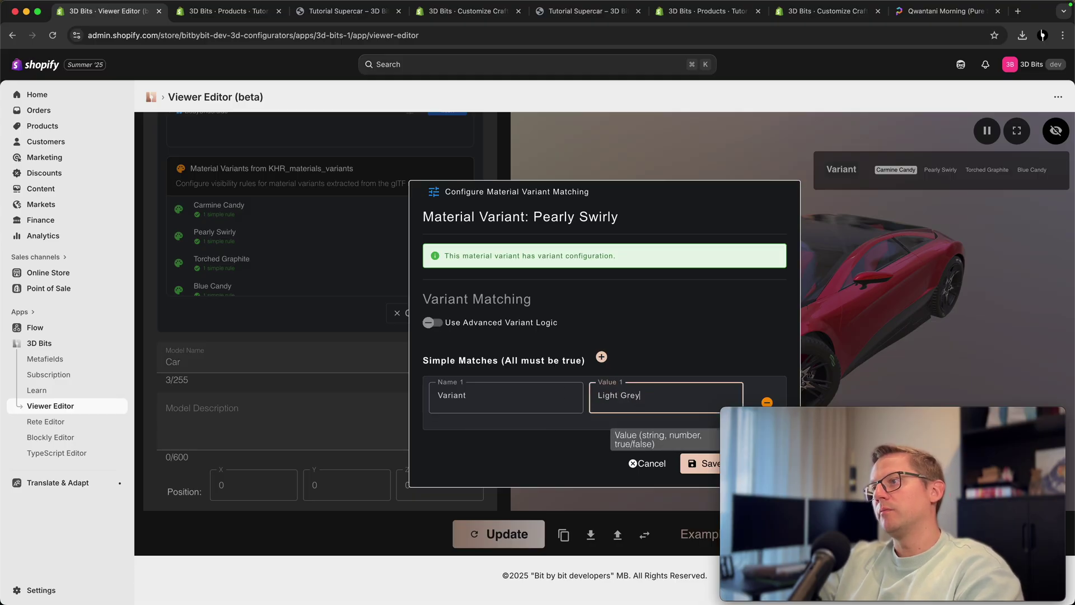
left_click(700, 463)
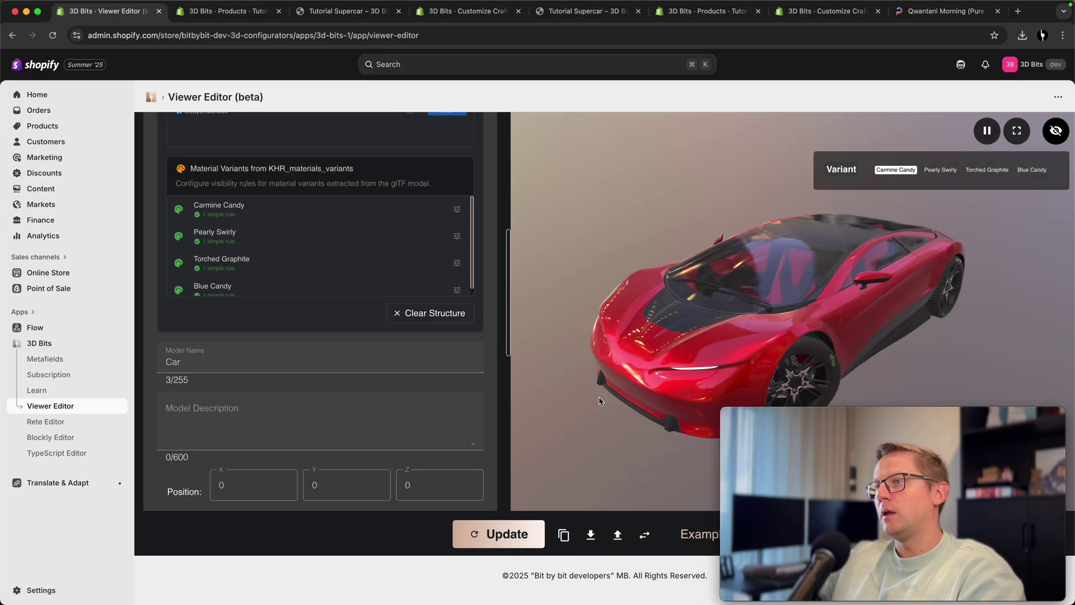
- Set the Torched Graphite material variant's matching value to Dark Grey and save the rule
left_click(459, 263)
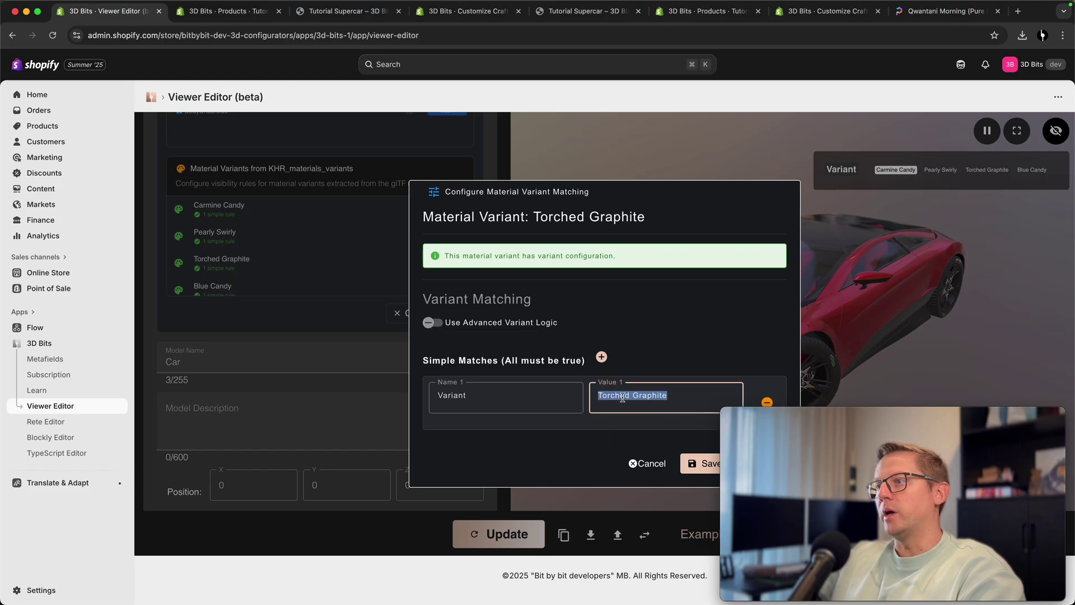
type("Dark Gr")
type("e")
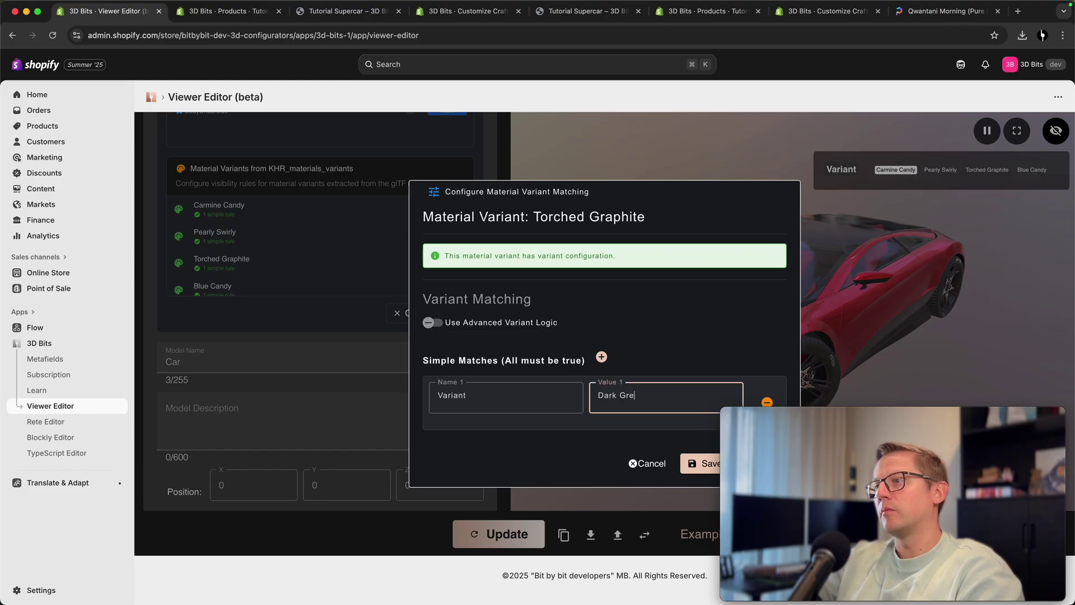
type("y")
left_click(699, 463)
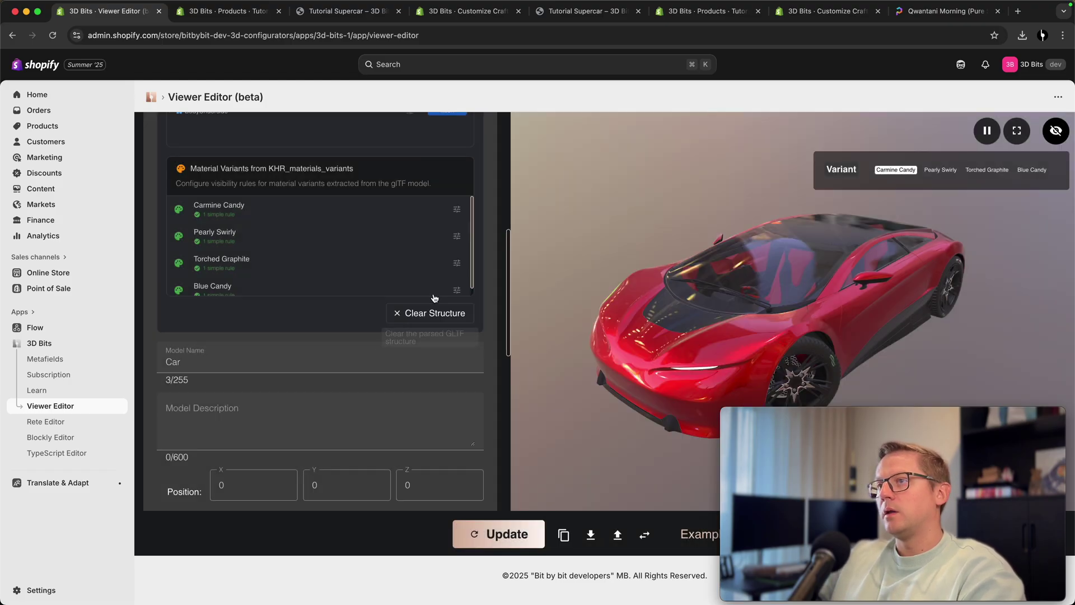
- Set the Blue Candy material variant's matching value to Blue, save it, and recheck the Carmine Candy rule without changing it
left_click(457, 290)
double_click(631, 394)
key("BackSpace")
key("BackSpace")
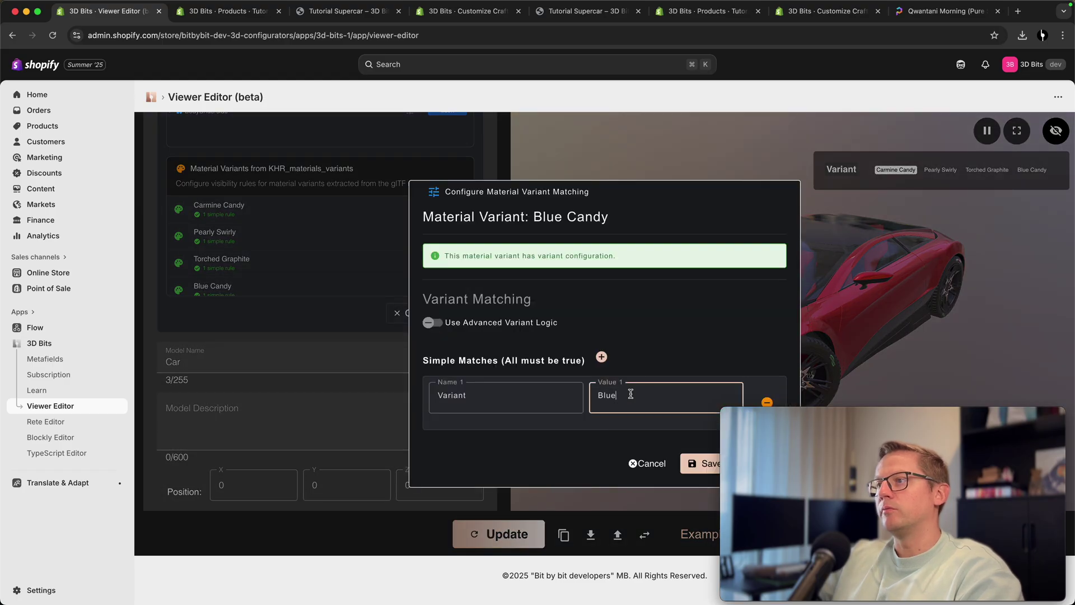
left_click(689, 463)
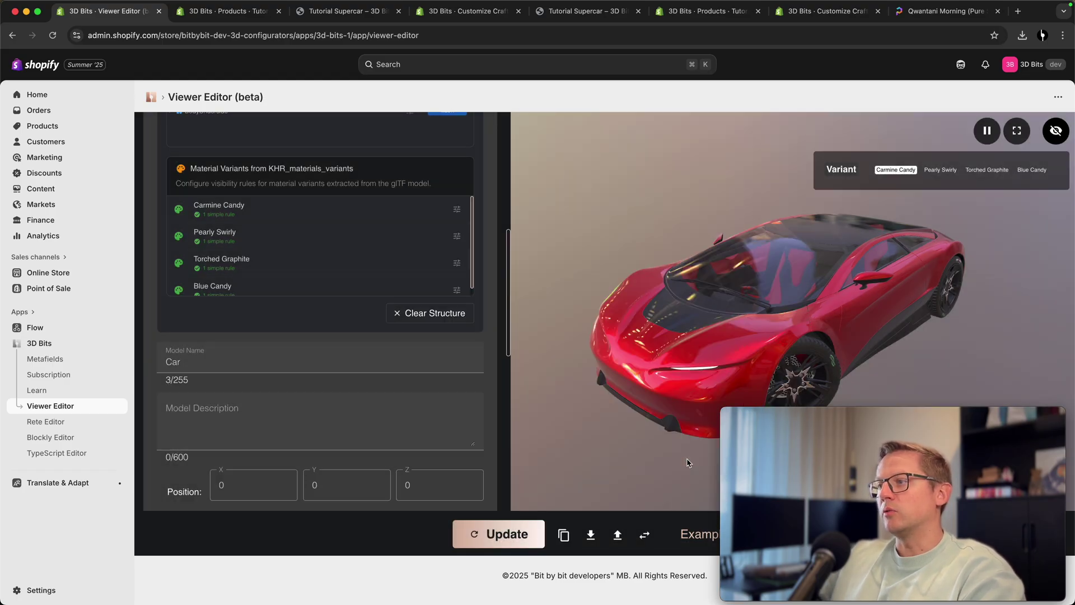
left_click(457, 209)
left_click(643, 462)
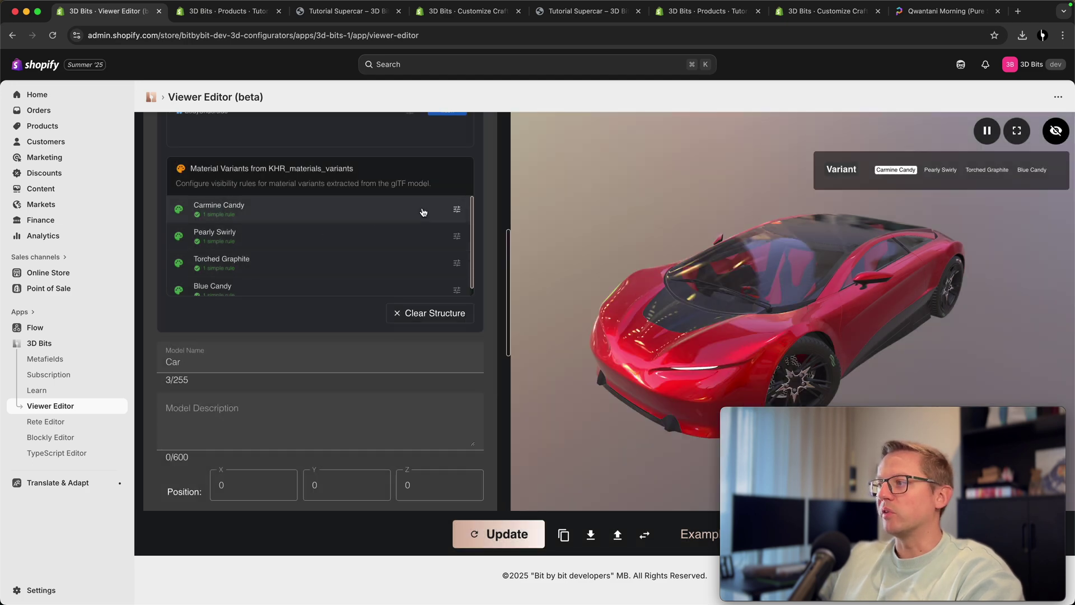
- Update the 3D viewer and download the scene configuration with the full GLTF structure
left_click(514, 533)
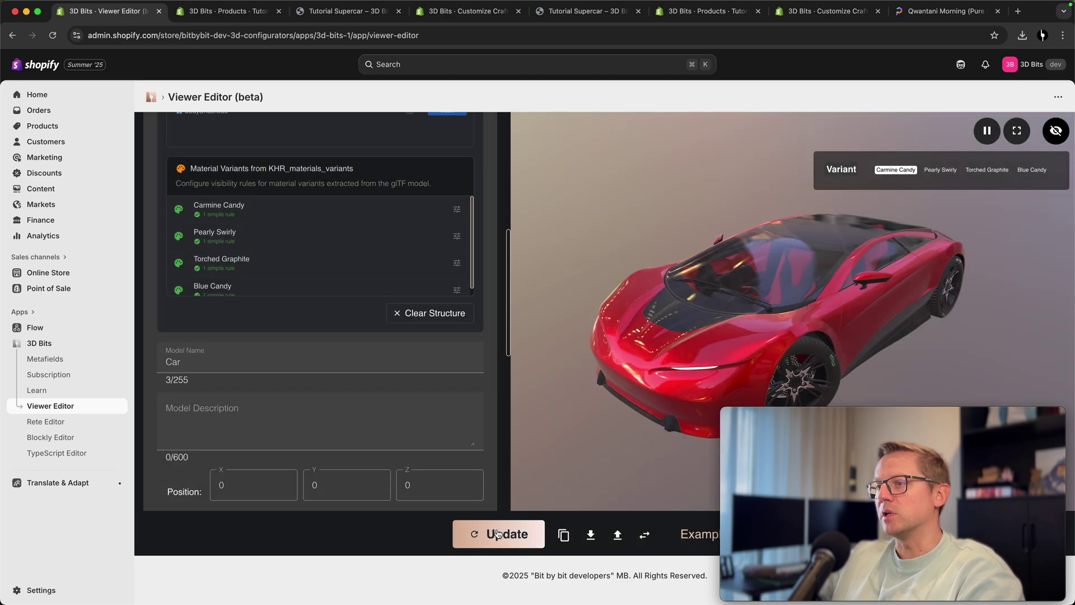
left_click(590, 534)
left_click(574, 483)
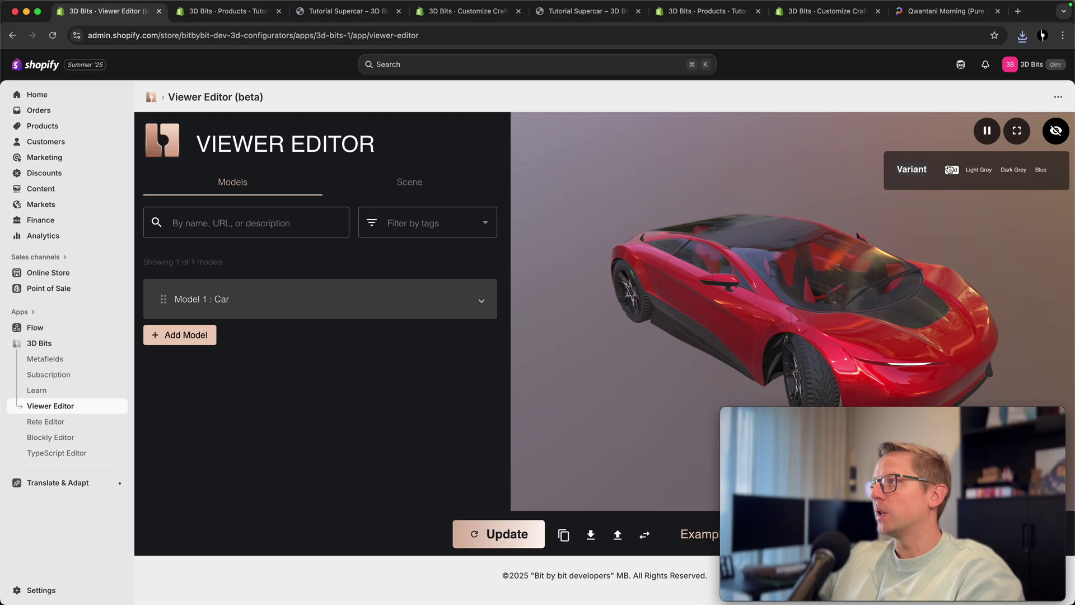
- Preview the car in the viewer with the Light Grey, Dark Grey, Blue and Red variants
left_click(979, 169)
left_click(1014, 170)
left_click(1041, 170)
left_click(952, 170)
left_click(977, 170)
left_click(1014, 169)
- Expand the Car model and review the Carmine Candy variant matching rule without changing it
left_click(414, 294)
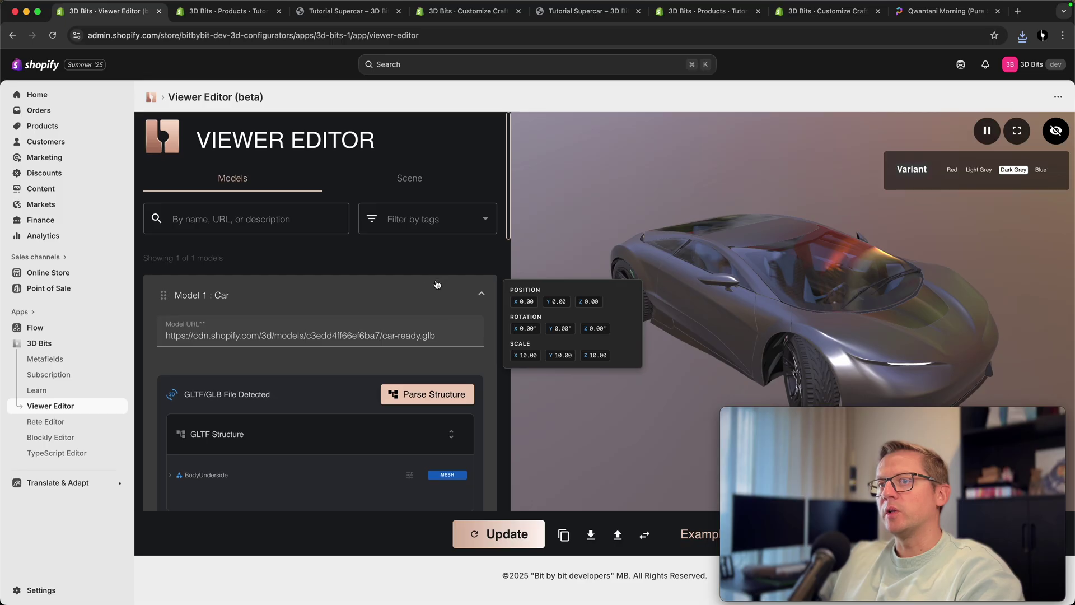
scroll(425, 293, "down", 5)
left_click(457, 363)
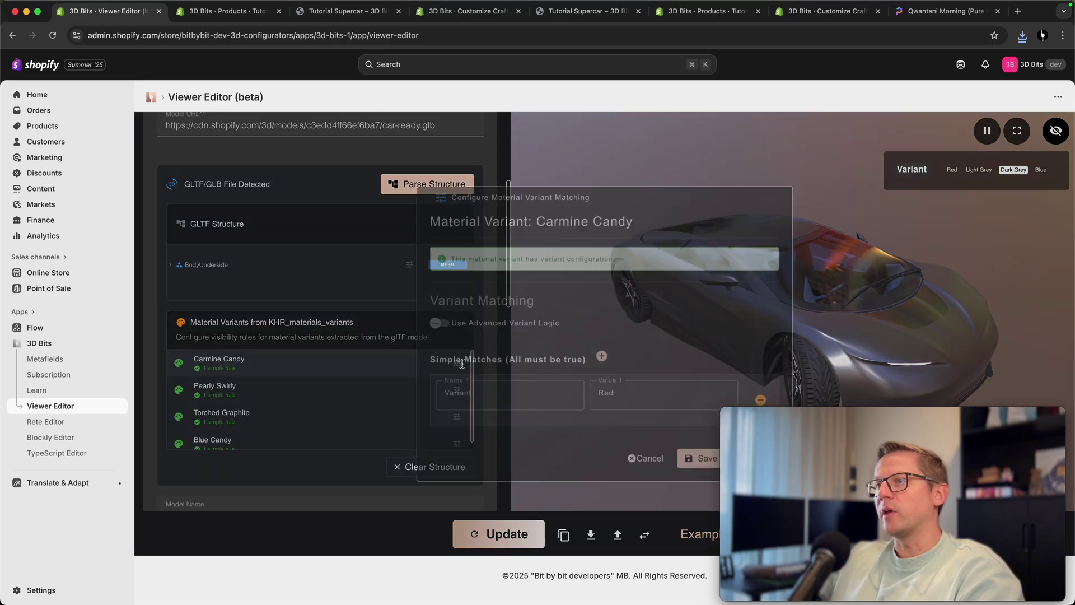
left_click(640, 463)
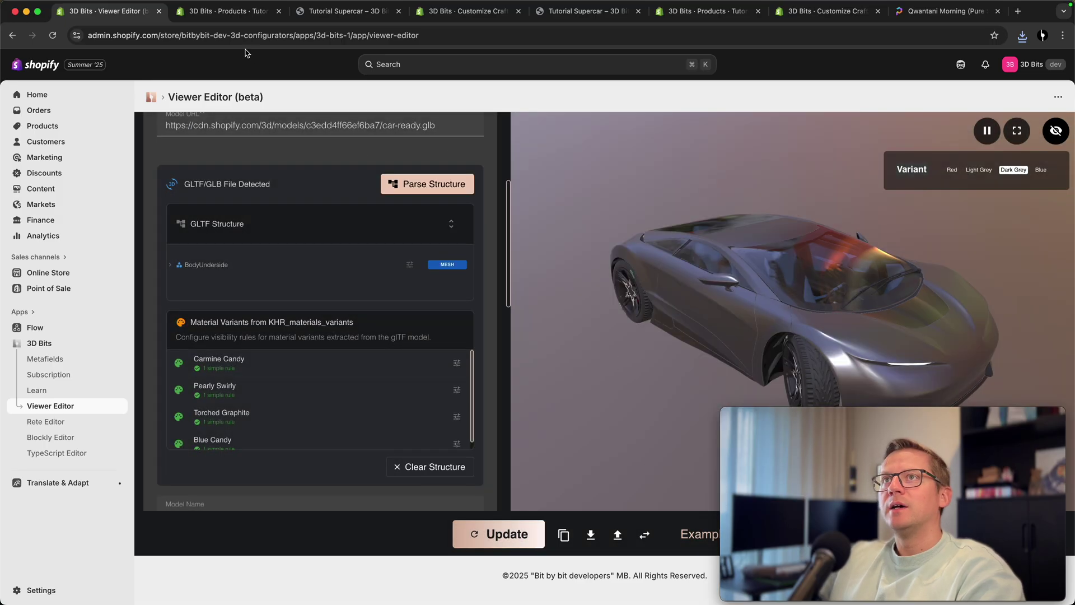
- Give the product's Variant option the values Red, Light Grey, Dark Grey and Blue, and finish the option
left_click(213, 19)
key("Tab")
type("Red")
left_click(479, 453)
type("Light Grey")
left_click(473, 479)
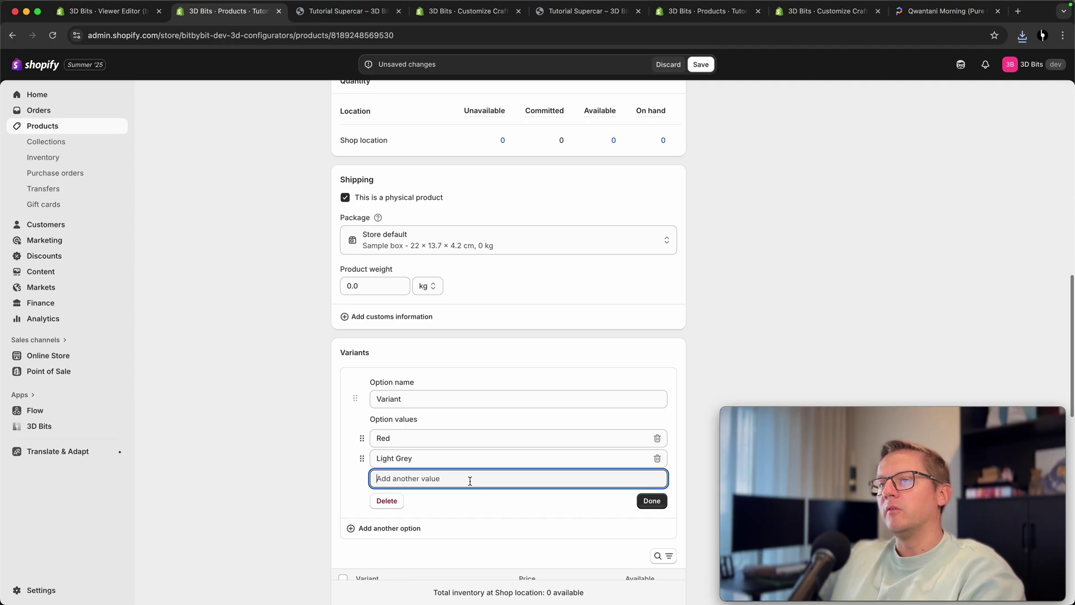
type("Dark Grey")
left_click(472, 499)
type("Blue")
left_click(422, 457)
left_click(651, 541)
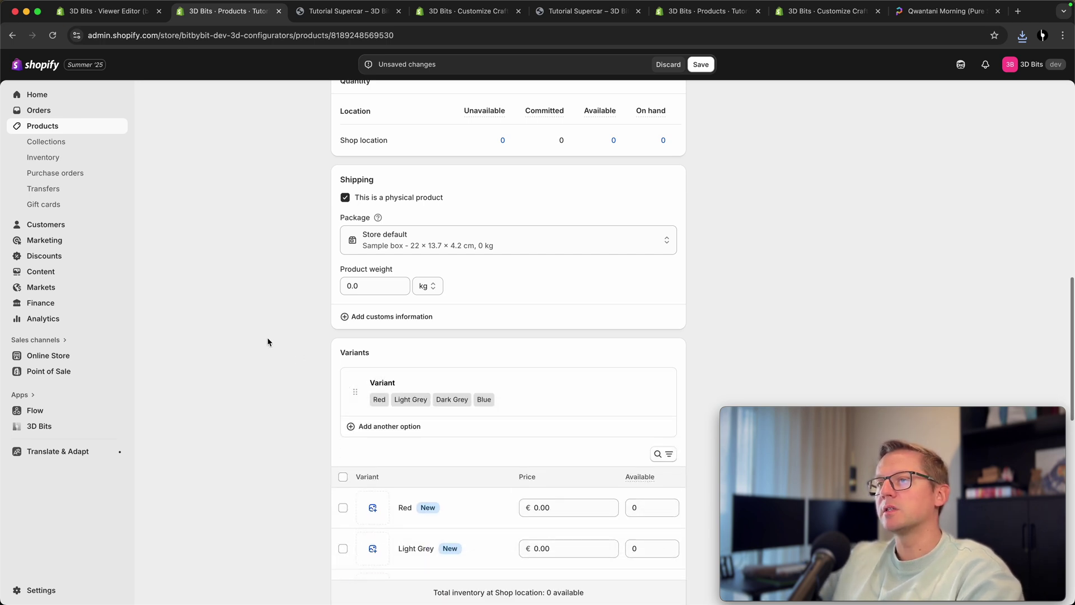
- Price the Red variant at 300000 euros and the Light Grey variant at 320000 euros
scroll(295, 382, "down", 3)
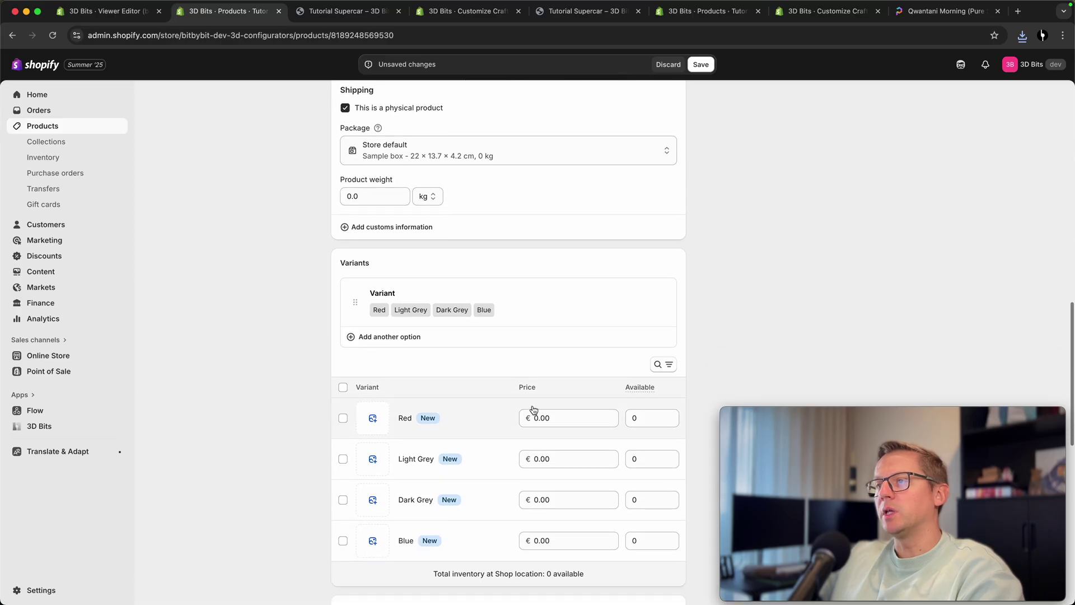
left_click(562, 413)
type("300000")
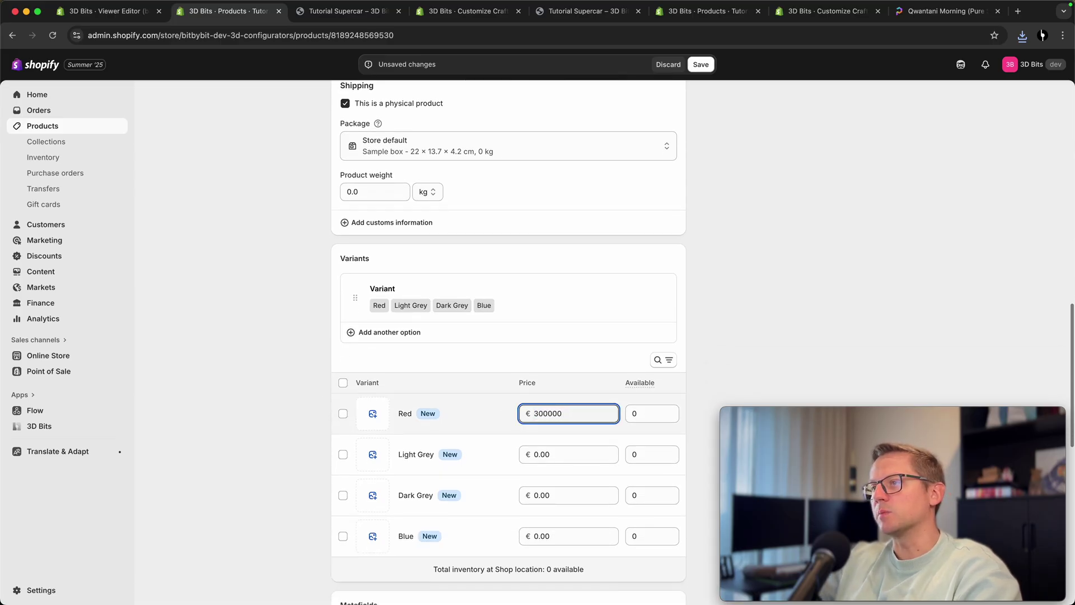
key("Tab")
left_click(558, 455)
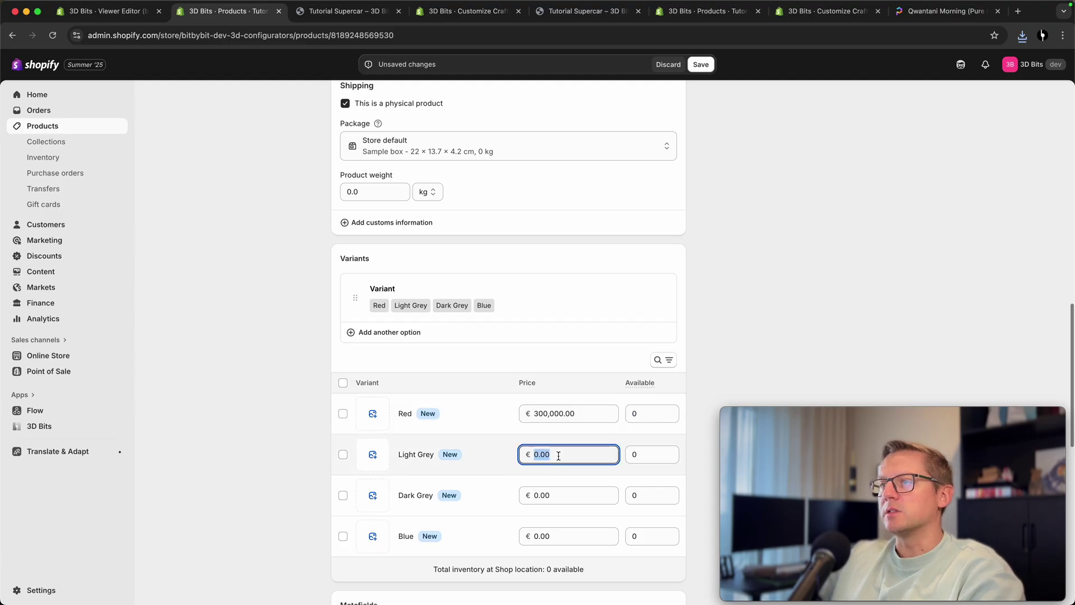
type("320000")
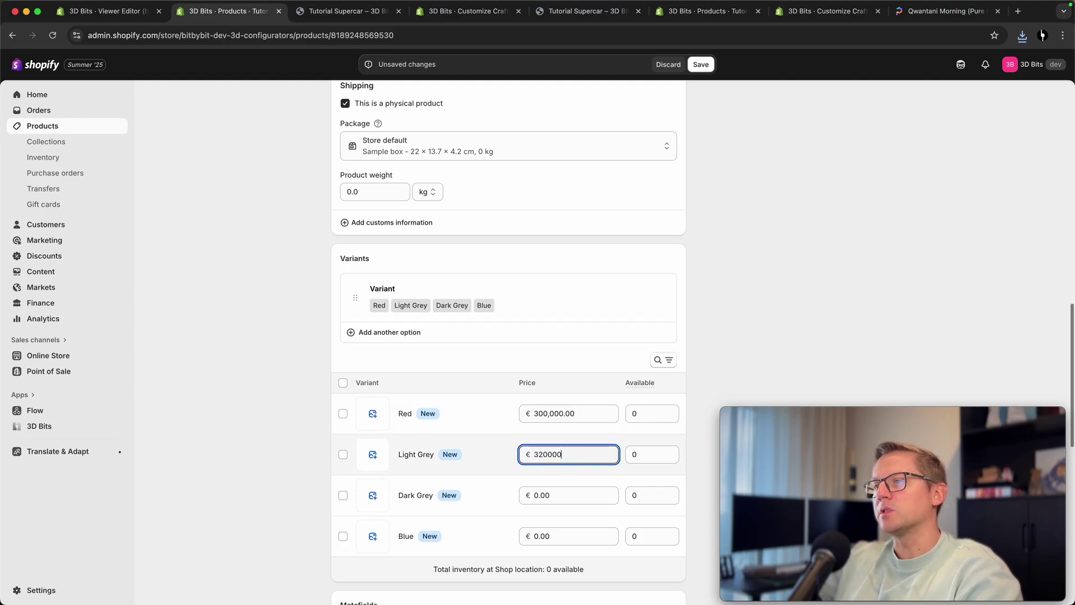
- Reuse the Light Grey price to set Dark Grey to 340,000 and Blue to 350,000 euros, and save the product
key("super+a")
key("super+c")
left_click(565, 496)
key("super+v")
left_click_drag(538, 496, 543, 496)
type("4")
left_click(565, 537)
key("super+v")
left_click_drag(537, 536, 547, 538)
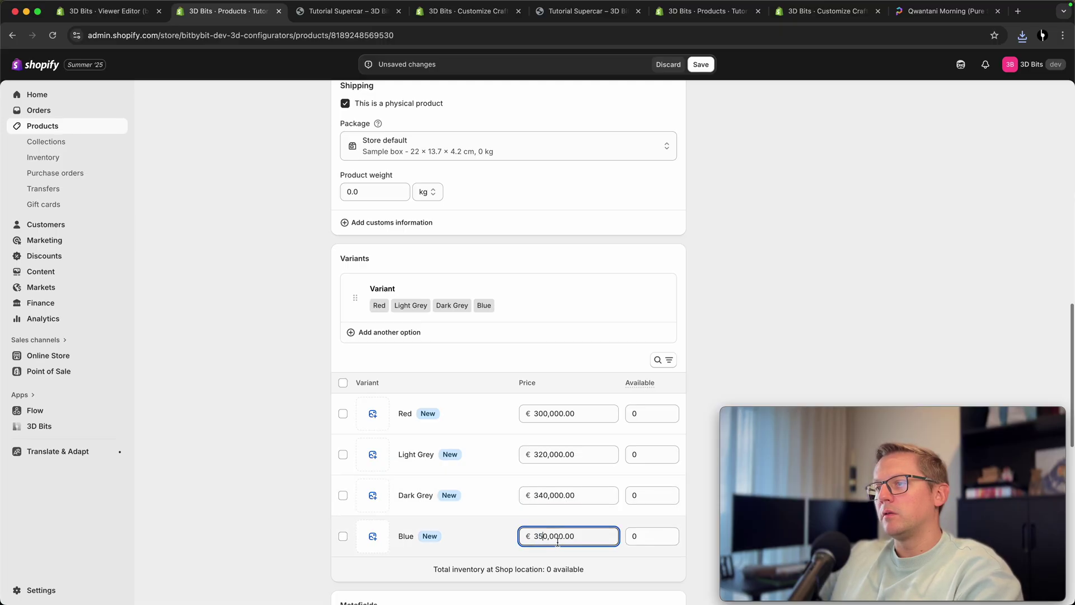
left_click(241, 466)
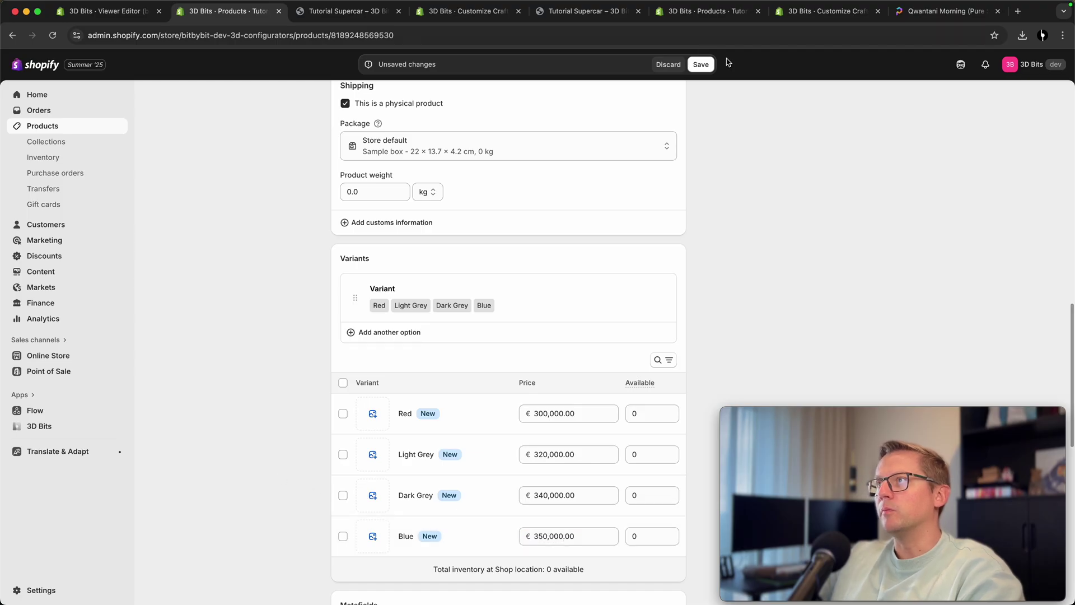
left_click(701, 65)
- Set the available quantities to 1 for Red, 2 for Light Grey, 3 for Dark Grey and 4 for Blue, and save the product
scroll(638, 315, "down", 3)
left_click(635, 260)
type("1")
left_click(642, 303)
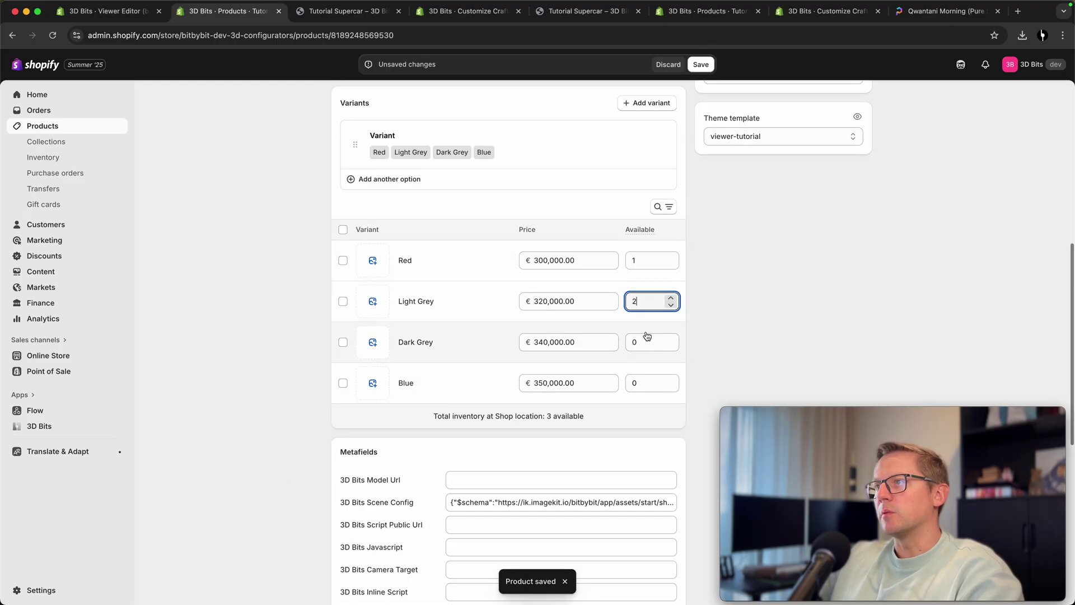
type("2")
left_click(636, 344)
type("3")
left_click(639, 384)
type("4")
left_click(701, 359)
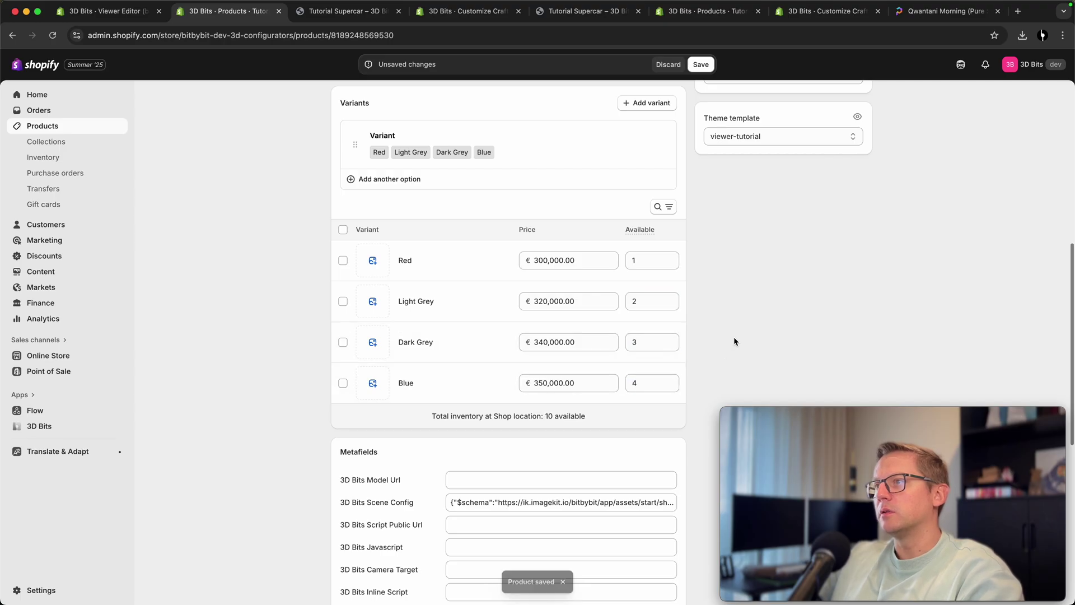
left_click(694, 66)
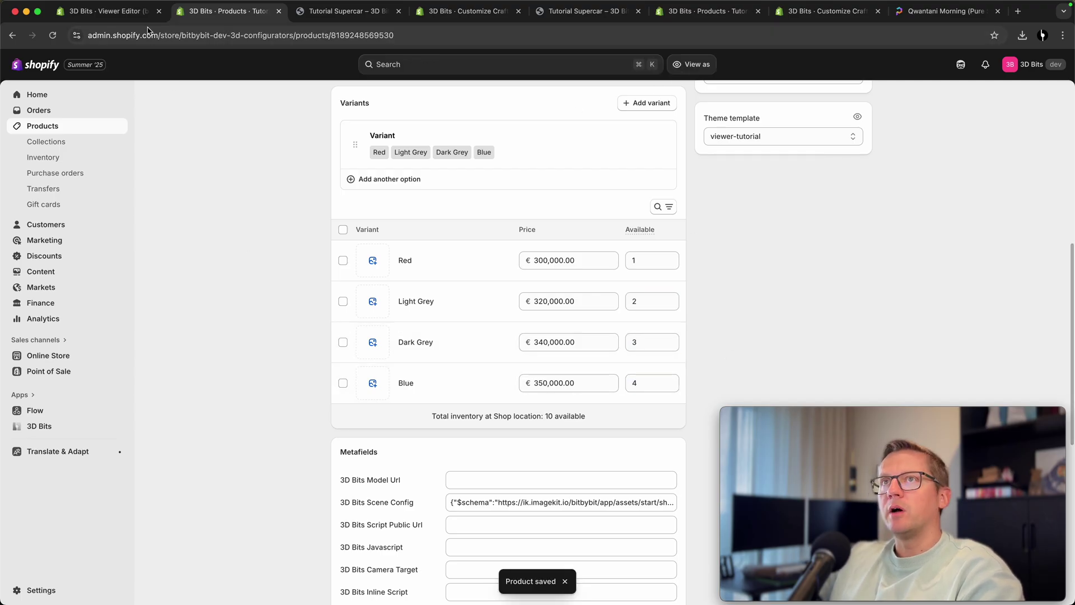
- Copy the Viewer Editor's updated scene configuration to the clipboard, exporting variants only
left_click(137, 12)
left_click(563, 534)
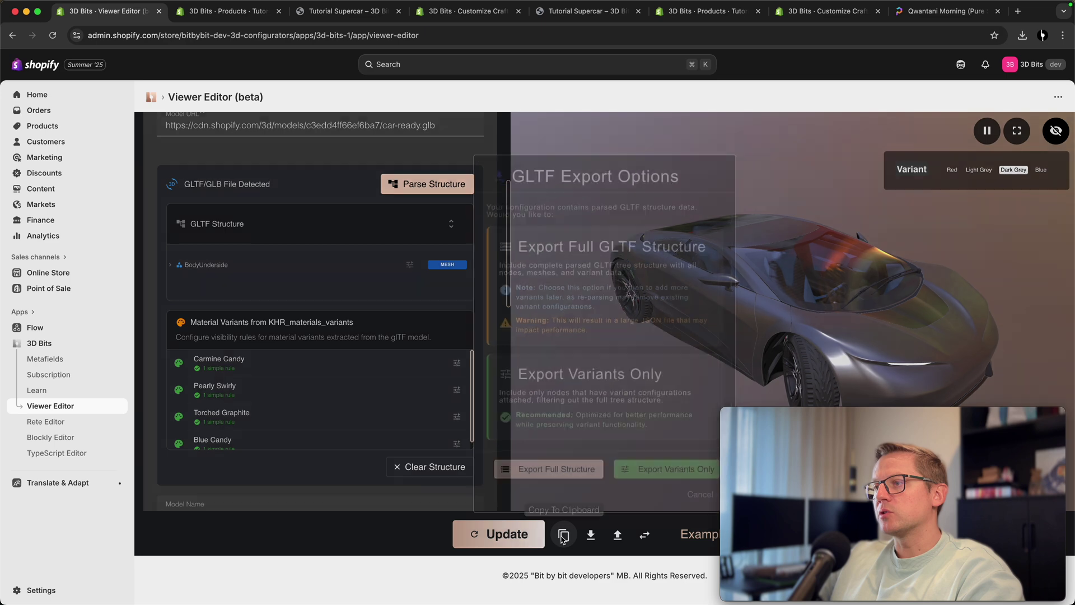
left_click(664, 478)
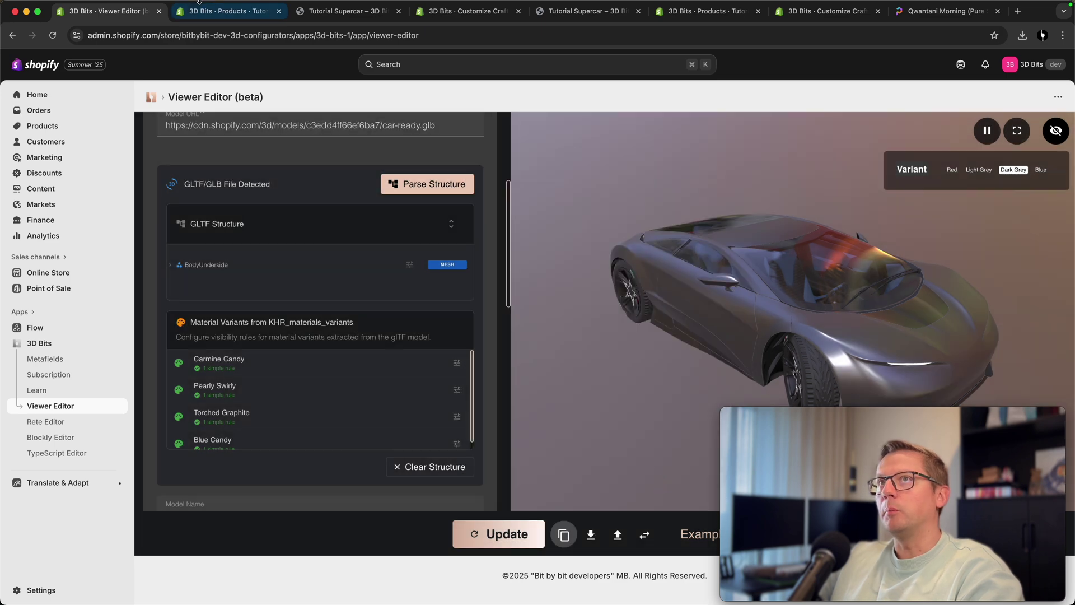
- Replace the Tutorial Supercar's 3D Bits Scene Config metafield with the copied scene configuration and save the product
left_click(227, 11)
left_click(480, 505)
key("super+a")
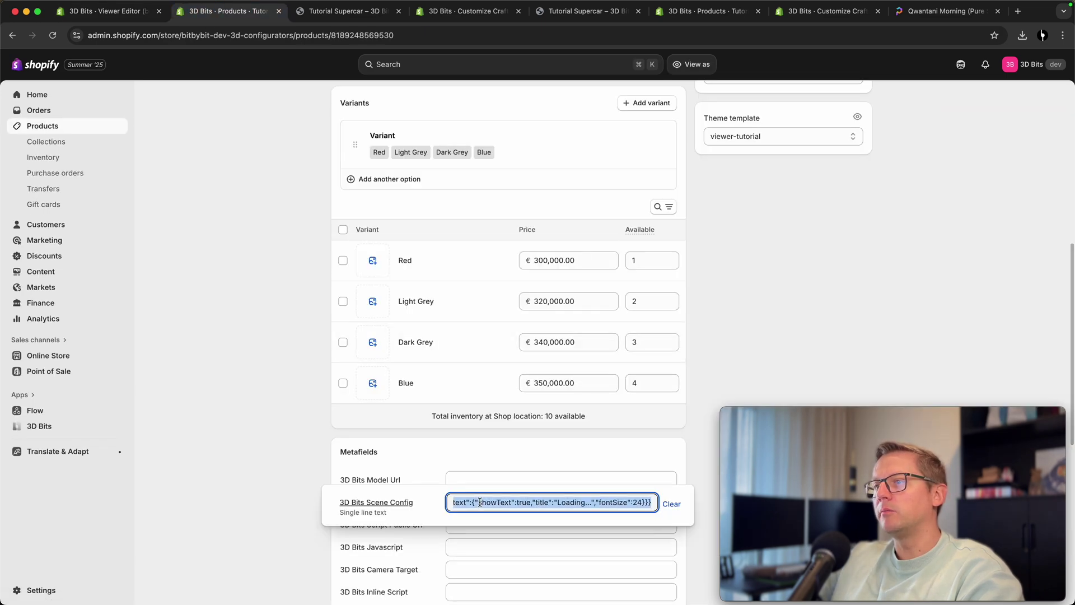
key("super+v")
left_click(700, 65)
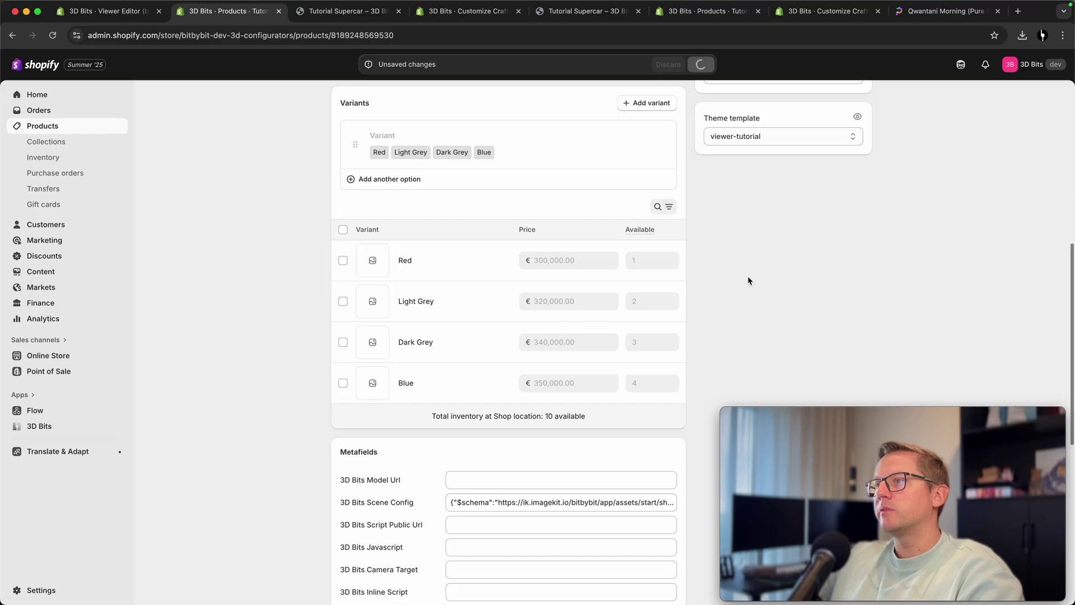
- Preview the Tutorial Supercar store page, switch through Light Grey, Dark Grey and Blue, and inspect the 3D car
scroll(747, 283, "up", 8)
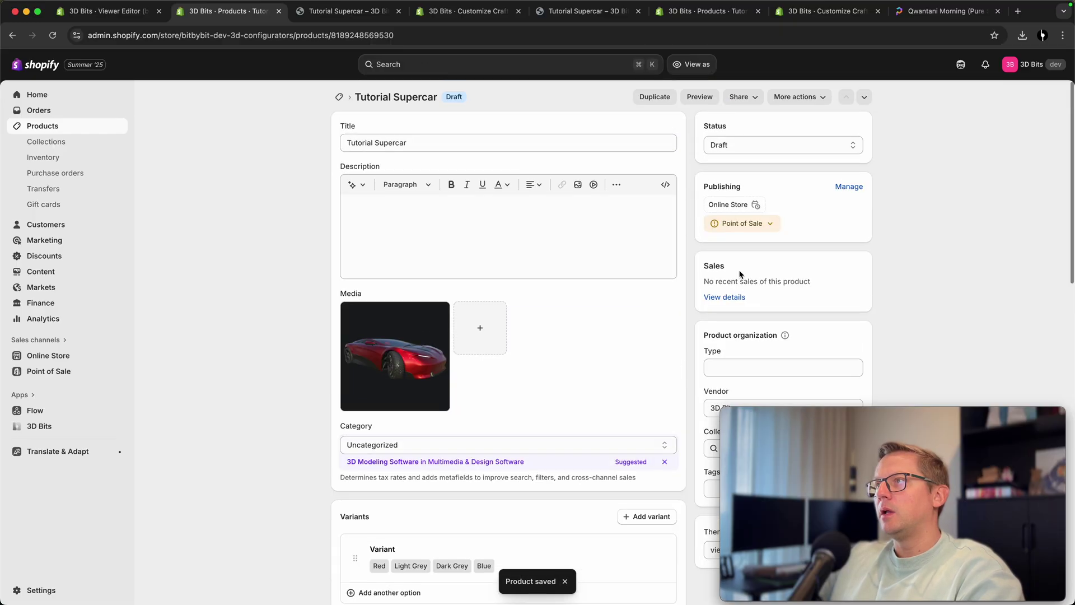
left_click(700, 97)
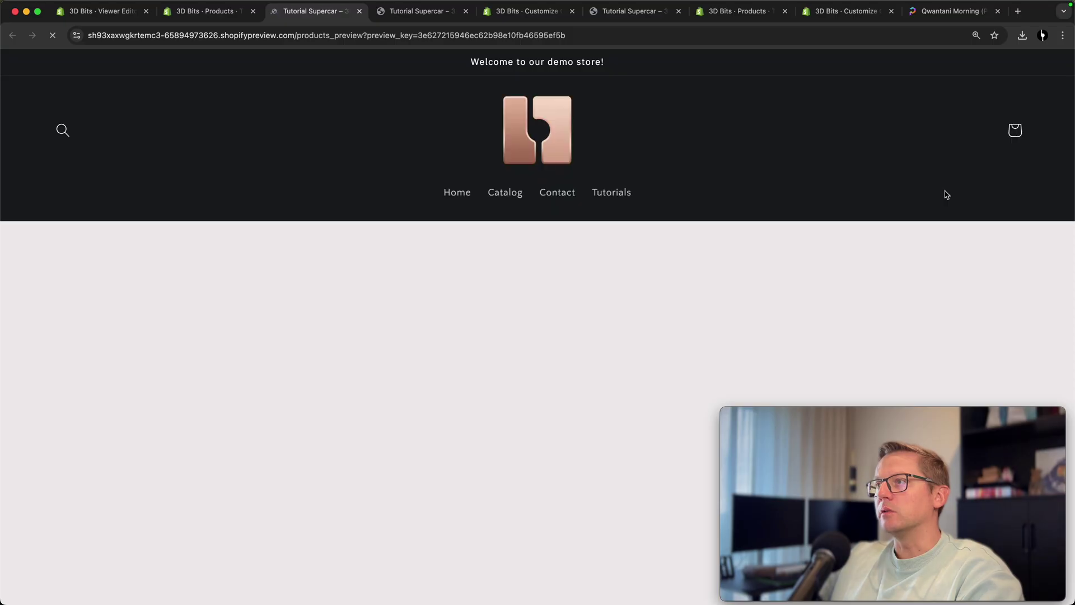
scroll(919, 221, "down", 3)
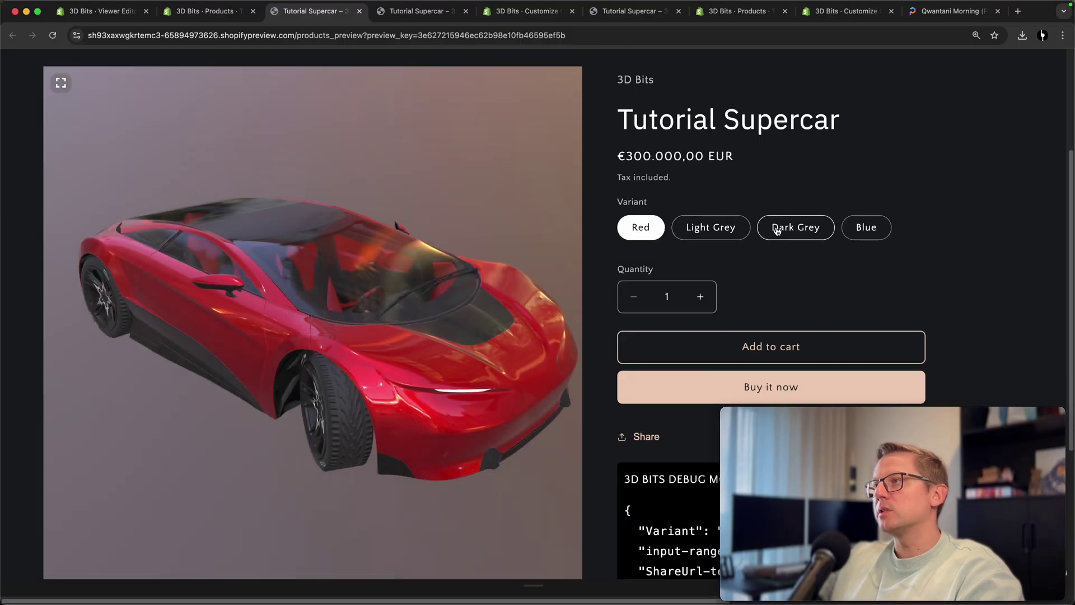
left_click(692, 230)
left_click(779, 231)
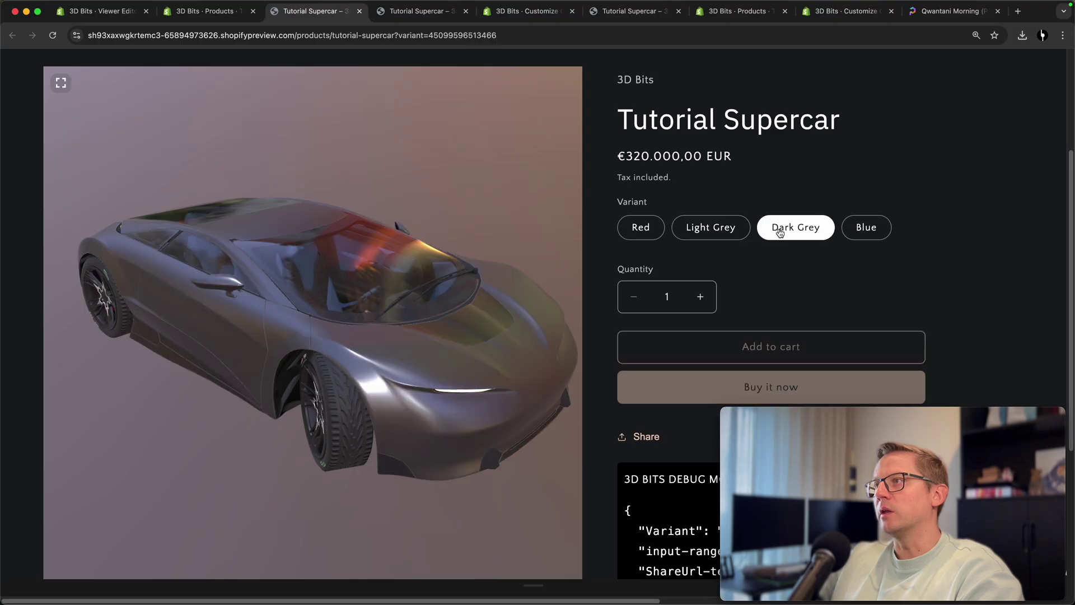
left_click(859, 228)
left_click_drag(468, 349, 361, 338)
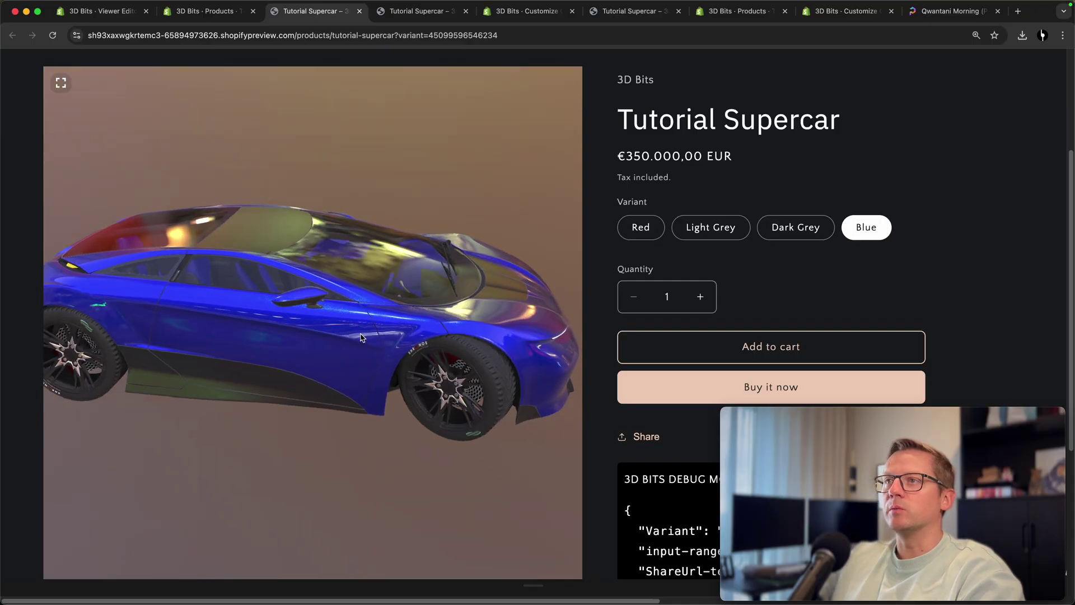
- Examine the 3D Bits debug output and the car's appearance and price while switching the variant to Red and Light Grey
scroll(941, 236, "down", 2)
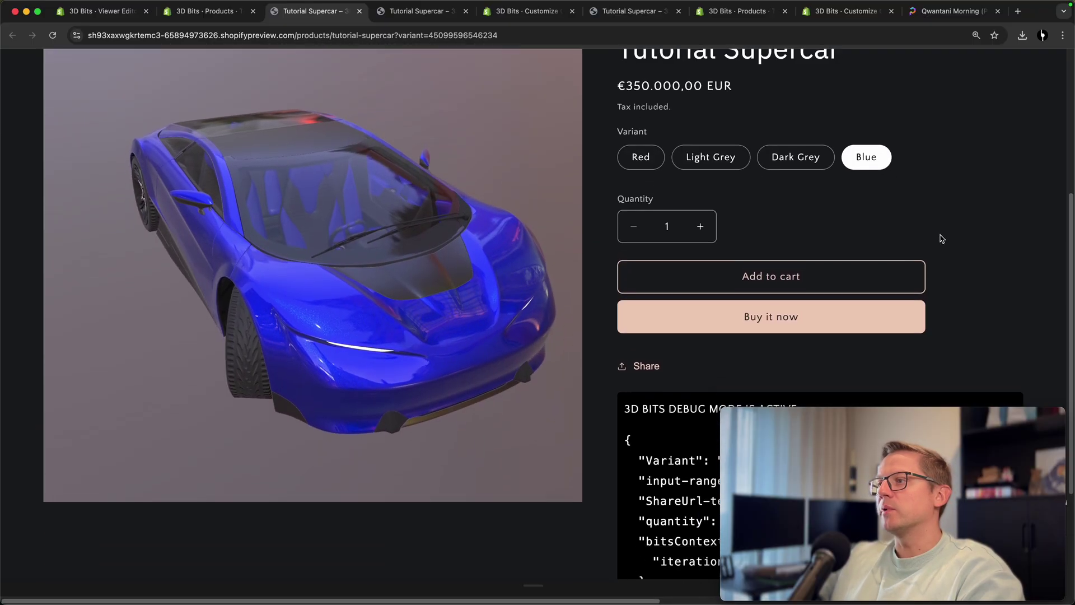
scroll(941, 238, "down", 2)
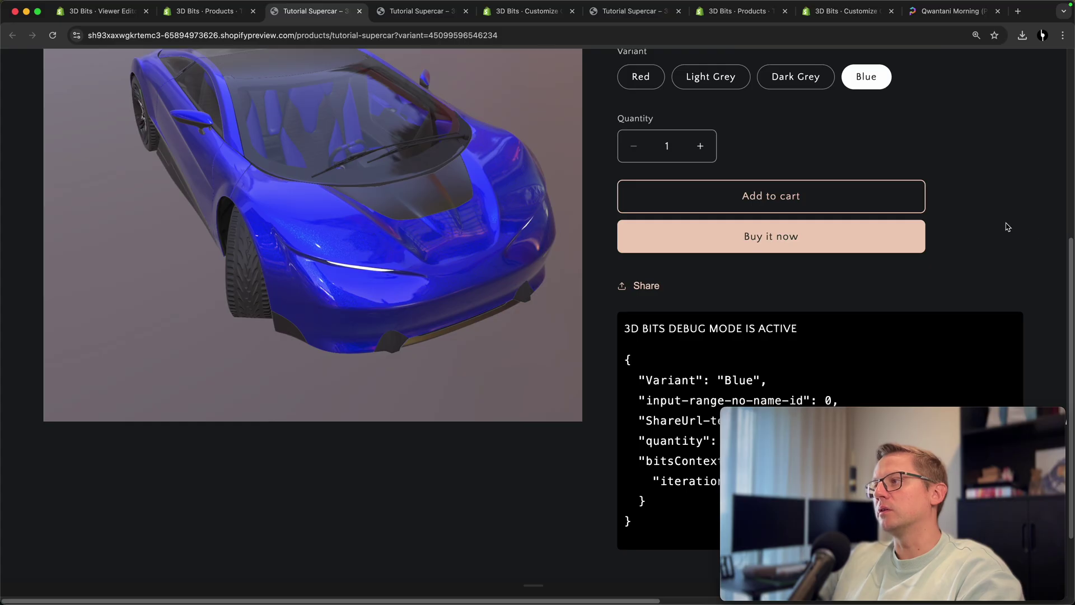
scroll(1008, 227, "up", 1)
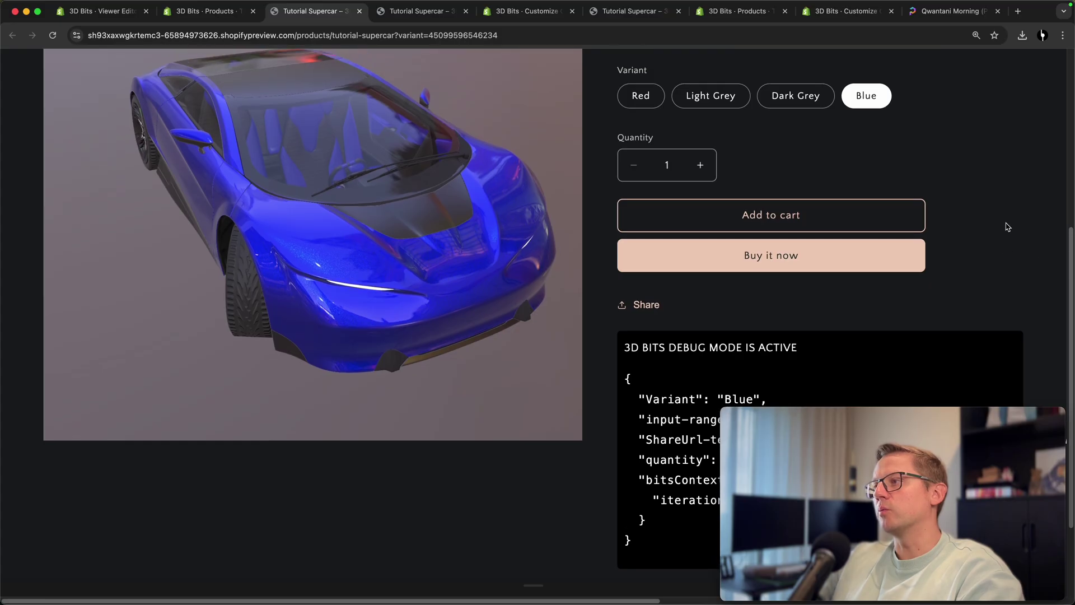
left_click(641, 101)
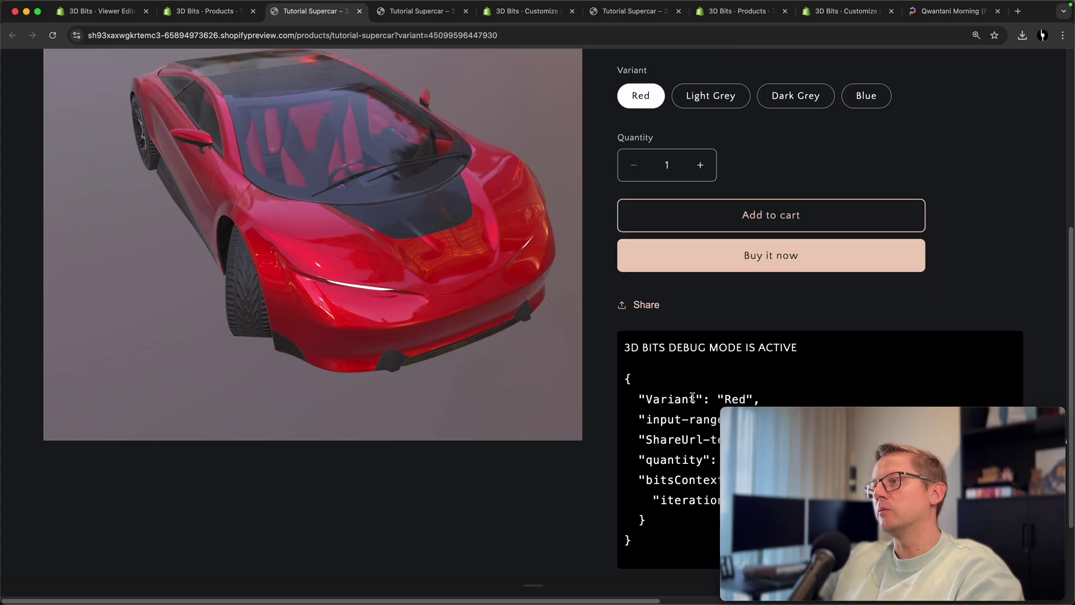
left_click(719, 100)
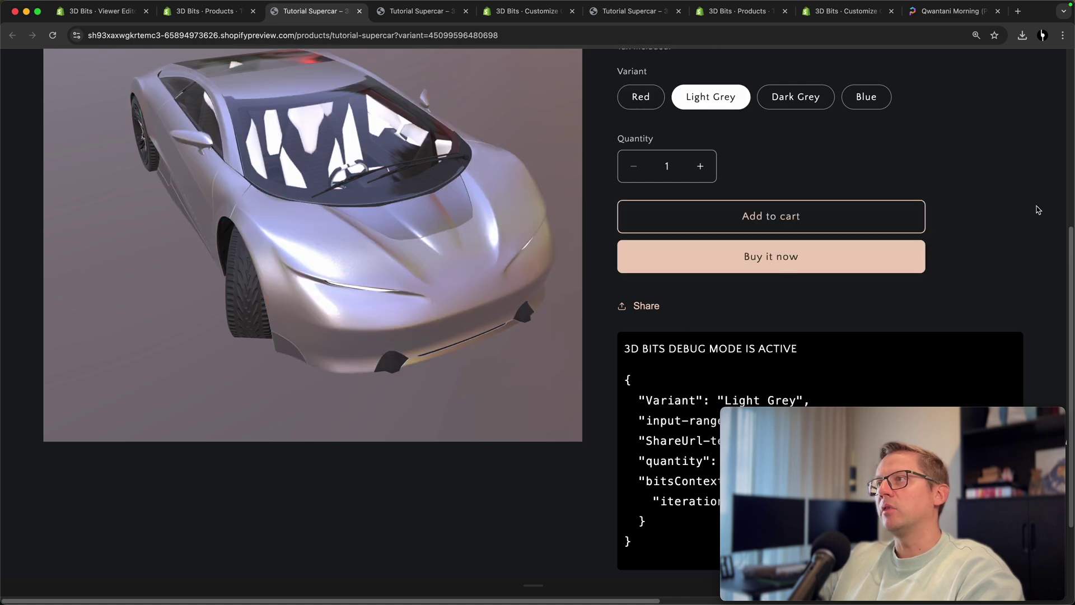
scroll(1031, 206, "up", 2)
scroll(443, 293, "up", 1)
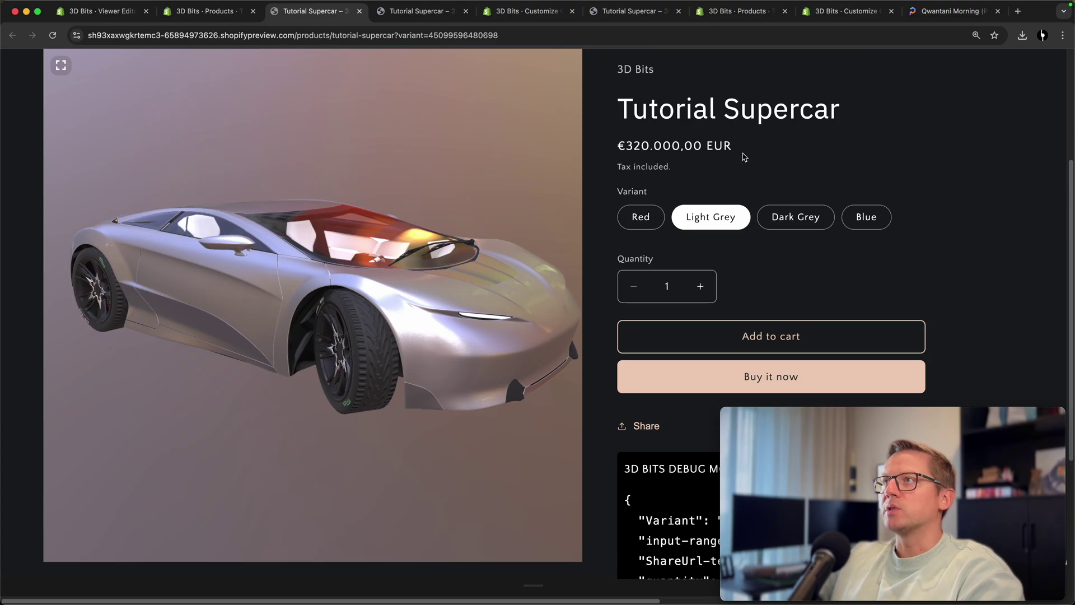
scroll(840, 160, "up", 5)
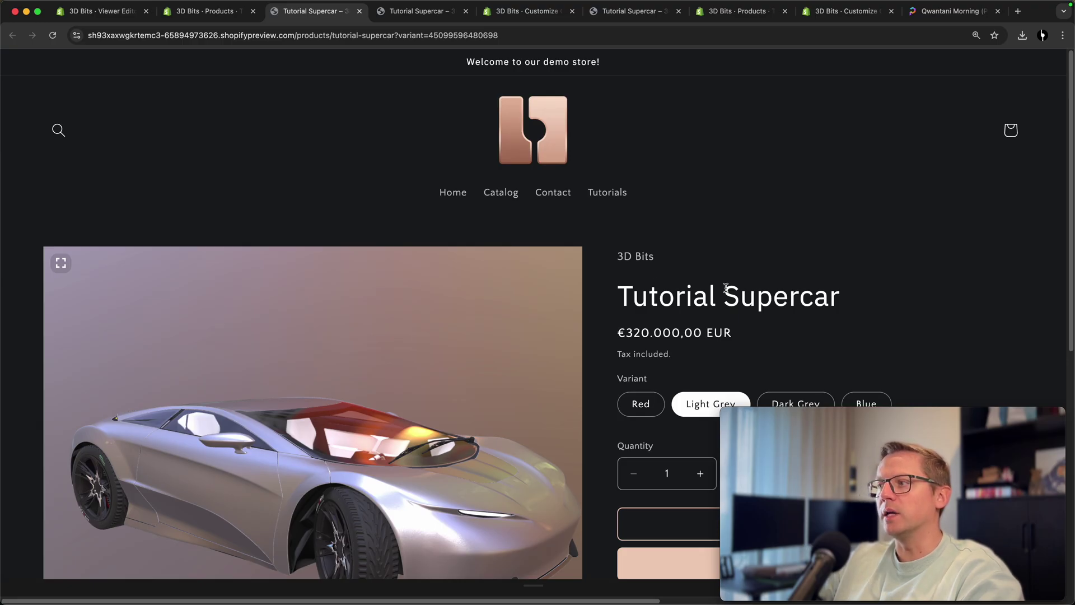
- Switch to the Ymq Product Options & Variants app and select Tutorial Supercar as the product to add options to
left_click(192, 18)
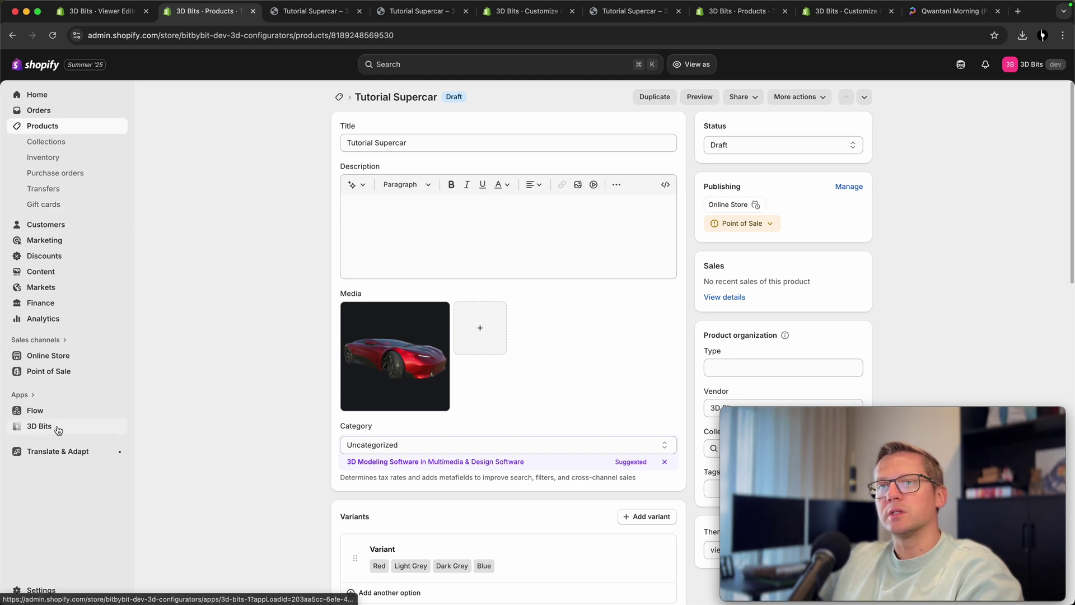
left_click(28, 396)
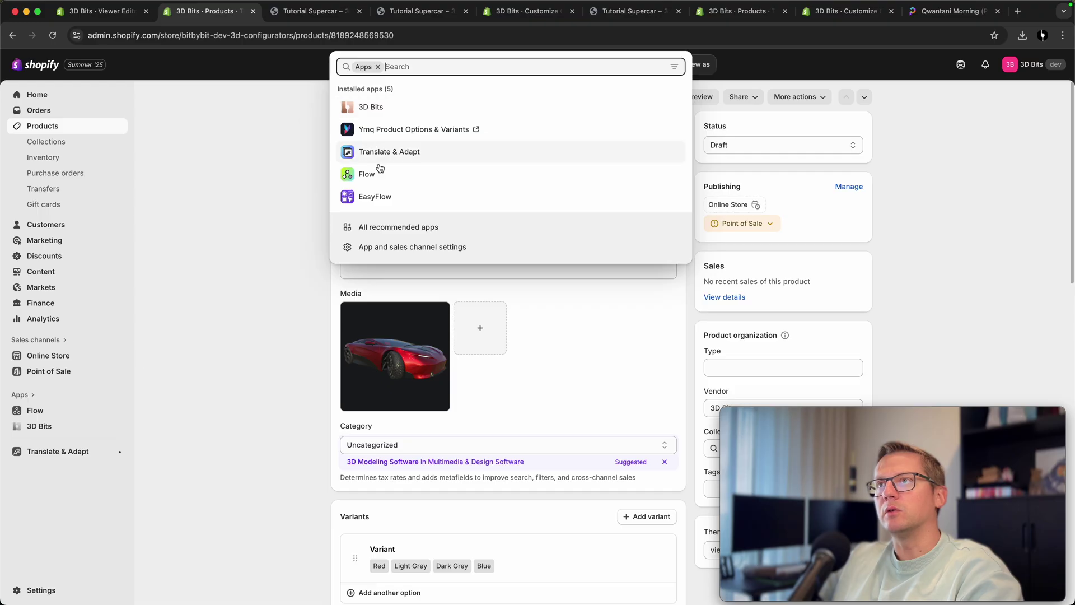
left_click(379, 129)
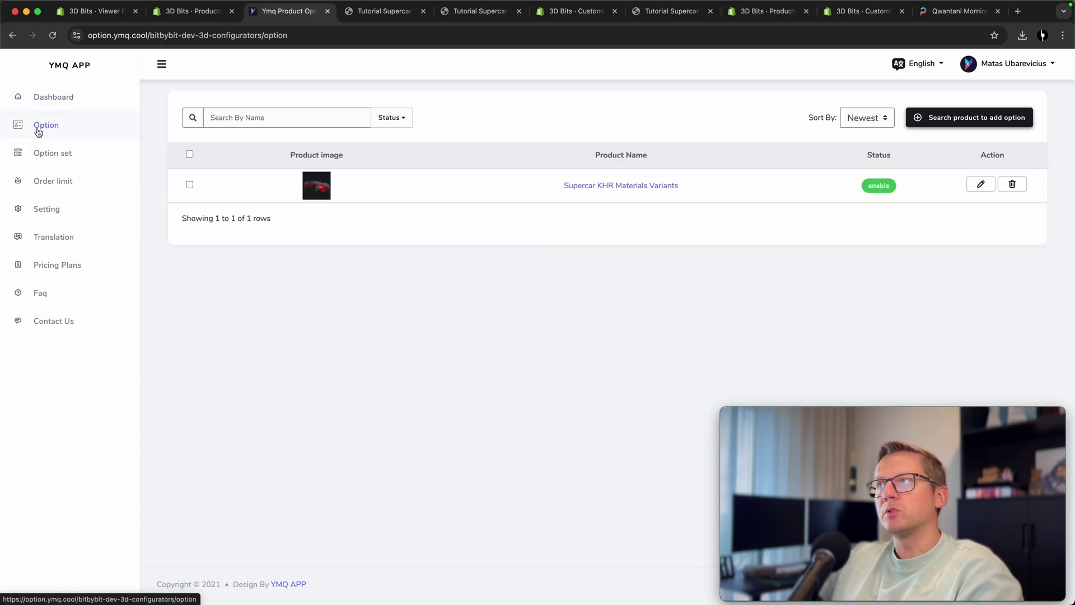
left_click(953, 122)
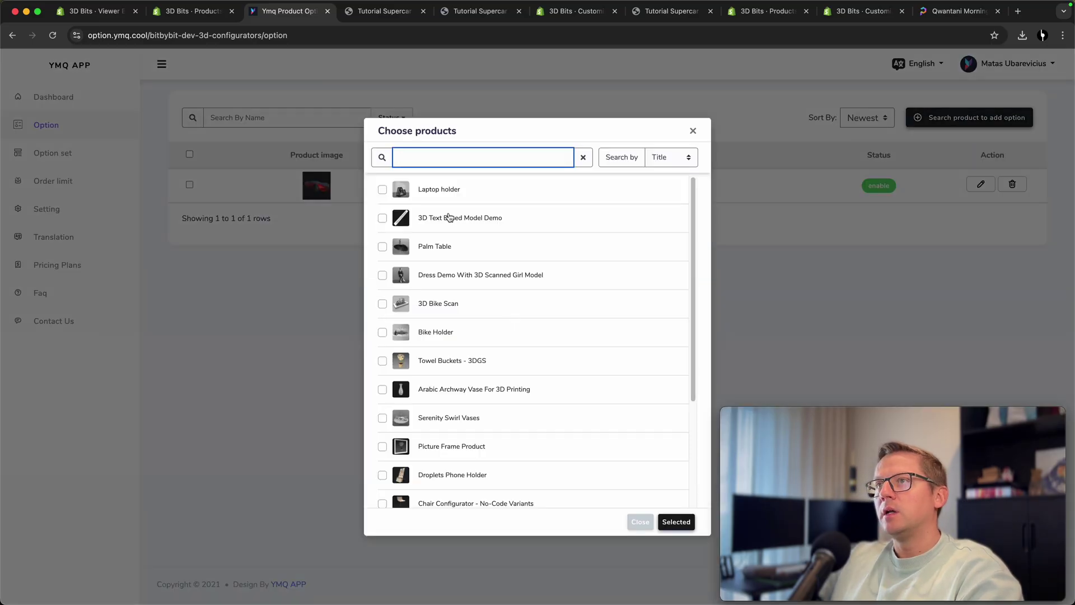
scroll(477, 234, "down", 5)
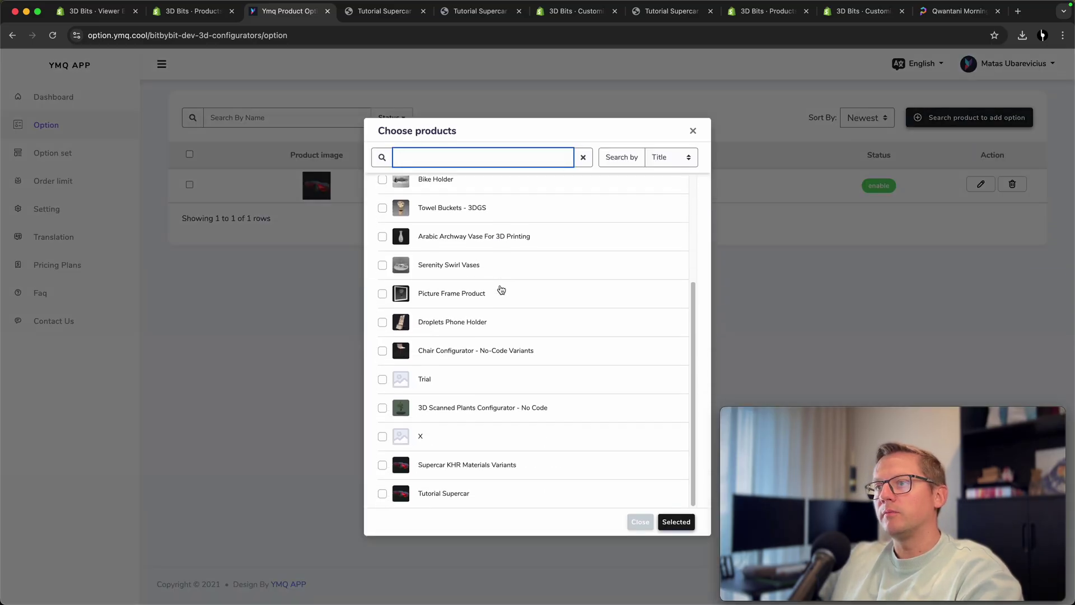
left_click(383, 493)
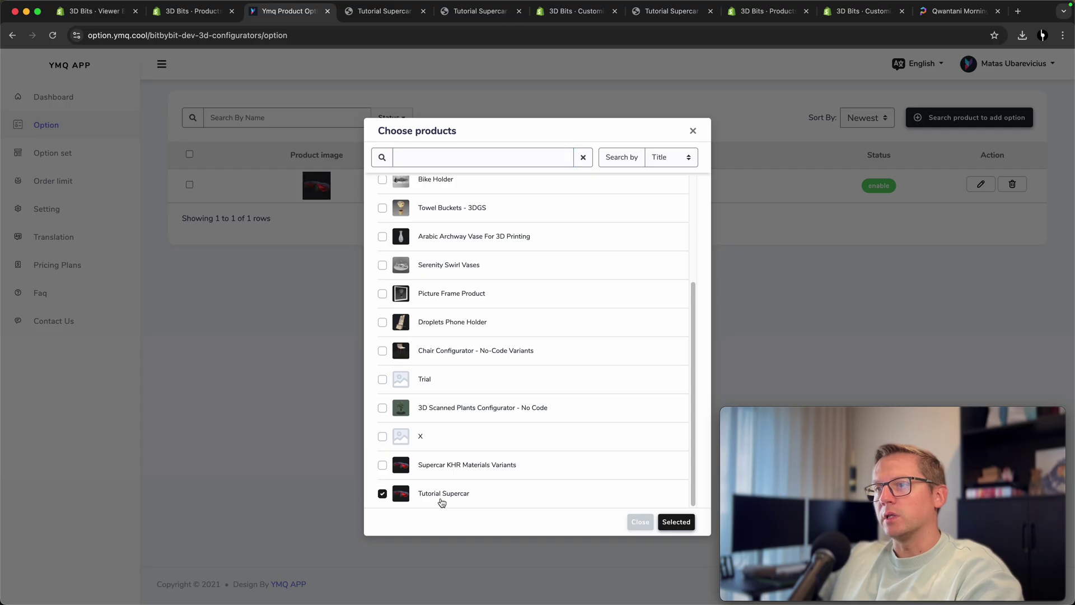
left_click(670, 522)
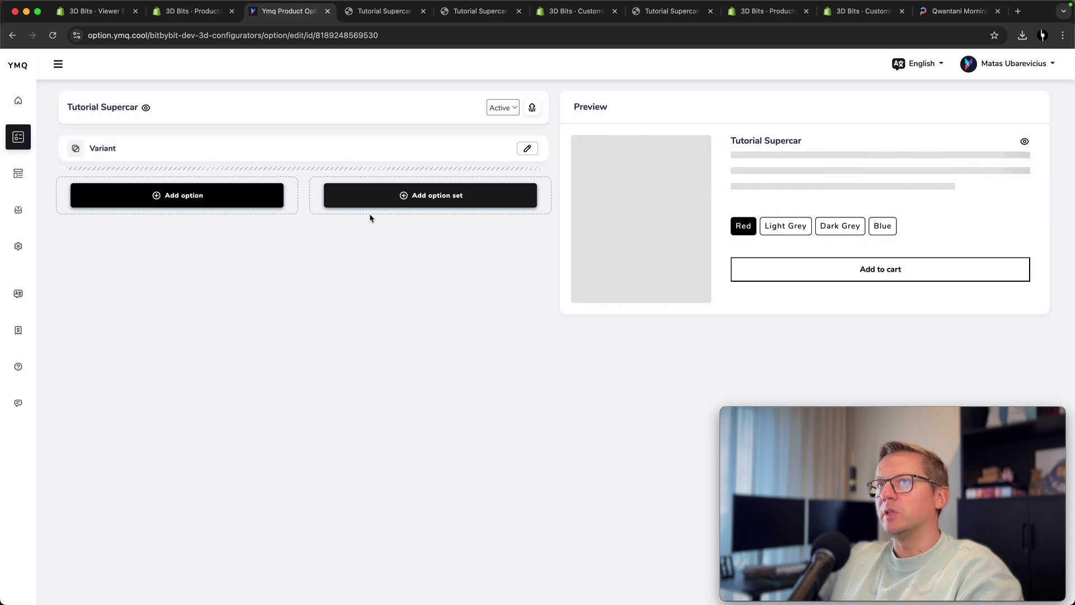
- Add an image swatch option named Variant to the Tutorial Supercar
left_click(182, 197)
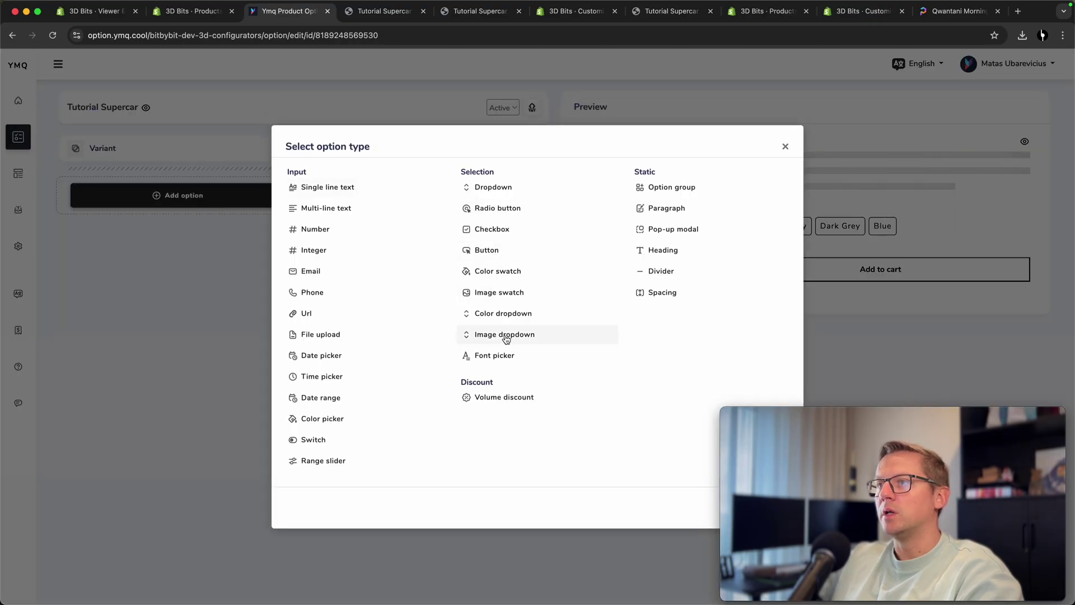
left_click(498, 294)
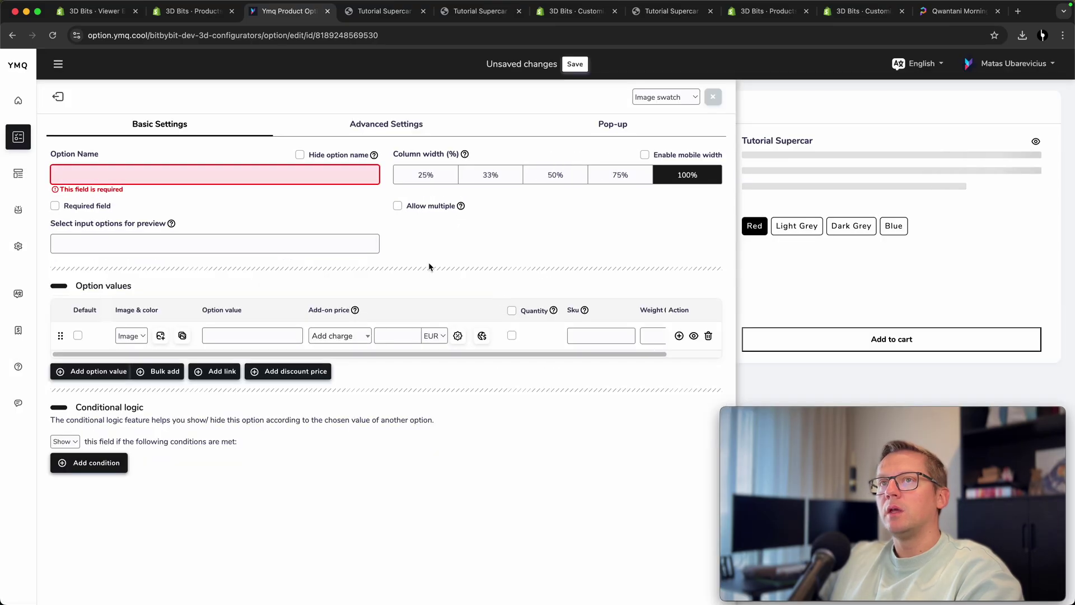
type("Variant")
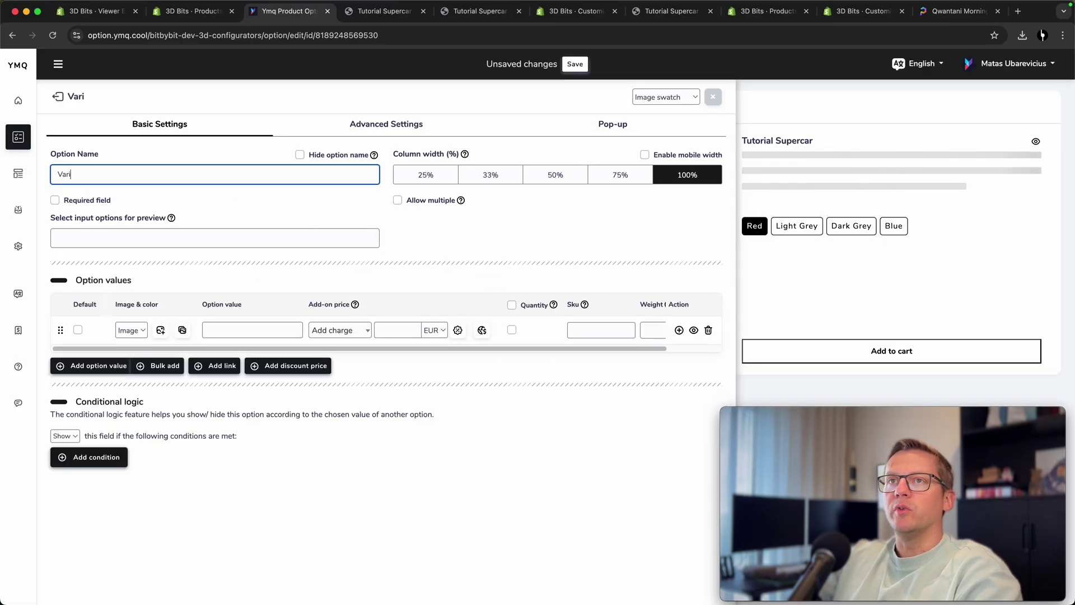
left_click(142, 242)
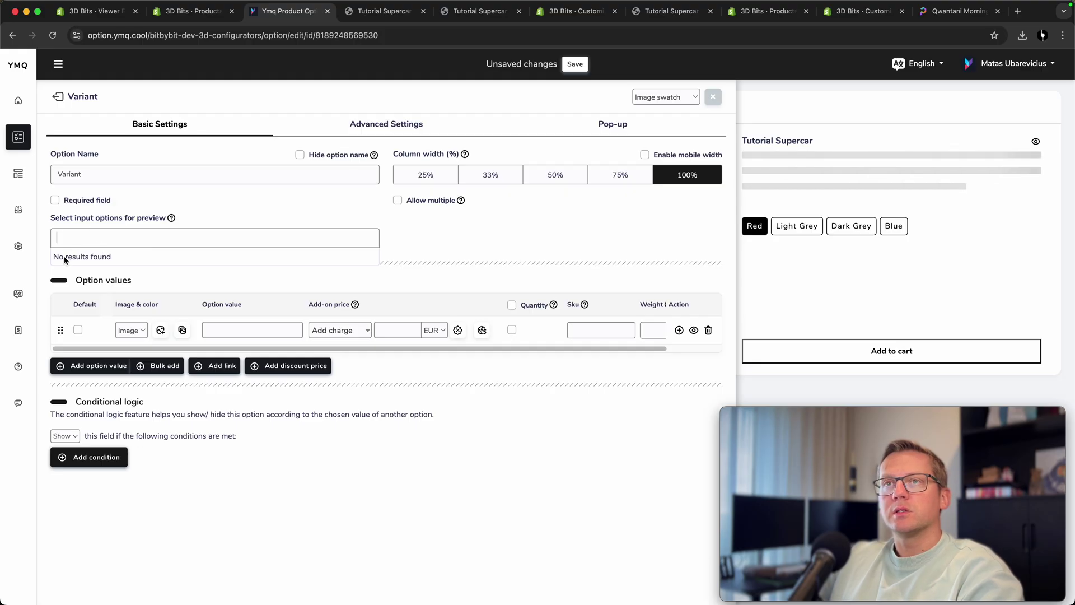
- Define the first option value as Red with the red car image and make it the default
left_click(230, 330)
type("Red")
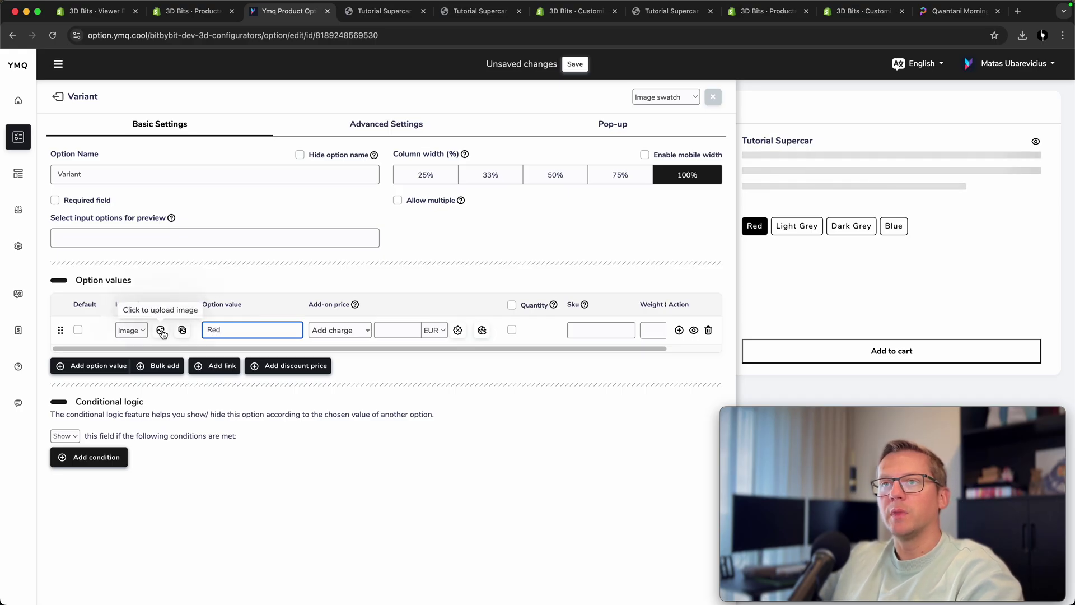
left_click(182, 331)
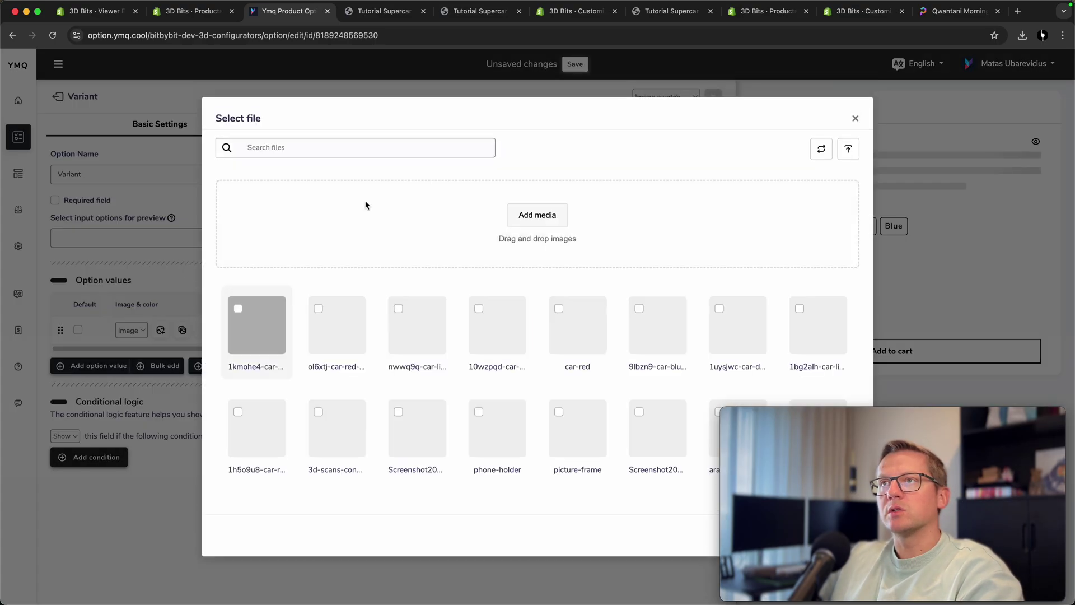
left_click(339, 325)
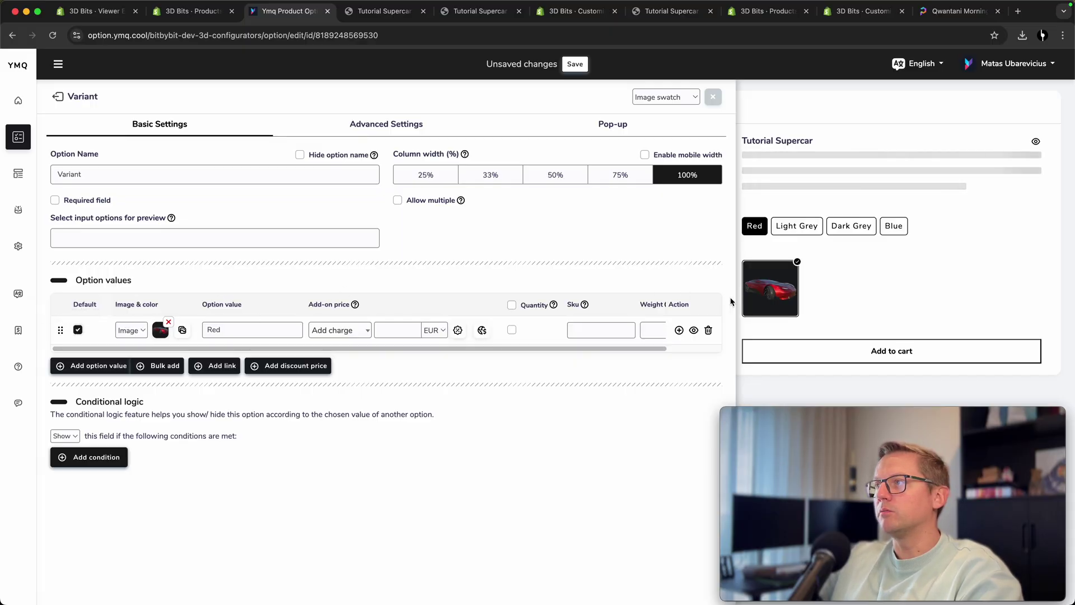
mouse_move(772, 297)
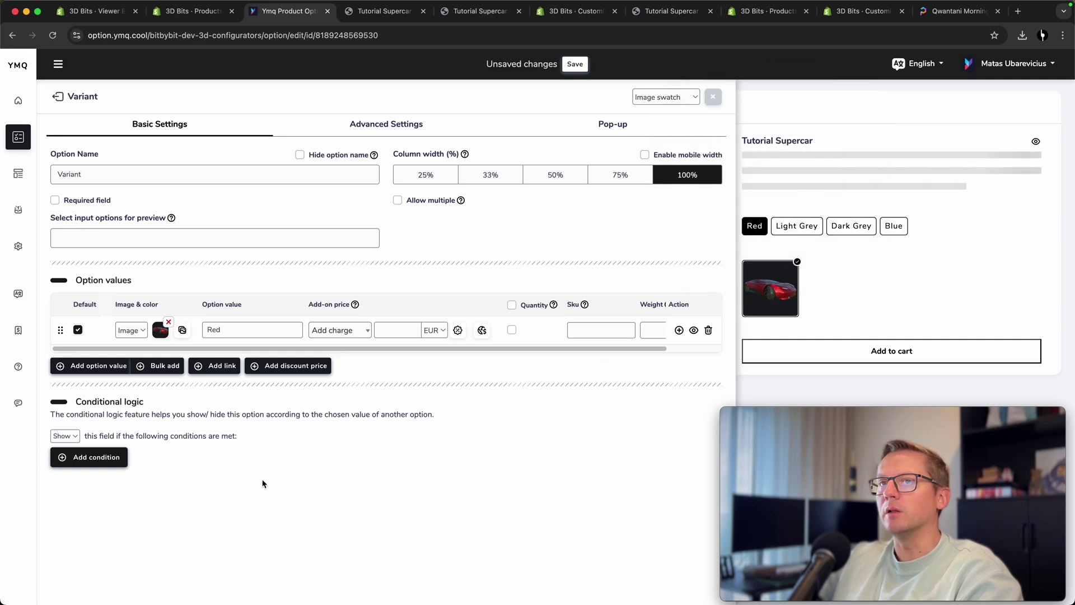
- Add a Blue option value and assign it the blue car image
left_click(679, 330)
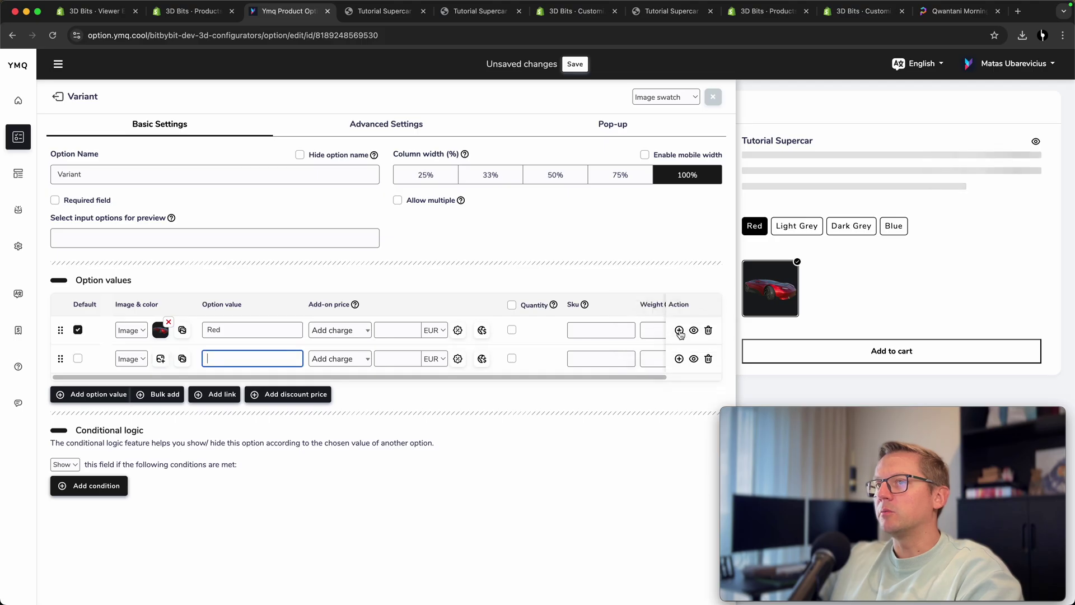
type("Blue")
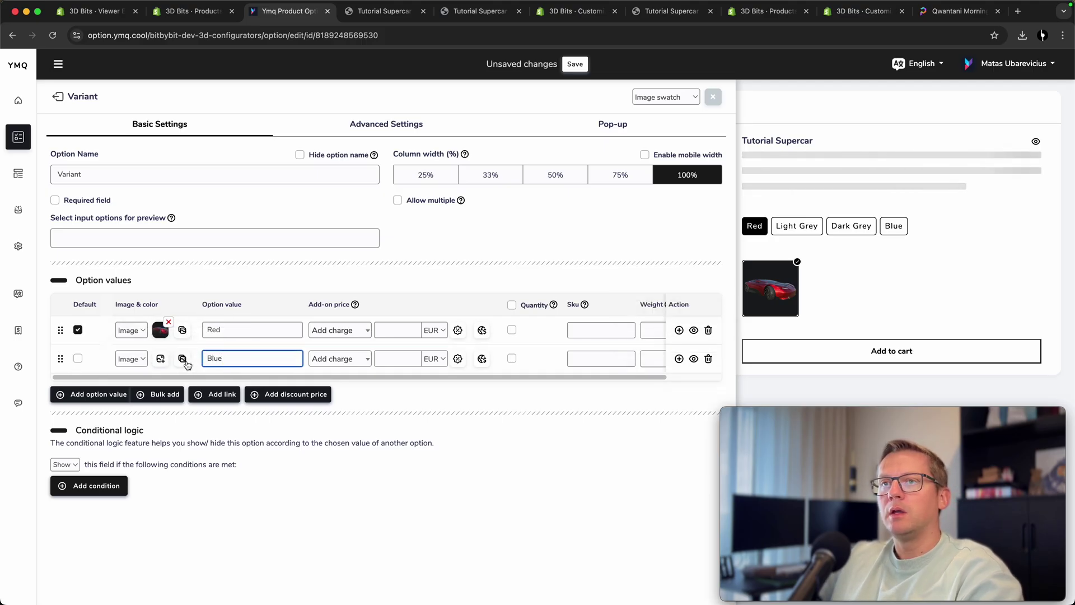
left_click(183, 359)
left_click(269, 329)
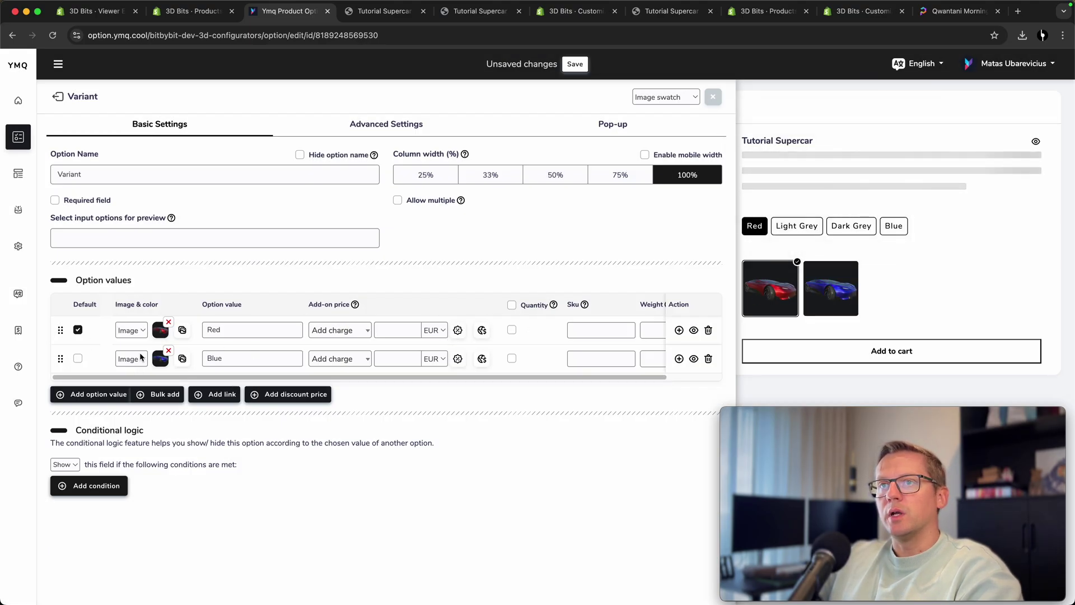
- Add a Light Grey option value to the Variant swatch and assign it the light grey car image
left_click(679, 330)
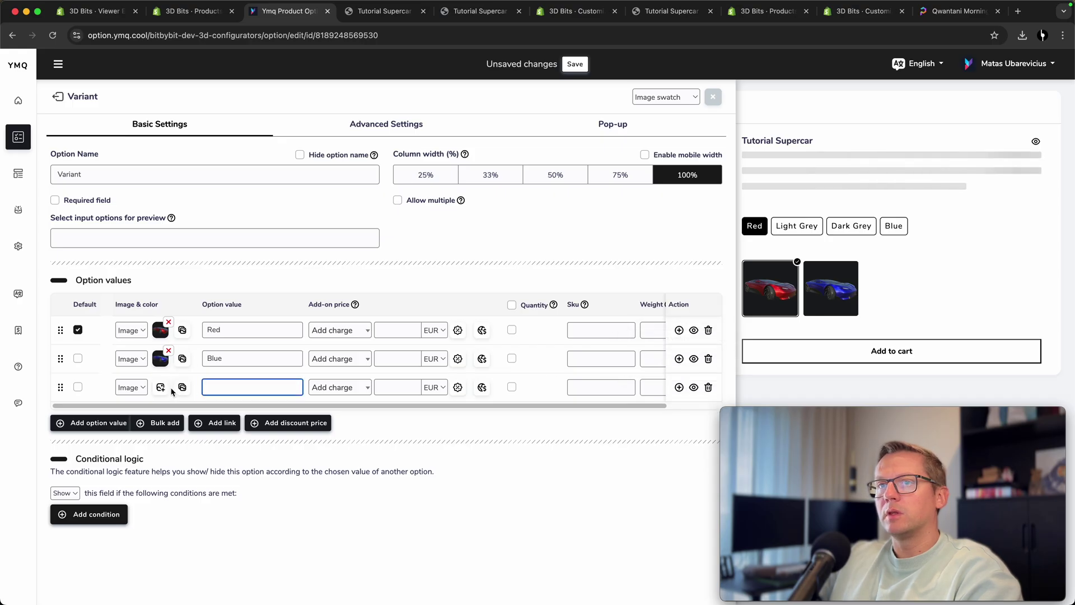
type("Light Grey")
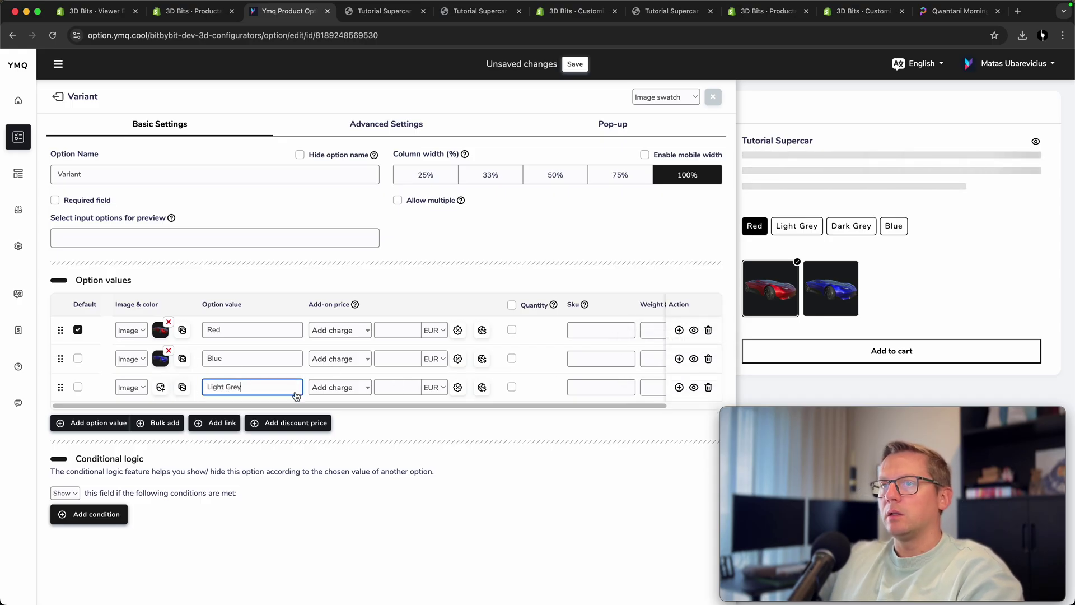
left_click(160, 387)
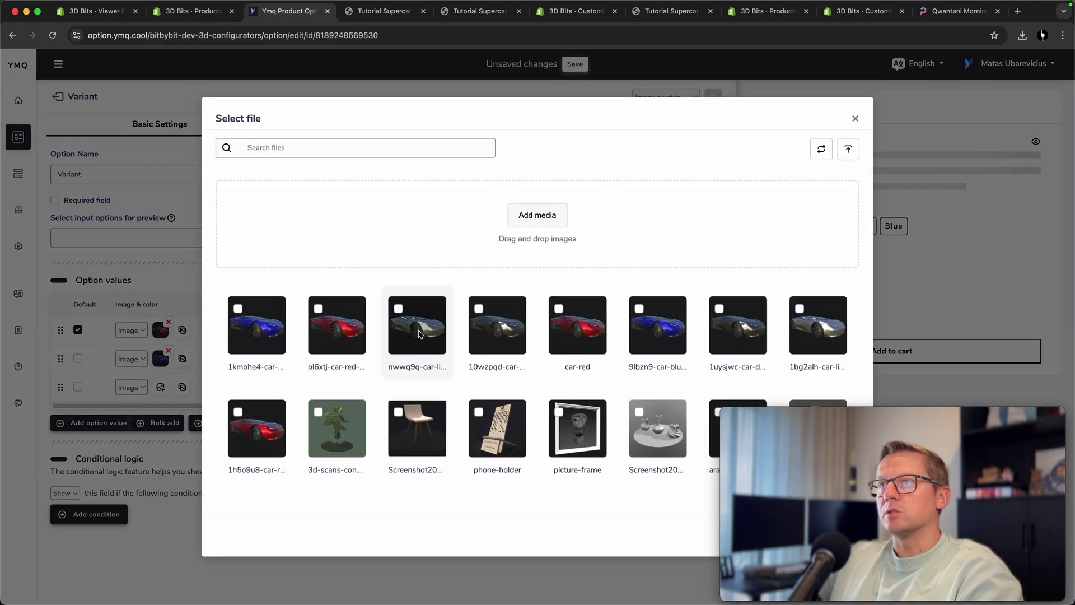
left_click(419, 335)
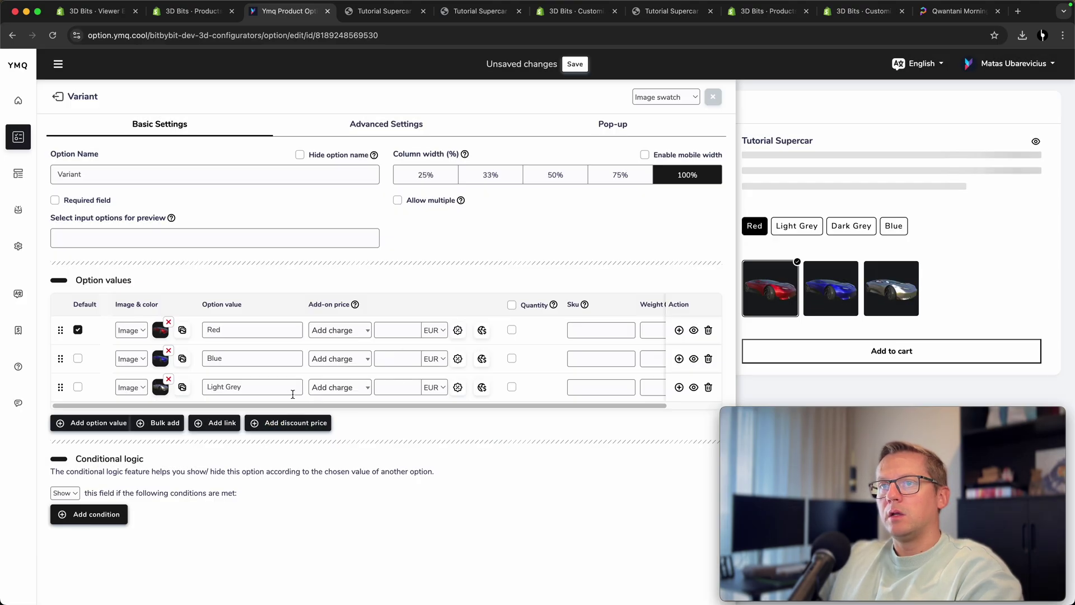
- Add a Dark Grey option value to the Variant swatch and assign it the dark grey car image
left_click(679, 387)
type("Dark Grey")
left_click(182, 415)
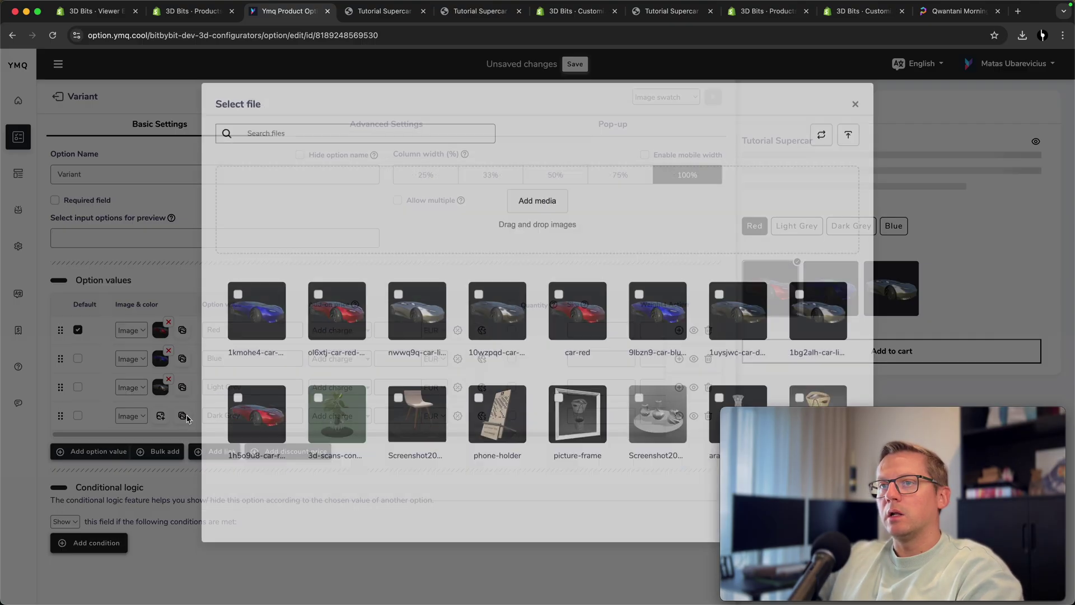
left_click(468, 330)
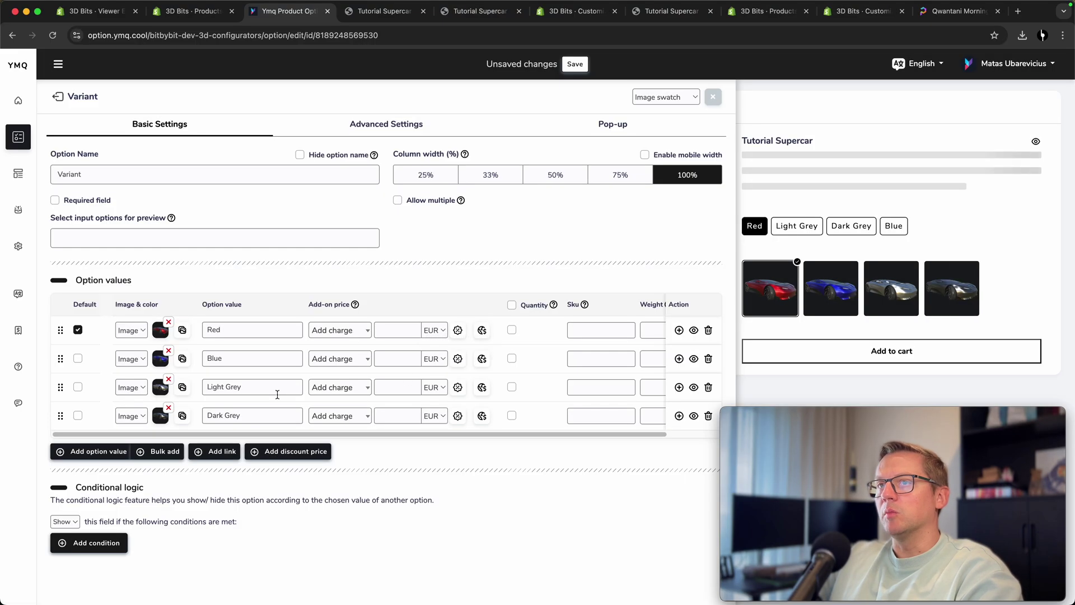
- Set the add-on charges to 10000 EUR for Red and 20000 EUR for Blue
left_click(387, 330)
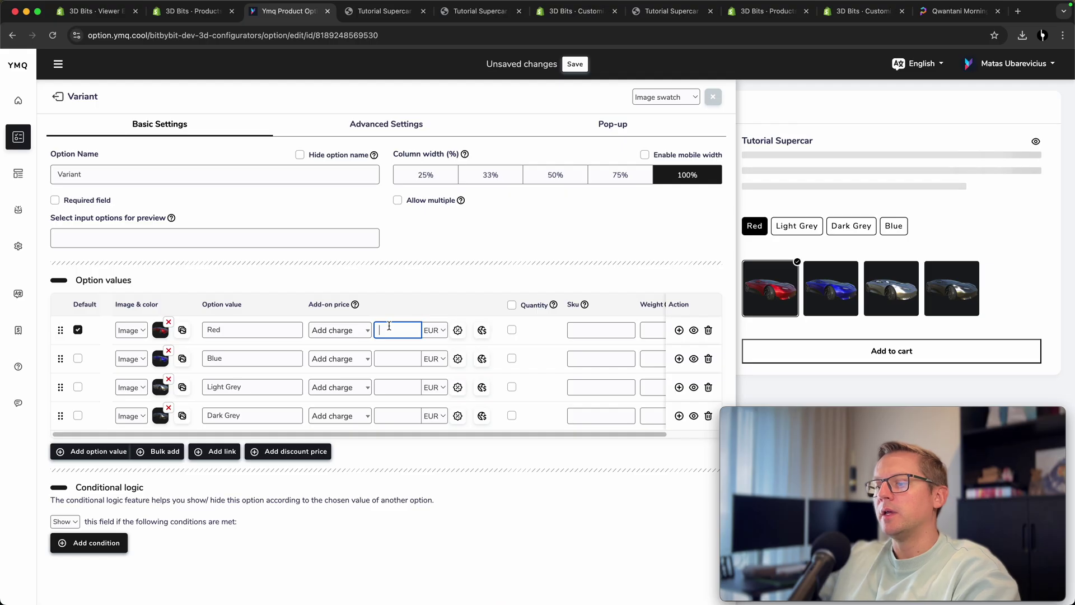
type("10000")
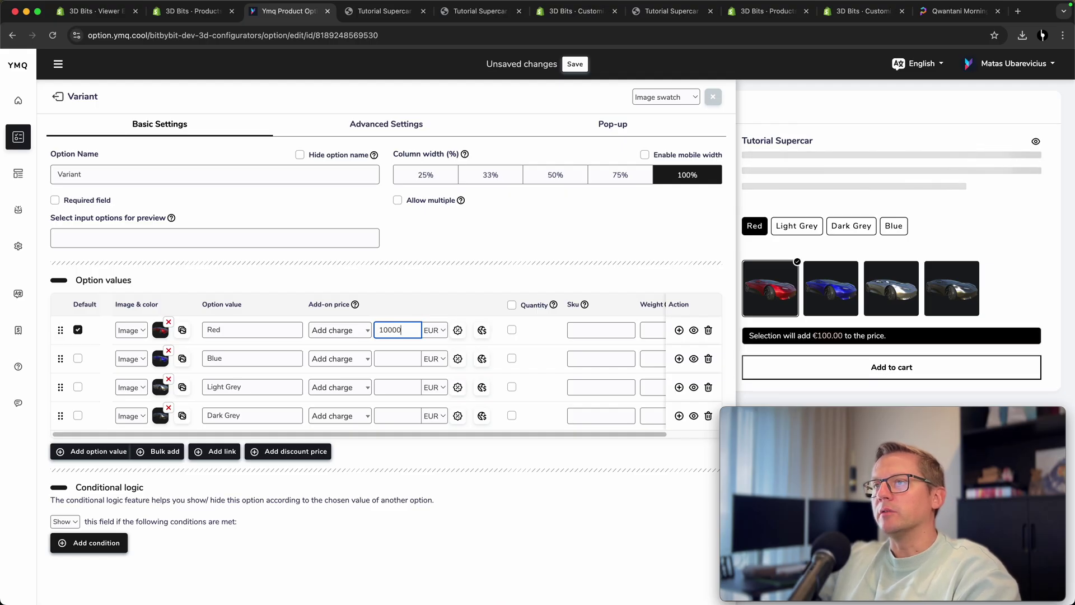
left_click(393, 357)
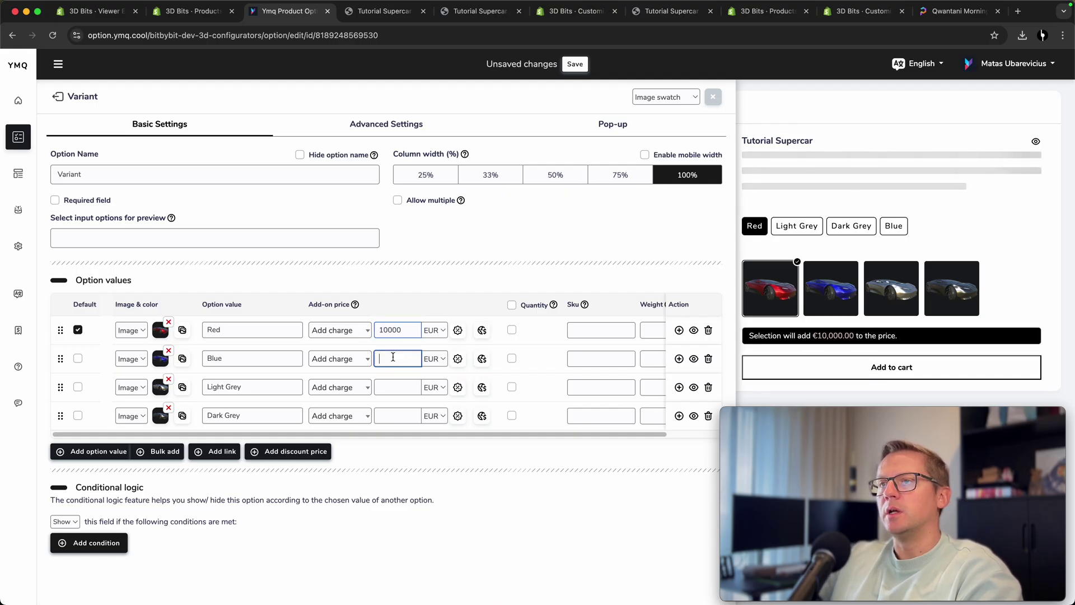
type("10000")
double_click(391, 357)
key("cmd+c")
type("20000")
- Set the add-on charges to 30000 EUR for Light Grey and 40000 EUR for Dark Grey, and save the option
left_click(376, 387)
key("cmd+v")
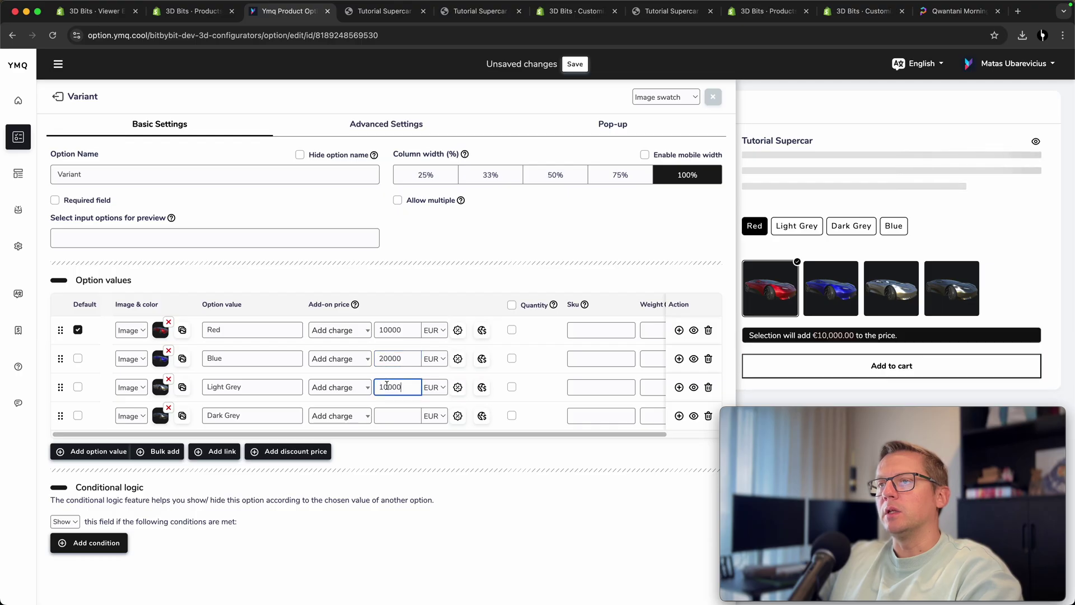
type("3")
left_click(384, 415)
key("cmd+v")
left_click_drag(379, 415, 385, 415)
type("4")
left_click(590, 234)
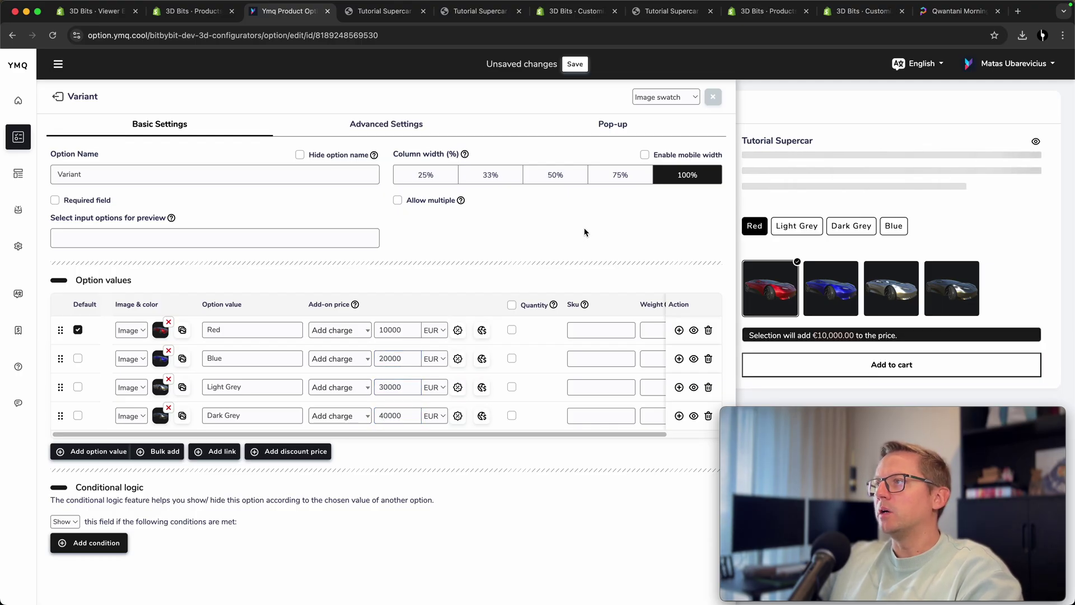
left_click(581, 68)
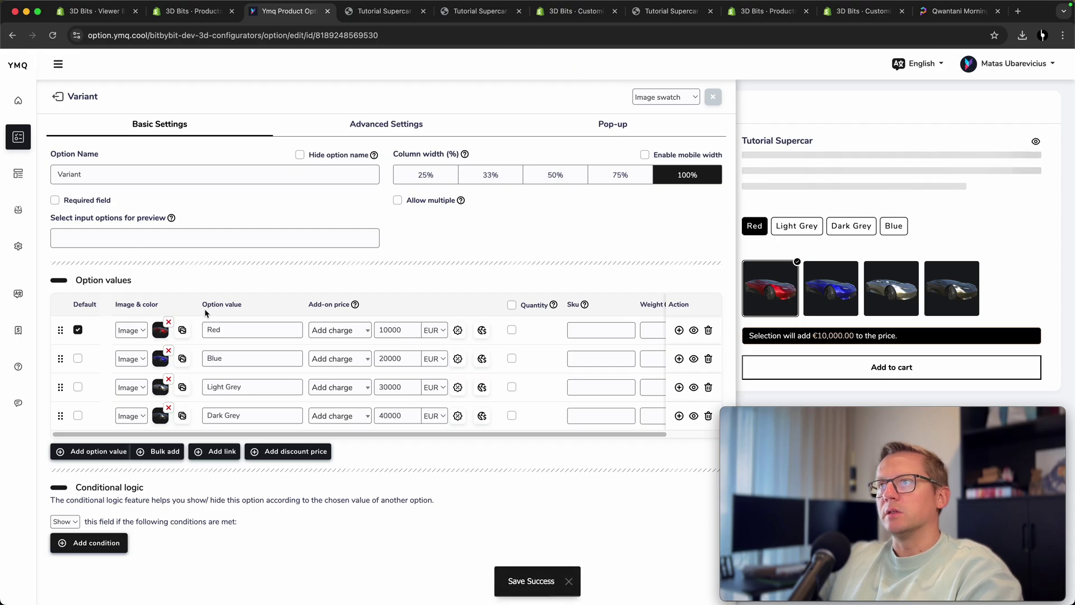
- Delete the native Variant option with all its values from the Tutorial Supercar product in Shopify and save the product
left_click(194, 10)
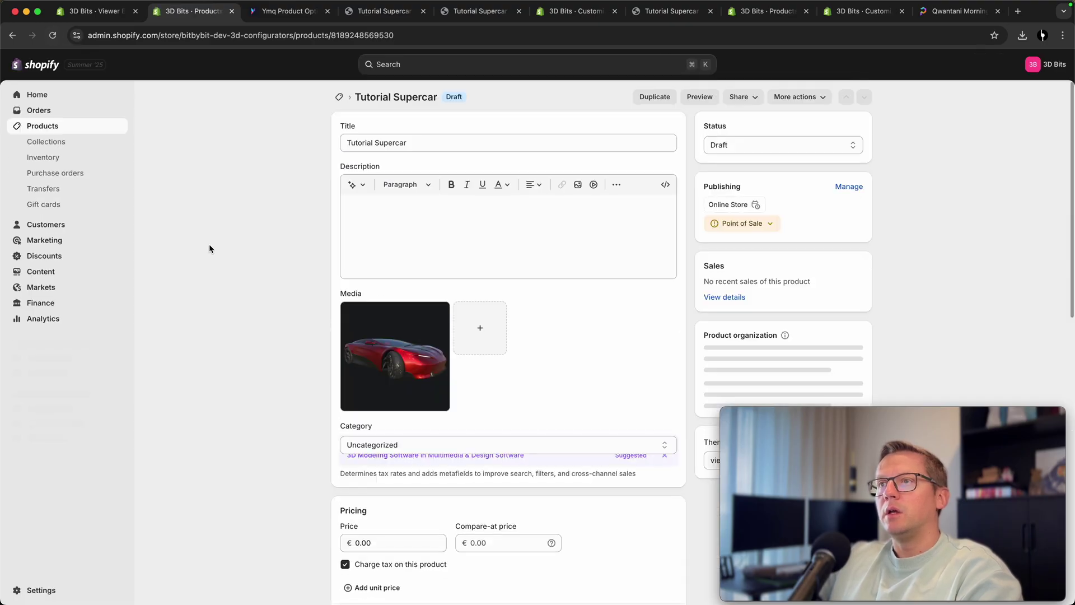
scroll(227, 269, "up", 5)
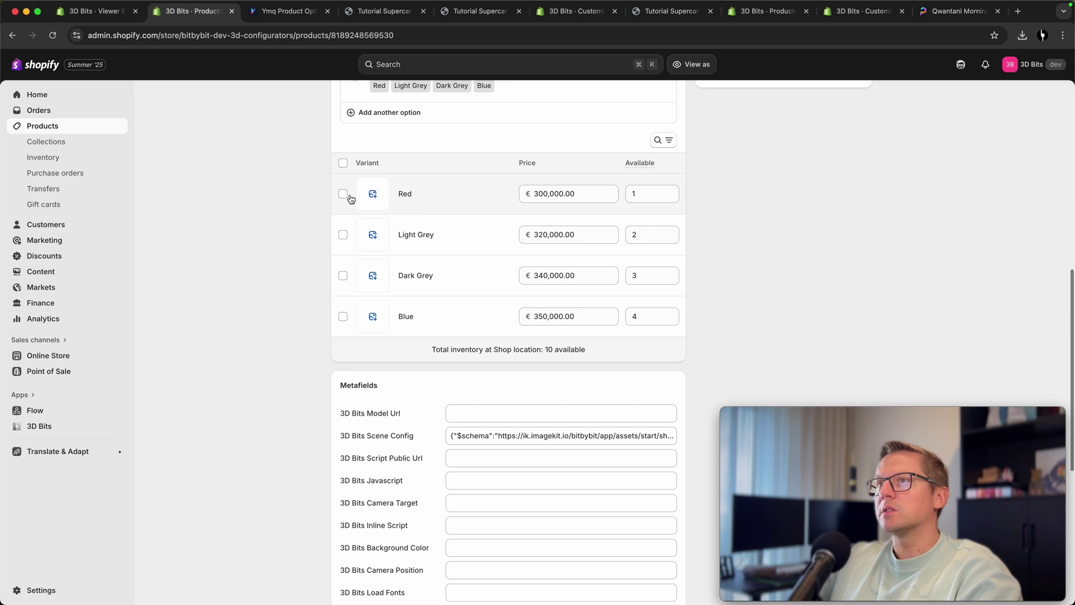
scroll(345, 213, "up", 3)
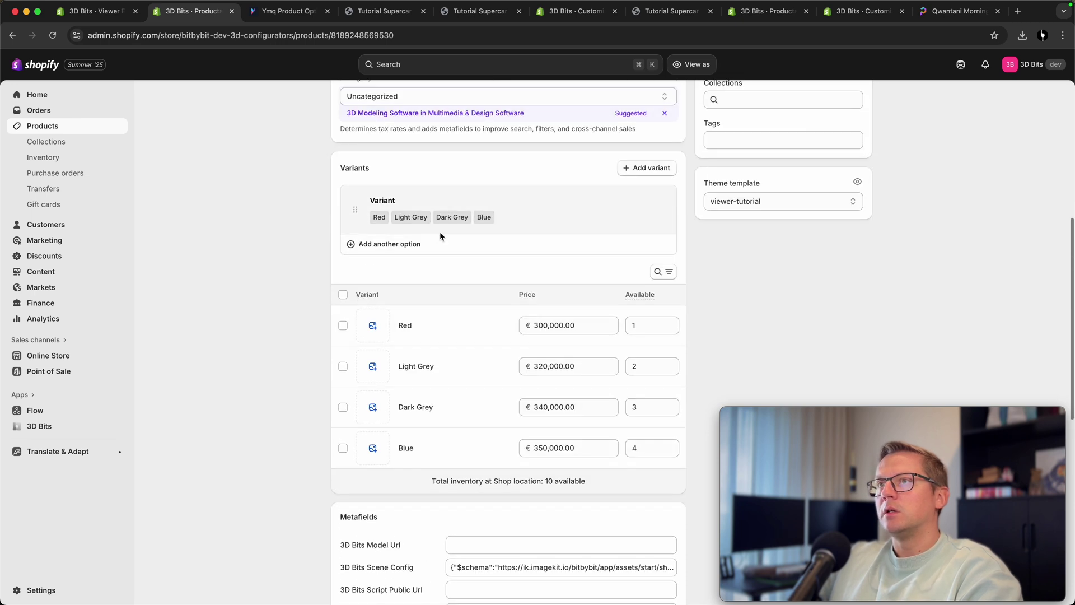
left_click(516, 222)
left_click(659, 257)
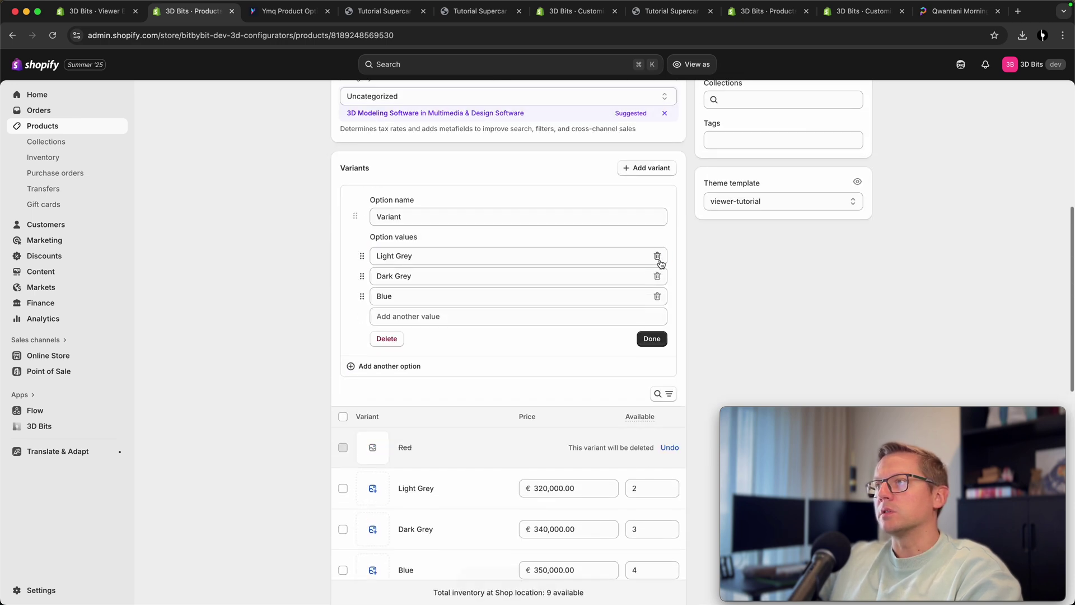
left_click(658, 259)
left_click(658, 257)
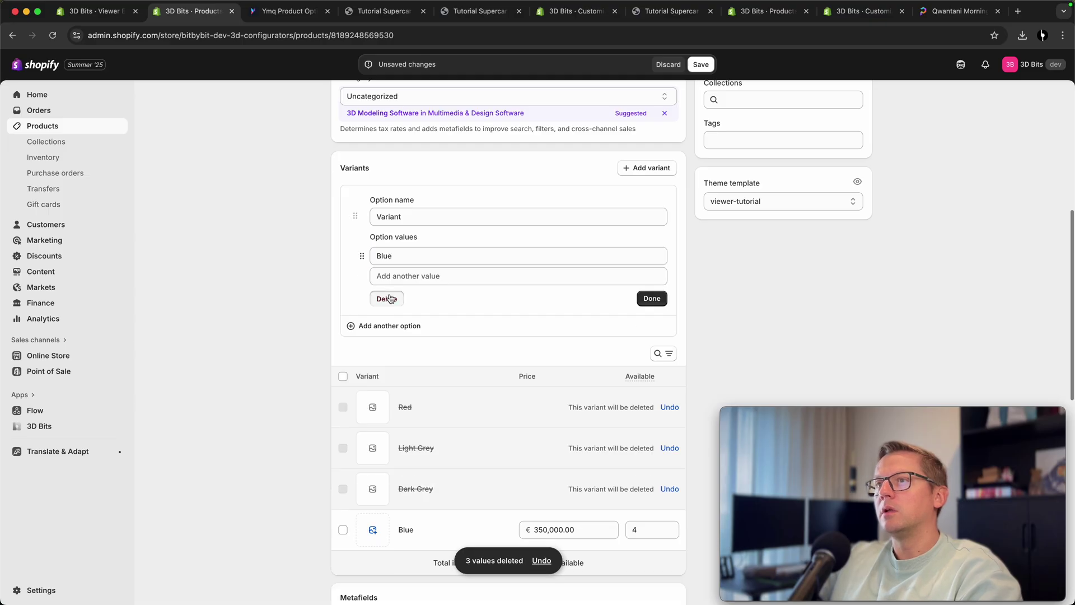
left_click(386, 298)
left_click(701, 65)
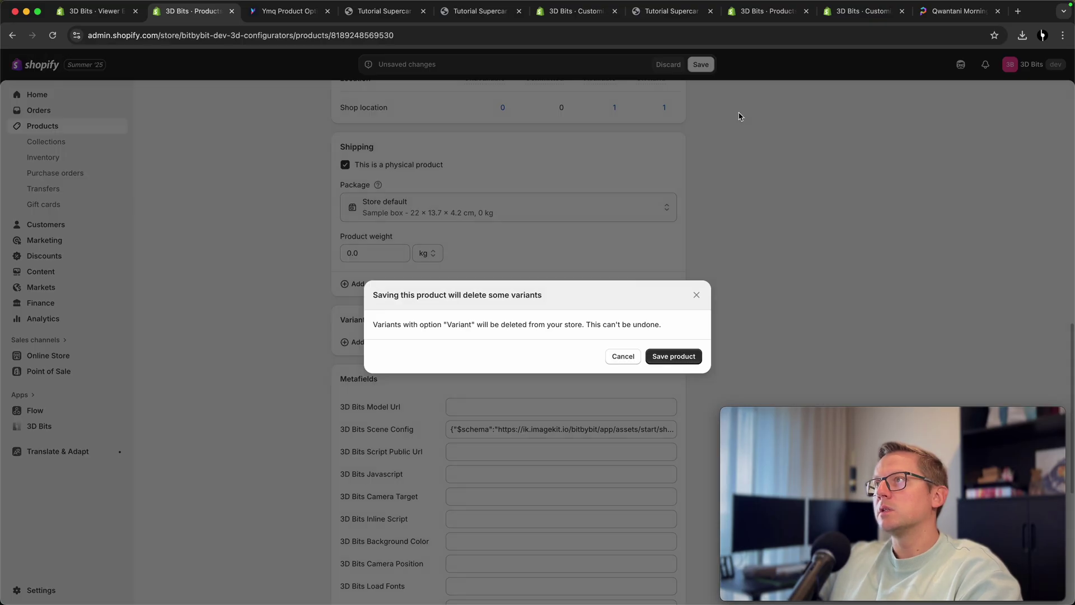
left_click(688, 355)
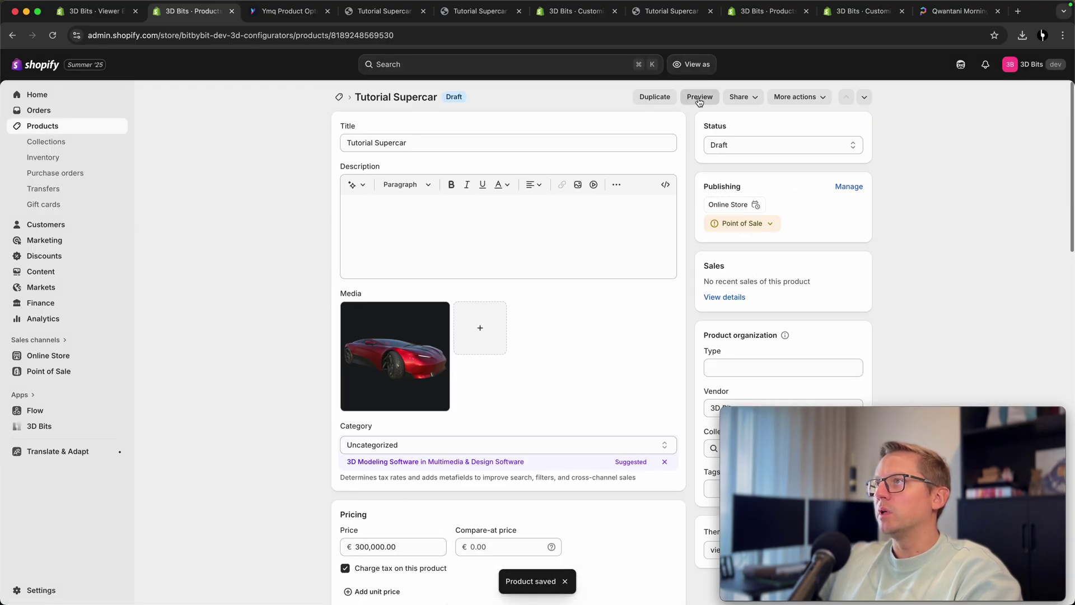
- Preview the Tutorial Supercar product page and test each Variant image swatch against the 3D car, ending on Red
left_click(699, 97)
scroll(955, 202, "down", 1)
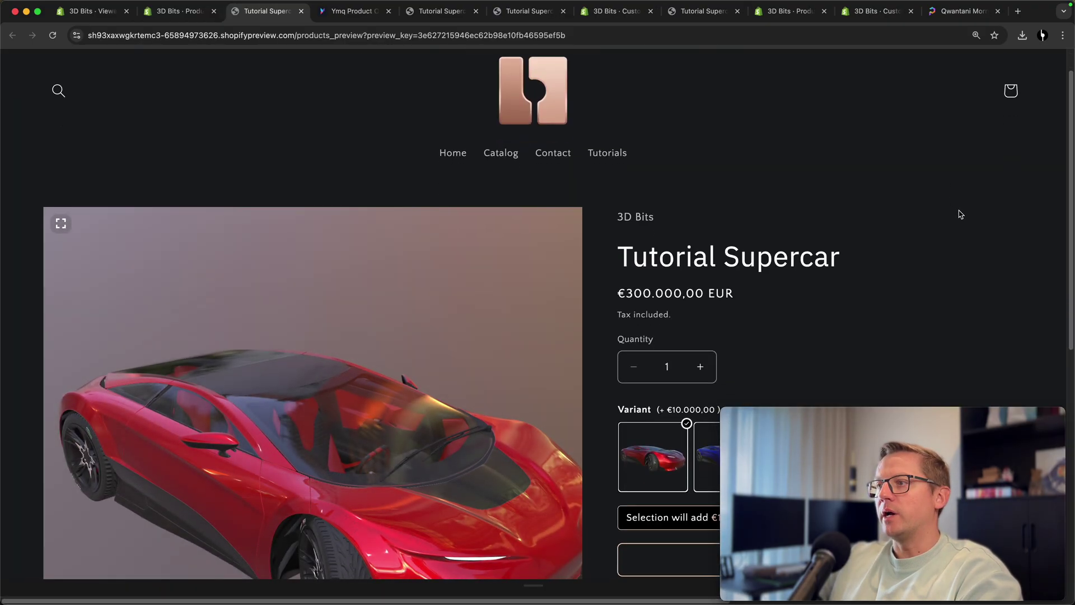
scroll(961, 215, "down", 3)
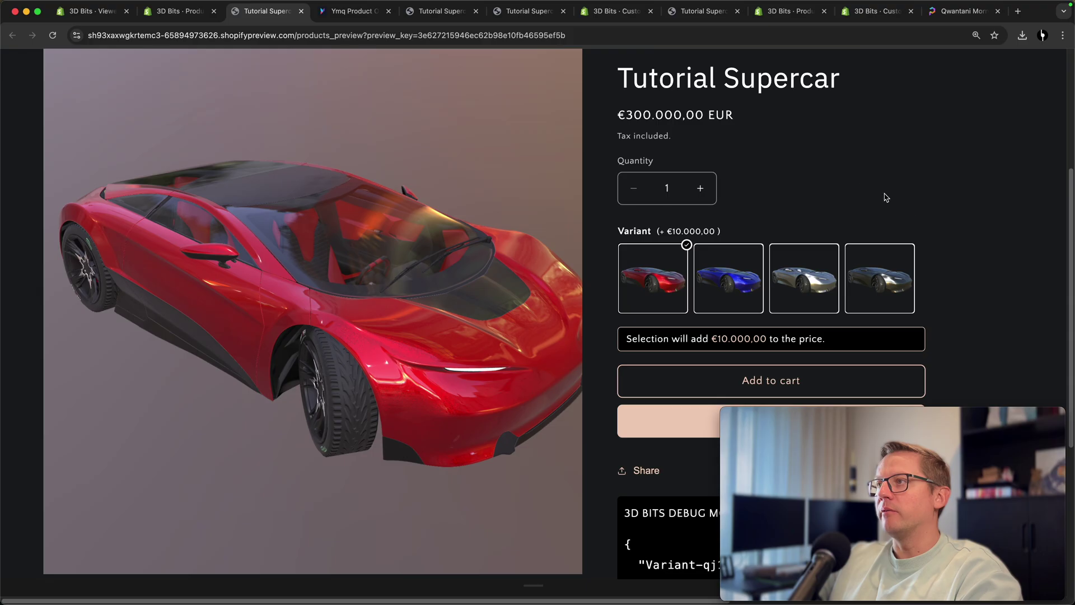
left_click(728, 284)
left_click(825, 288)
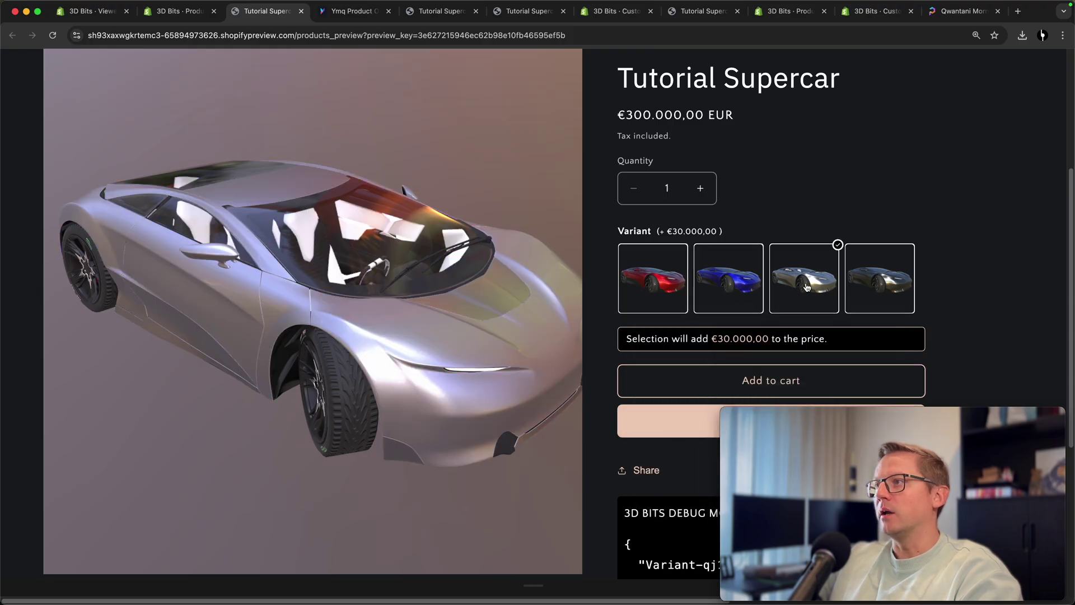
left_click(865, 287)
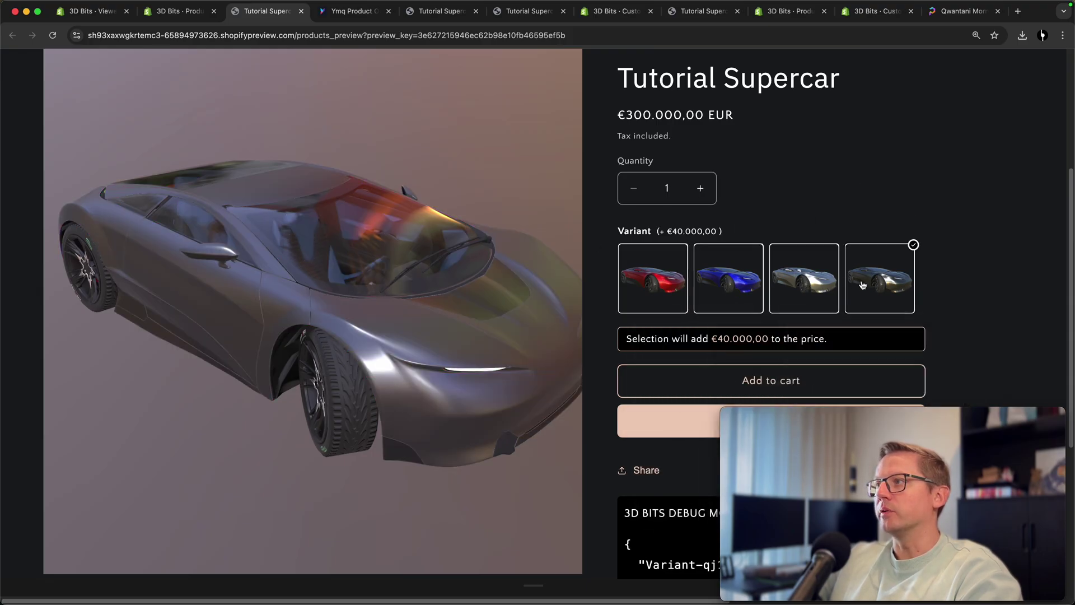
left_click(799, 282)
left_click(728, 280)
left_click(653, 280)
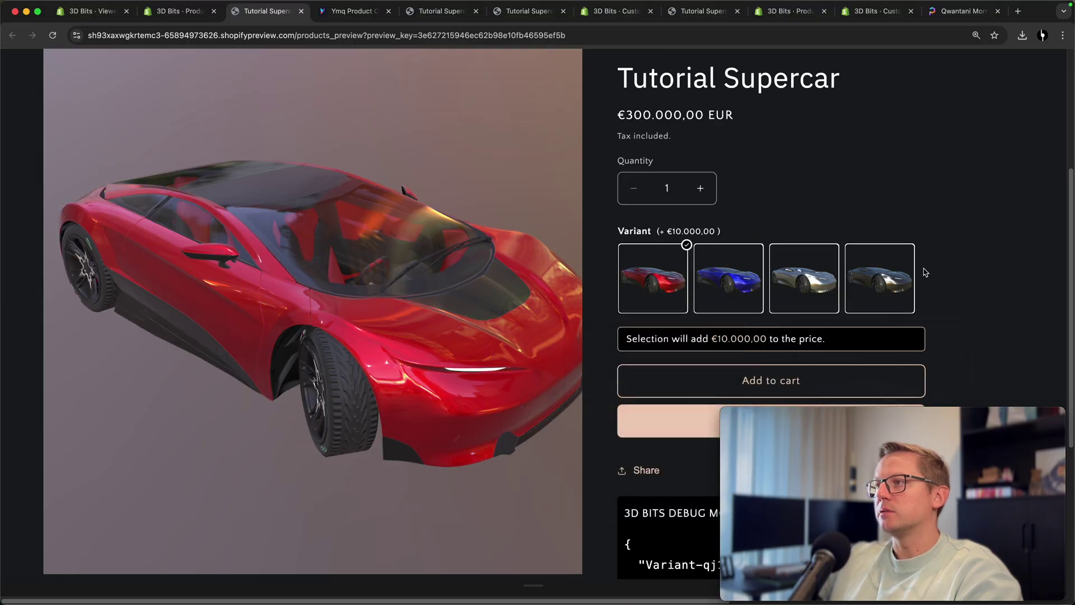
- Examine the Variant entry and its suffix in the 3D Bits debug output below the product options
scroll(993, 283, "down", 2)
scroll(993, 283, "down", 5)
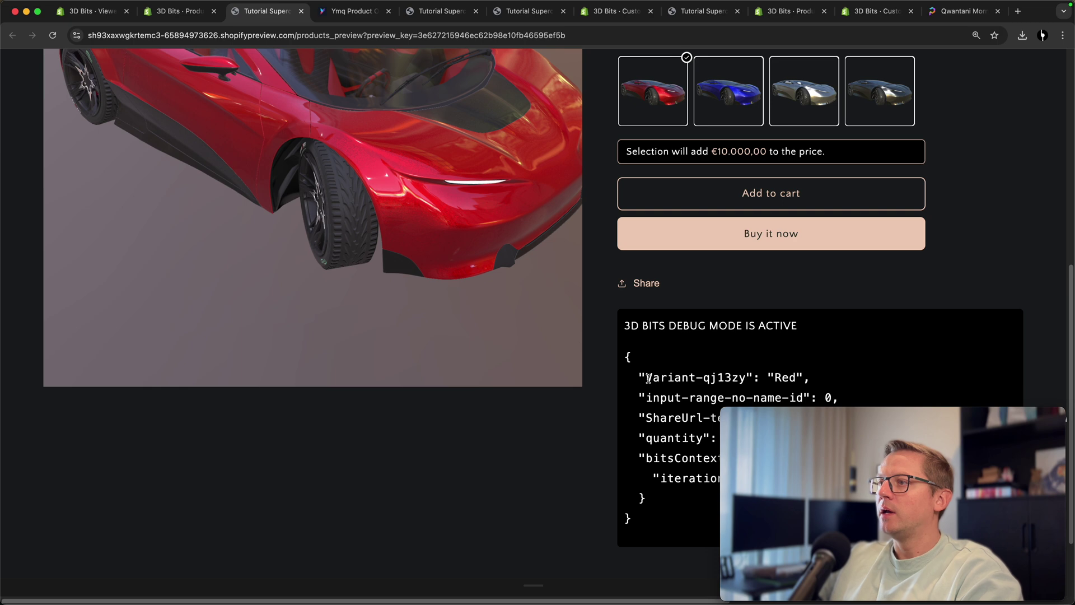
left_click(697, 379)
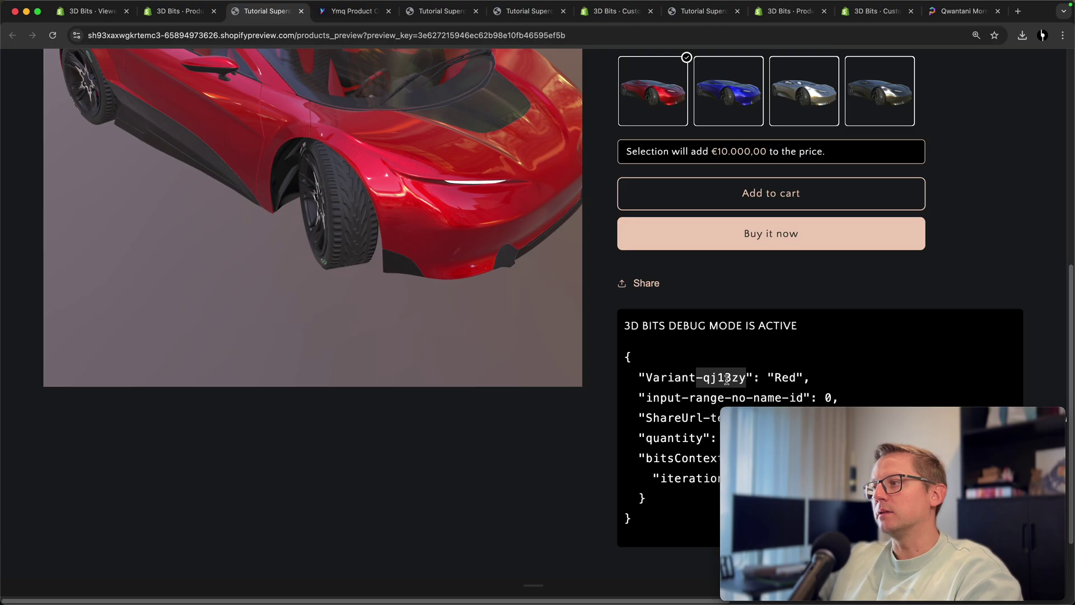
left_click_drag(647, 378, 692, 377)
double_click(659, 382)
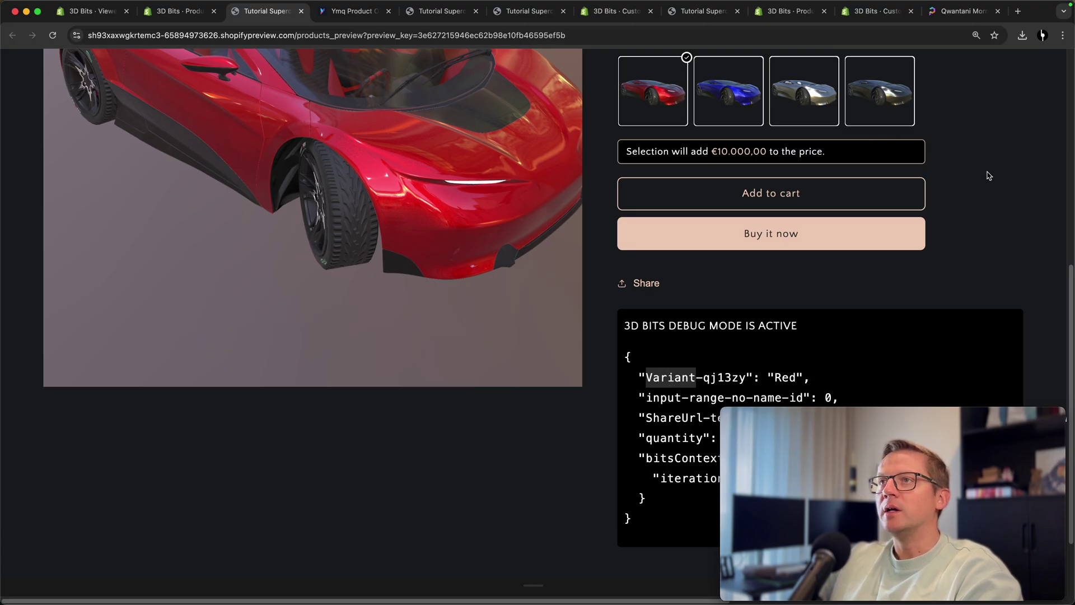
left_click(990, 197)
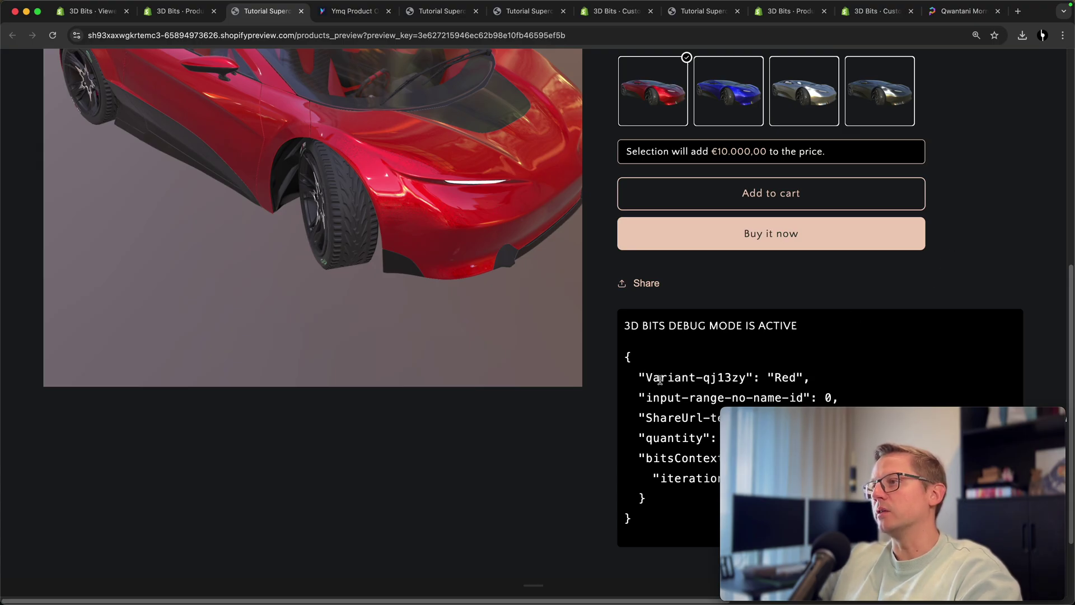
- Cycle the swatches from Dark Grey back to Red and inspect the 3D car from another angle
scroll(1001, 252, "up", 5)
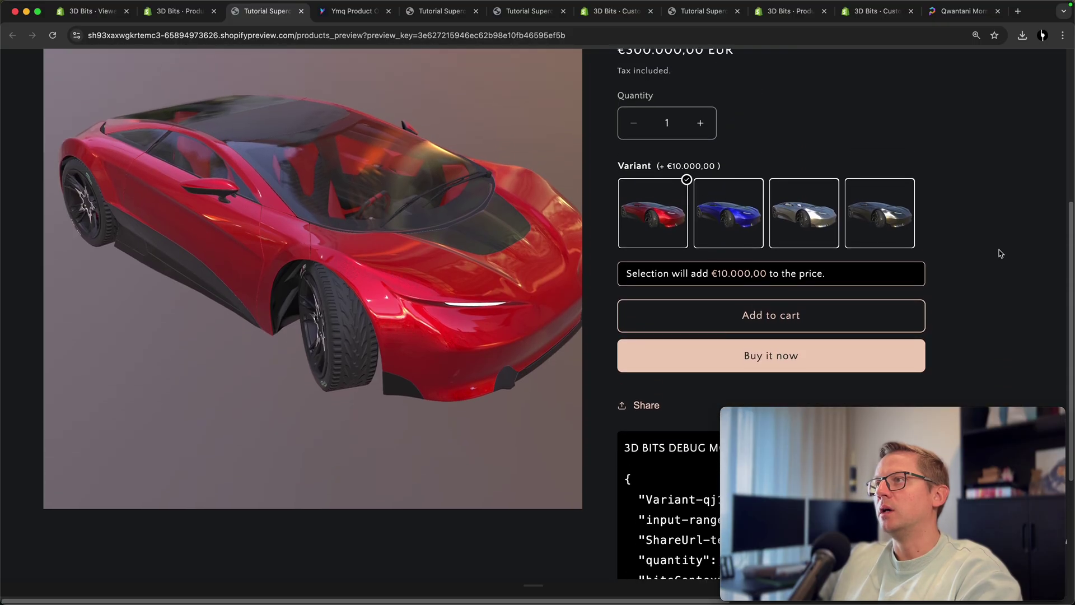
scroll(1003, 230, "up", 1)
left_click(885, 247)
left_click(806, 247)
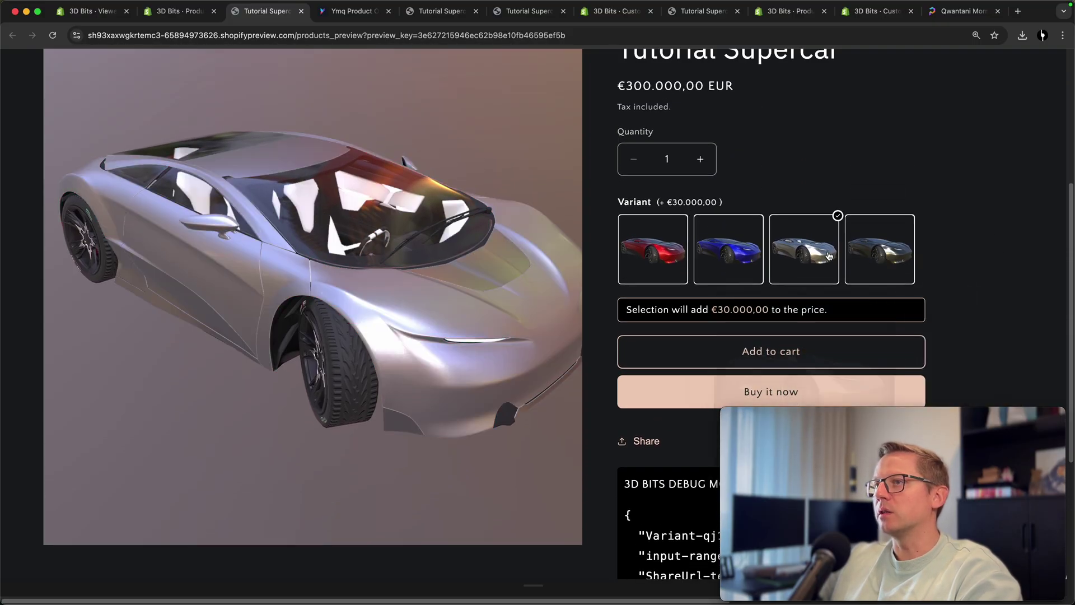
left_click(750, 260)
left_click(650, 257)
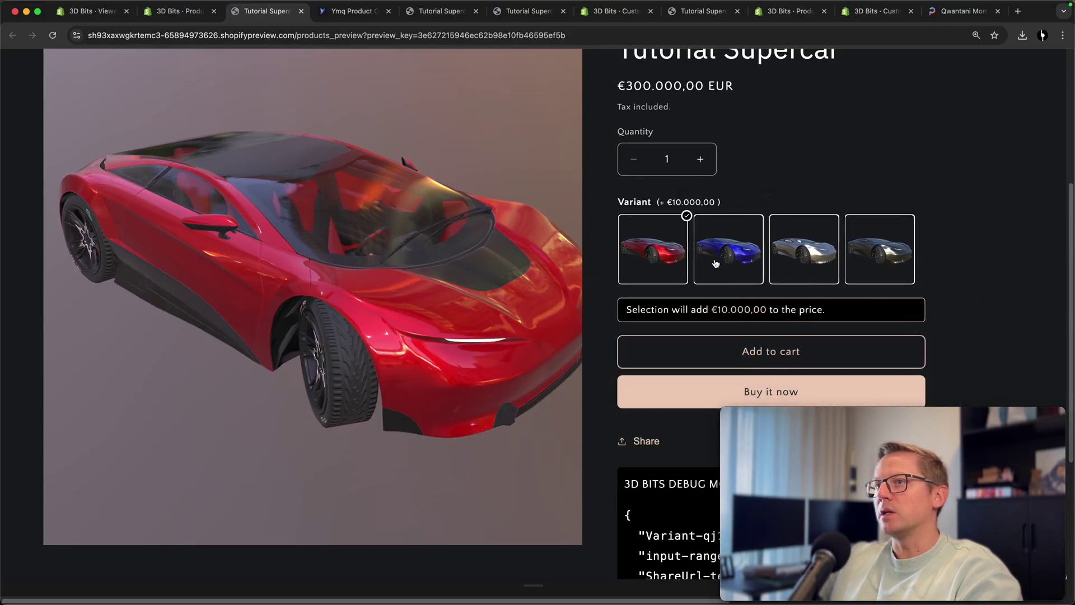
scroll(298, 309, "up", 2)
left_click_drag(297, 308, 443, 272)
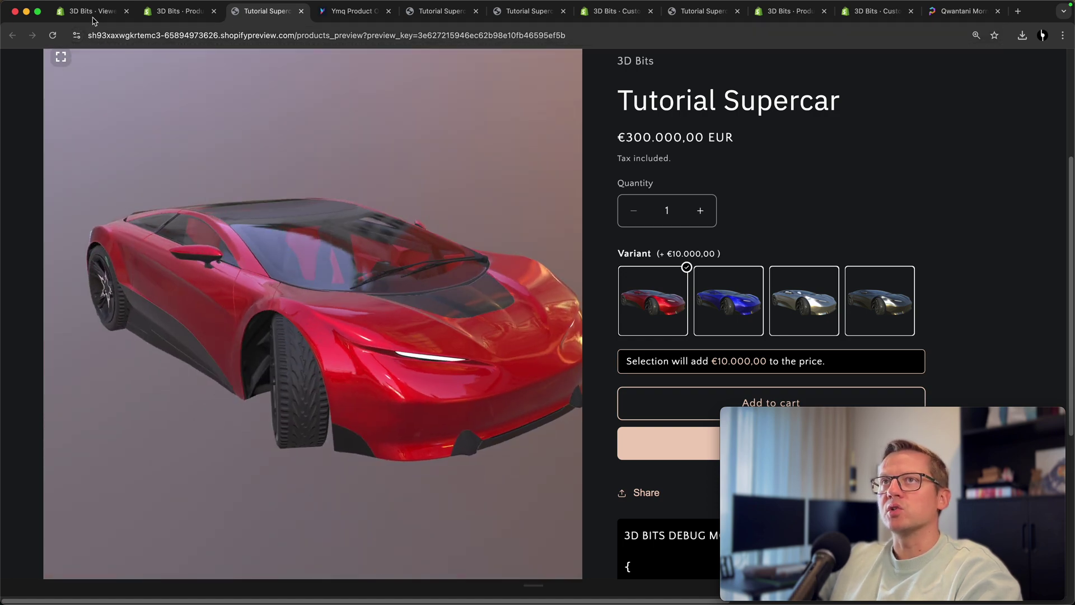
- Switch to the Viewer Editor, set the scene's global animated rotation to Y 10 degrees per second and update the 3D preview
left_click(92, 12)
scroll(168, 168, "up", 5)
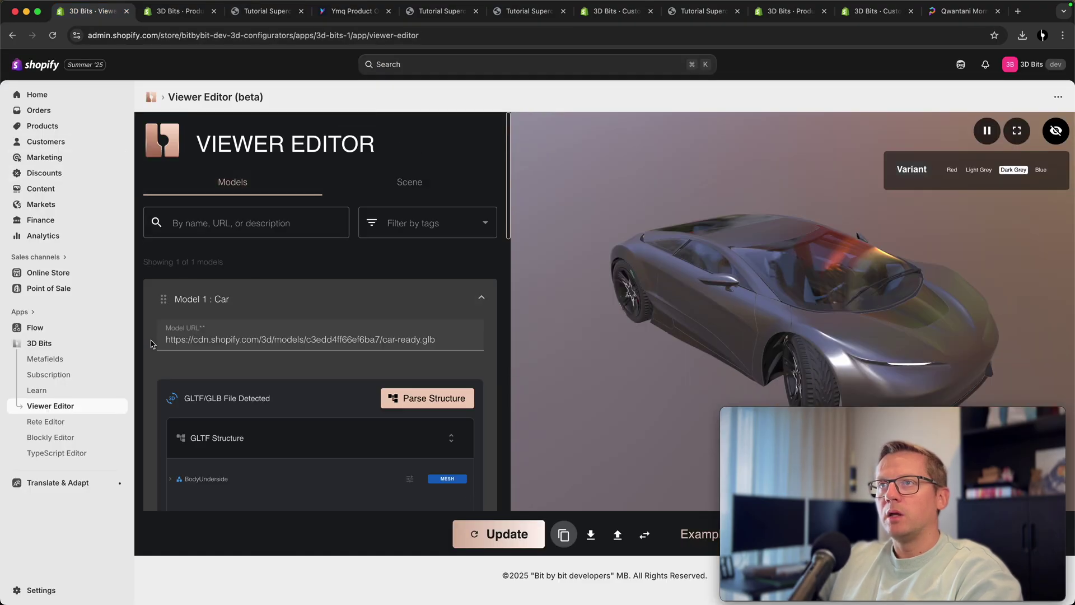
left_click(411, 185)
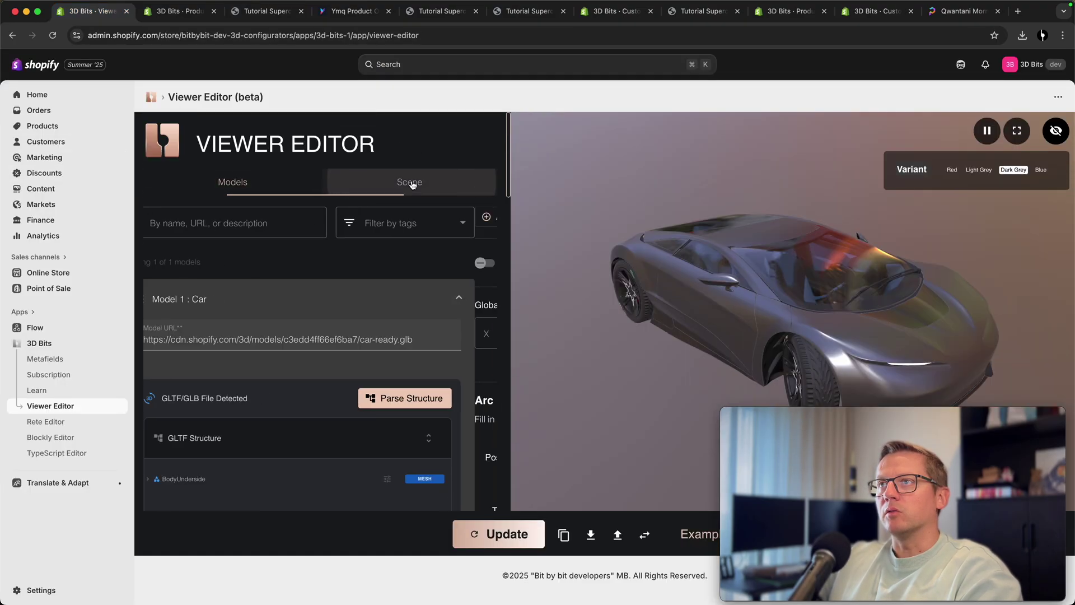
left_click(317, 327)
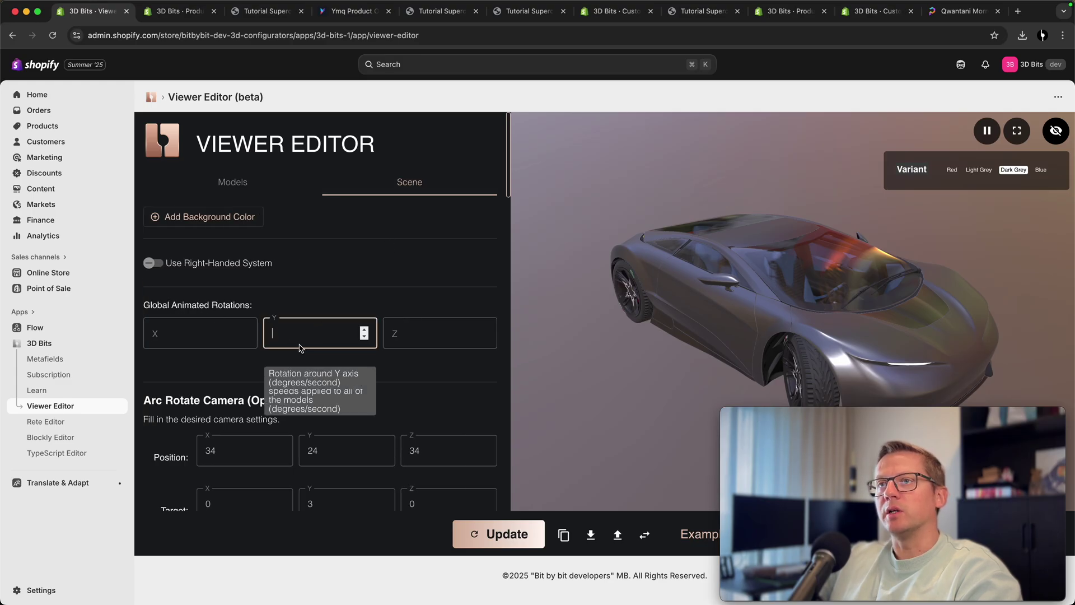
type("10")
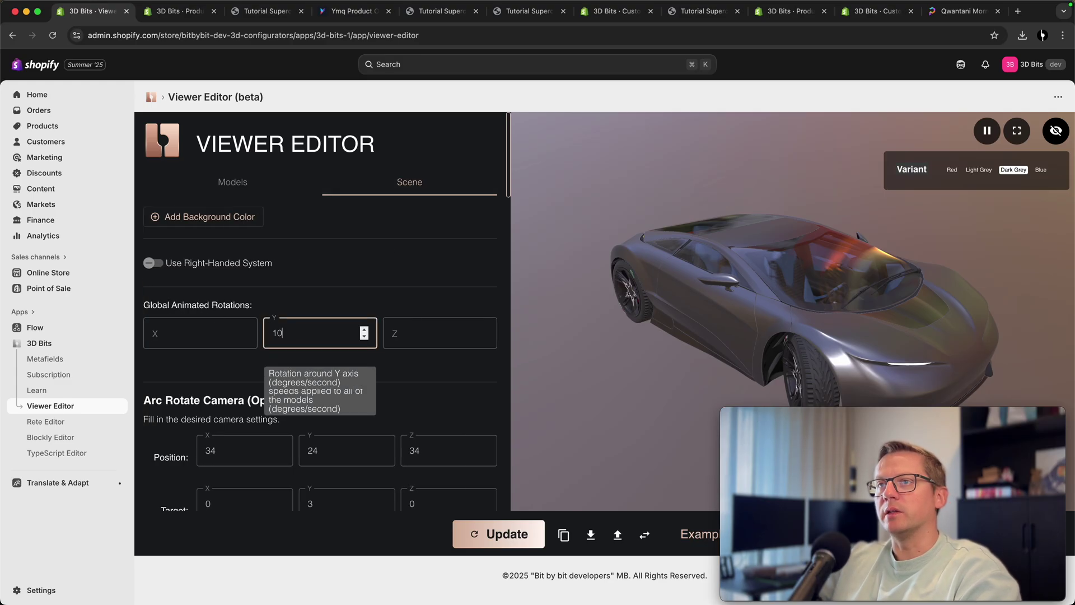
left_click(321, 300)
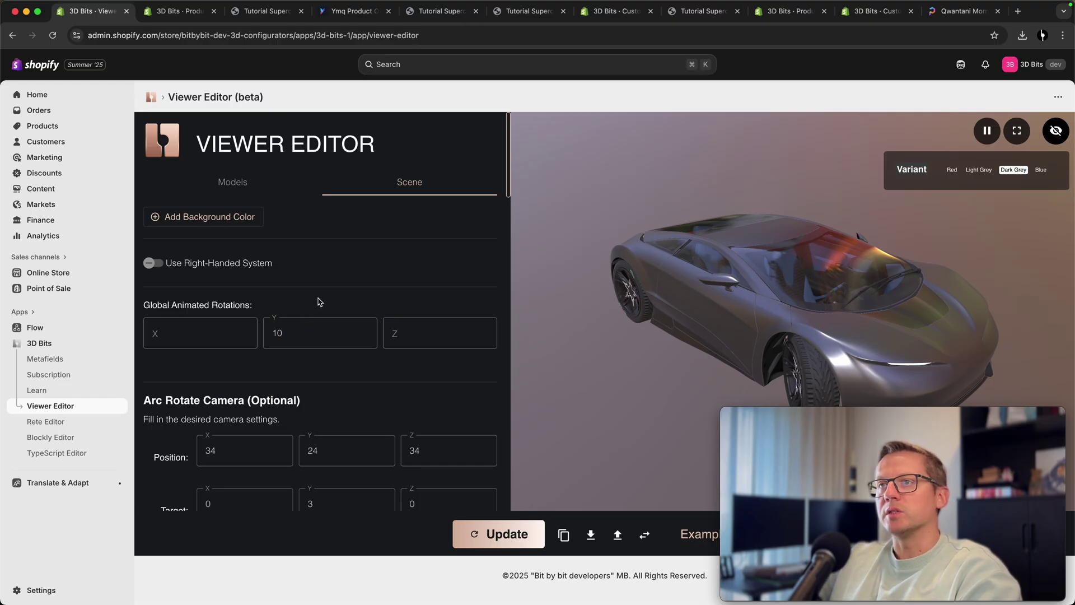
left_click(501, 534)
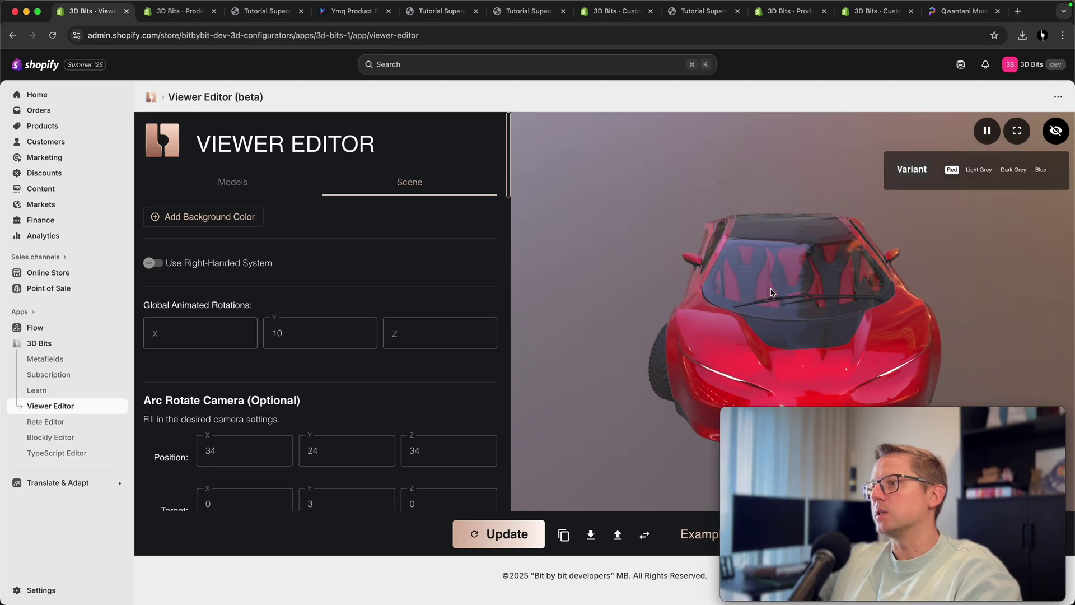
- Copy the configuration with variants only, replace the Tutorial Supercar's 3D Bits Scene Config metafield with it and save the product
left_click(591, 535)
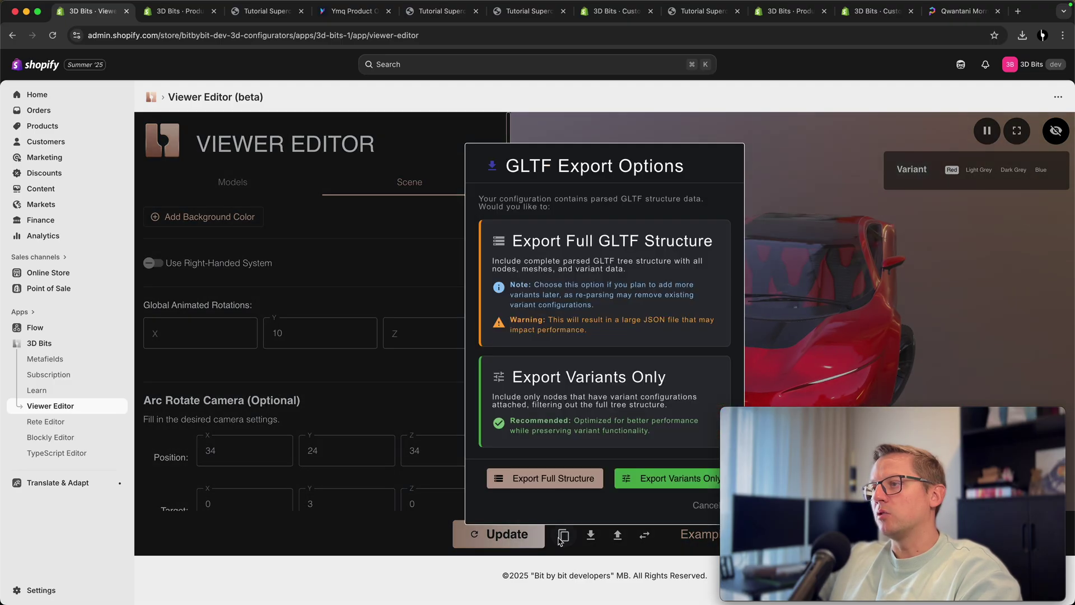
left_click(653, 481)
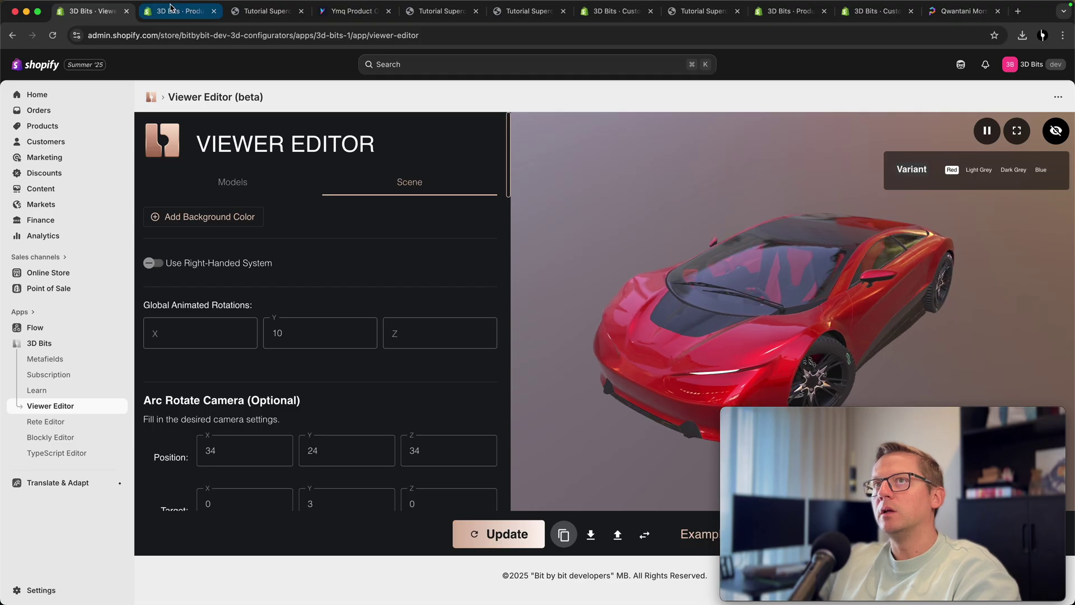
key("ctrl+Tab")
scroll(284, 387, "down", 15)
left_click(509, 439)
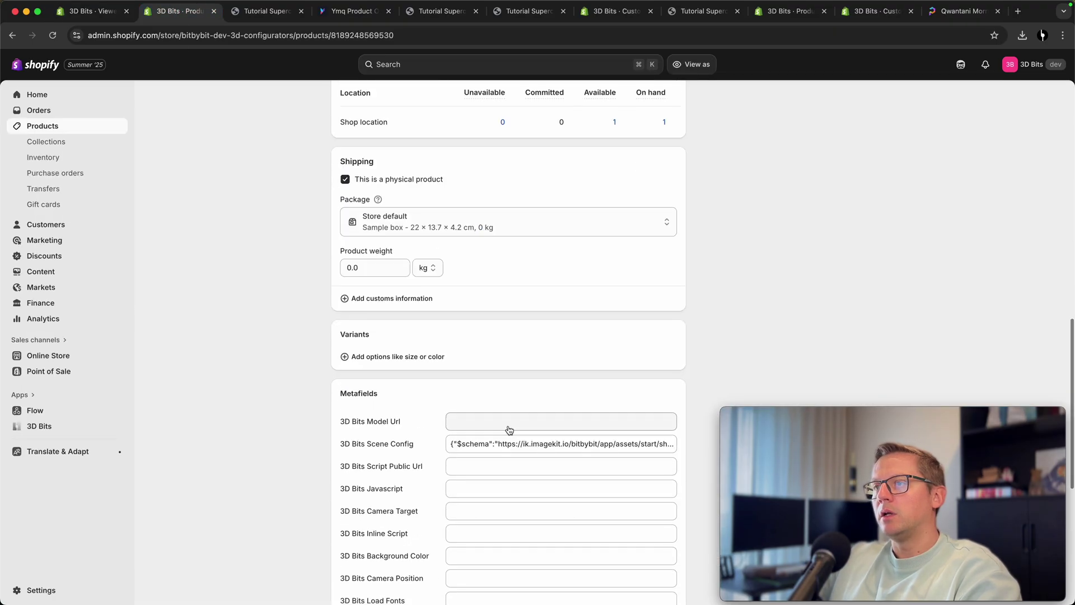
key("super+a")
key("super+v")
key("super+s")
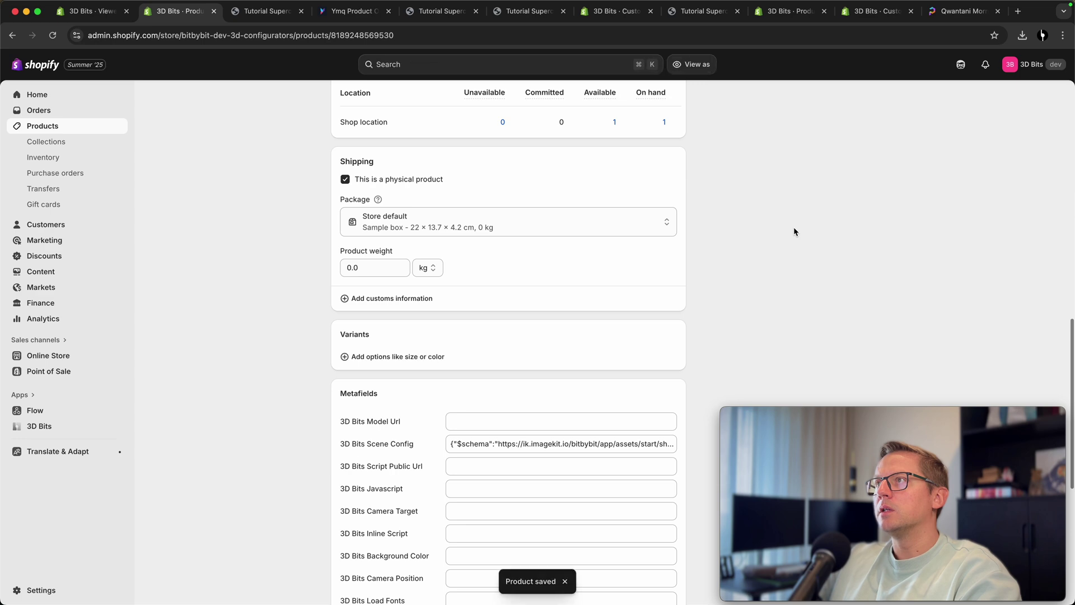
- Preview the Tutorial Supercar product page at 100% zoom and examine the rotating 3D car and the debug output
scroll(795, 224, "up", 15)
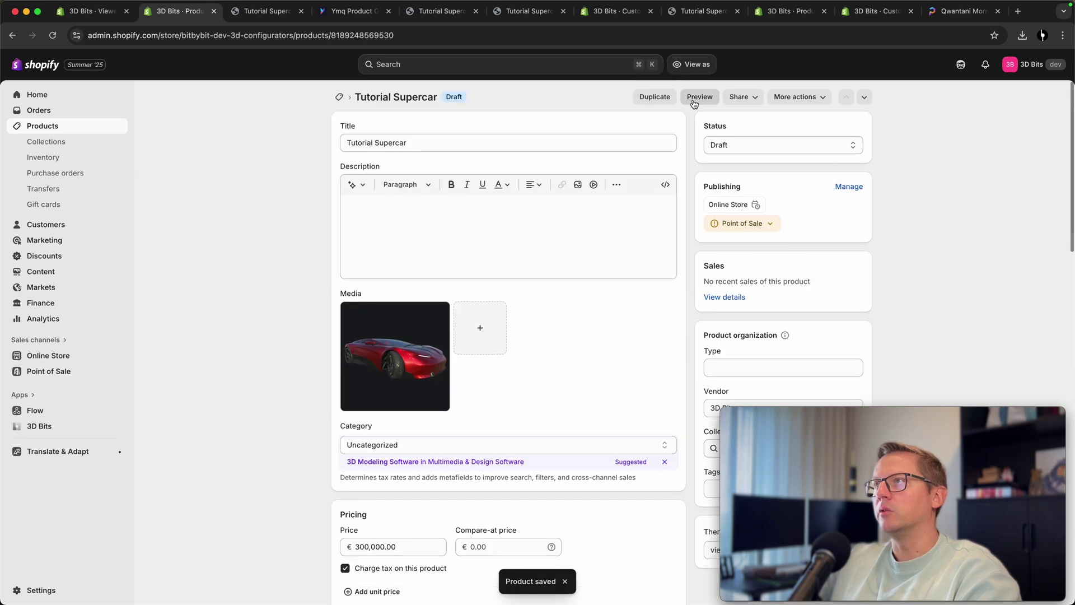
left_click(699, 97)
scroll(860, 216, "down", 4)
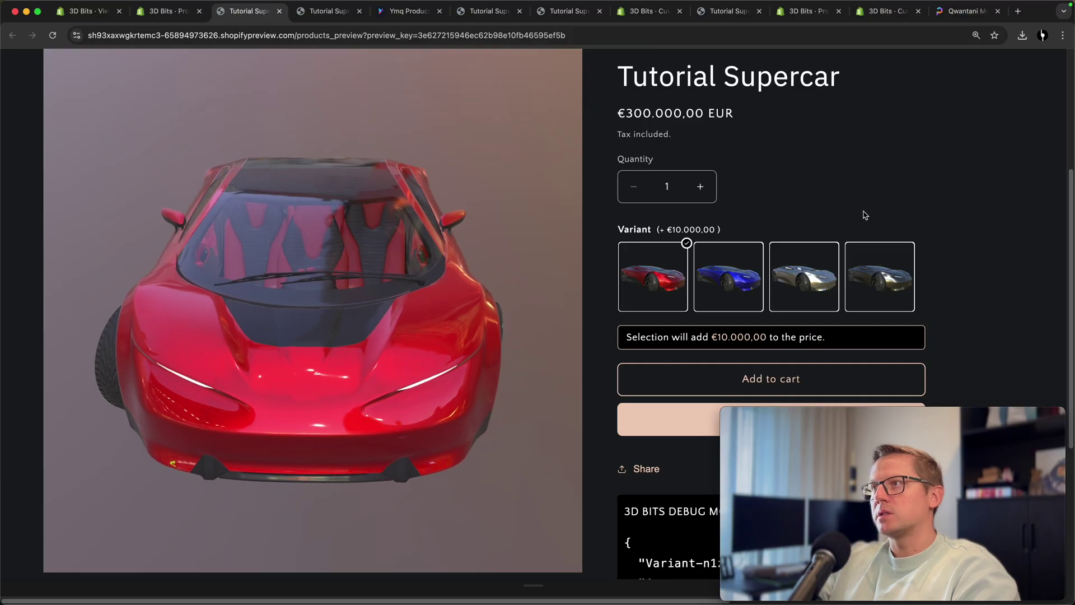
key("super+minus")
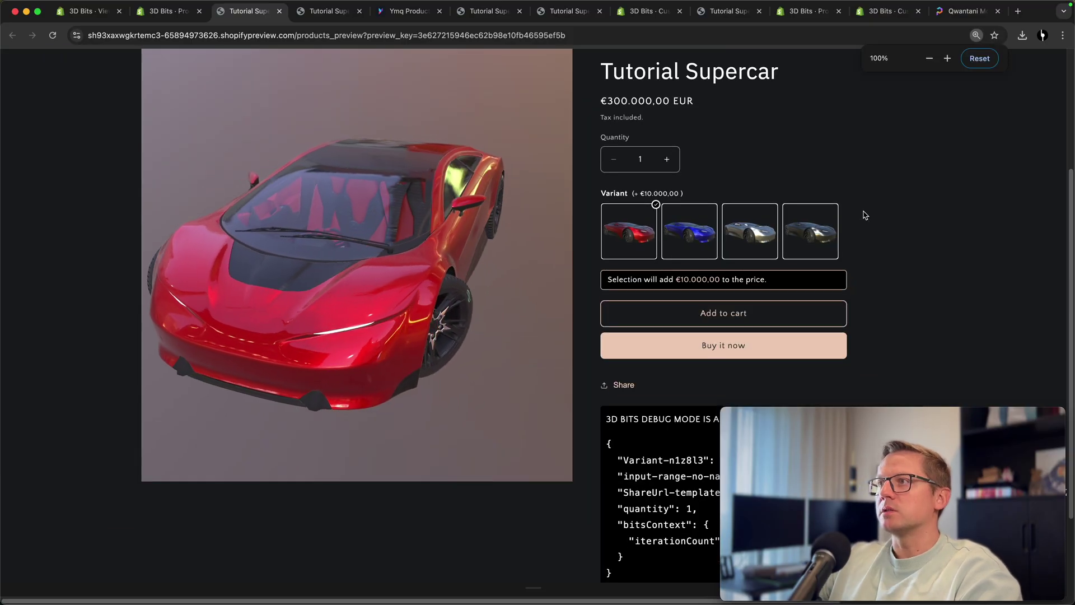
scroll(897, 224, "up", 5)
scroll(784, 246, "down", 1)
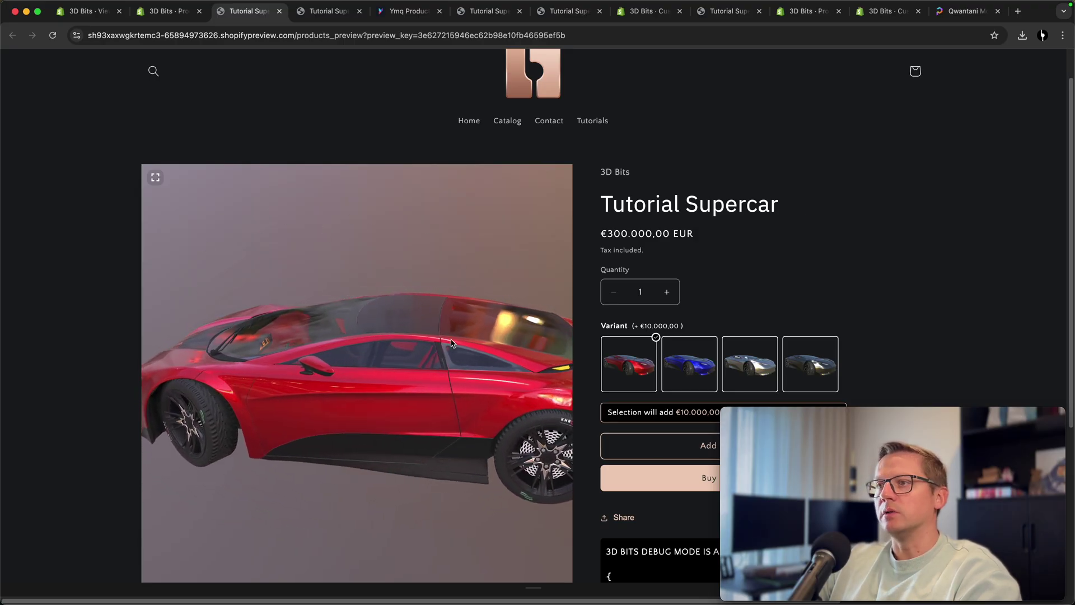
scroll(393, 385, "down", 1)
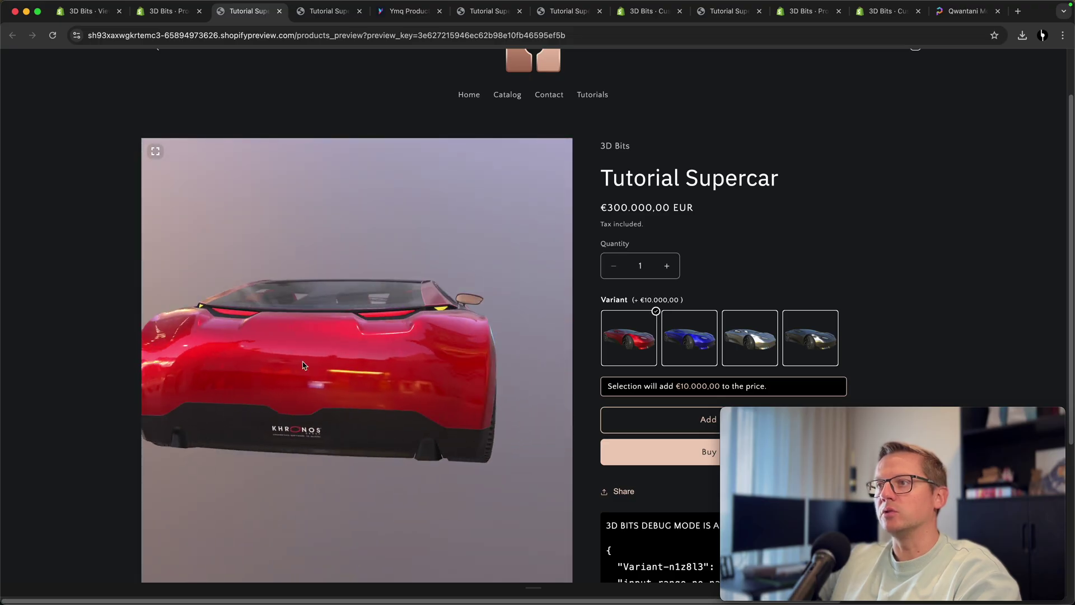
scroll(650, 398, "down", 8)
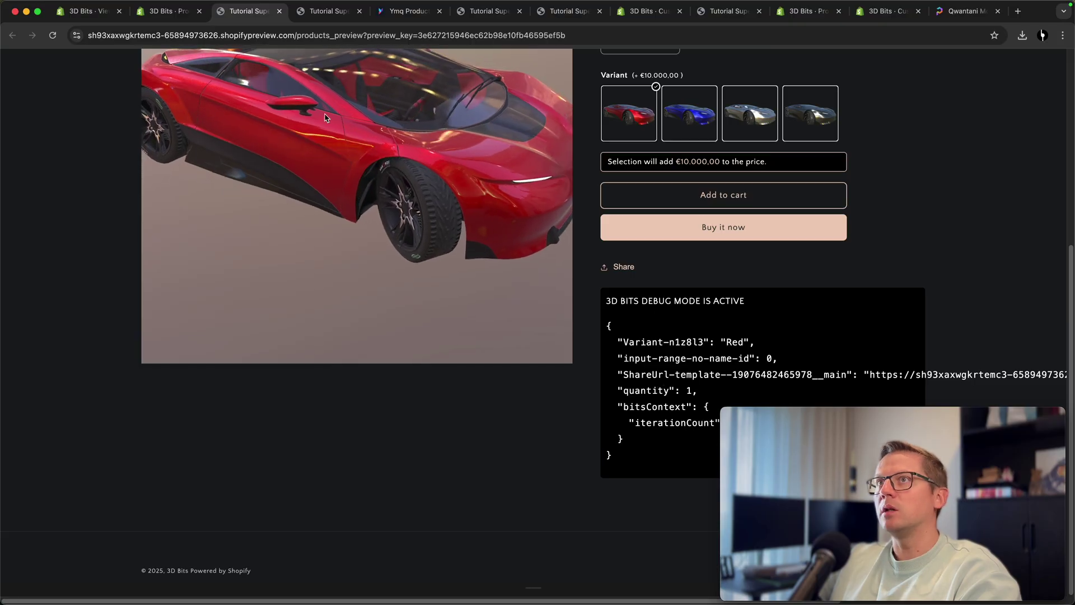
- Disable Debug Mode for the BITBYBIT VIEWER block in the viewer-tutorial theme template and save the template
left_click(166, 11)
scroll(947, 274, "down", 5)
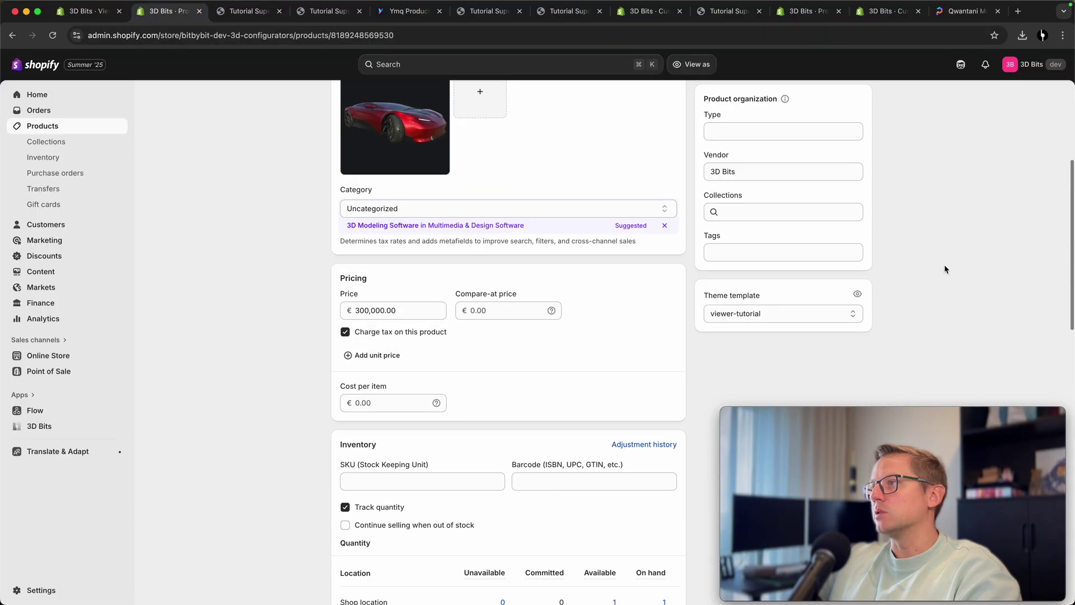
left_click(857, 293)
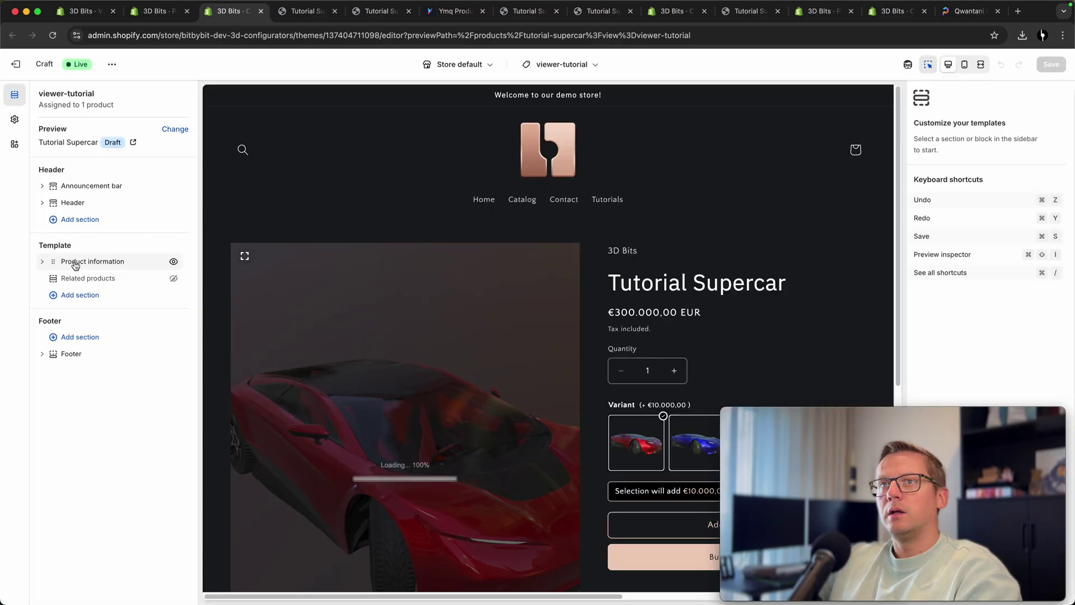
left_click(73, 262)
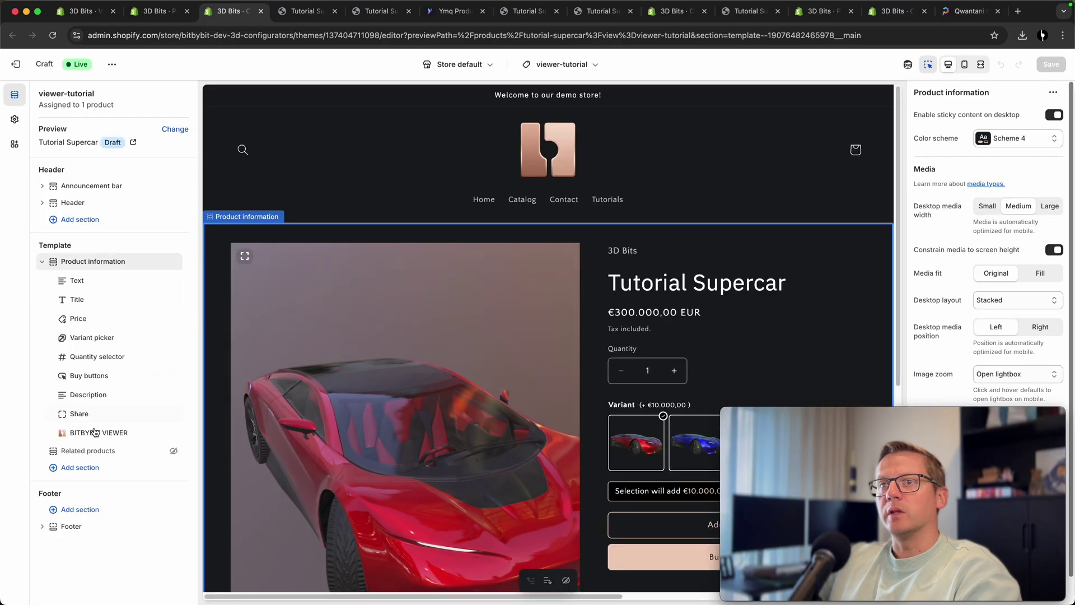
left_click(99, 433)
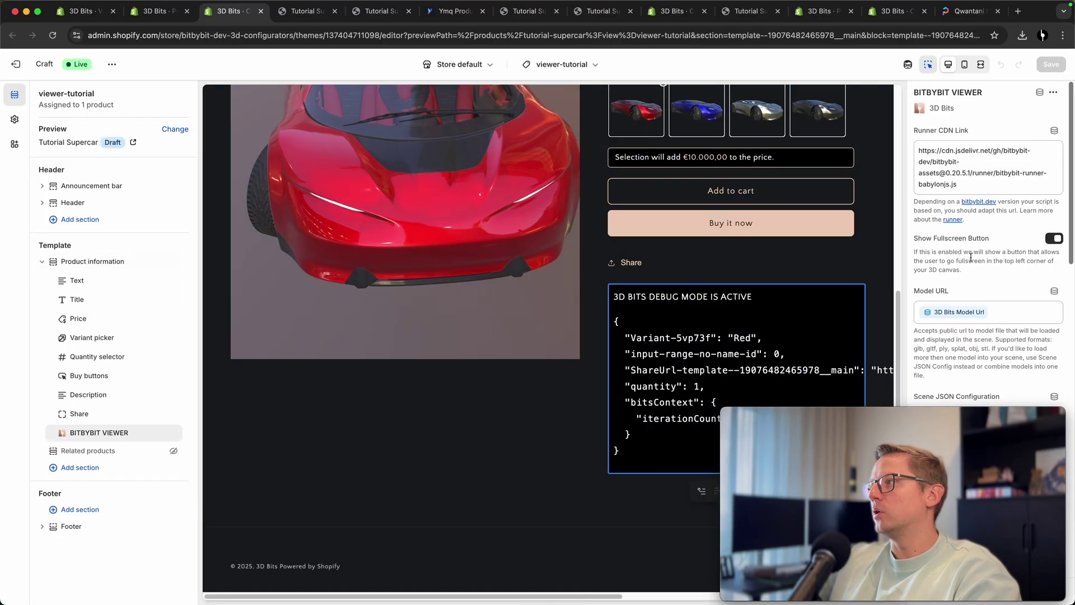
scroll(989, 298, "down", 10)
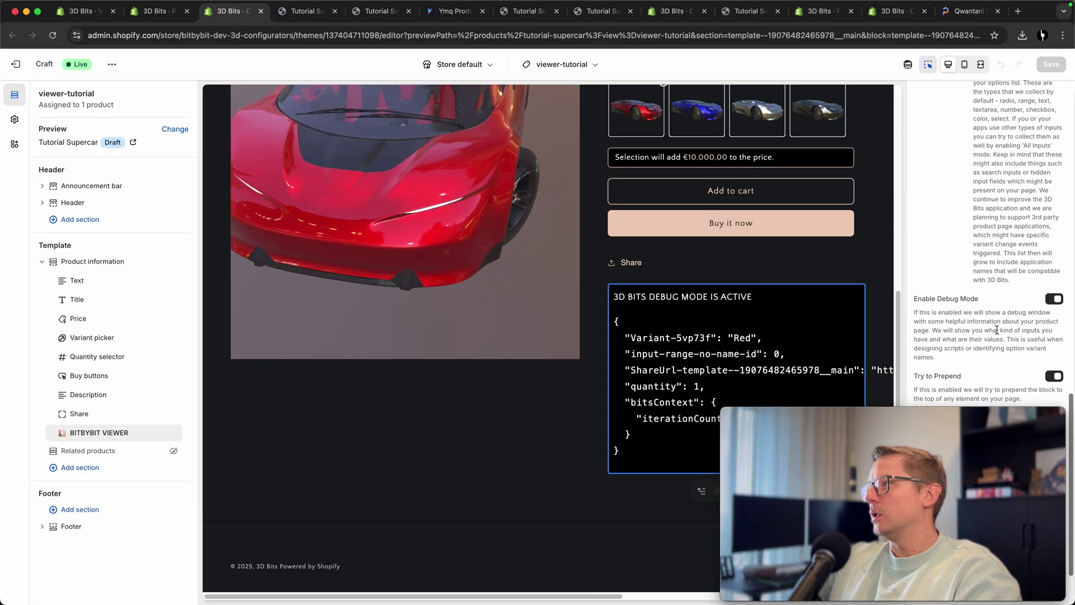
left_click(1055, 299)
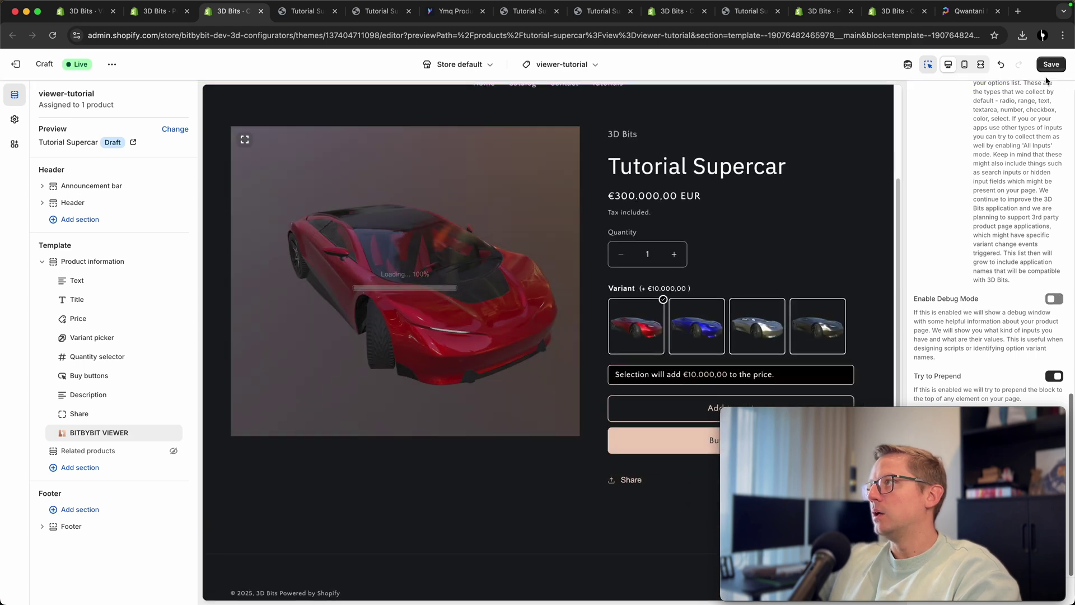
left_click(1049, 68)
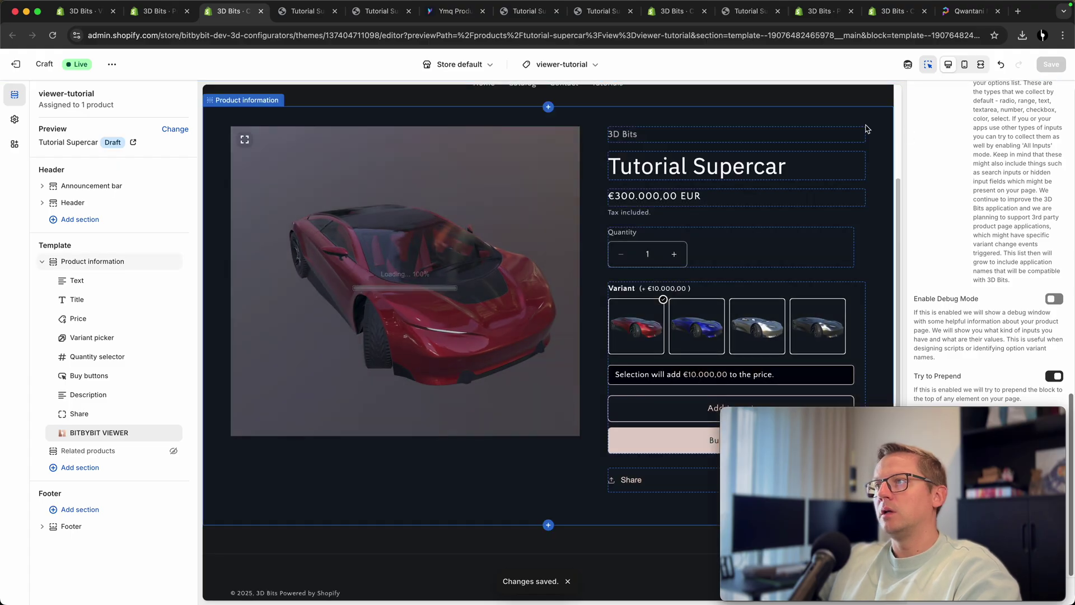
- Preview the product page again and test the Blue, Light Grey and Dark Grey swatches on the rotating car, ending on Red
left_click(160, 12)
scroll(297, 129, "up", 5)
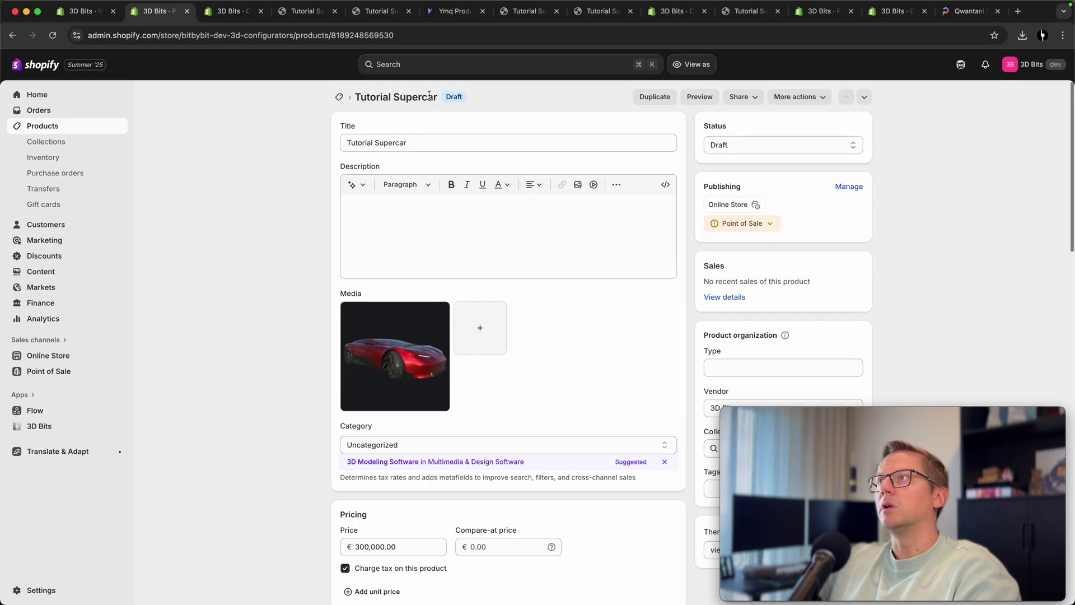
left_click(701, 97)
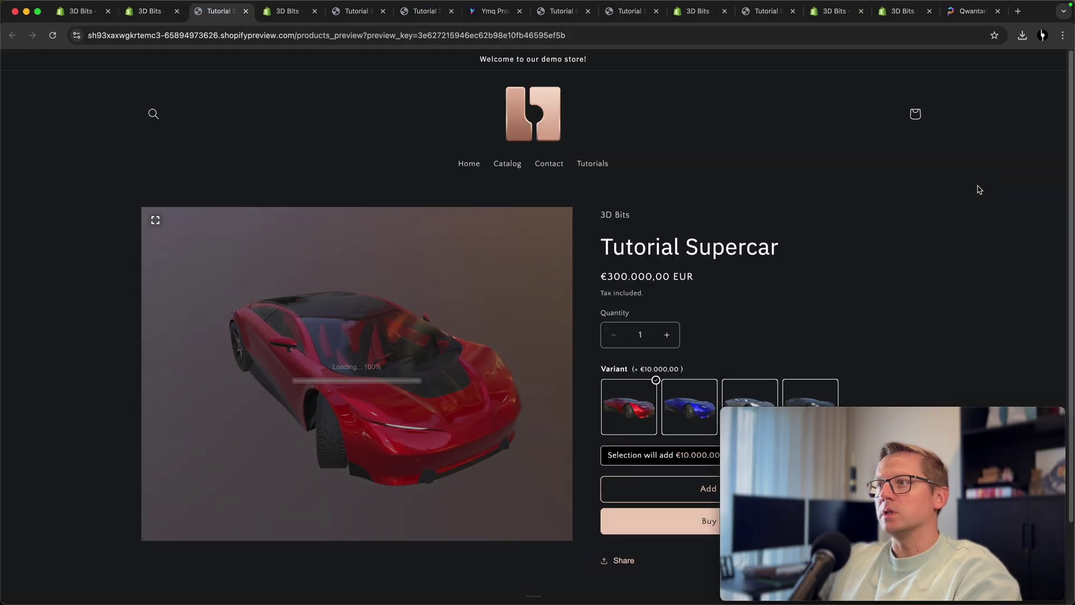
scroll(914, 223, "down", 1)
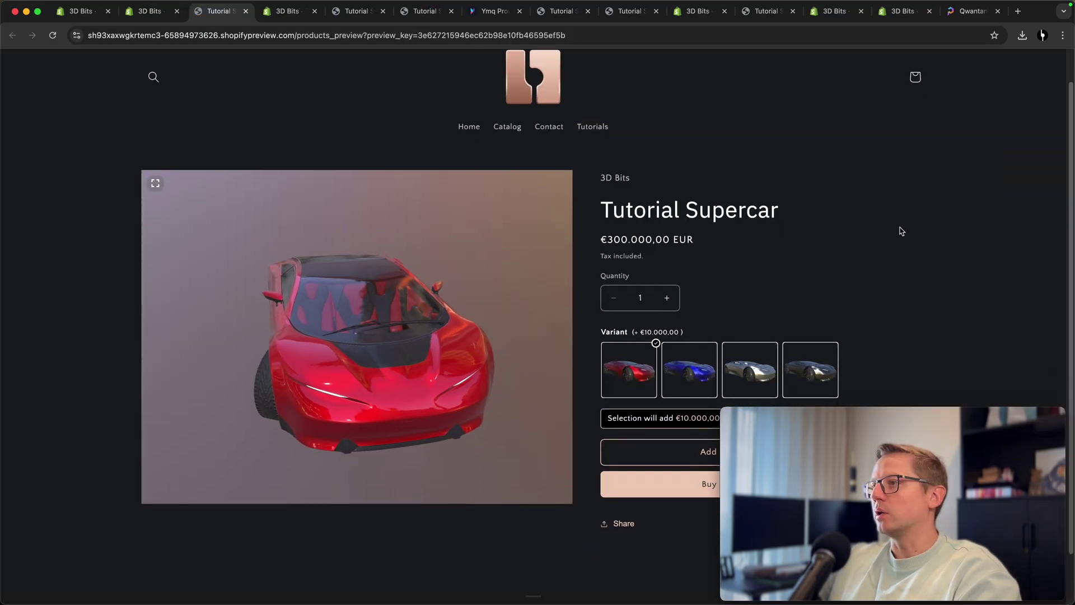
left_click(695, 367)
left_click(742, 367)
left_click(804, 365)
left_click(629, 369)
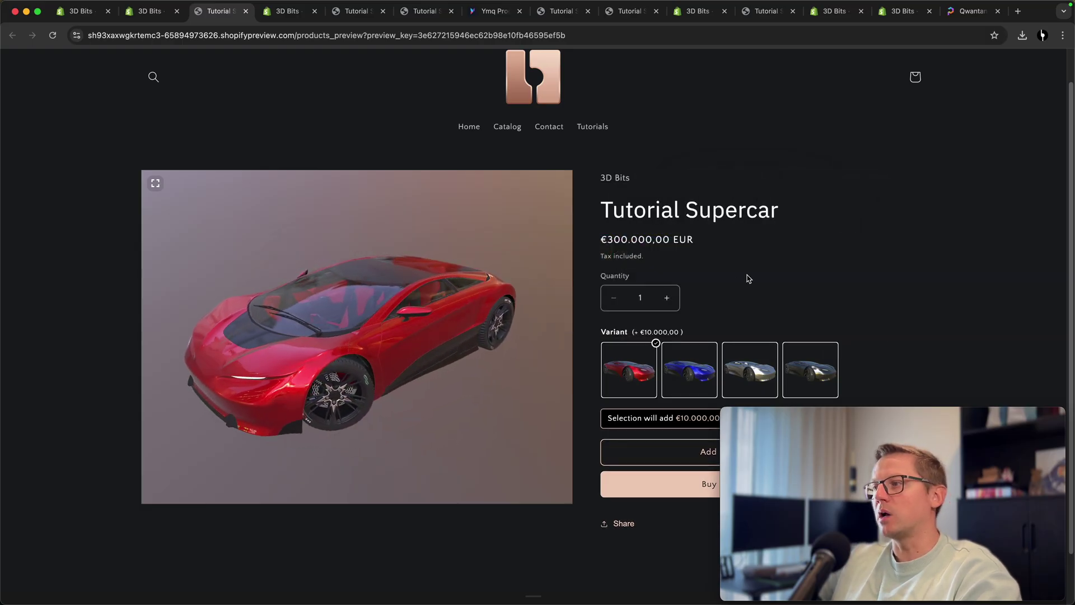
scroll(809, 286, "up", 1)
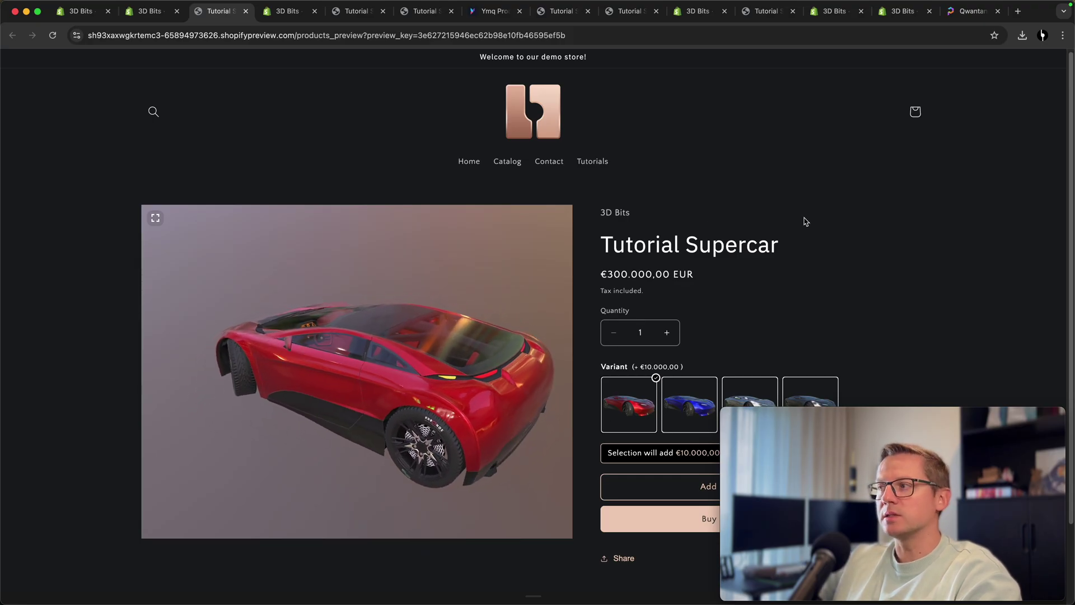
scroll(823, 233, "down", 1)
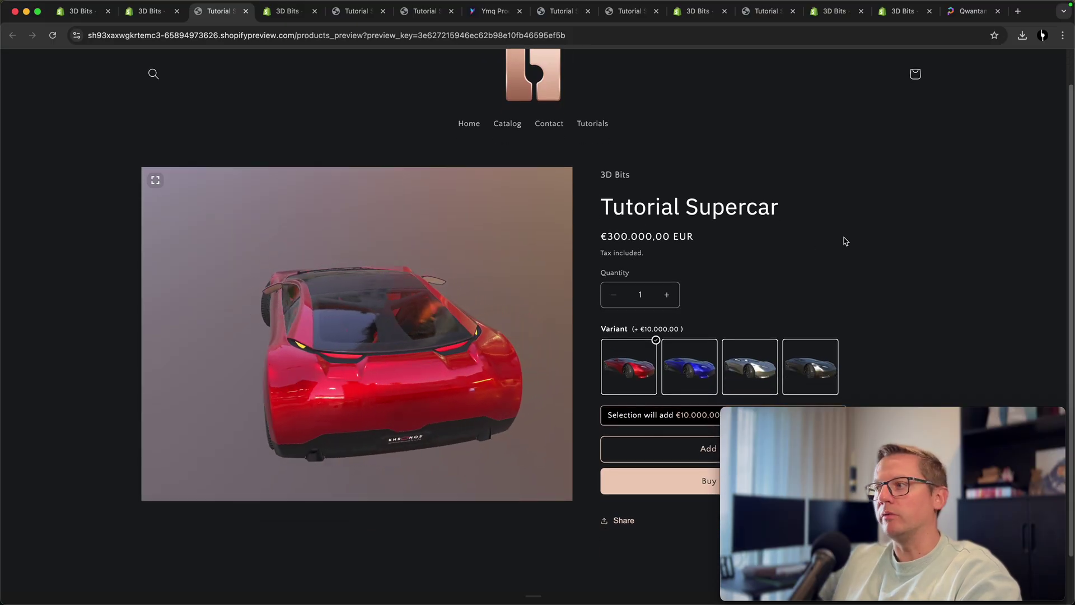
scroll(39, 259, "up", 1)
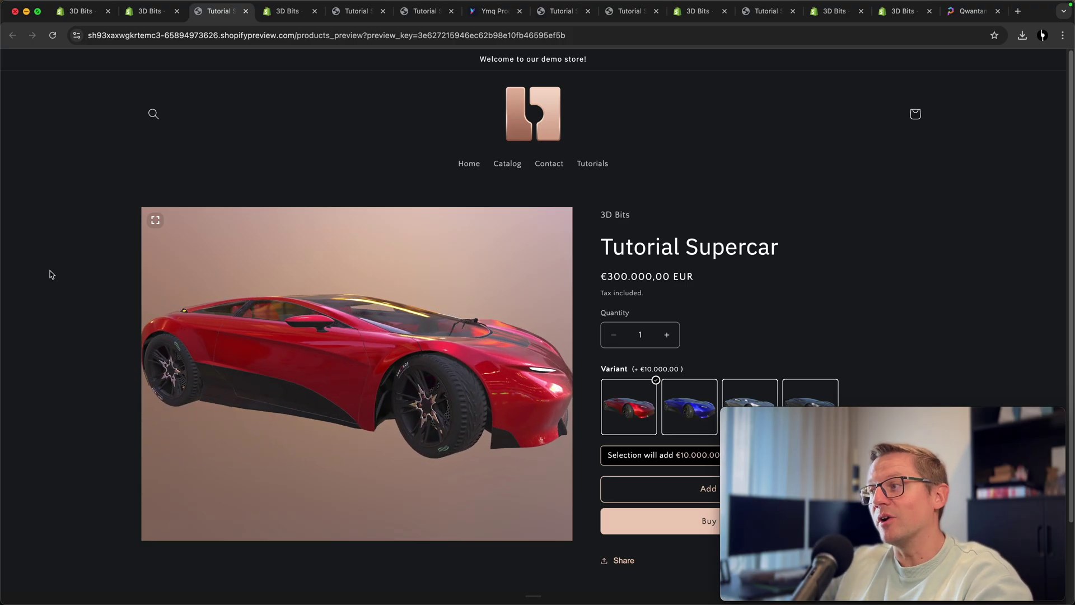
- Show the 3D car in fullscreen and inspect its side window, rear and front from close up and farther away
left_click(156, 221)
left_click_drag(705, 309, 672, 359)
scroll(663, 365, "up", 5)
left_click_drag(517, 381, 546, 310)
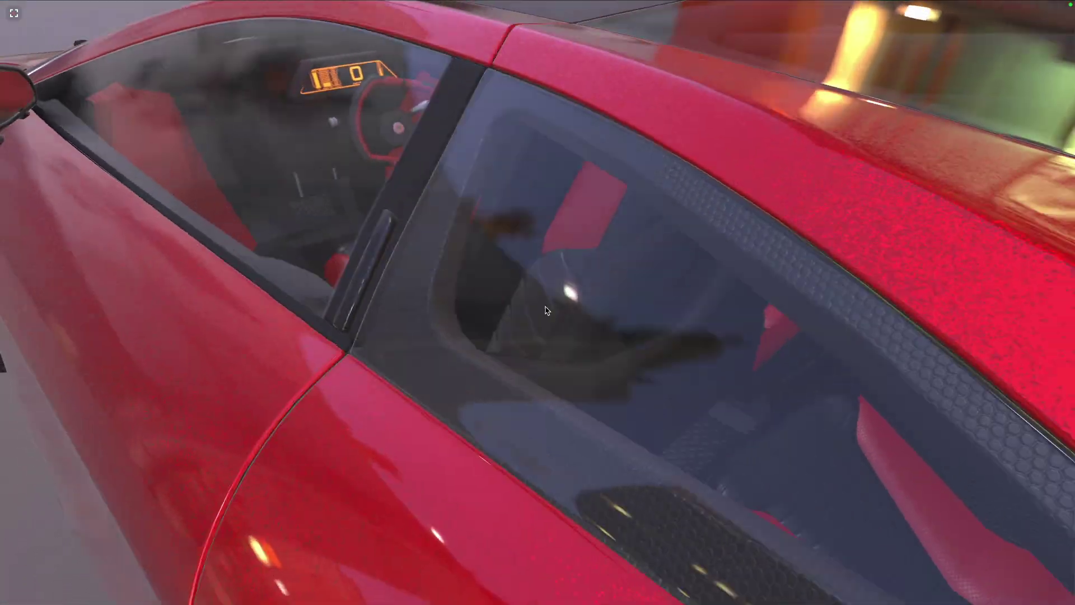
scroll(588, 297, "down", 10)
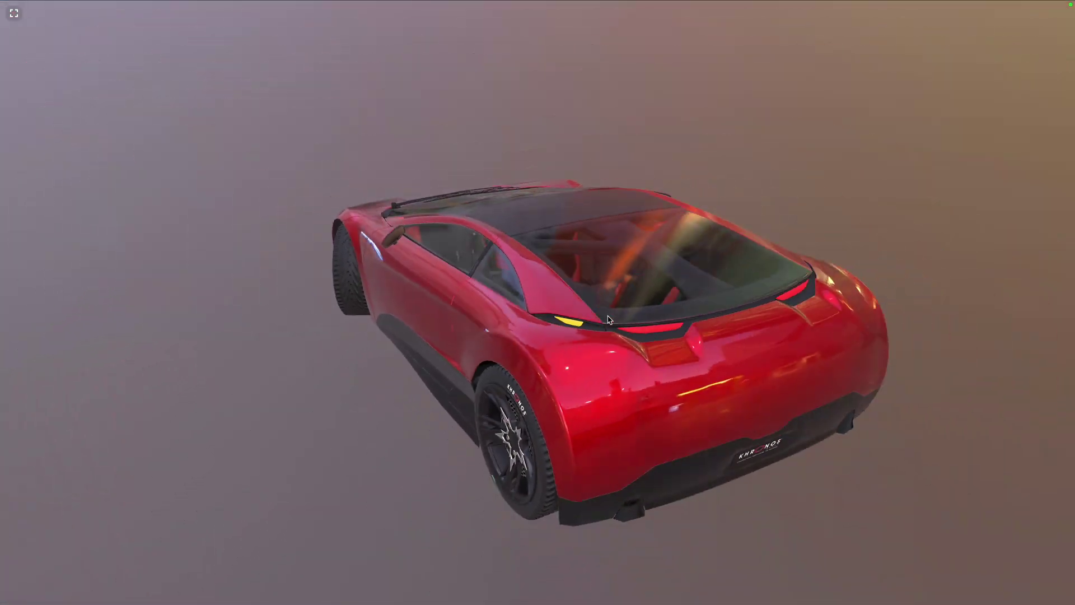
left_click_drag(609, 320, 518, 354)
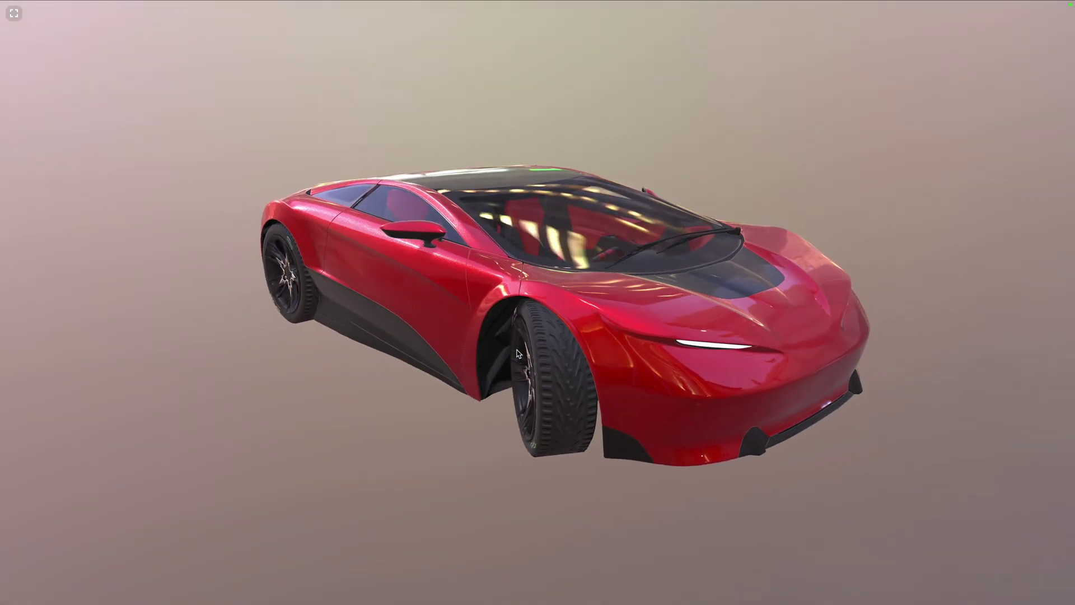